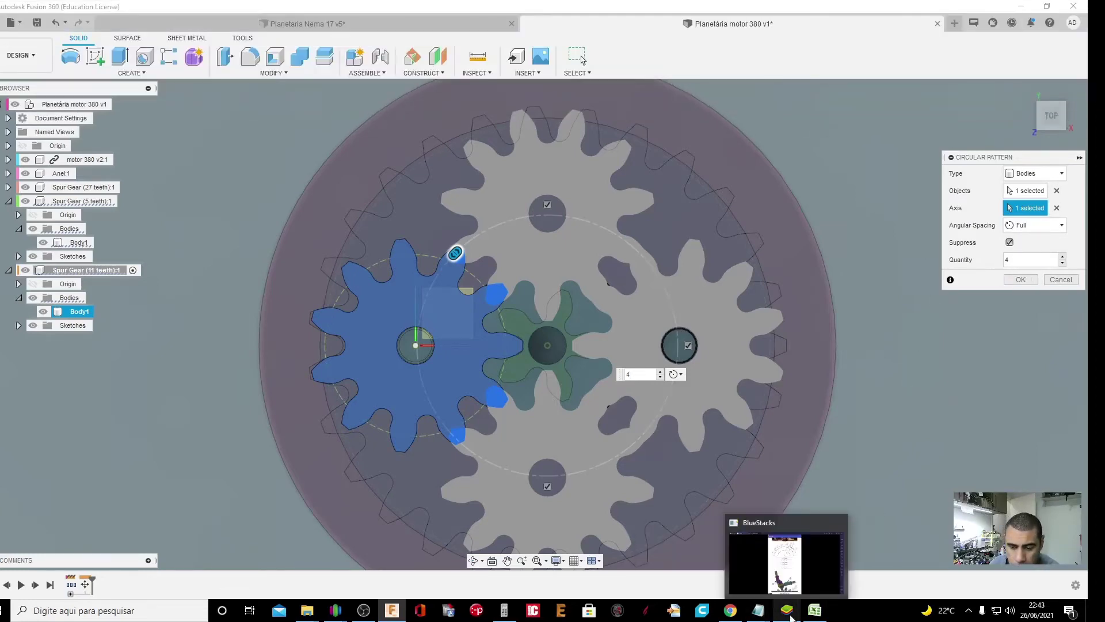
Check the tooth calculator spreadsheet, then undo past the circular pattern and 11-tooth gear
{"action": "left_click", "coordinate": [814, 611]}
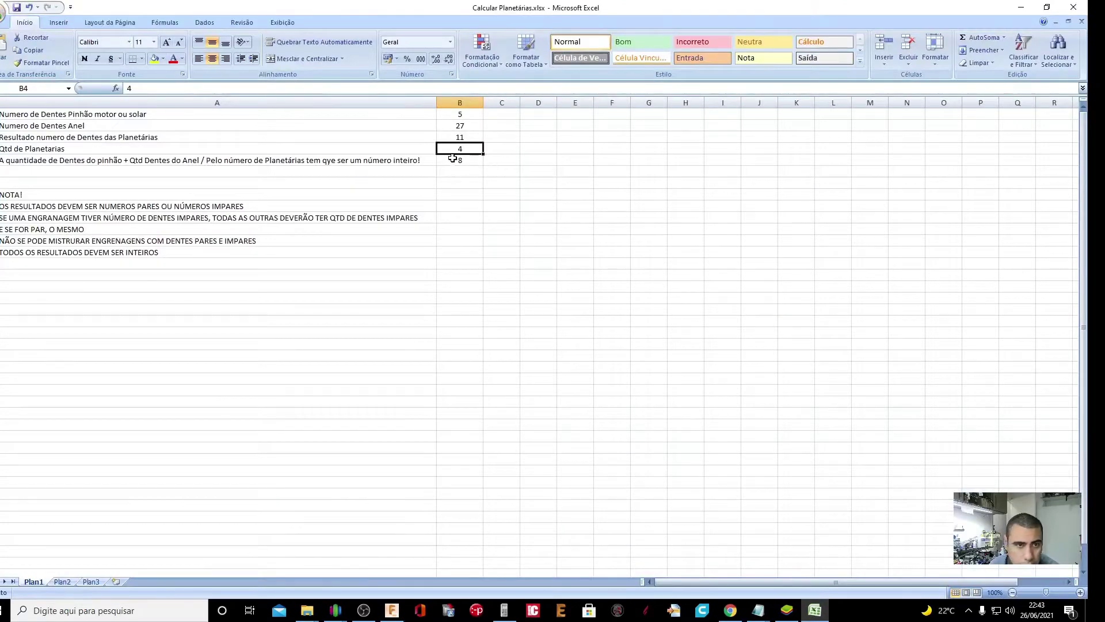
{"action": "left_click", "coordinate": [1021, 7]}
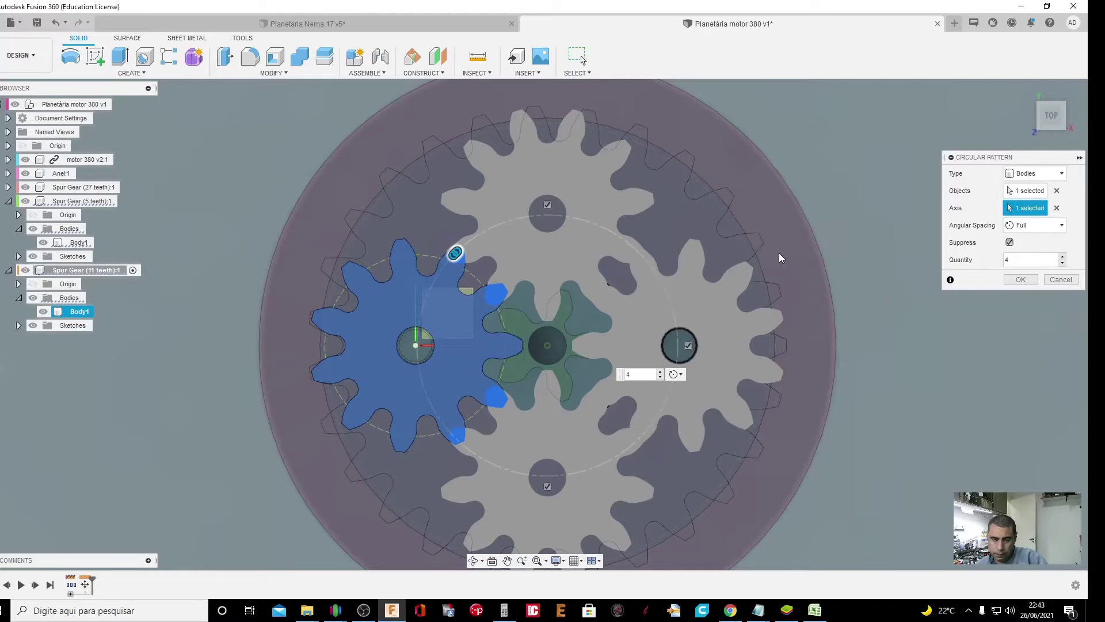
{"action": "left_click", "coordinate": [57, 23]}
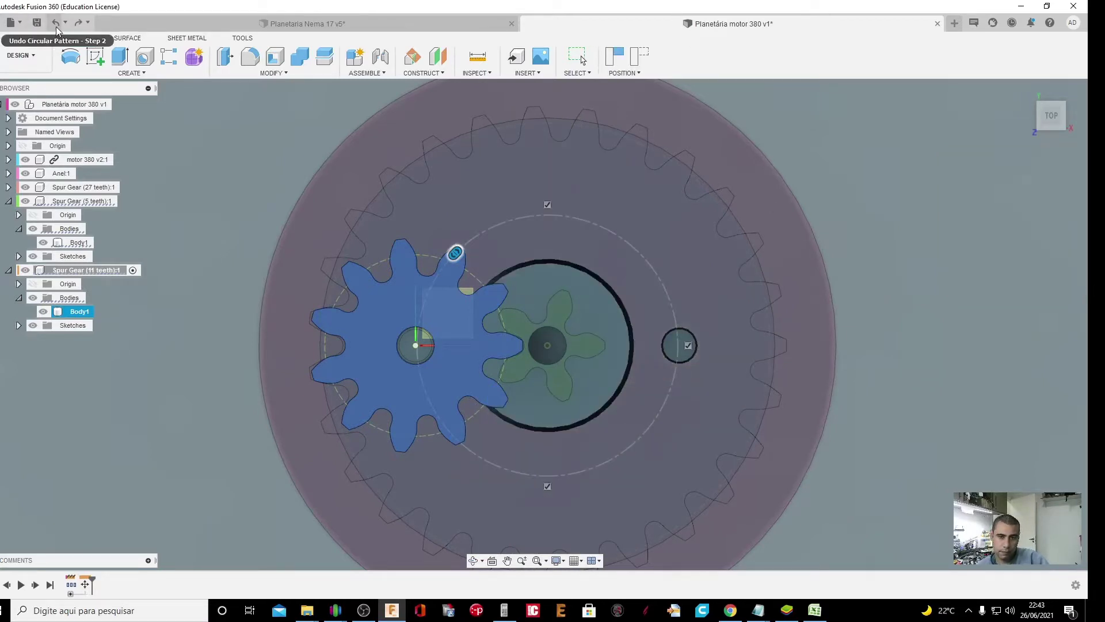
{"action": "left_click", "coordinate": [53, 27]}
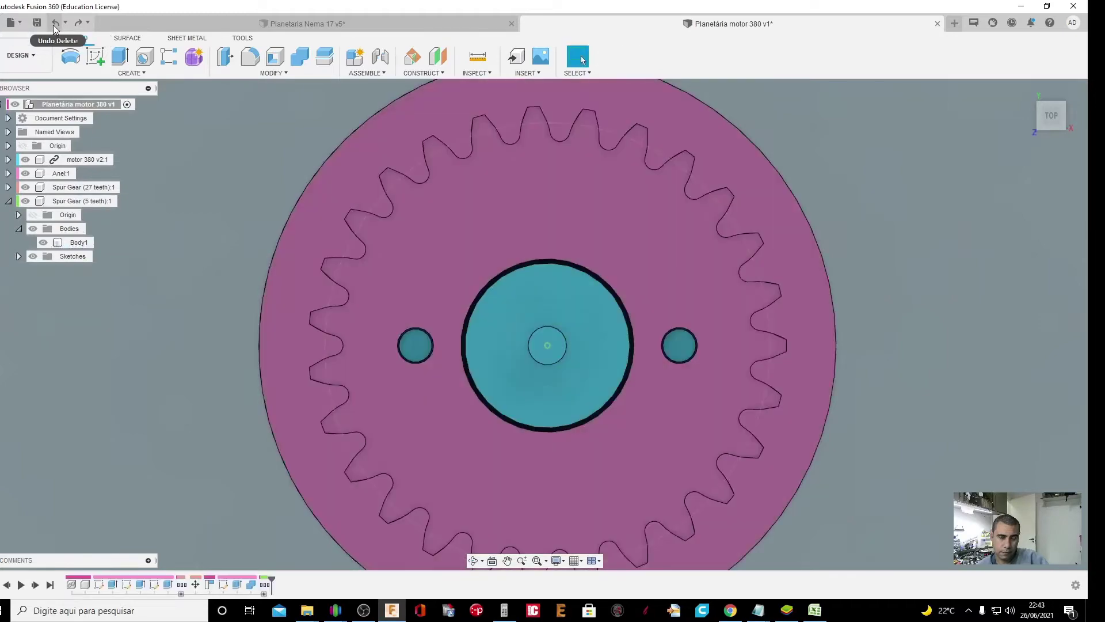
{"action": "left_click", "coordinate": [55, 29]}
{"action": "left_click", "coordinate": [55, 29]}
{"action": "left_click", "coordinate": [55, 29]}
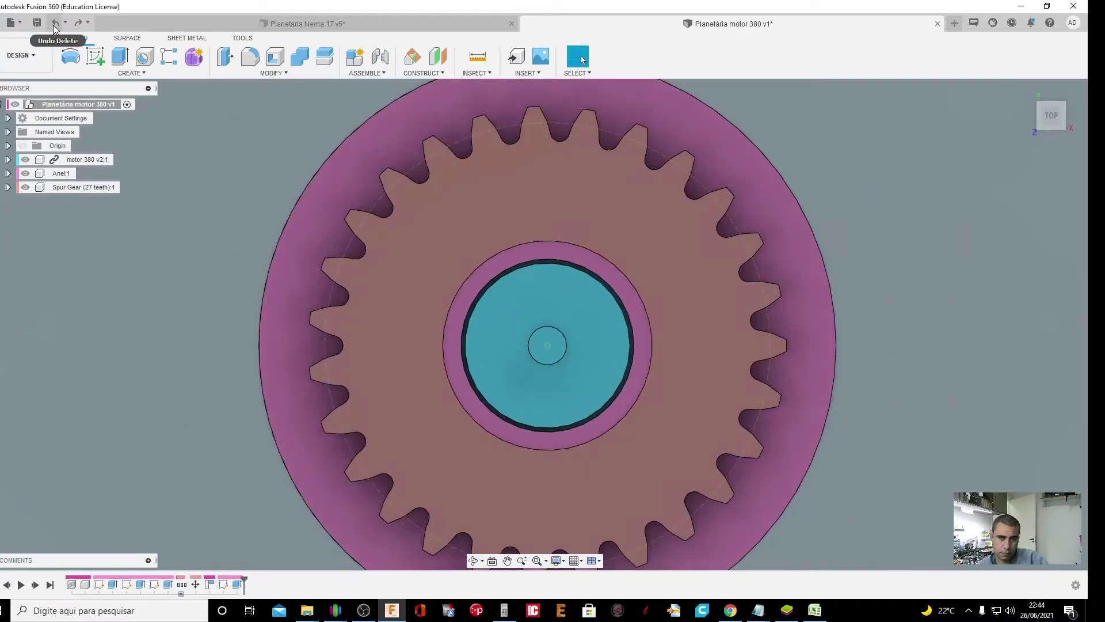
{"action": "left_click", "coordinate": [54, 29]}
{"action": "left_click", "coordinate": [54, 29]}
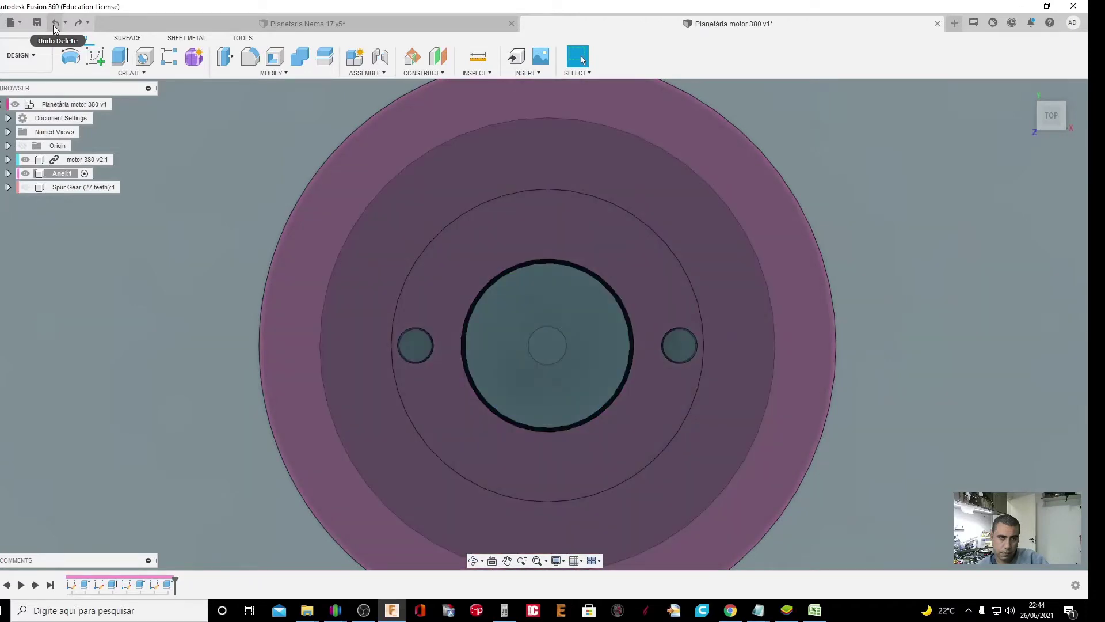
Redo until the 9- and 5-tooth spur gears return, then undo the component activation
{"action": "left_click", "coordinate": [79, 27]}
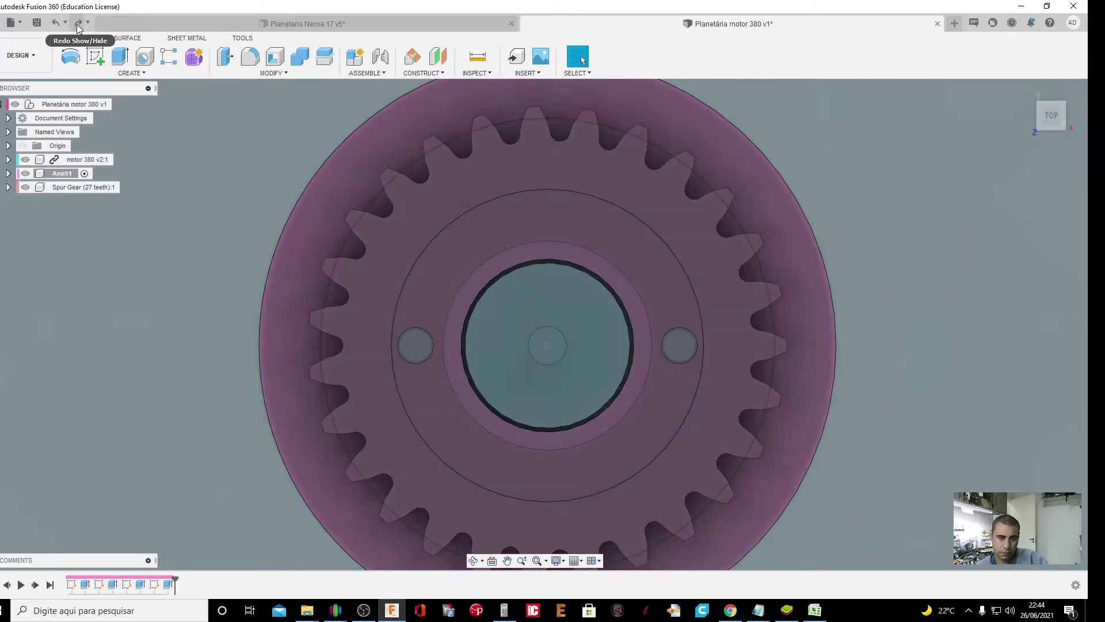
{"action": "left_click", "coordinate": [79, 28]}
{"action": "left_click", "coordinate": [79, 28]}
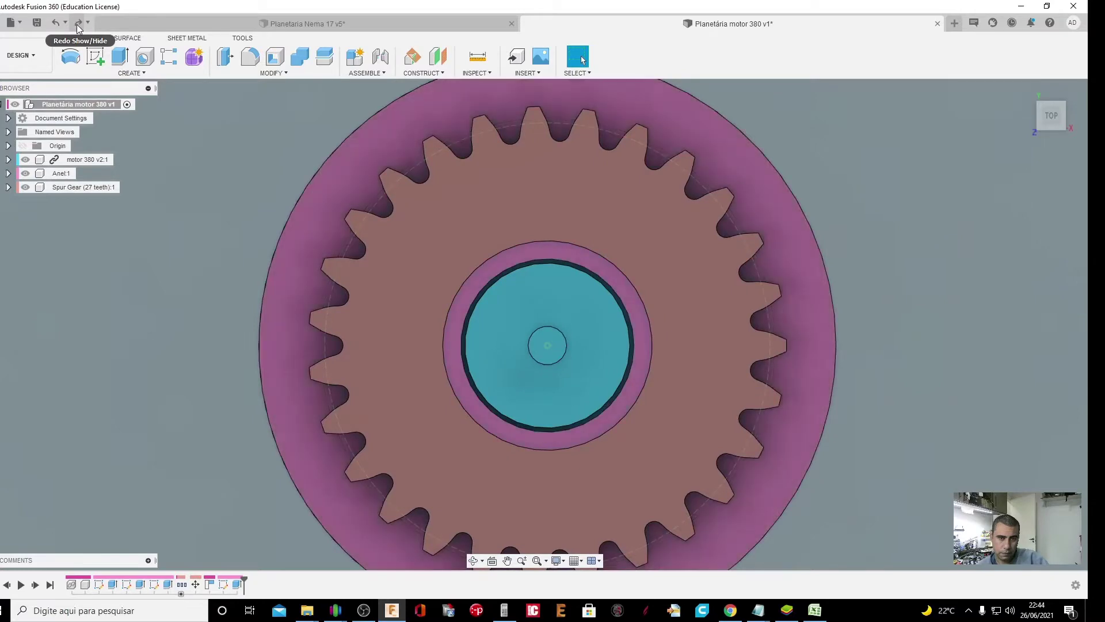
{"action": "left_click", "coordinate": [79, 27]}
{"action": "left_click", "coordinate": [79, 27]}
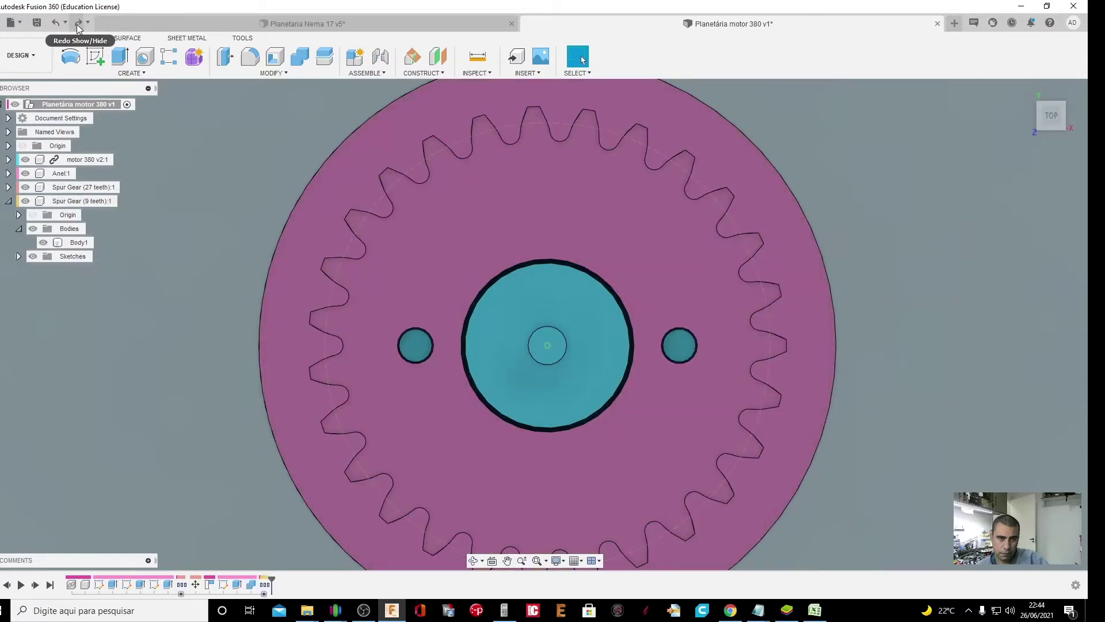
{"action": "left_click", "coordinate": [79, 27]}
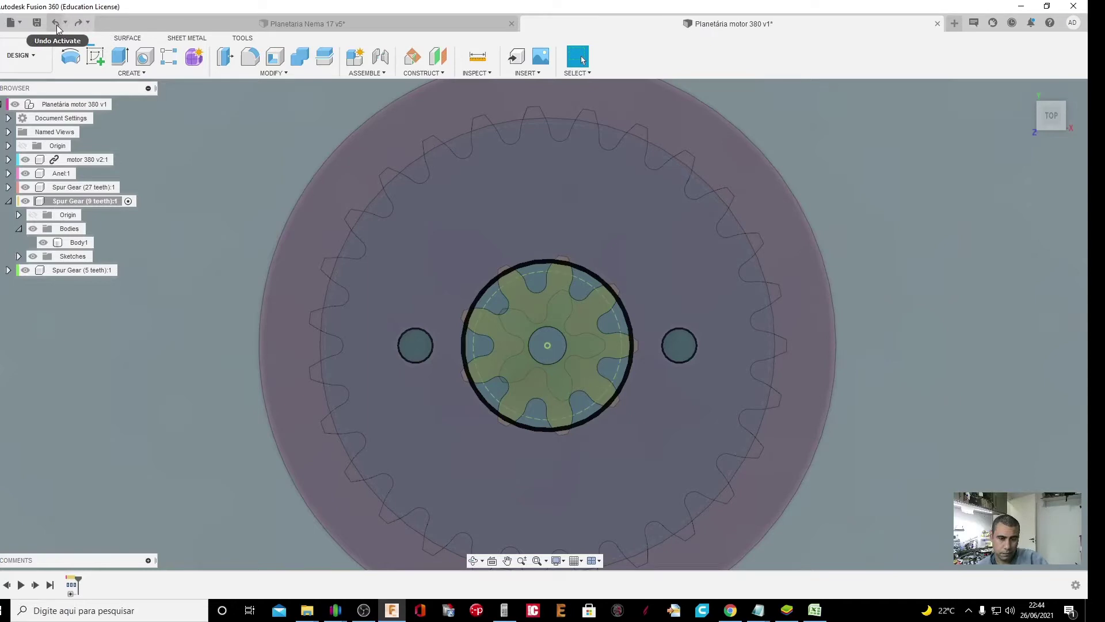
{"action": "left_click", "coordinate": [56, 26]}
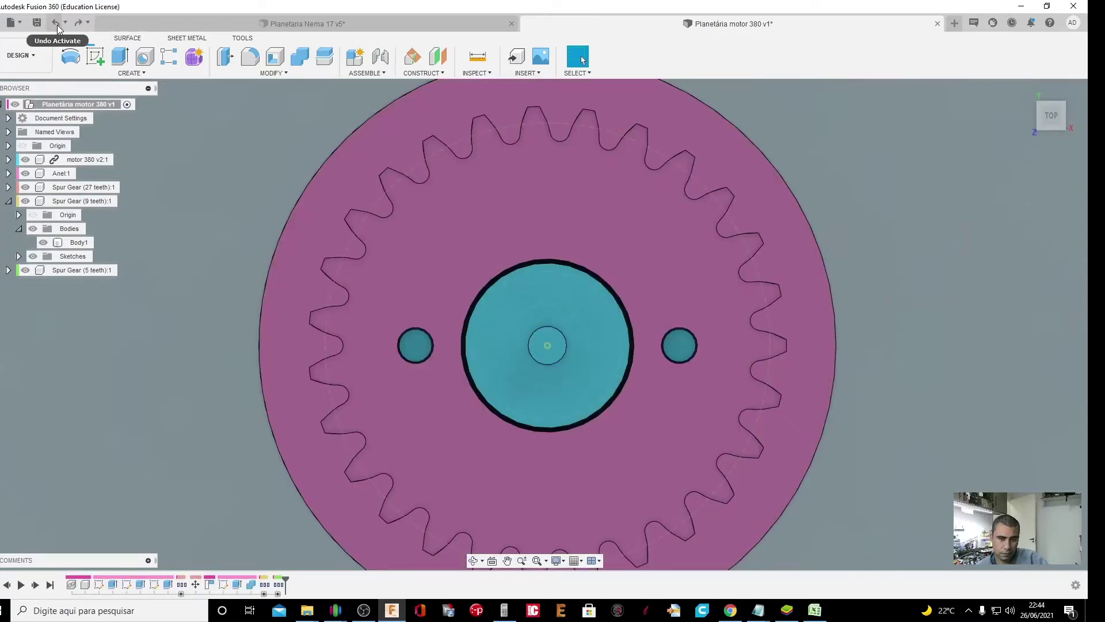
{"action": "left_click", "coordinate": [474, 560]}
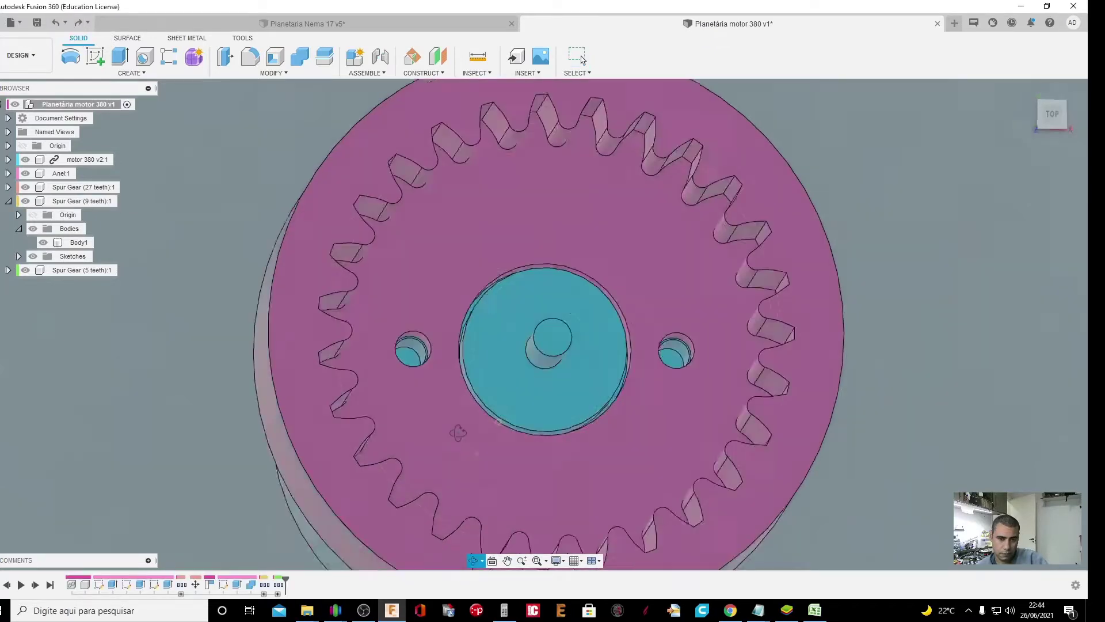
Undo the 5- and 9-tooth gears, then redo to restore only the 9-tooth gear
{"action": "mouse_move", "coordinate": [458, 455]}
{"action": "left_mouse_down"}
{"action": "mouse_move", "coordinate": [477, 236]}
{"action": "mouse_move", "coordinate": [574, 398]}
{"action": "mouse_move", "coordinate": [563, 416]}
{"action": "mouse_move", "coordinate": [383, 387]}
{"action": "left_mouse_up"}
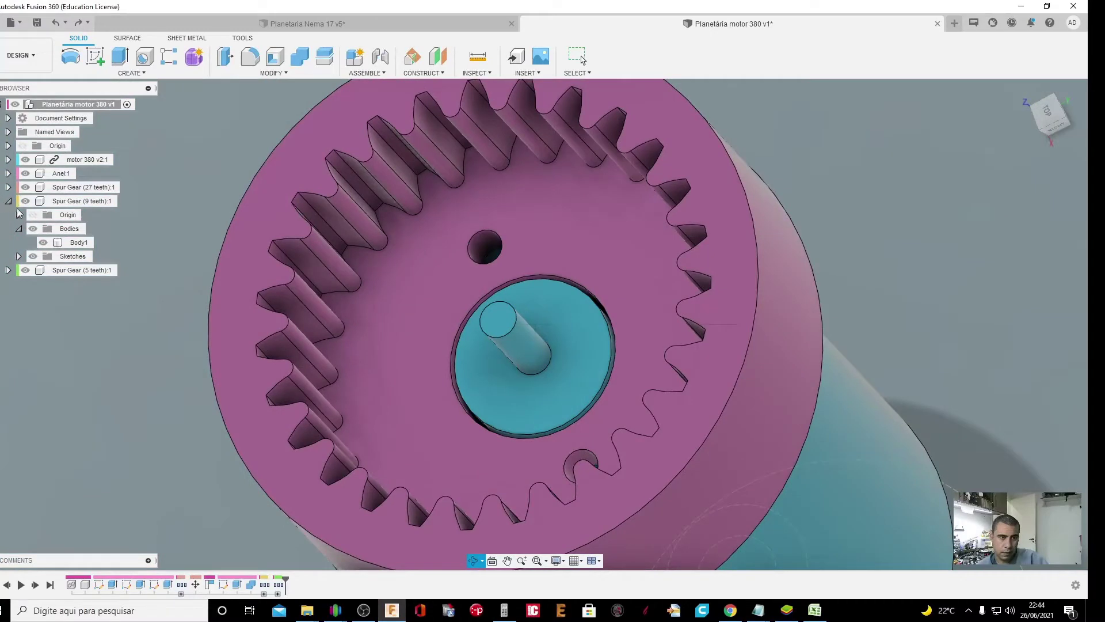
{"action": "left_click", "coordinate": [507, 561]}
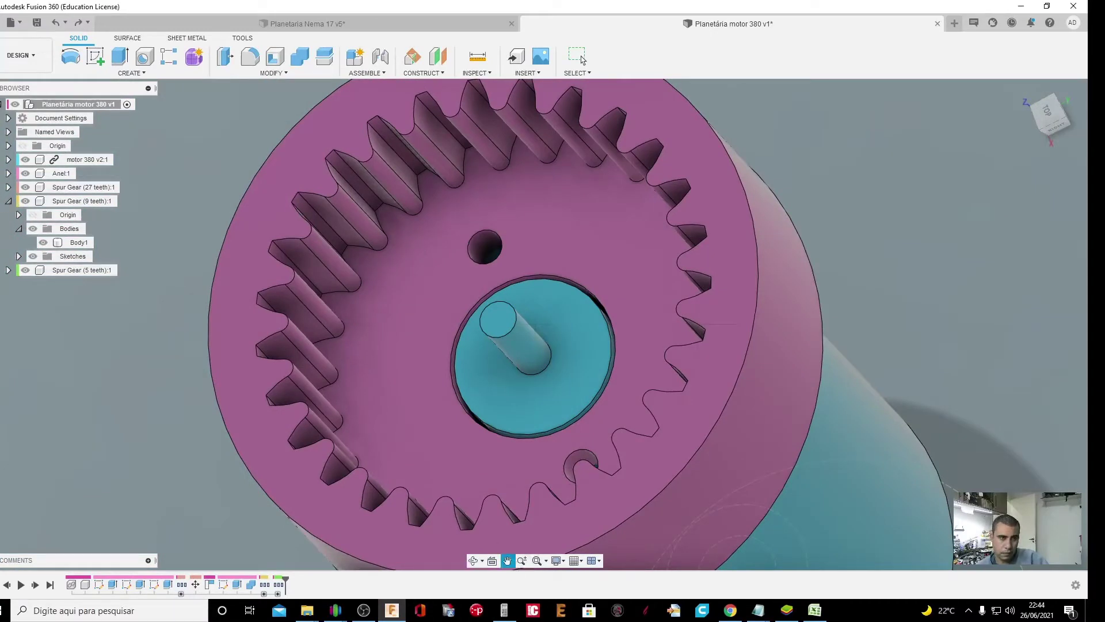
{"action": "left_click", "coordinate": [9, 203]}
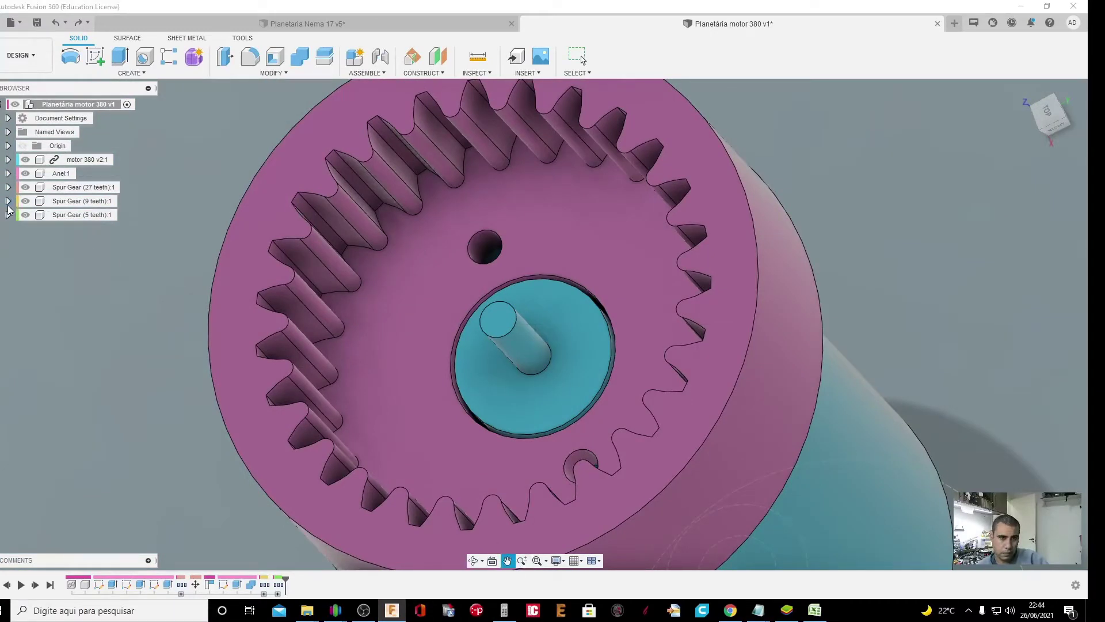
{"action": "key", "text": "Escape"}
{"action": "left_click", "coordinate": [56, 23]}
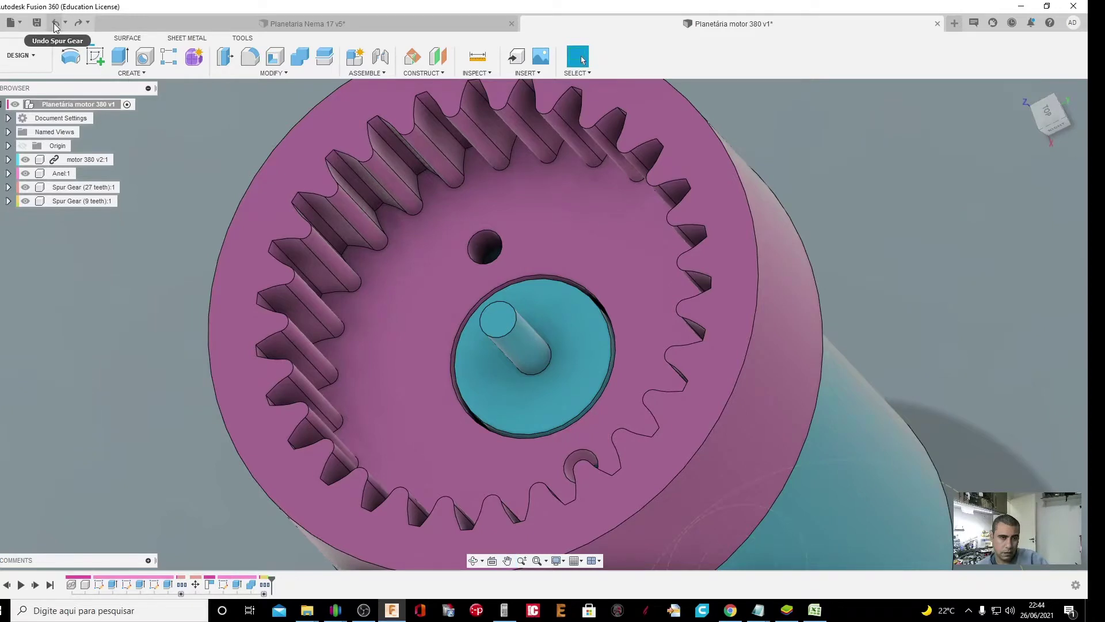
{"action": "left_click", "coordinate": [55, 23]}
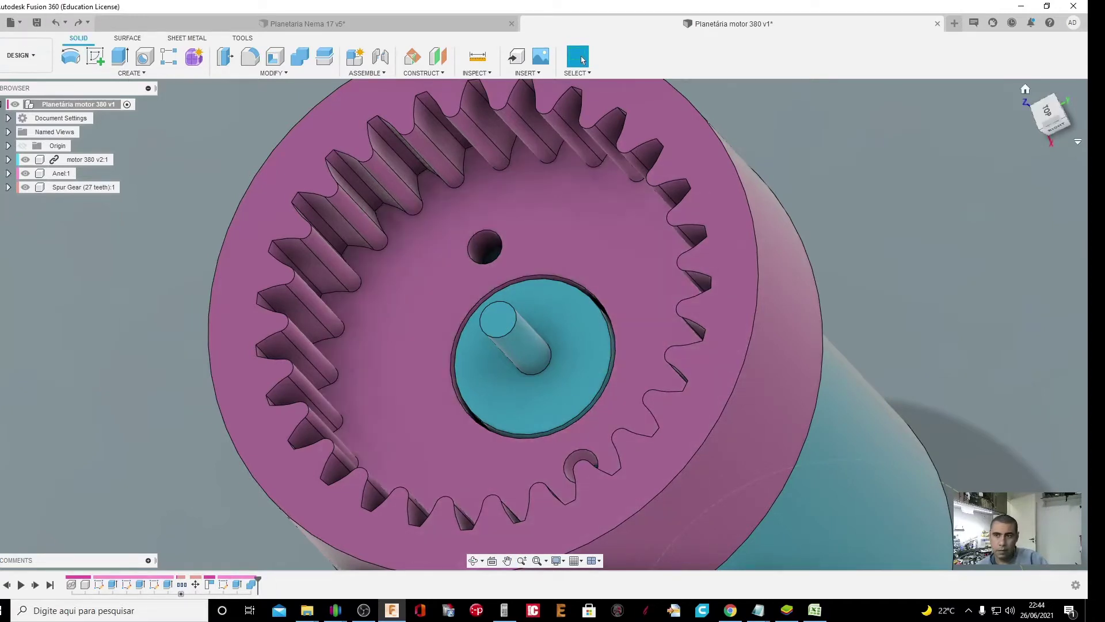
{"action": "left_click", "coordinate": [78, 23]}
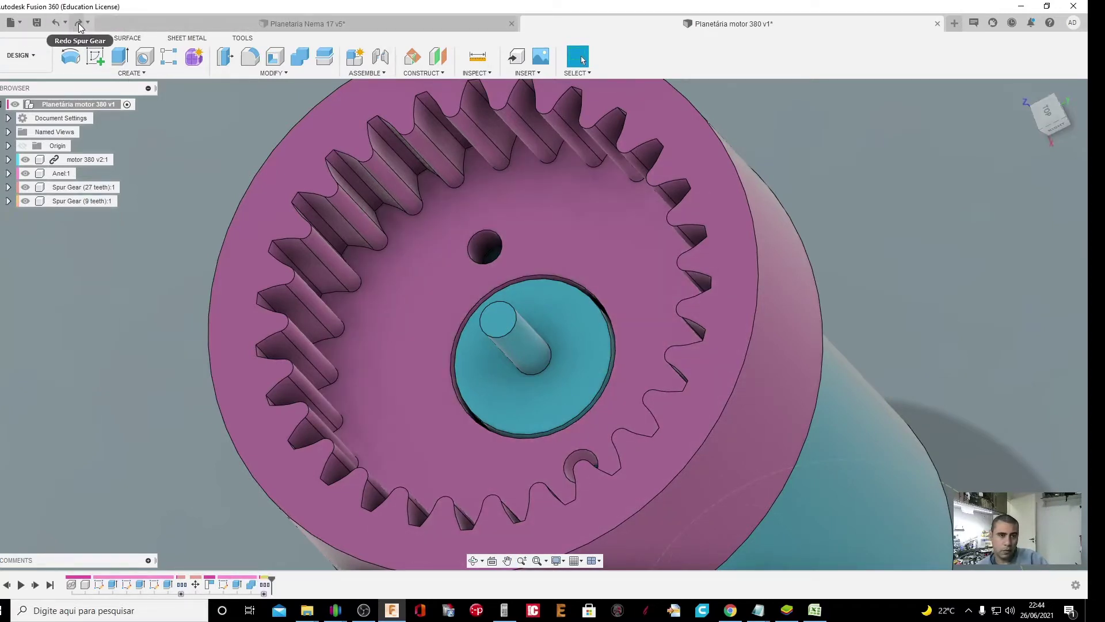
Reframe the view obliquely and expand Spur Gear (9 teeth) to show Body1
{"action": "left_click", "coordinate": [1049, 115]}
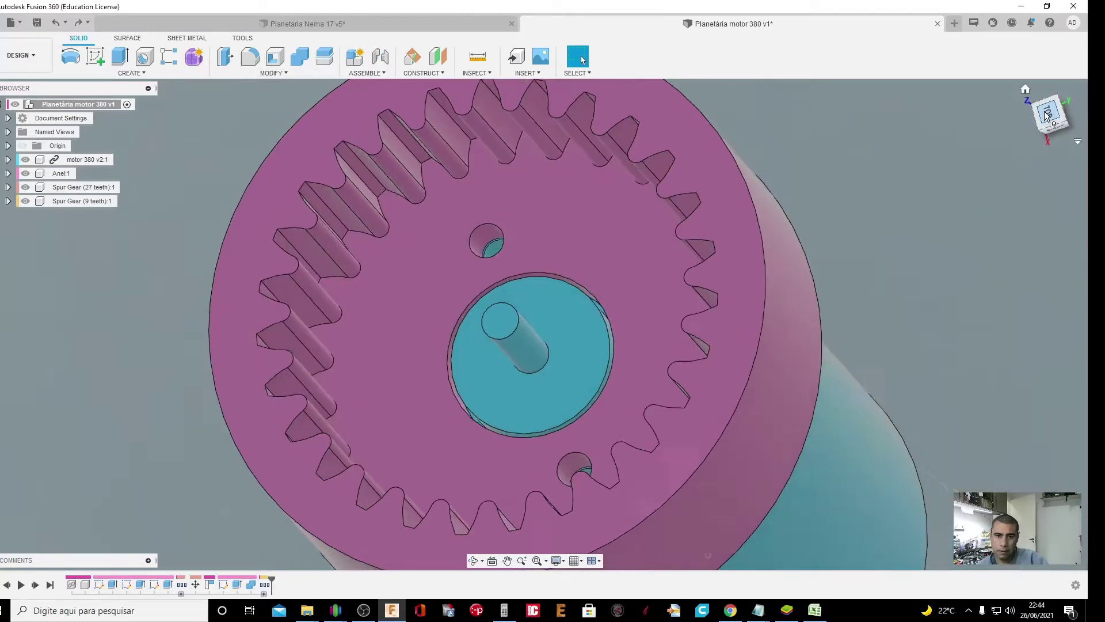
{"action": "left_click", "coordinate": [1079, 97]}
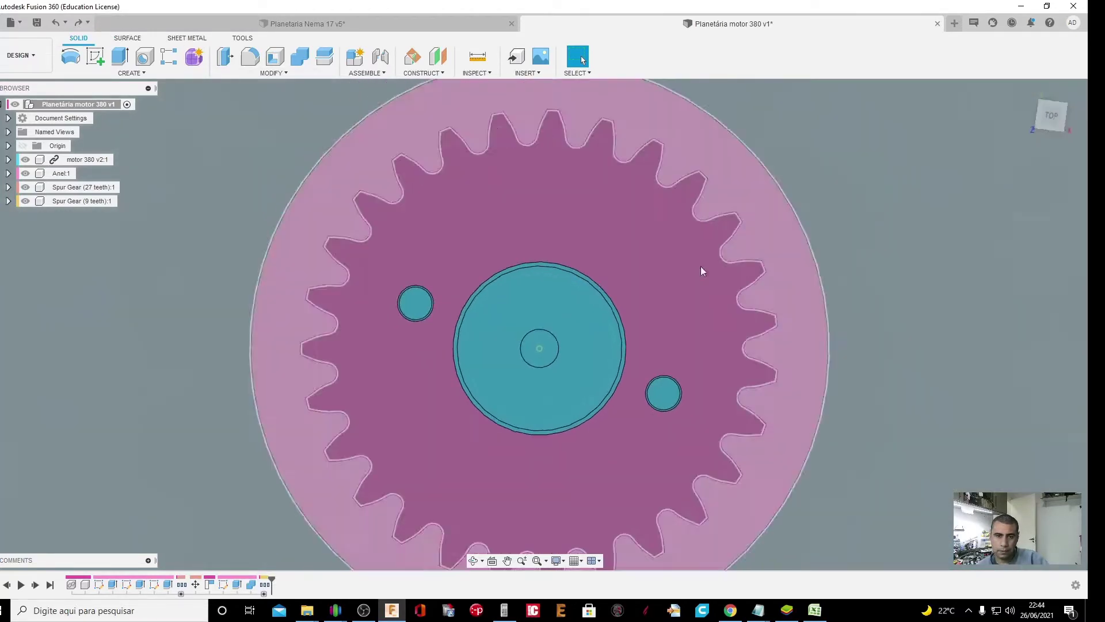
{"action": "left_click", "coordinate": [506, 560]}
{"action": "left_click_drag", "start_coordinate": [525, 481], "coordinate": [533, 431]}
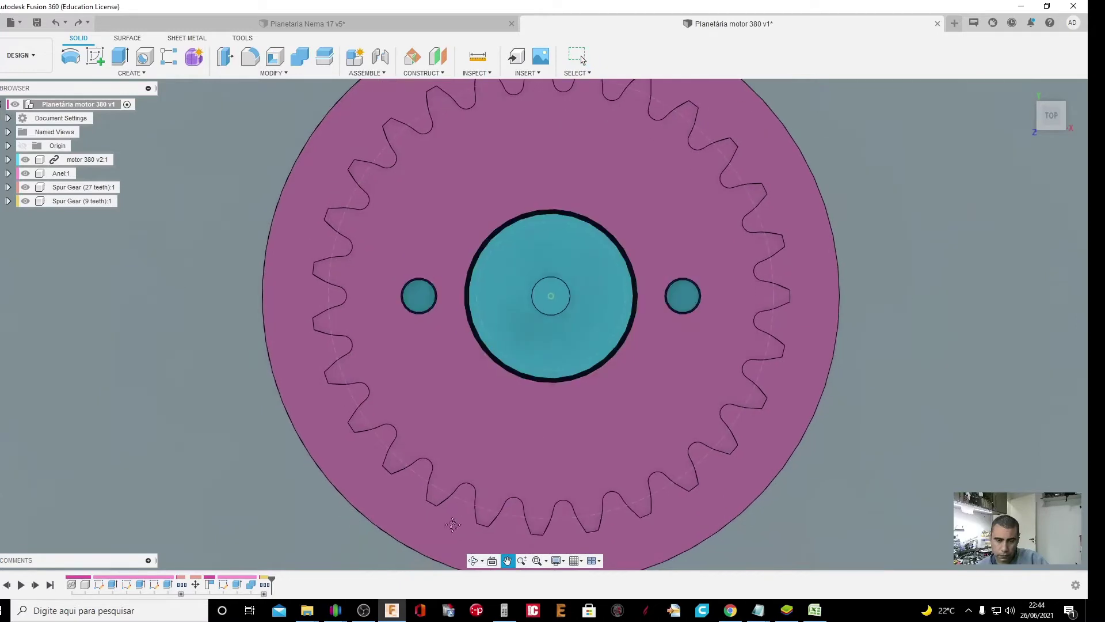
{"action": "left_click", "coordinate": [472, 561]}
{"action": "left_click_drag", "start_coordinate": [471, 523], "coordinate": [499, 425]}
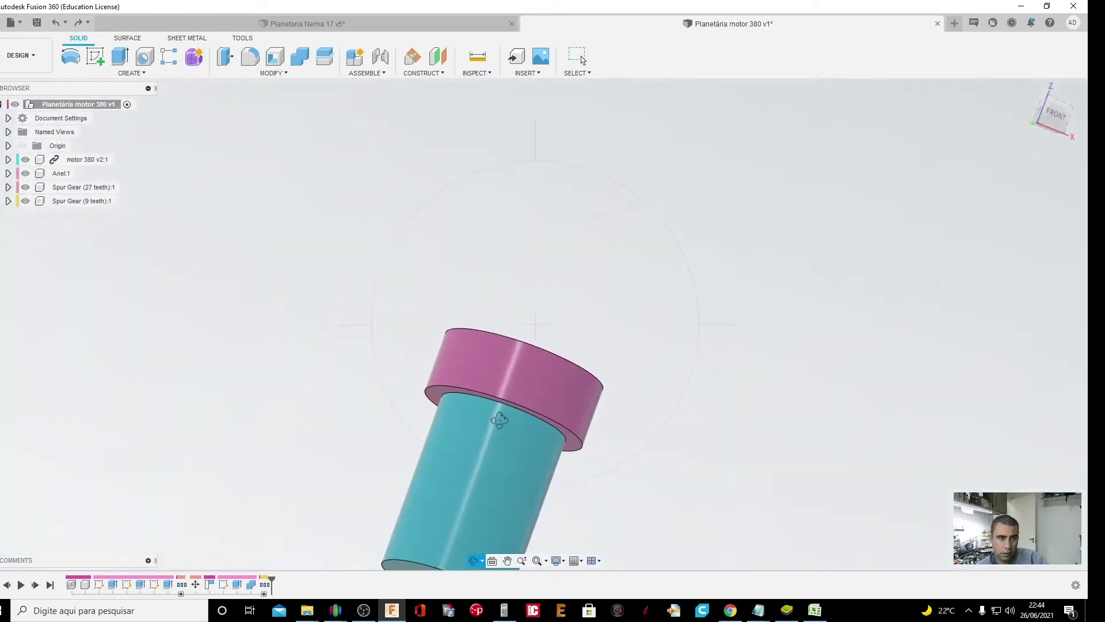
{"action": "left_click", "coordinate": [506, 561]}
{"action": "left_click_drag", "start_coordinate": [511, 524], "coordinate": [532, 388]}
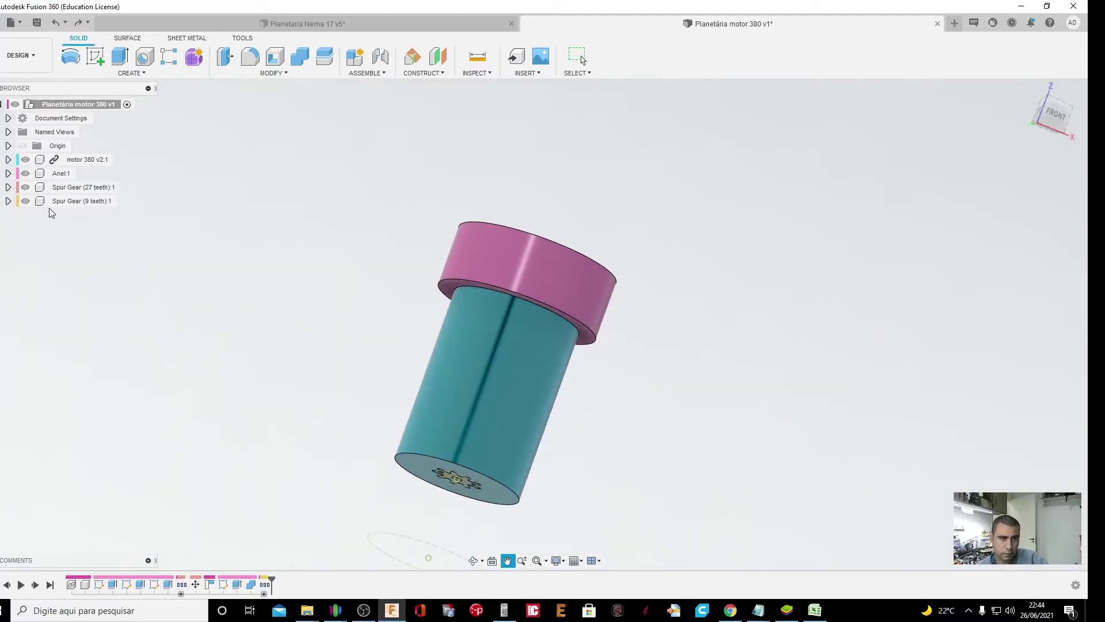
{"action": "left_click", "coordinate": [9, 201]}
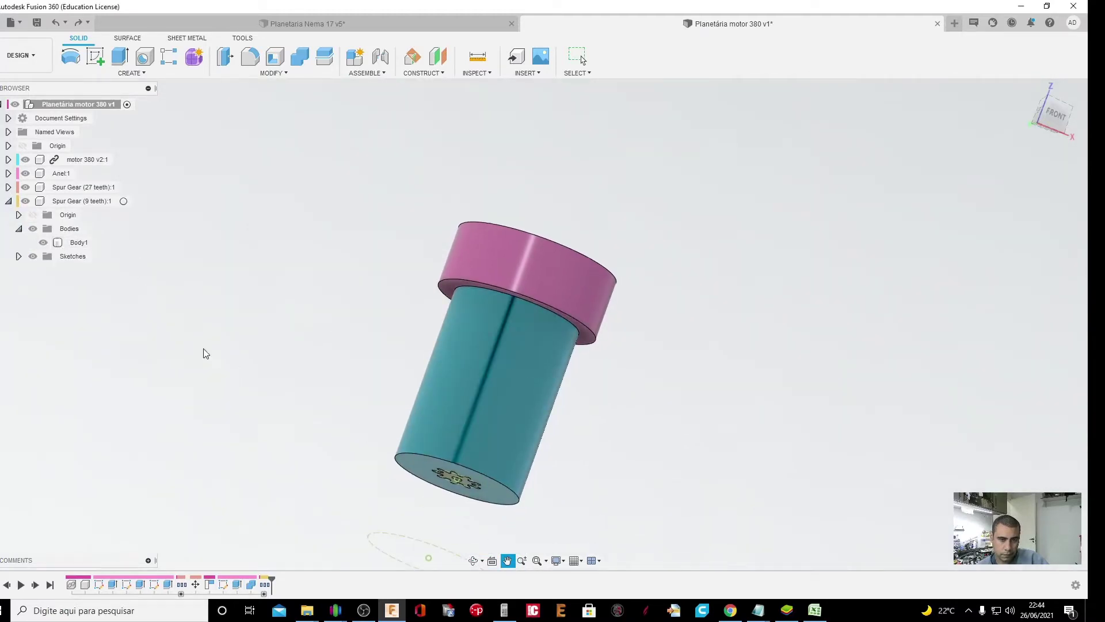
Move the 9-tooth gear body up along Z toward the motor top, viewed from the front
{"action": "key", "text": "Escape"}
{"action": "right_click", "coordinate": [64, 243]}
{"action": "left_click", "coordinate": [119, 254]}
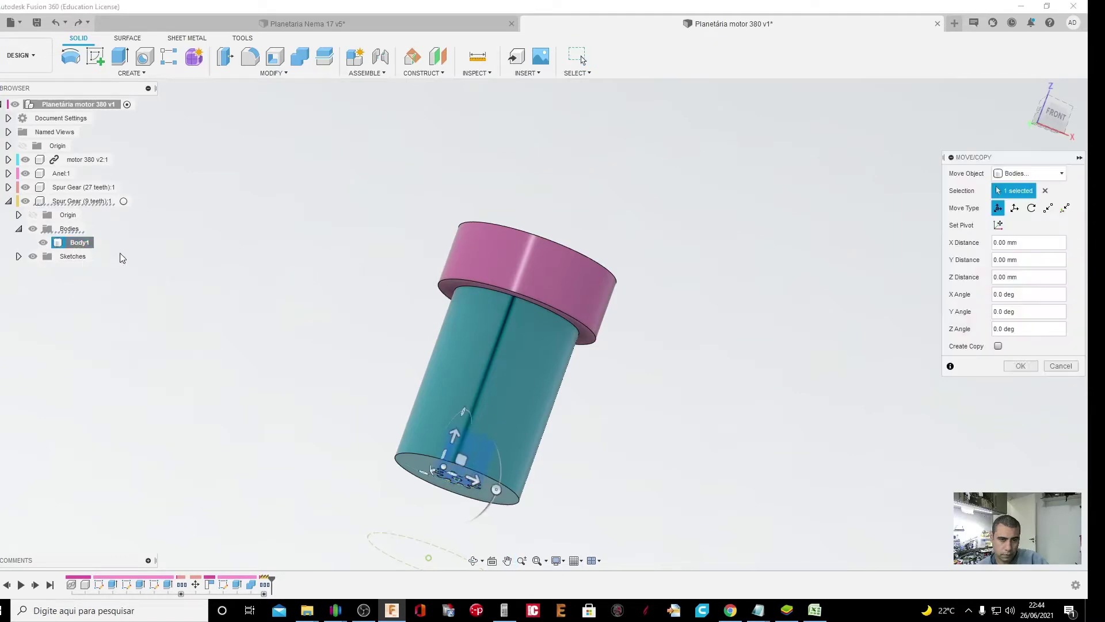
{"action": "left_click_drag", "start_coordinate": [454, 434], "coordinate": [516, 263]}
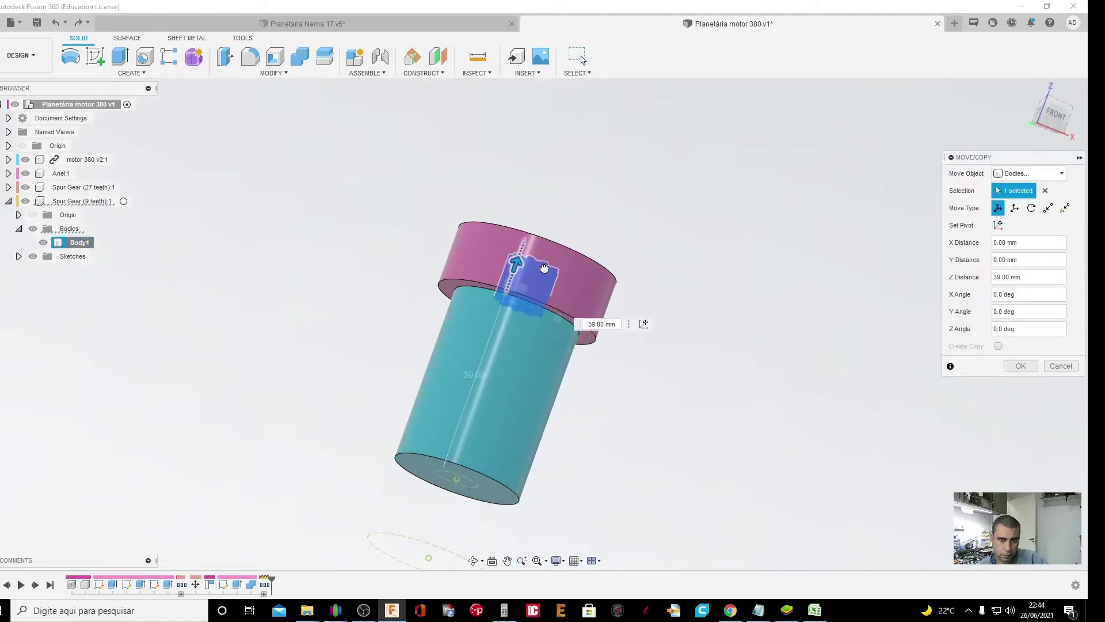
{"action": "left_click", "coordinate": [1056, 114]}
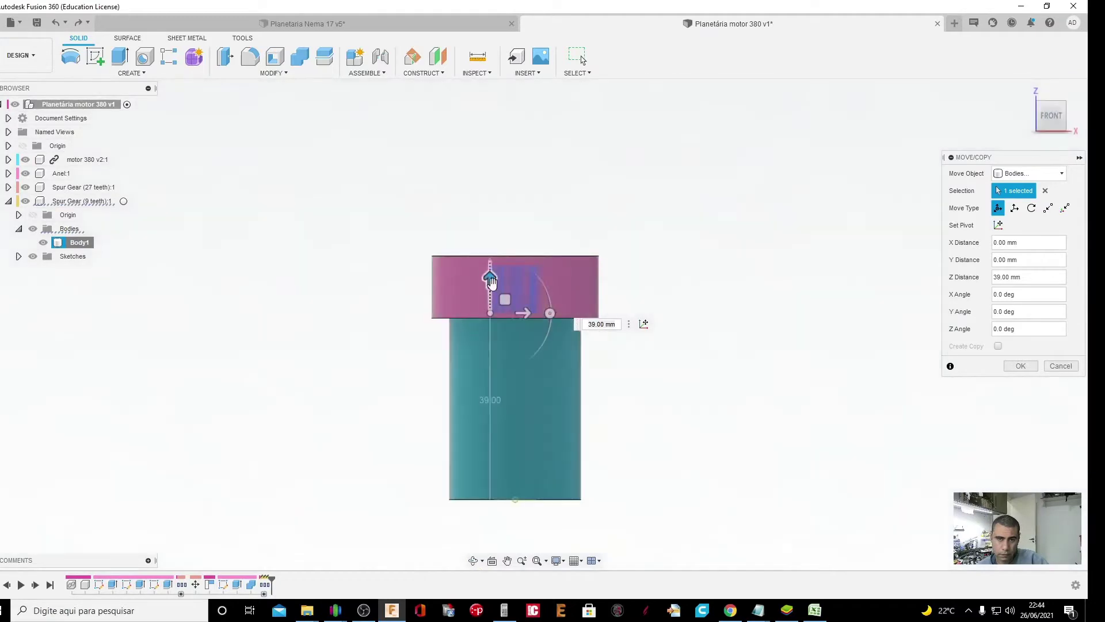
{"action": "scroll", "coordinate": [496, 295], "scroll_direction": "up", "scroll_amount": 3}
{"action": "mouse_move", "coordinate": [480, 338]}
{"action": "left_mouse_down"}
{"action": "mouse_move", "coordinate": [475, 274]}
{"action": "mouse_move", "coordinate": [469, 336]}
{"action": "left_mouse_up"}
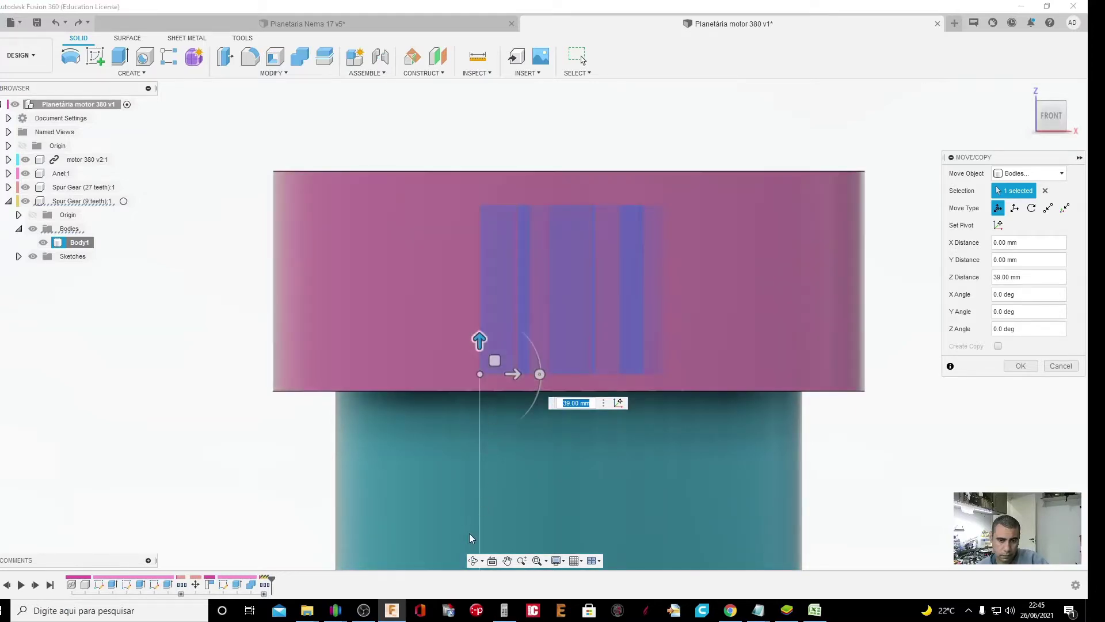
Fine-tune the gear's lift to 41 mm inside the ring and confirm the move
{"action": "left_click", "coordinate": [474, 560]}
{"action": "mouse_move", "coordinate": [469, 442]}
{"action": "left_mouse_down"}
{"action": "mouse_move", "coordinate": [468, 499]}
{"action": "mouse_move", "coordinate": [461, 489]}
{"action": "left_mouse_up"}
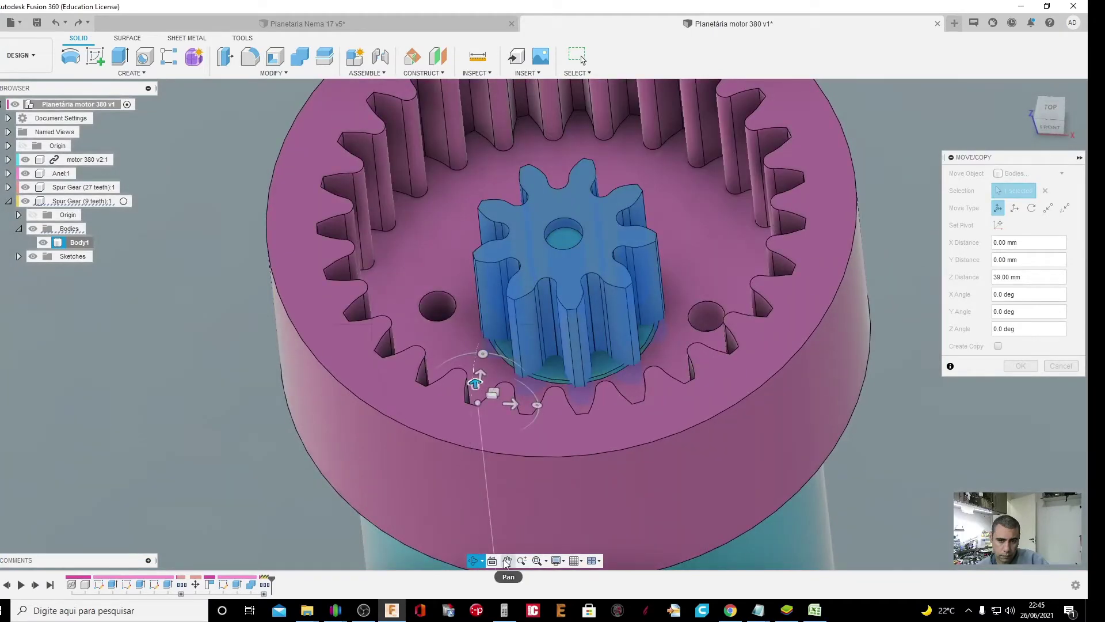
{"action": "middle_click_drag", "start_coordinate": [483, 394], "coordinate": [542, 329]}
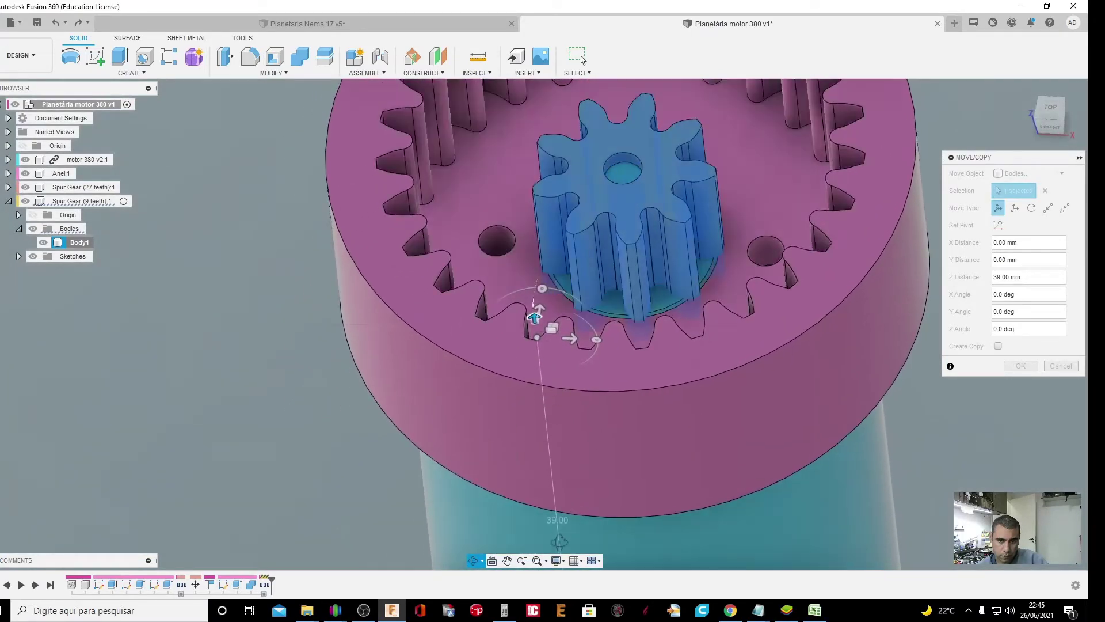
{"action": "left_click", "coordinate": [475, 560]}
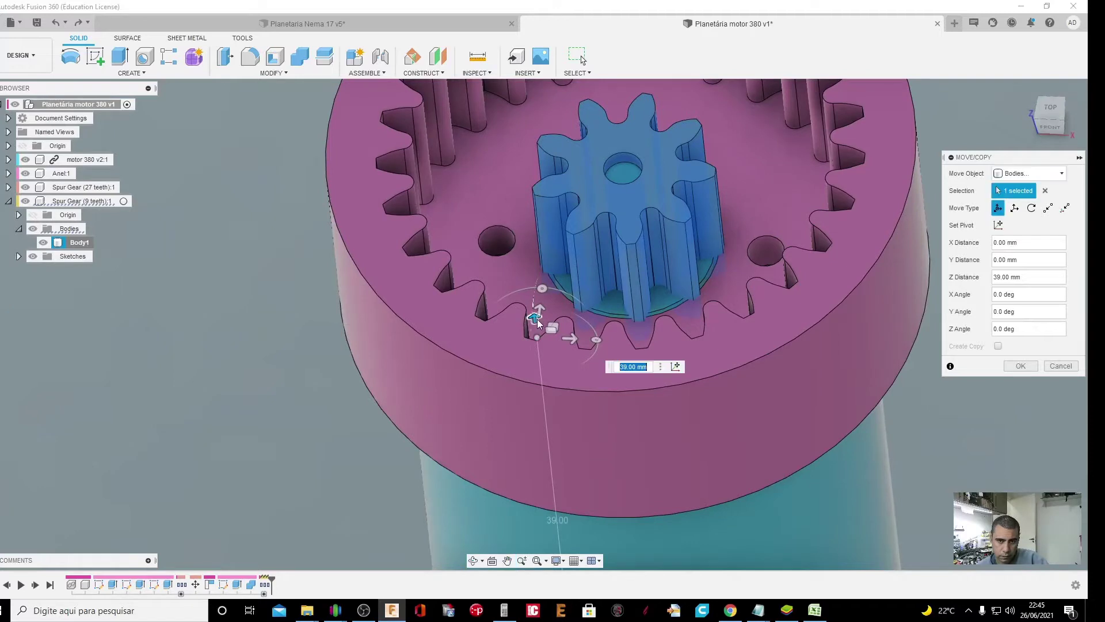
{"action": "mouse_move", "coordinate": [536, 318]}
{"action": "left_mouse_down"}
{"action": "mouse_move", "coordinate": [530, 286]}
{"action": "mouse_move", "coordinate": [534, 298]}
{"action": "left_mouse_up"}
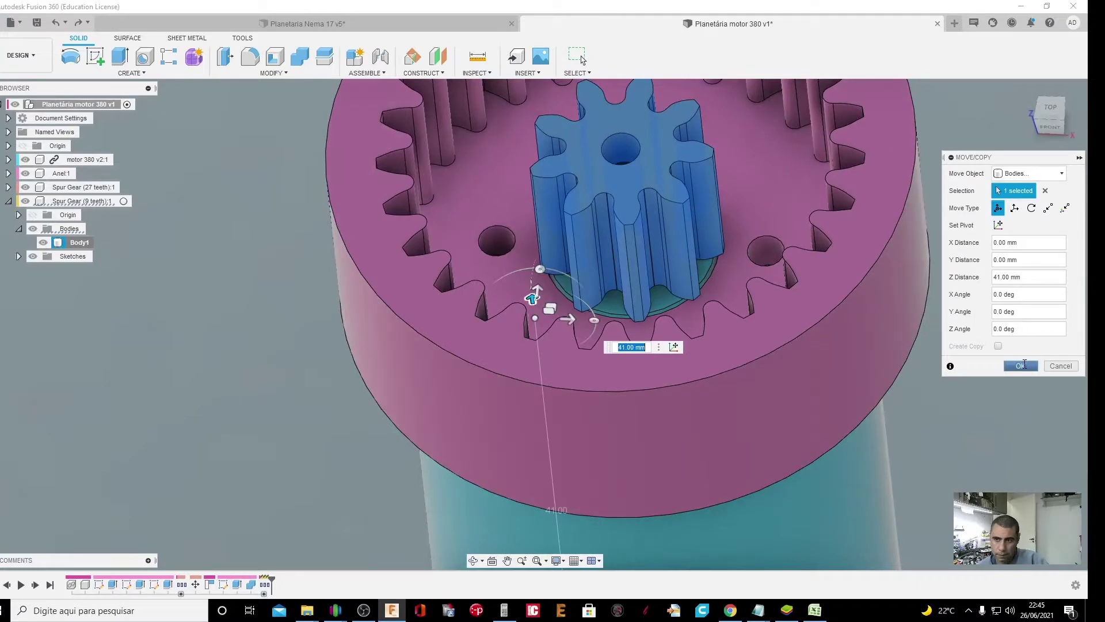
{"action": "left_click", "coordinate": [1021, 365]}
{"action": "left_click", "coordinate": [1050, 108]}
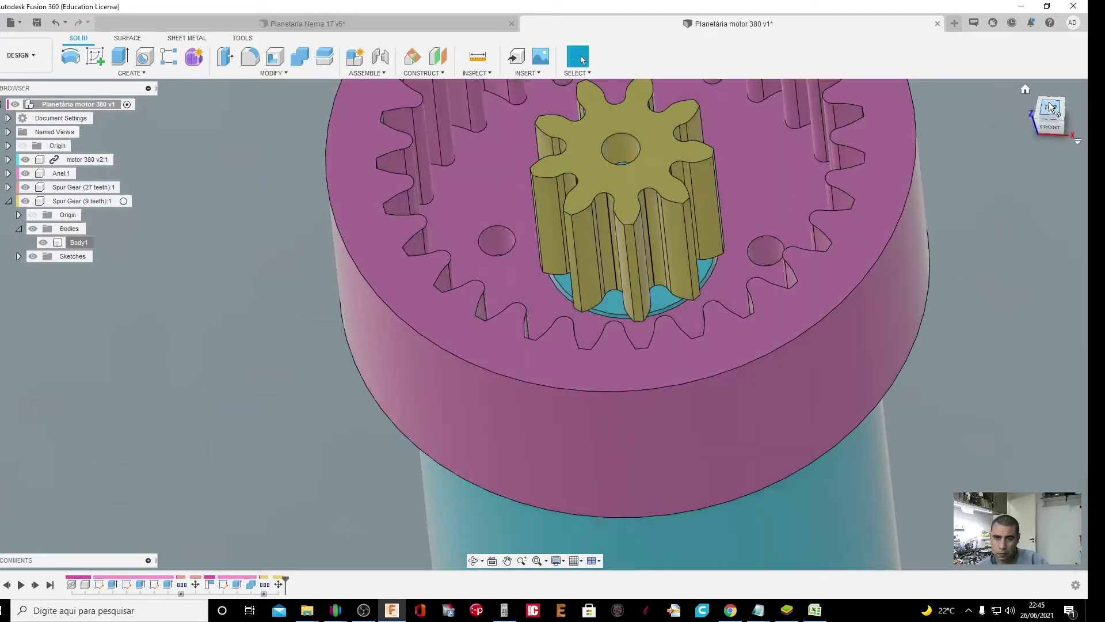
Pan and zoom out to frame the whole gear set
{"action": "left_click", "coordinate": [507, 560]}
{"action": "left_click_drag", "start_coordinate": [514, 341], "coordinate": [403, 430]}
{"action": "scroll", "coordinate": [400, 426], "scroll_direction": "down", "scroll_amount": 2}
{"action": "scroll", "coordinate": [400, 426], "scroll_direction": "down", "scroll_amount": 1}
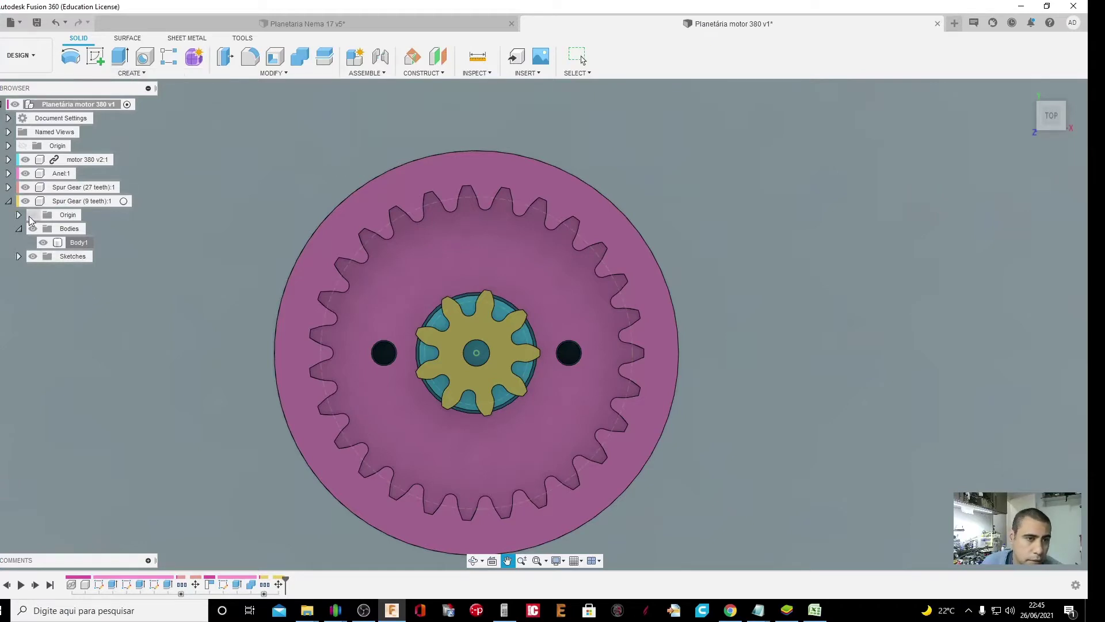
Rename Spur Gear (9 teeth) to 'Solar 9 dentes'
{"action": "left_click", "coordinate": [9, 201]}
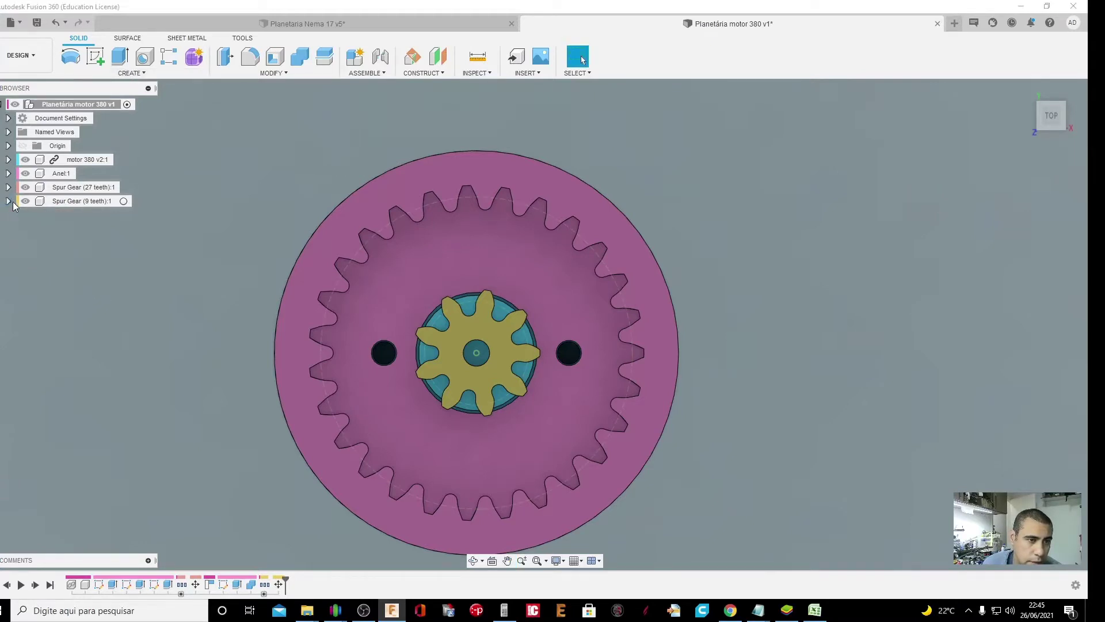
{"action": "left_click", "coordinate": [65, 200]}
{"action": "double_click", "coordinate": [67, 200]}
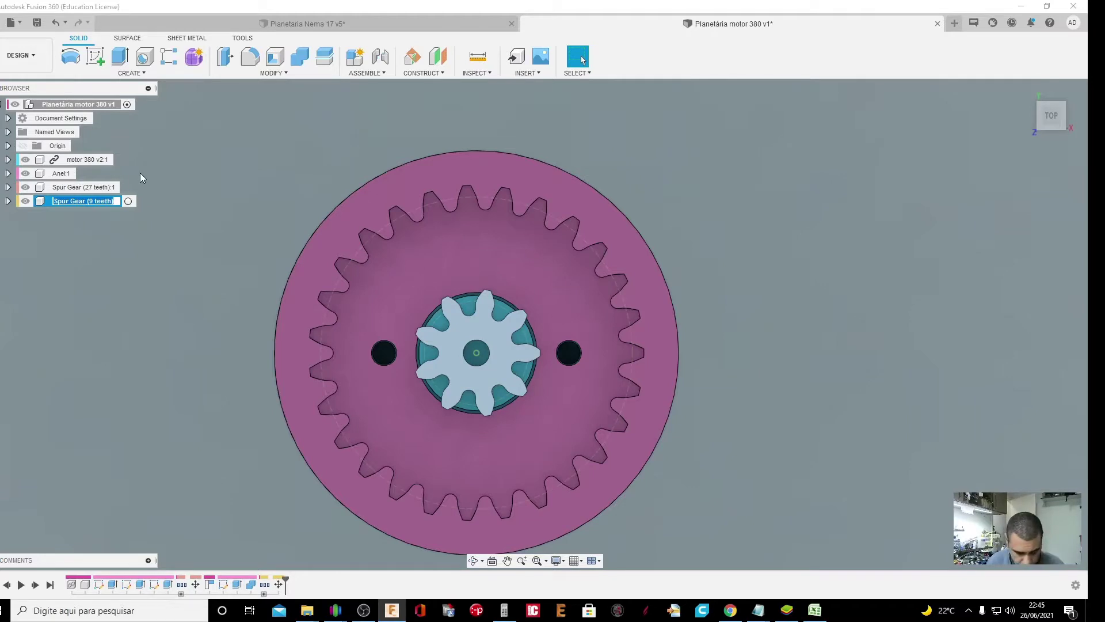
{"action": "type", "text": "Soloar"}
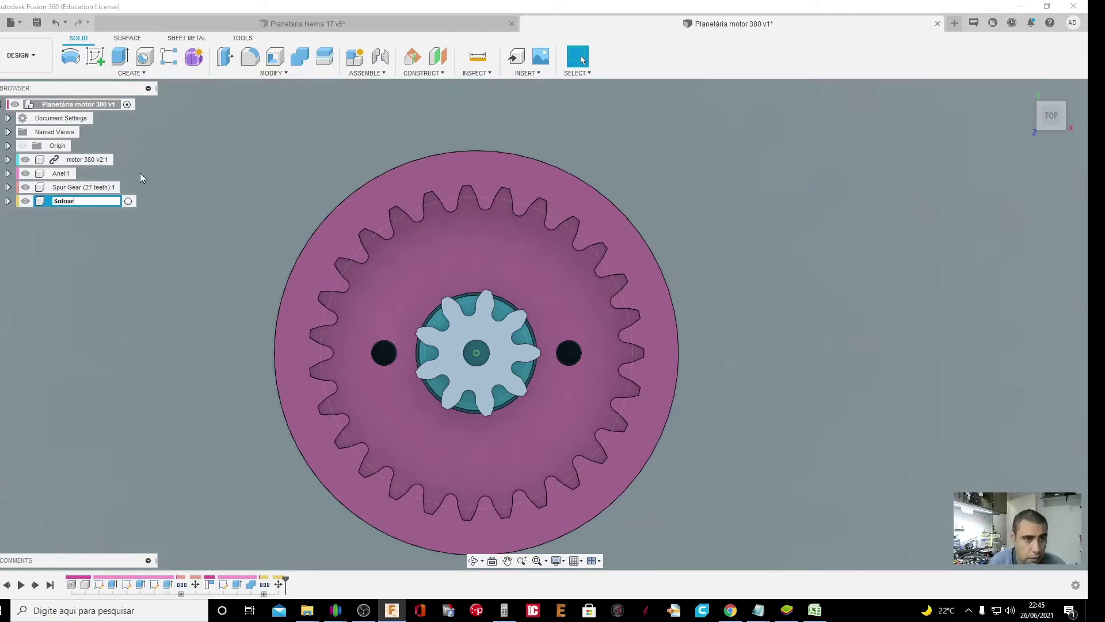
{"action": "key", "text": "BackSpace"}
{"action": "key", "text": "BackSpace"}
{"action": "key", "text": "BackSpace"}
{"action": "type", "text": "ar"}
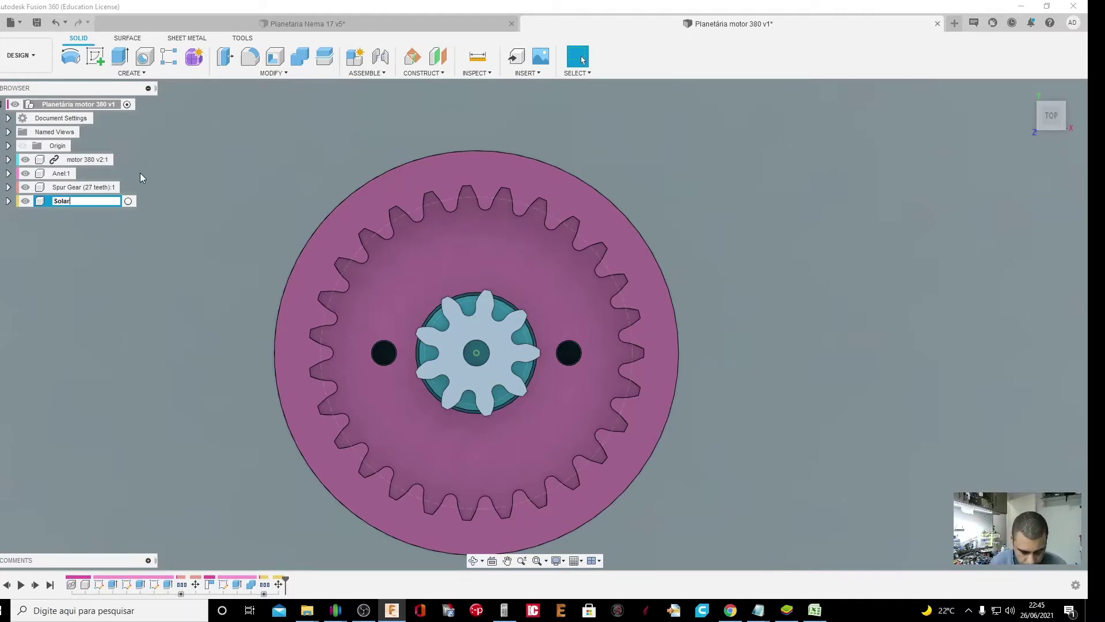
{"action": "type", "text": " 9 dent"}
{"action": "type", "text": "es"}
{"action": "key", "text": "Return"}
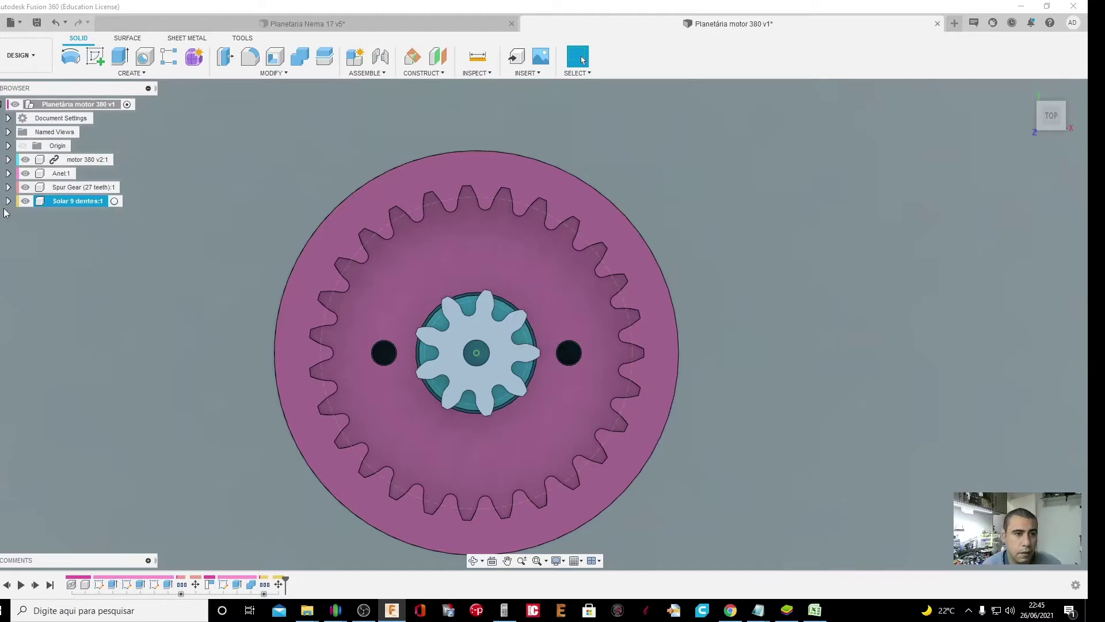
Create a new empty component under the root and name it Planetária 1
{"action": "right_click", "coordinate": [128, 106]}
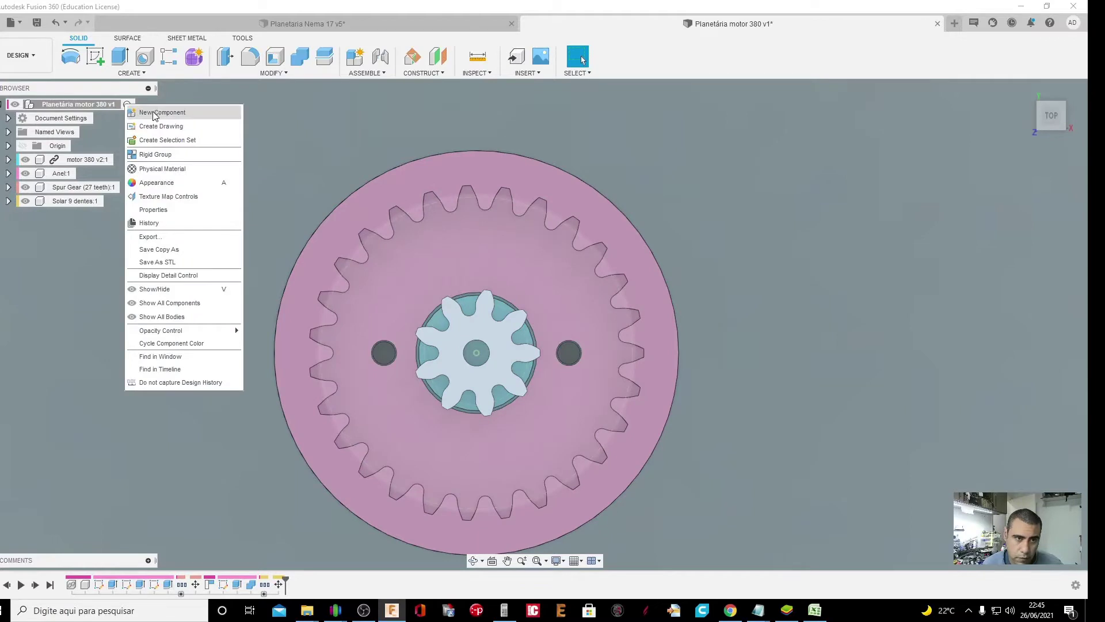
{"action": "left_click", "coordinate": [146, 111]}
{"action": "left_click", "coordinate": [1022, 308]}
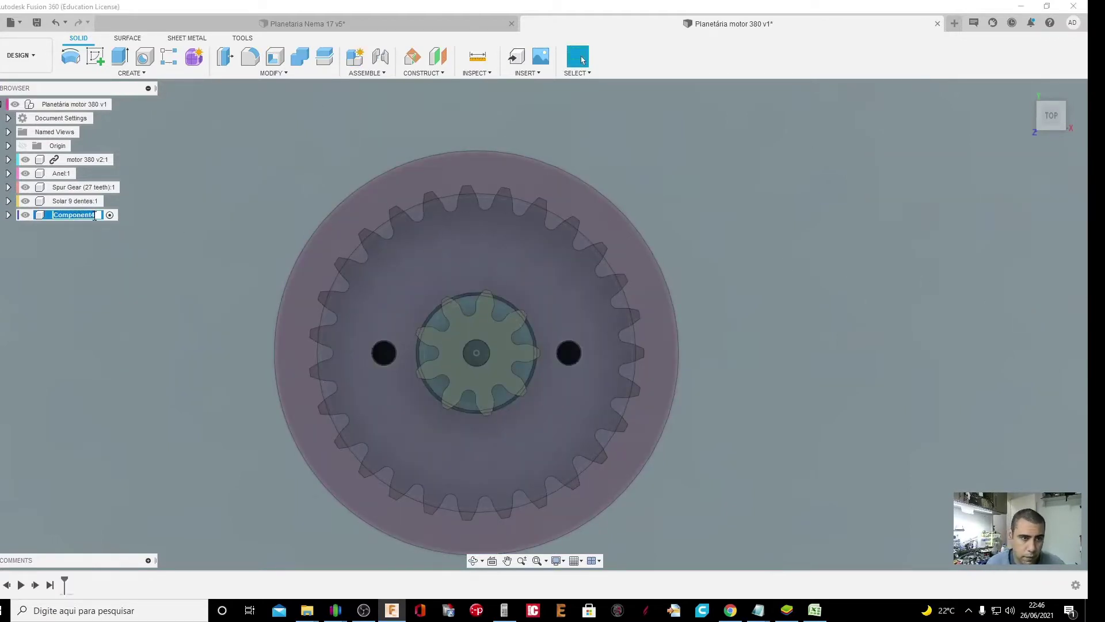
{"action": "type", "text": "Planetária 1"}
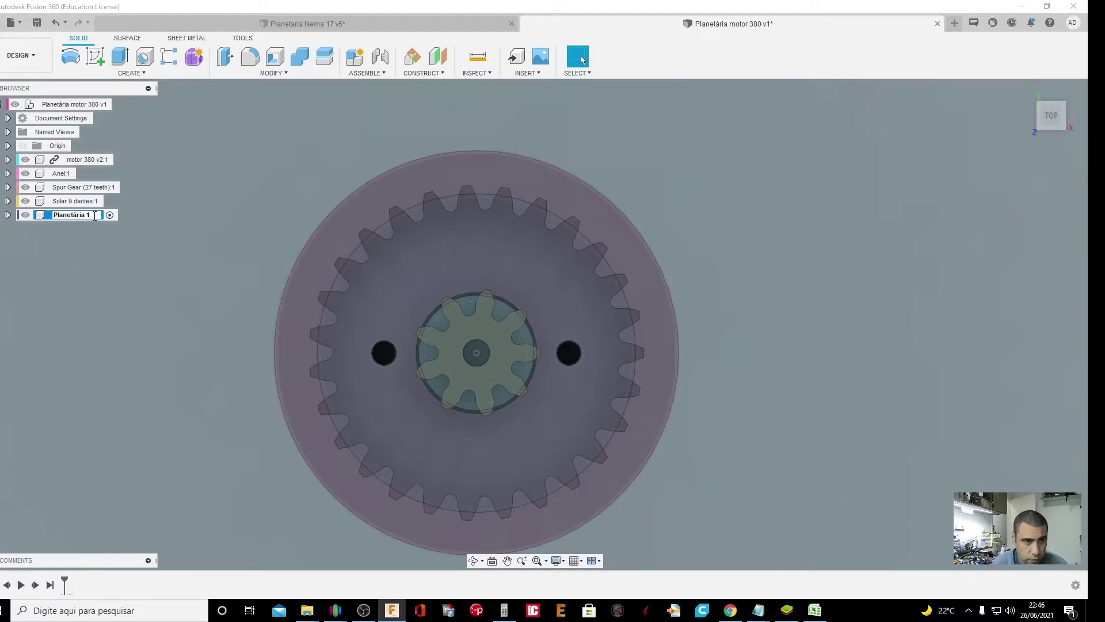
{"action": "key", "text": "Return"}
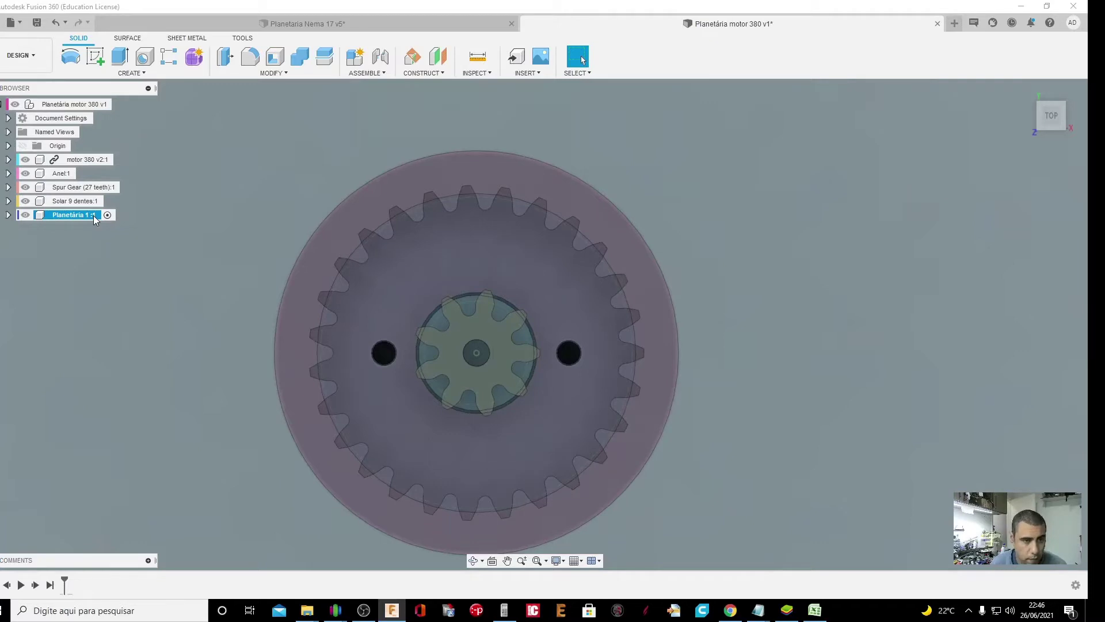
{"action": "double_click", "coordinate": [93, 215]}
{"action": "key", "text": "shift+Left"}
{"action": "key", "text": "shift+Left"}
{"action": "key", "text": "shift+Left"}
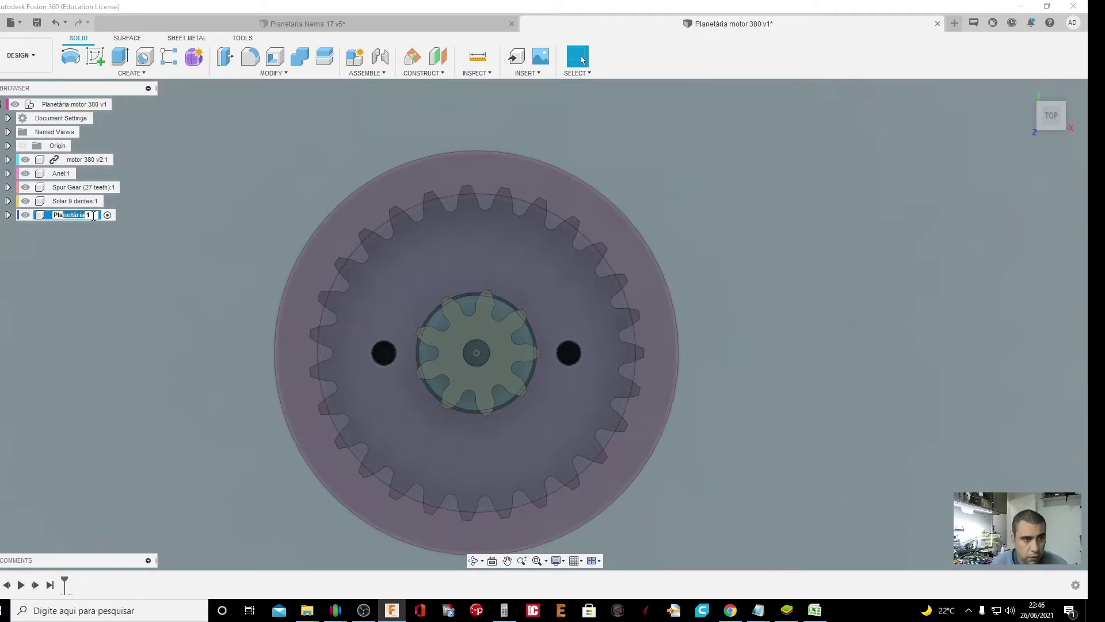
{"action": "key", "text": "Escape"}
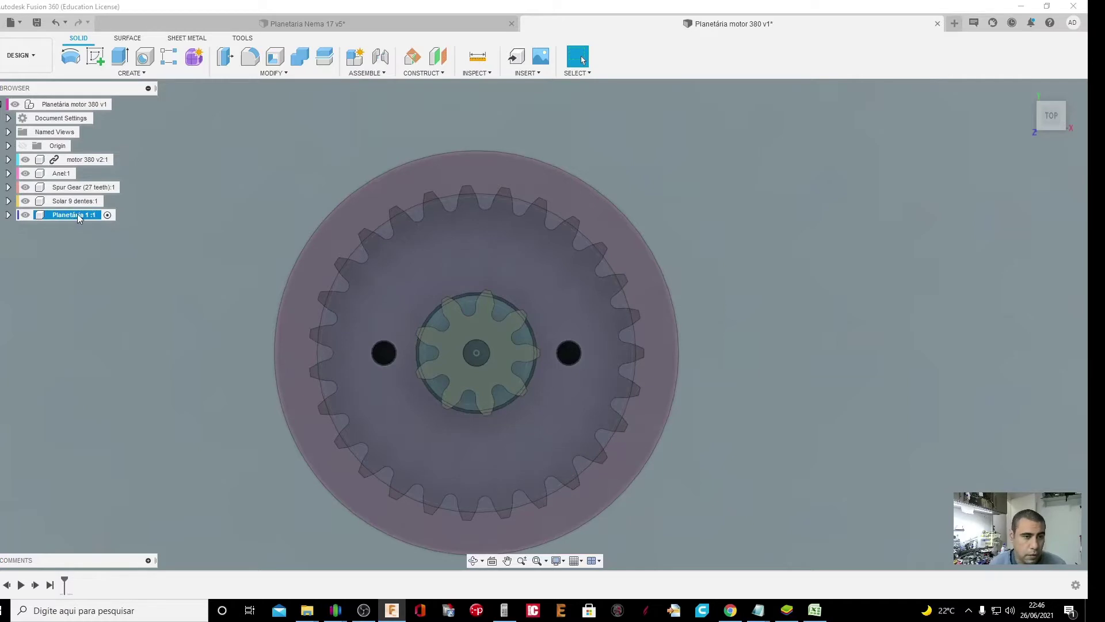
{"action": "right_click", "coordinate": [79, 216]}
{"action": "key", "text": "Escape"}
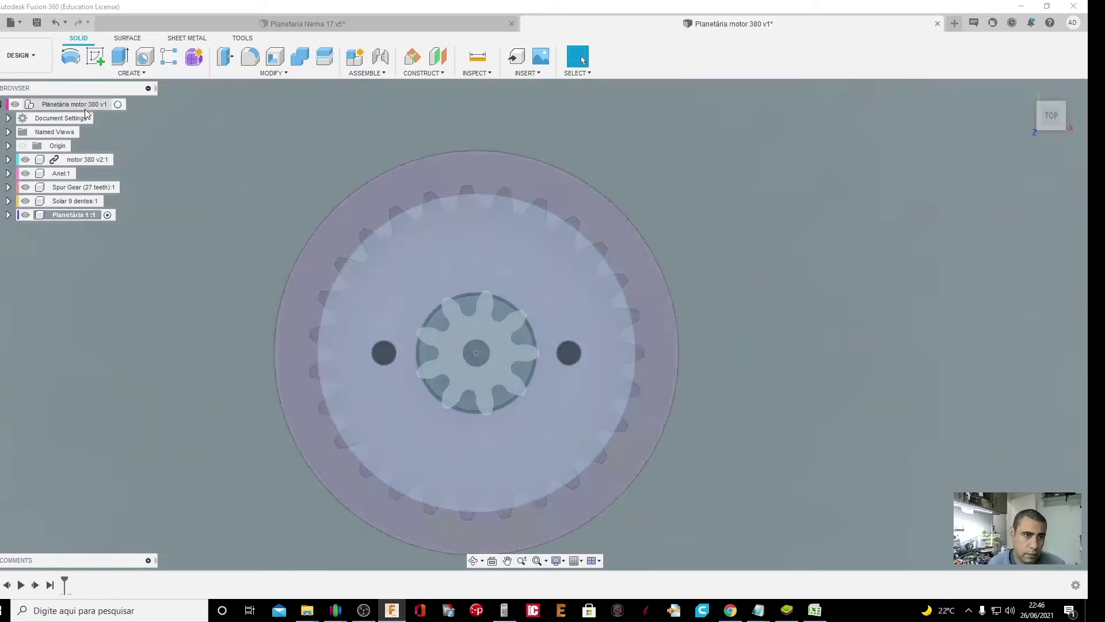
Add two more new components named Planetária 2 and Planetária 3
{"action": "right_click", "coordinate": [117, 106]}
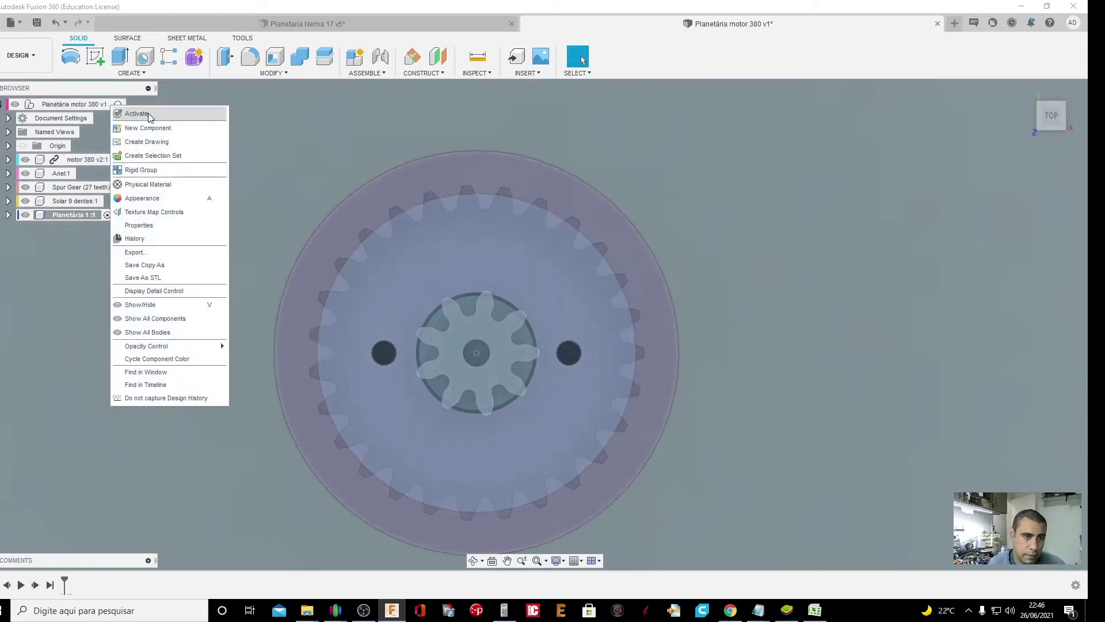
{"action": "left_click", "coordinate": [154, 128]}
{"action": "left_click", "coordinate": [1021, 308]}
{"action": "type", "text": "Planetária 2"}
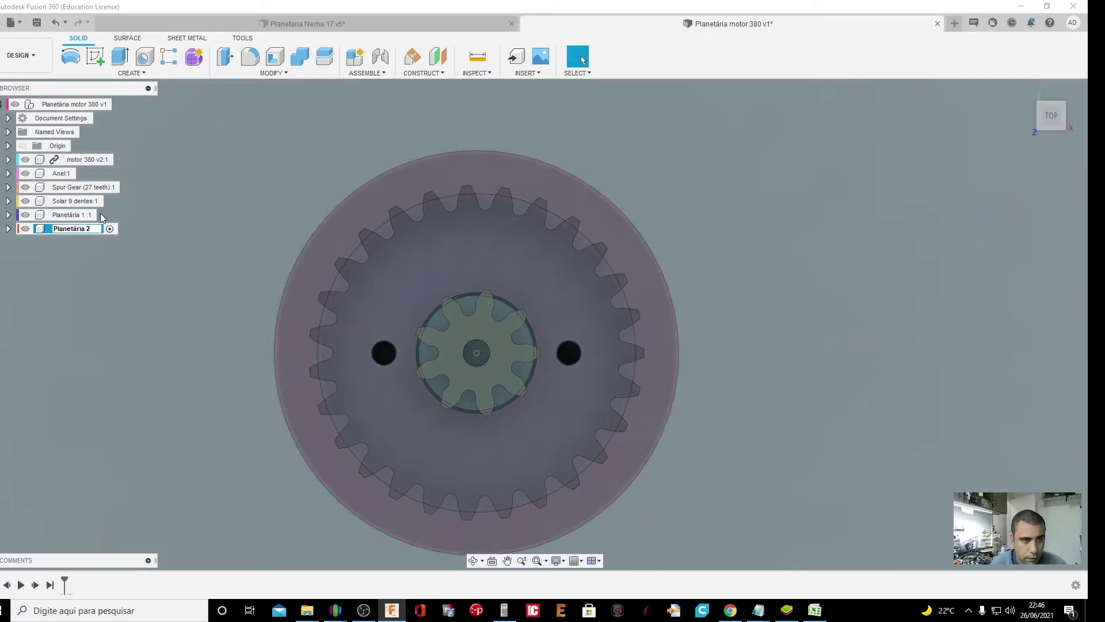
{"action": "key", "text": "Return"}
{"action": "right_click", "coordinate": [105, 105]}
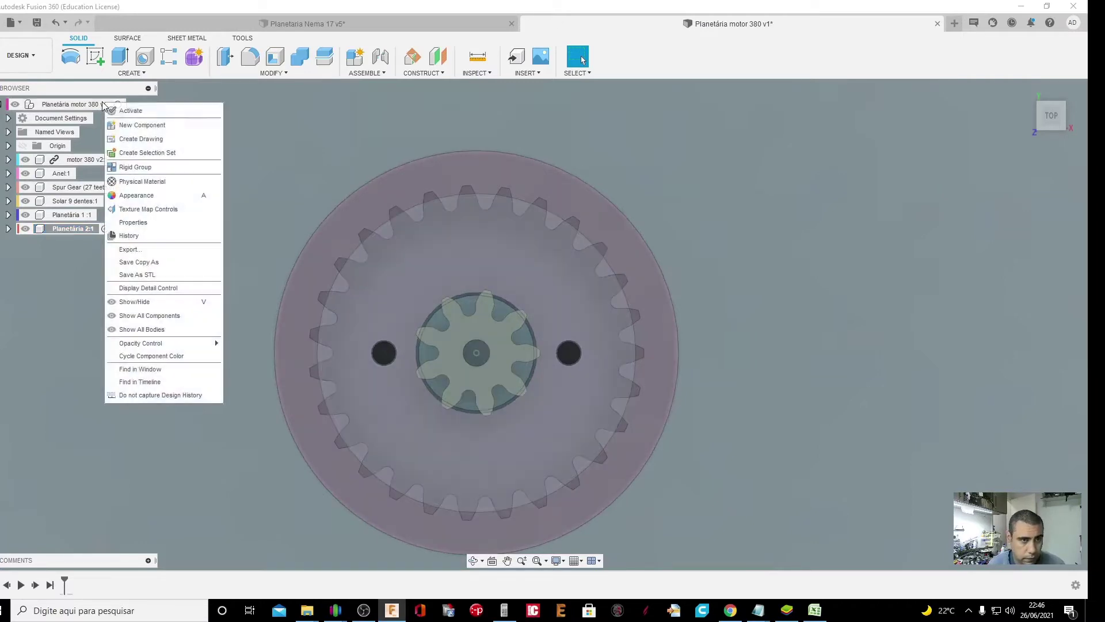
{"action": "left_click", "coordinate": [138, 123]}
{"action": "left_click", "coordinate": [1022, 308]}
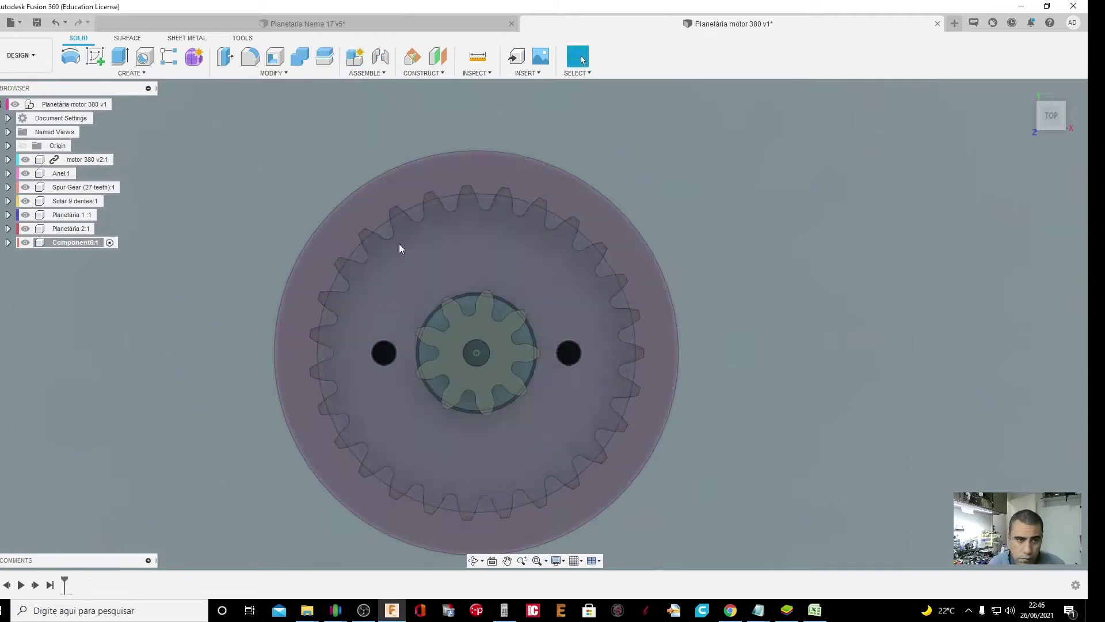
{"action": "double_click", "coordinate": [85, 243]}
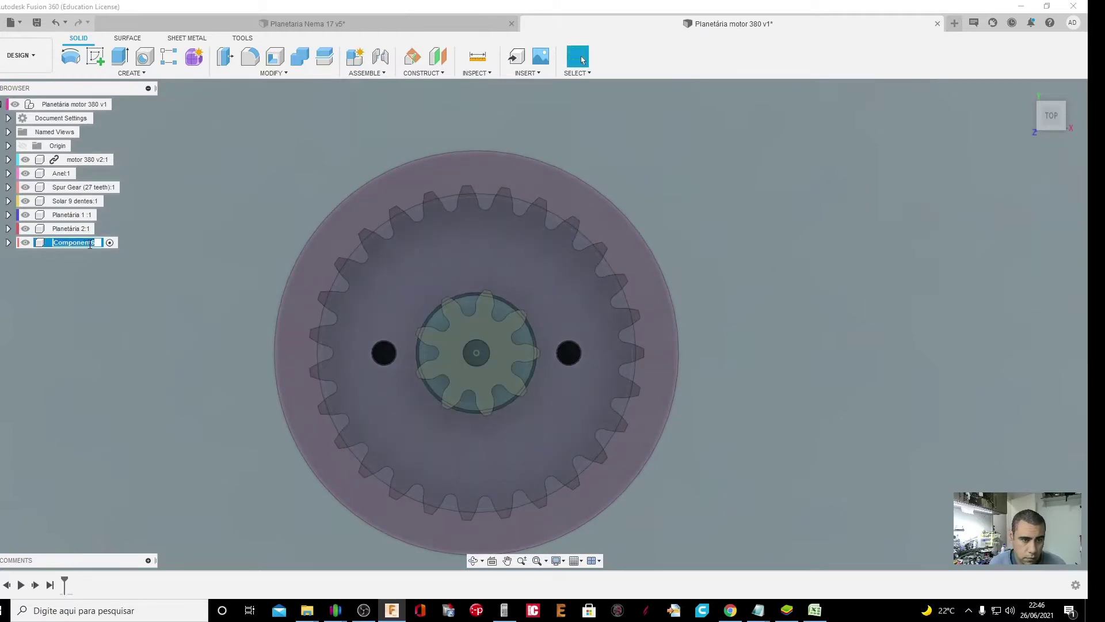
{"action": "type", "text": "Planetária 3:1"}
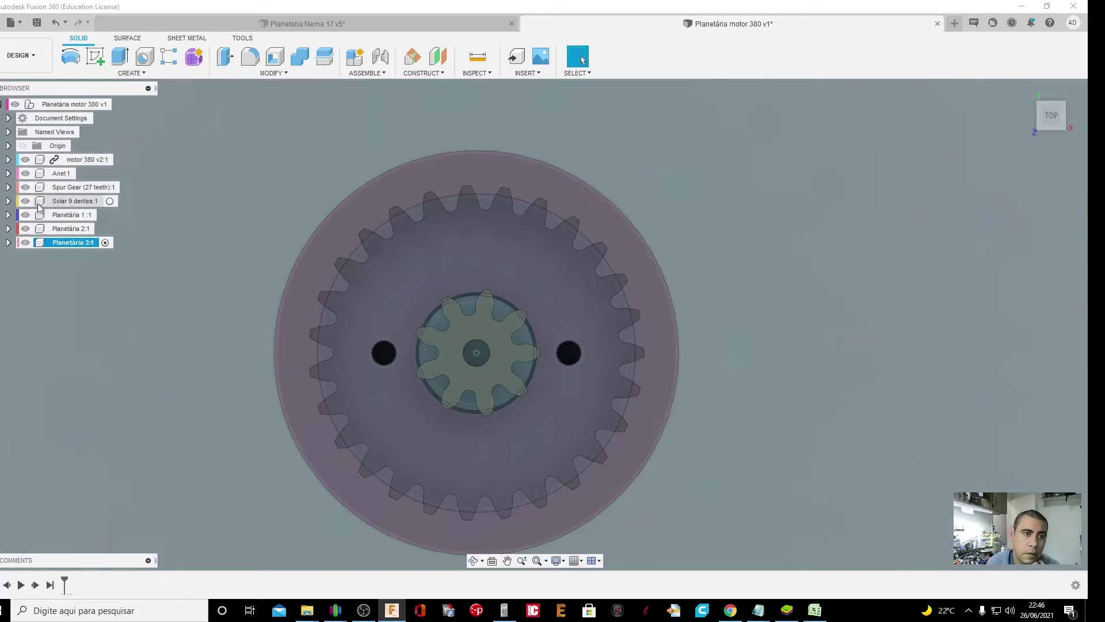
Copy the Solar 9 dentes gear body and paste it into Planetária 1
{"action": "left_click", "coordinate": [10, 201]}
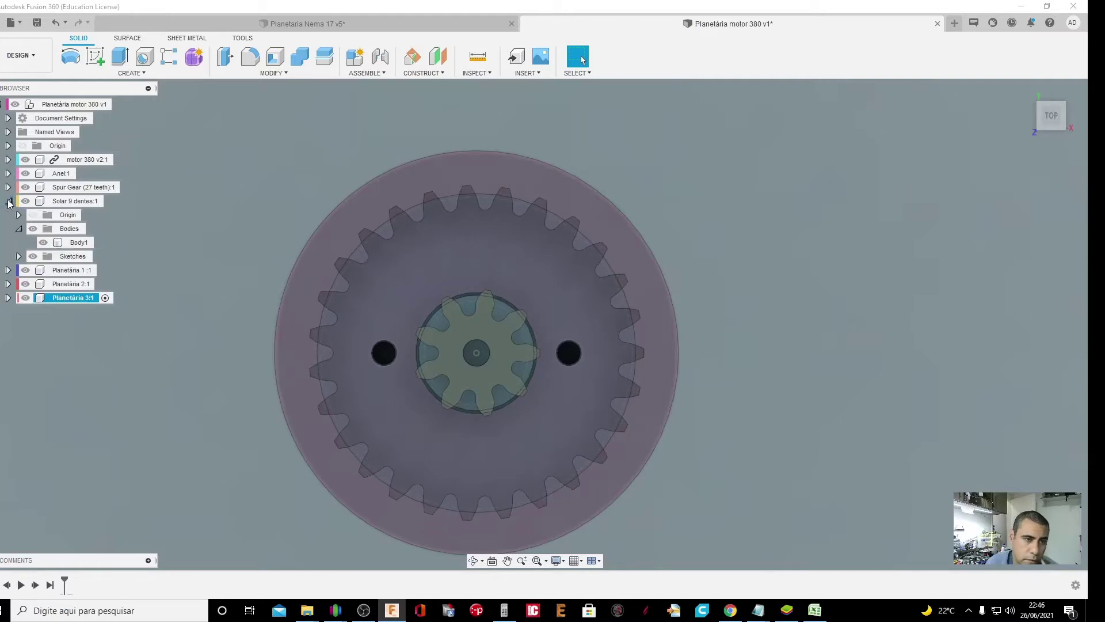
{"action": "right_click", "coordinate": [70, 248]}
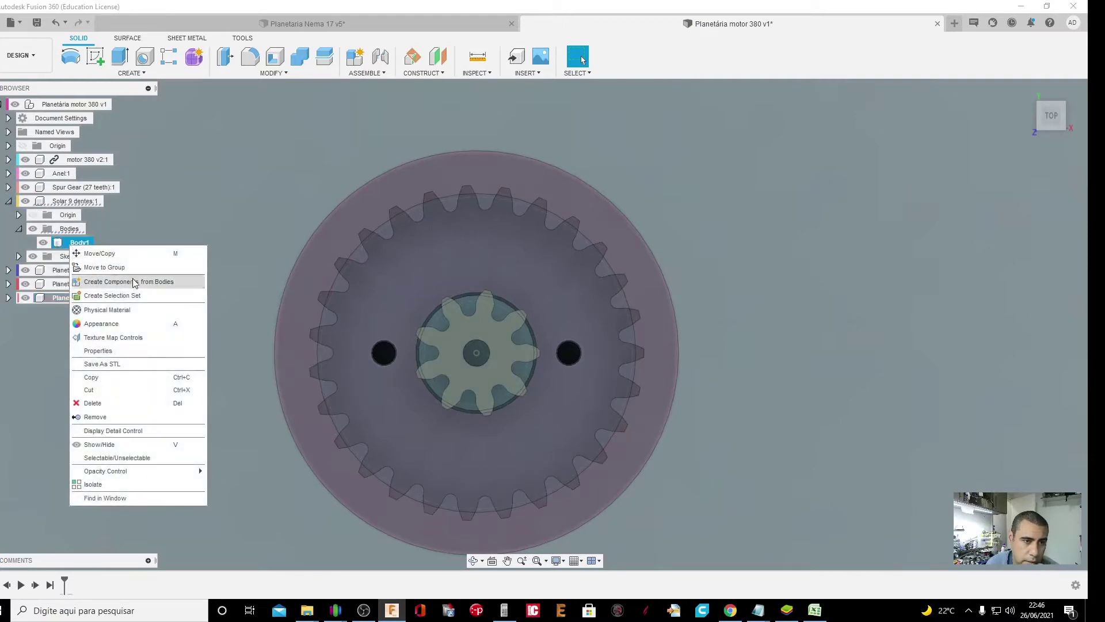
{"action": "left_click", "coordinate": [117, 380]}
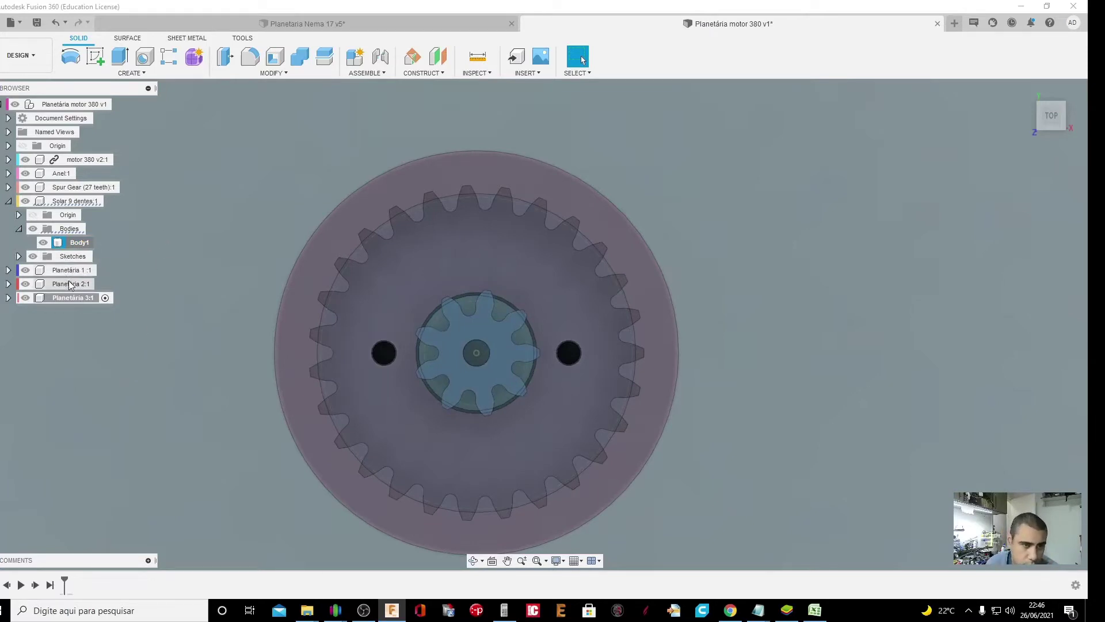
{"action": "left_click", "coordinate": [87, 270]}
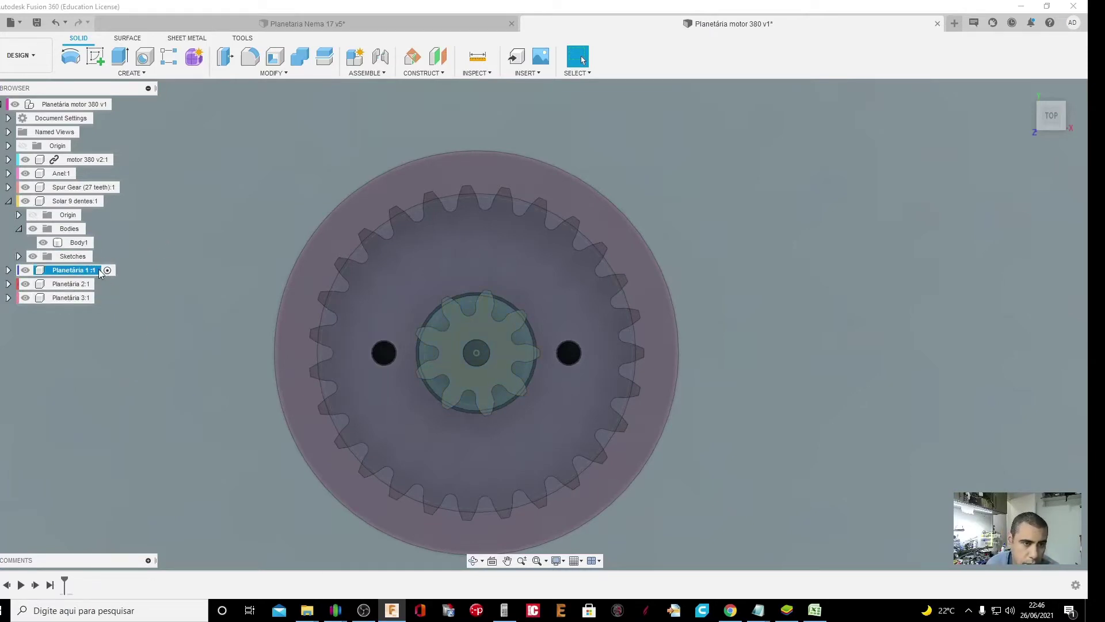
{"action": "right_click", "coordinate": [99, 270]}
{"action": "left_click", "coordinate": [132, 184]}
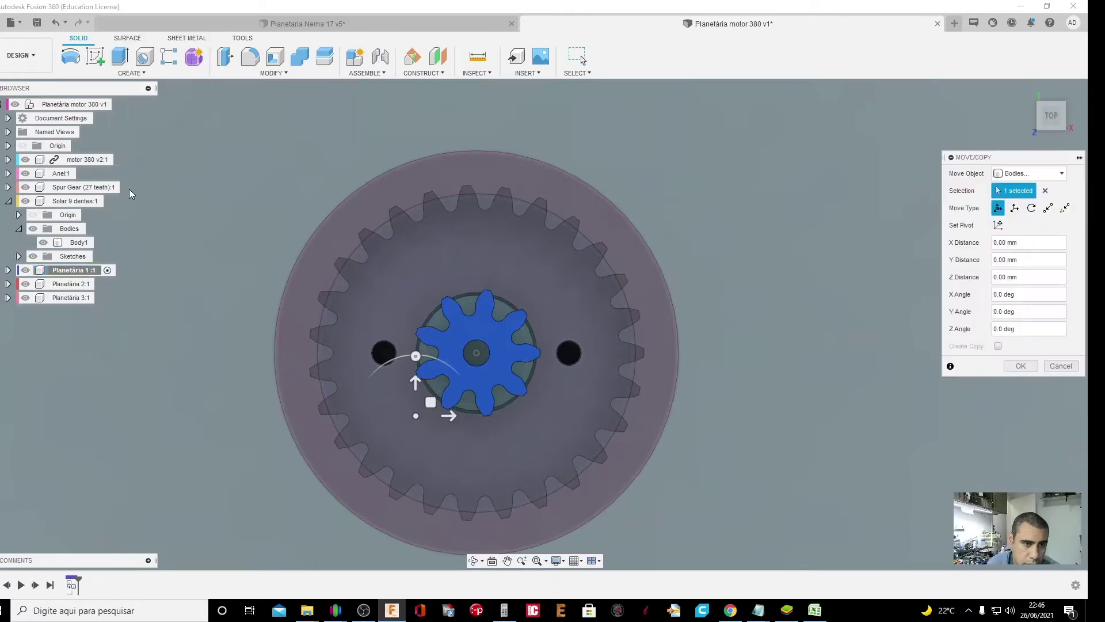
{"action": "left_click", "coordinate": [1019, 366]}
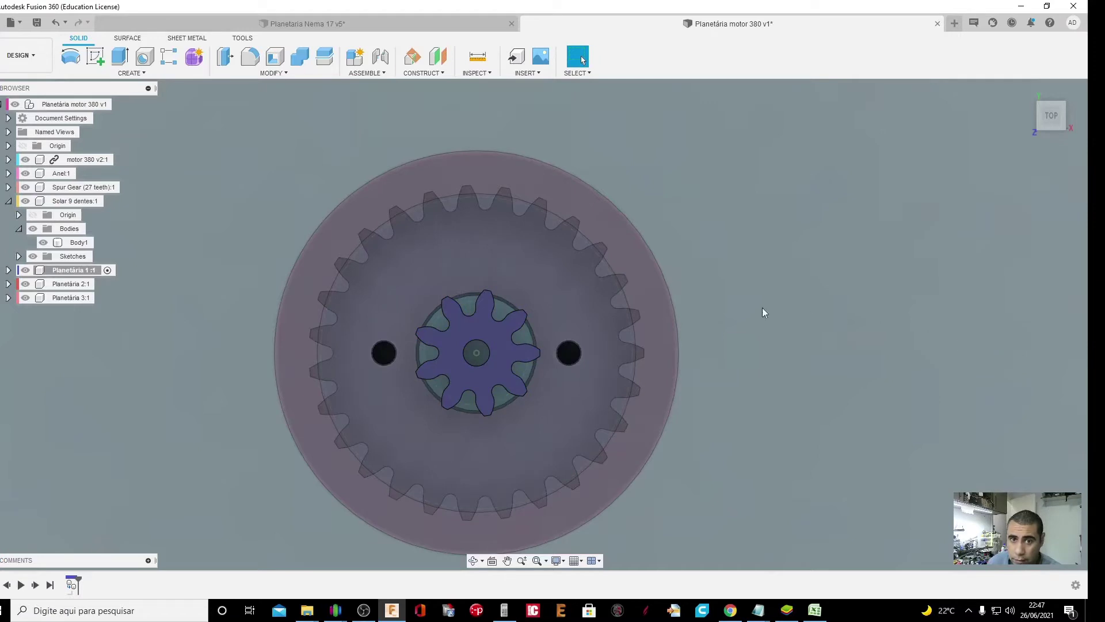
Expand Planetária 1's Bodies and open the context menu on Body1
{"action": "left_click", "coordinate": [8, 270]}
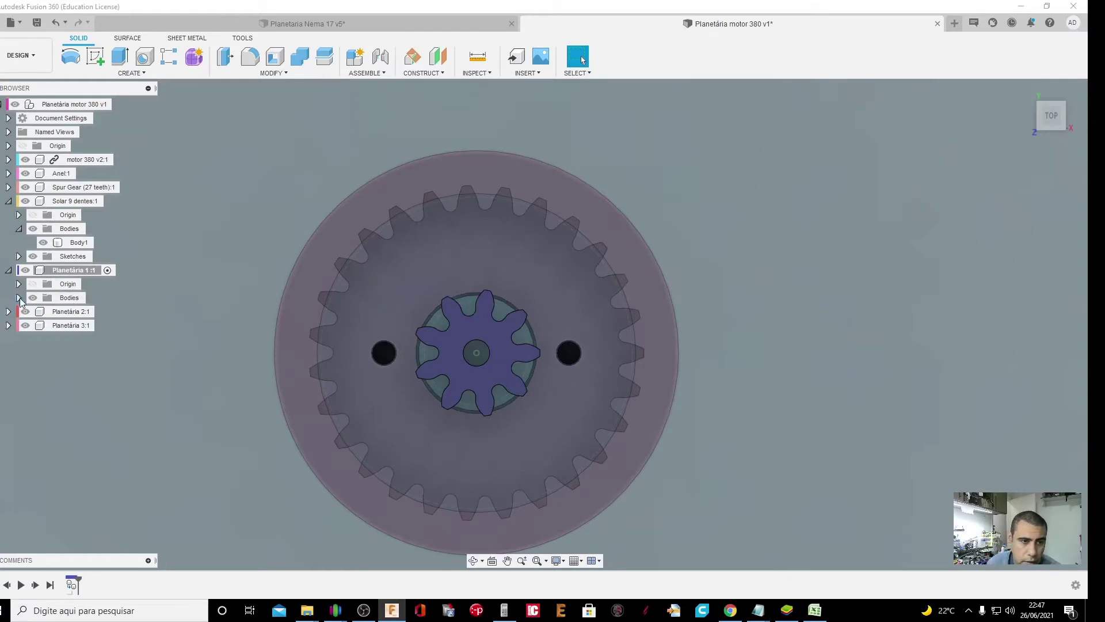
{"action": "left_click", "coordinate": [20, 298]}
{"action": "left_click", "coordinate": [76, 311]}
{"action": "right_click", "coordinate": [76, 311]}
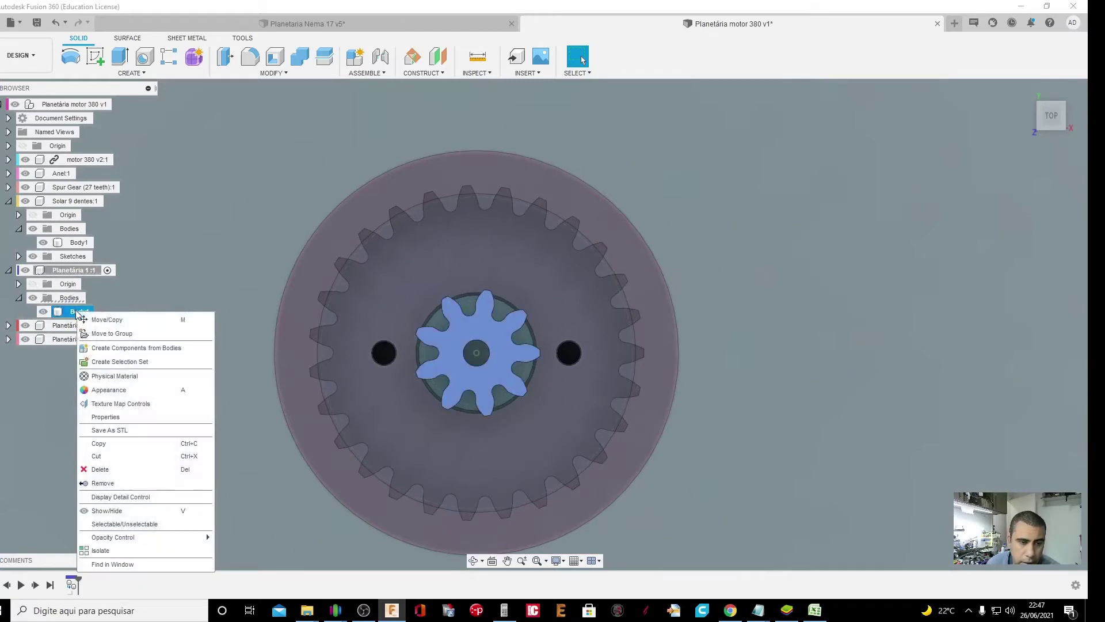
Start Move/Copy on Body1 and drag it roughly 8 mm left along X
{"action": "left_click", "coordinate": [81, 319]}
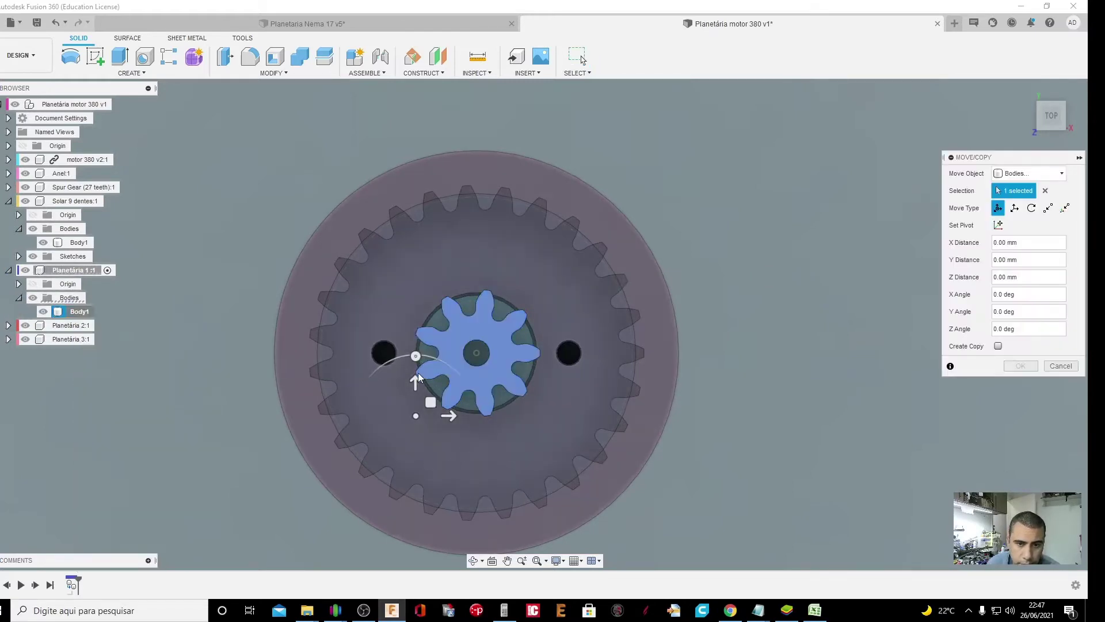
{"action": "left_click_drag", "start_coordinate": [449, 416], "coordinate": [345, 412]}
{"action": "scroll", "coordinate": [348, 412], "scroll_direction": "up", "scroll_amount": 4}
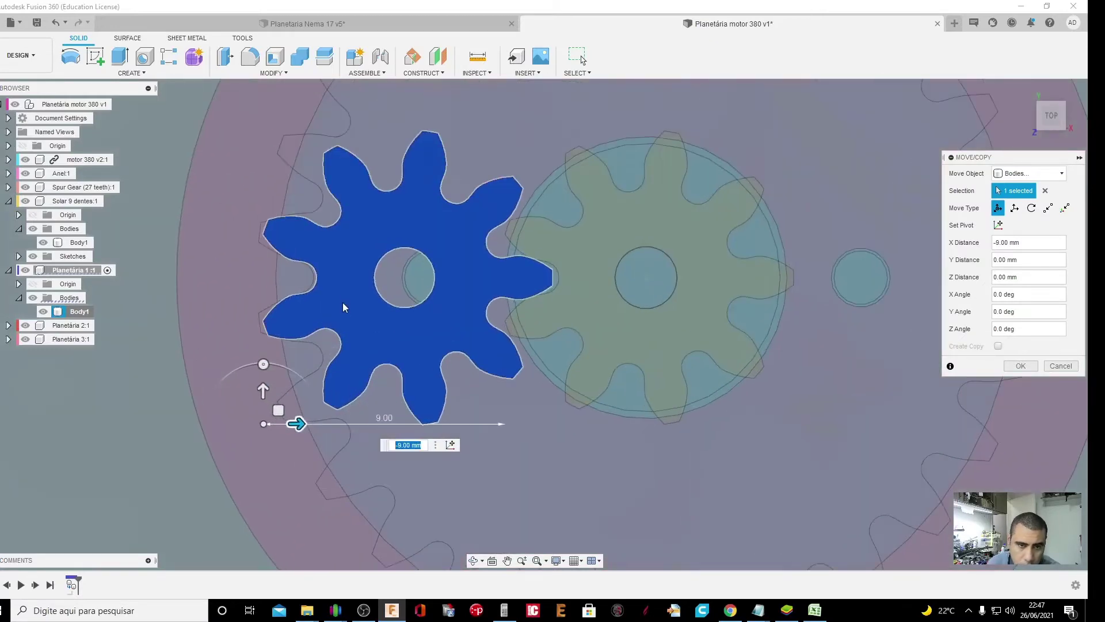
{"action": "scroll", "coordinate": [342, 293], "scroll_direction": "up", "scroll_amount": 1}
{"action": "scroll", "coordinate": [311, 247], "scroll_direction": "up", "scroll_amount": 2}
{"action": "scroll", "coordinate": [257, 191], "scroll_direction": "up", "scroll_amount": 3}
{"action": "scroll", "coordinate": [230, 176], "scroll_direction": "up", "scroll_amount": 2}
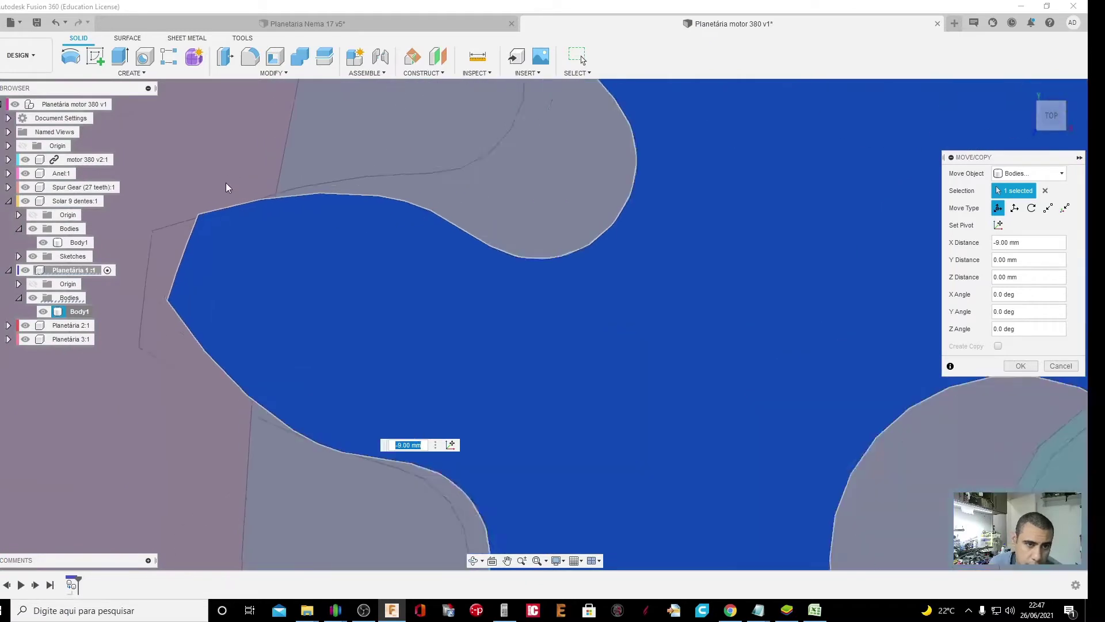
{"action": "scroll", "coordinate": [226, 182], "scroll_direction": "up", "scroll_amount": 1}
{"action": "scroll", "coordinate": [225, 182], "scroll_direction": "up", "scroll_amount": 2}
{"action": "scroll", "coordinate": [224, 185], "scroll_direction": "up", "scroll_amount": 2}
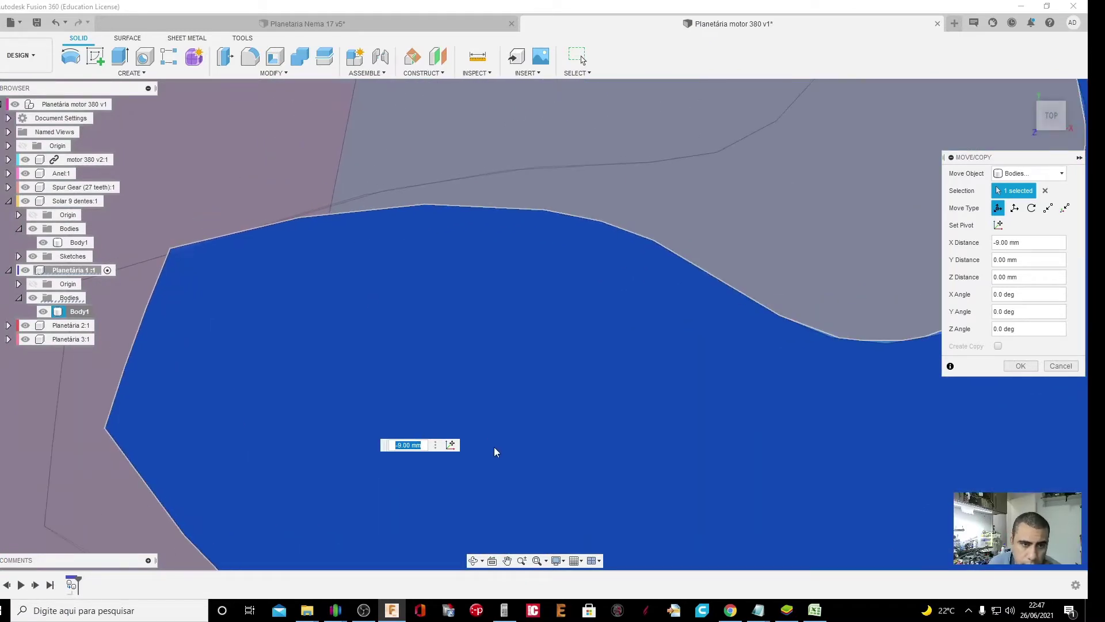
Refine the X Distance value to about -8.994 mm
{"action": "key", "text": "End"}
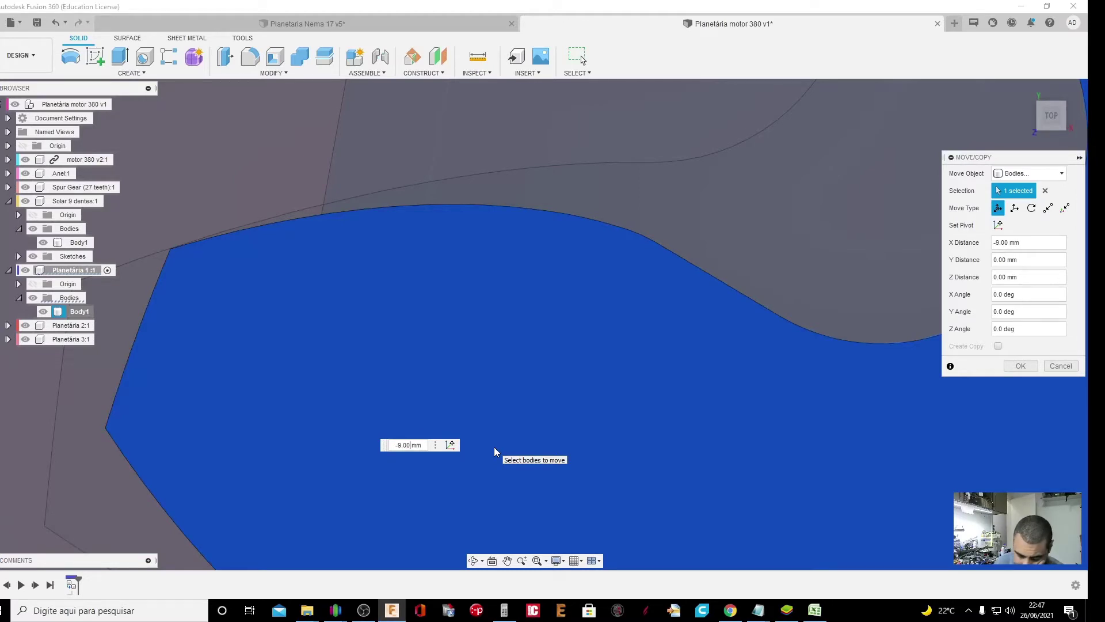
{"action": "key", "text": "BackSpace"}
{"action": "key", "text": "BackSpace"}
{"action": "key", "text": "BackSpace"}
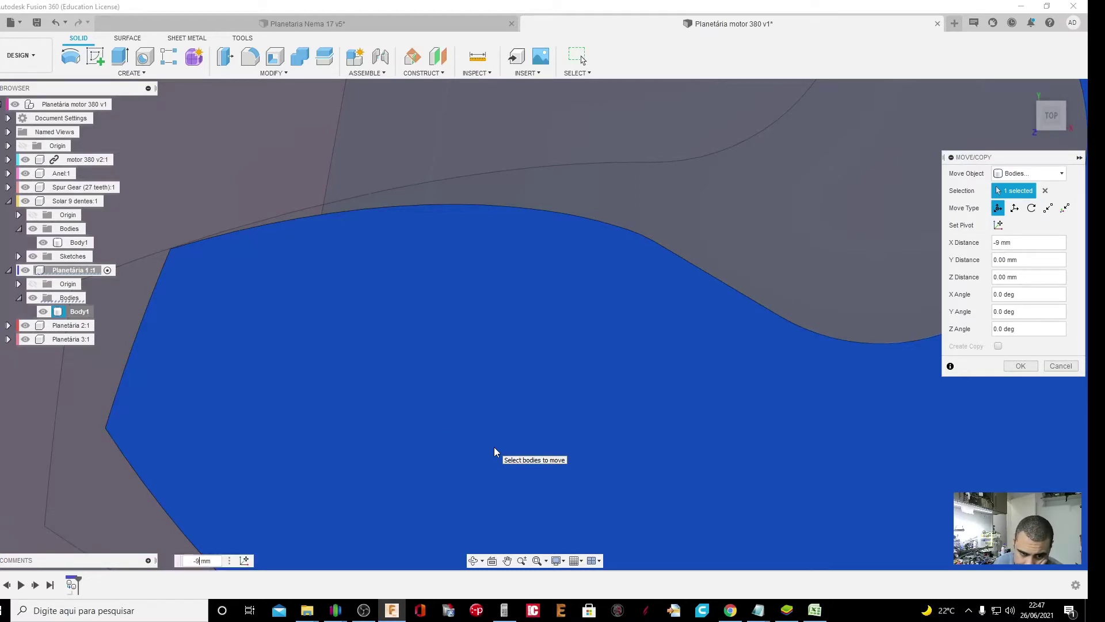
{"action": "key", "text": "BackSpace"}
{"action": "type", "text": "8"}
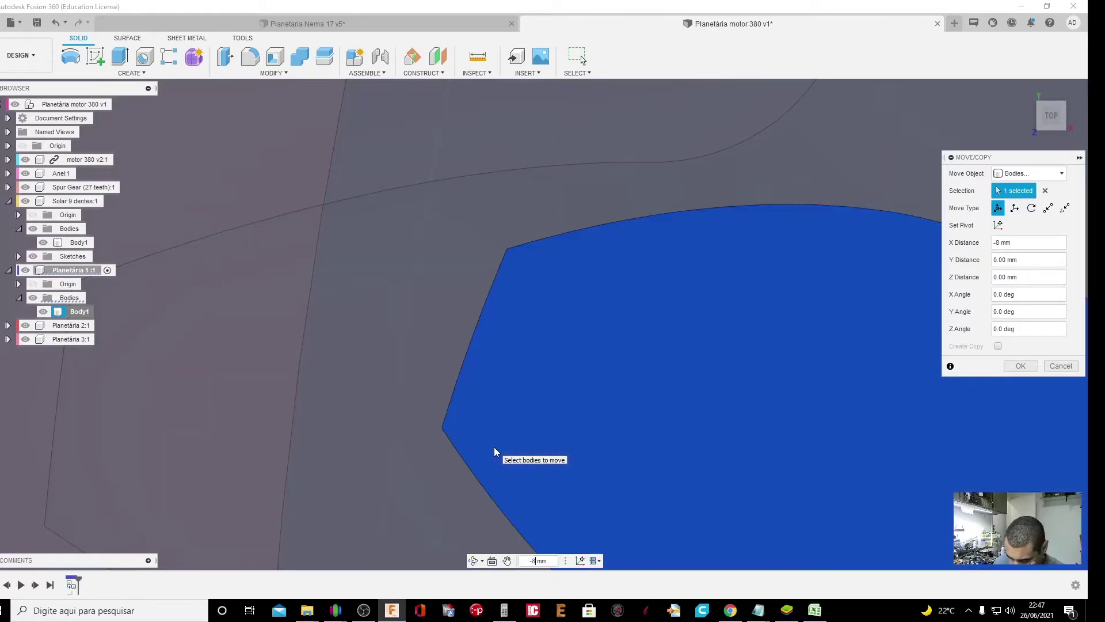
{"action": "type", "text": "."}
{"action": "type", "text": "9 "}
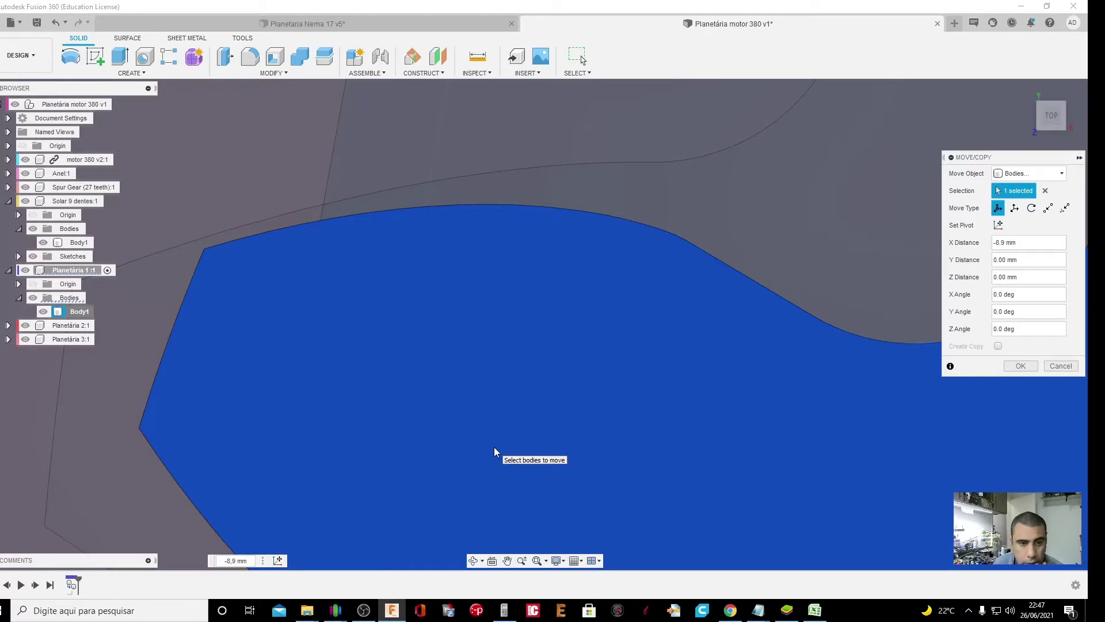
{"action": "type", "text": "1"}
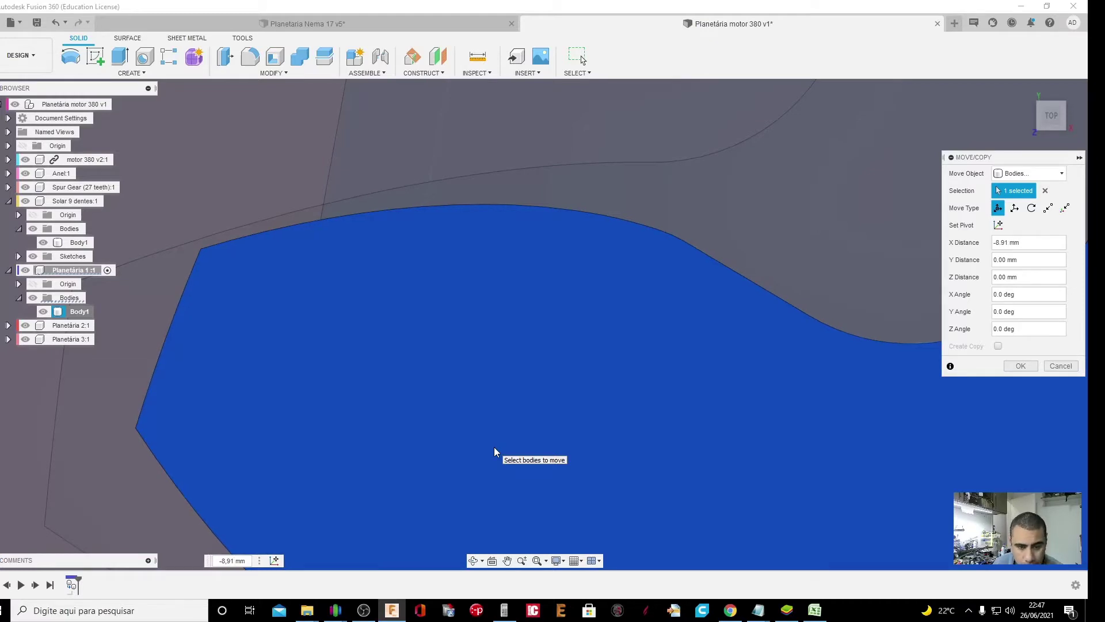
{"action": "type", "text": "2"}
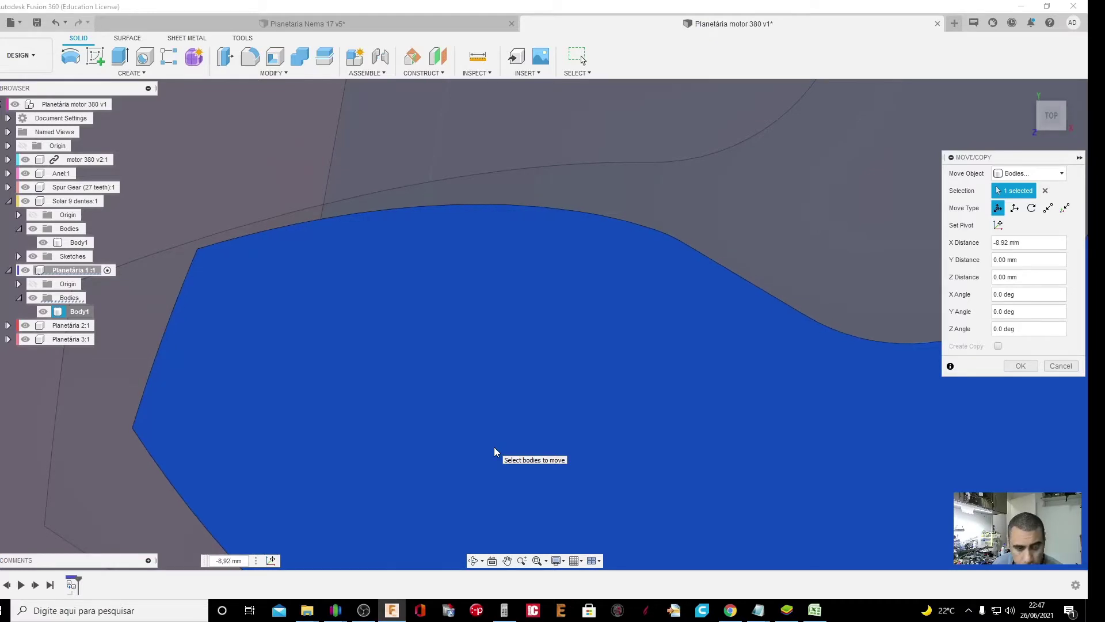
{"action": "type", "text": "3"}
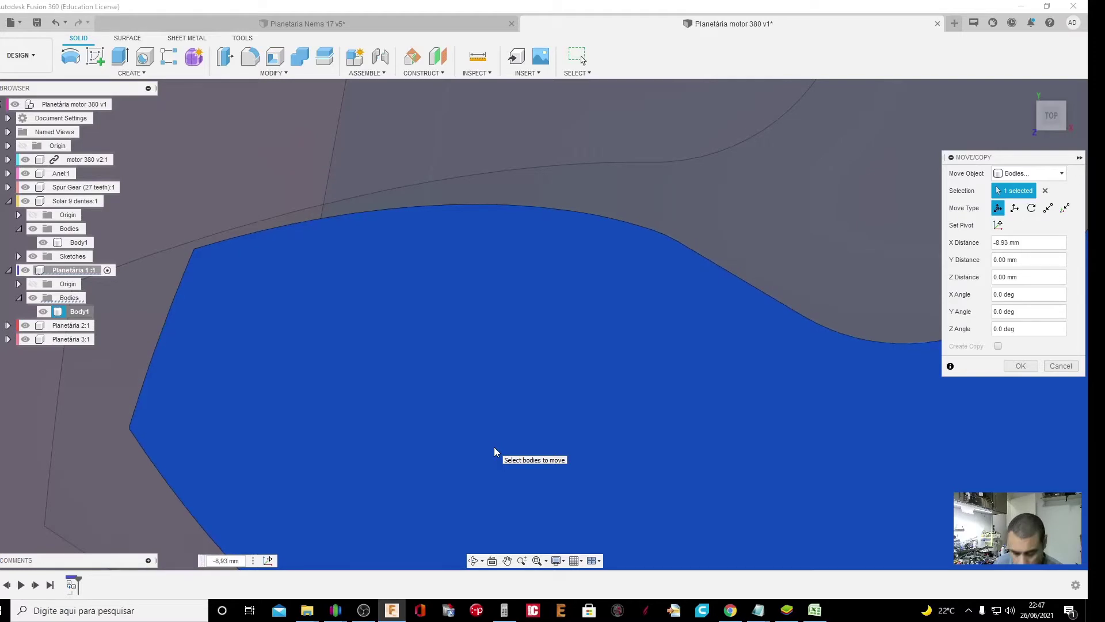
{"action": "key", "text": "BackSpace"}
{"action": "type", "text": "4"}
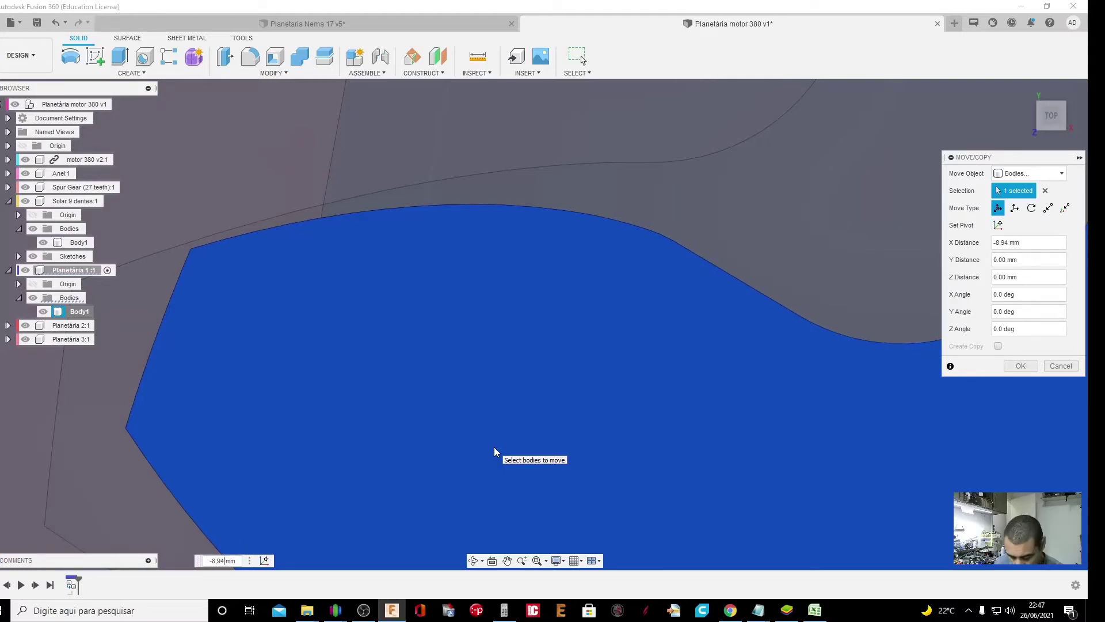
{"action": "key", "text": "BackSpace"}
{"action": "type", "text": "5"}
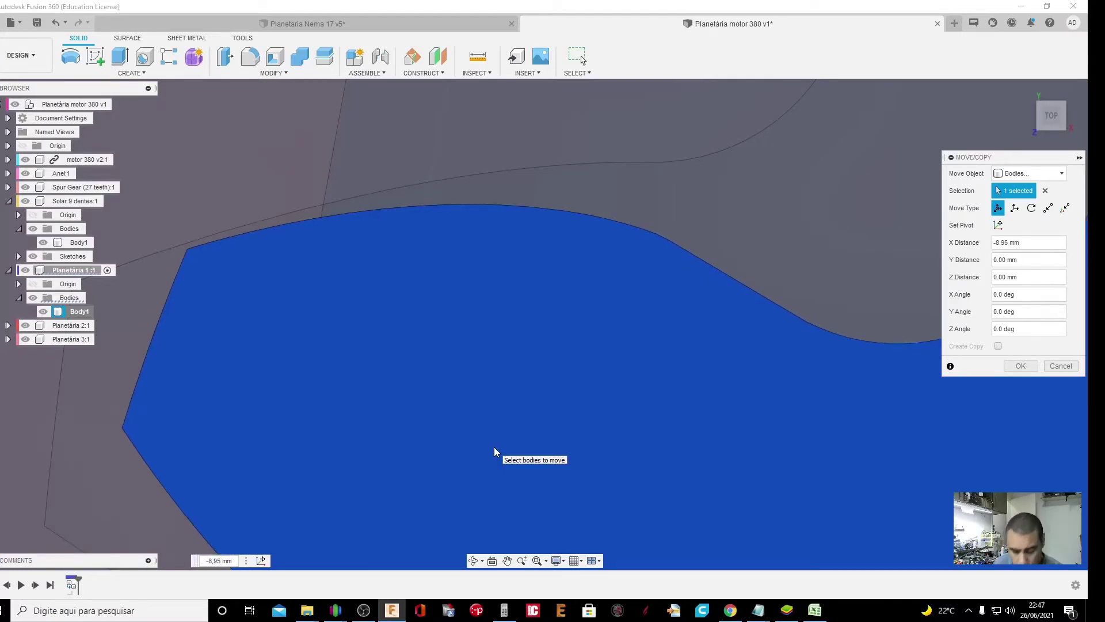
{"action": "key", "text": "BackSpace"}
{"action": "type", "text": "6"}
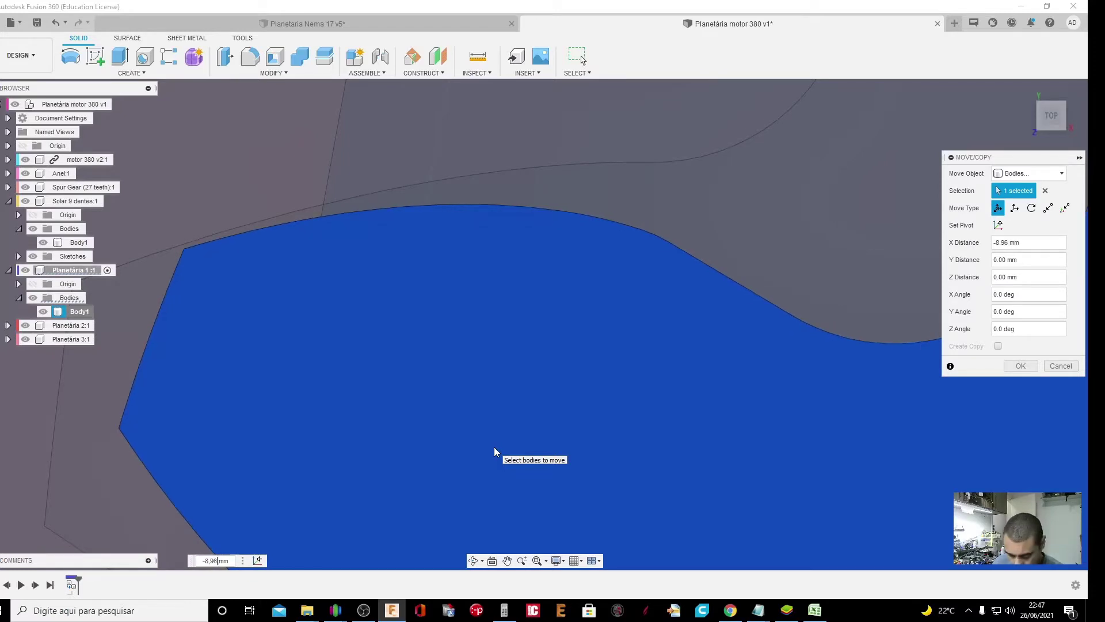
{"action": "key", "text": "BackSpace"}
{"action": "type", "text": "7"}
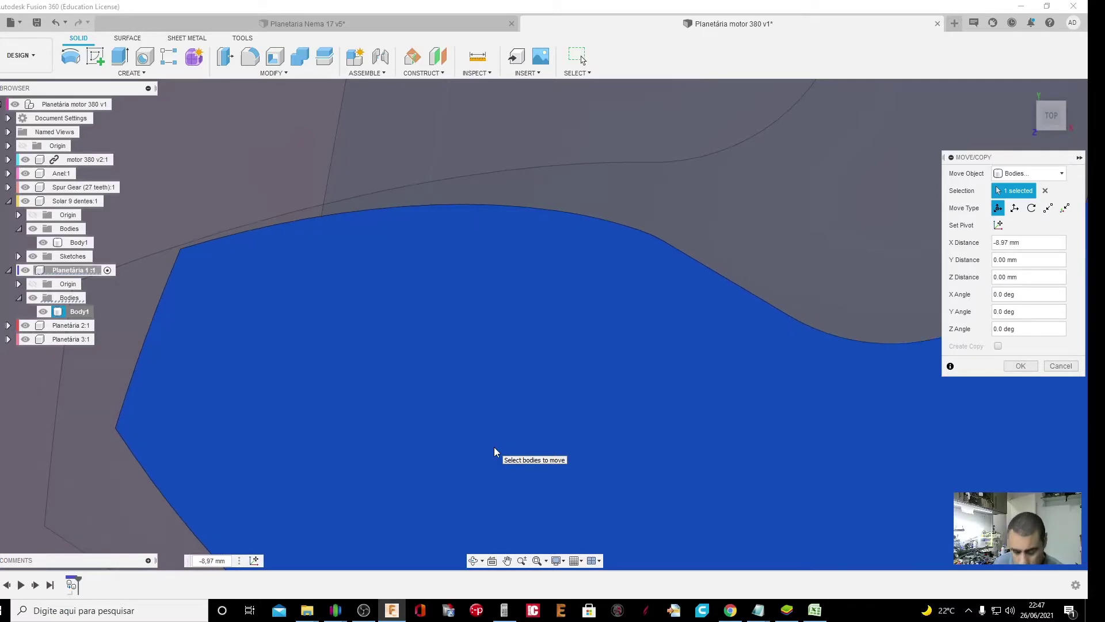
{"action": "type", "text": "8"}
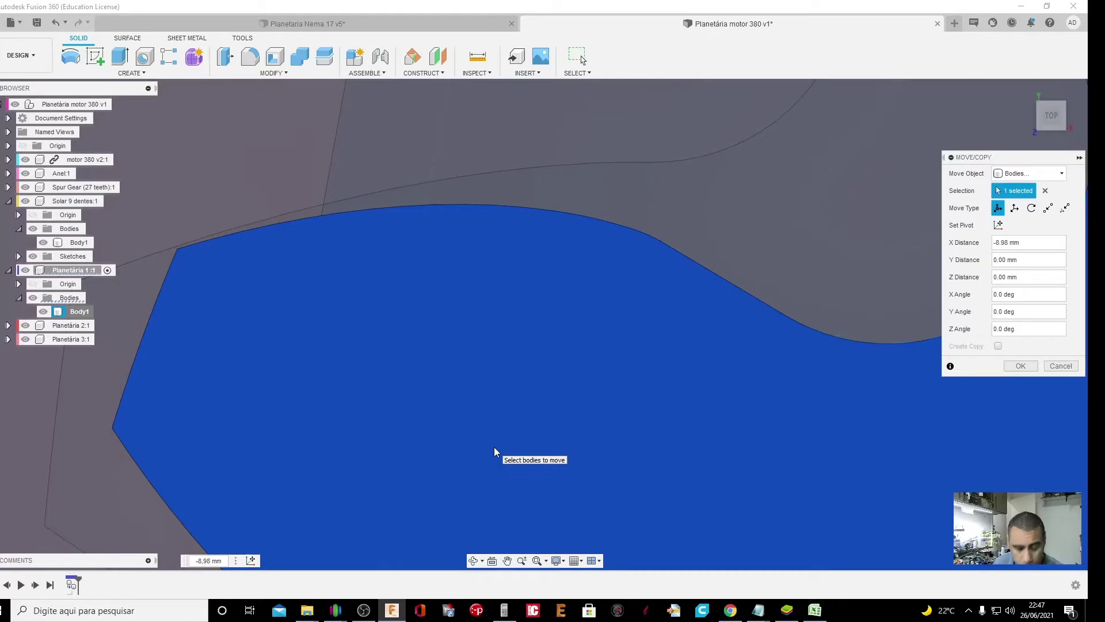
{"action": "type", "text": "91"}
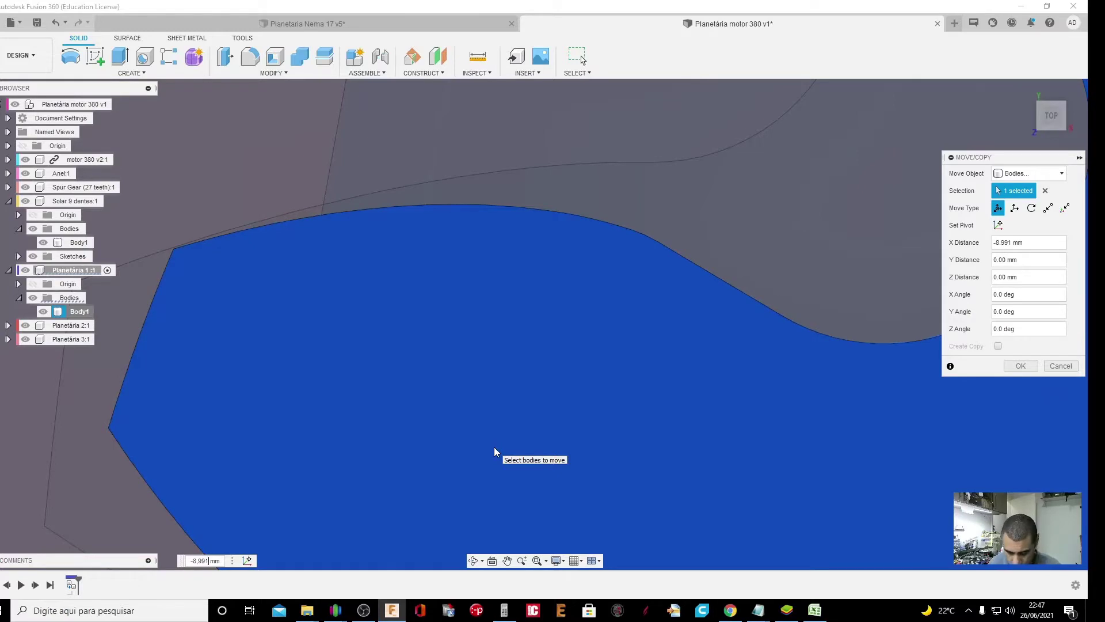
{"action": "key", "text": "BackSpace"}
{"action": "type", "text": "3"}
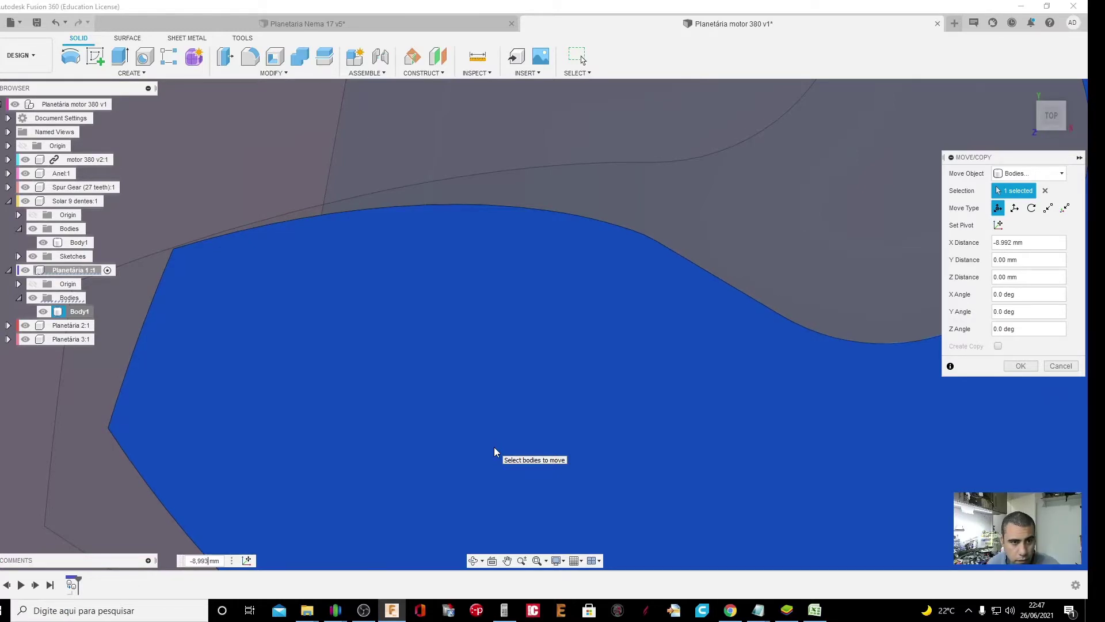
{"action": "type", "text": "4"}
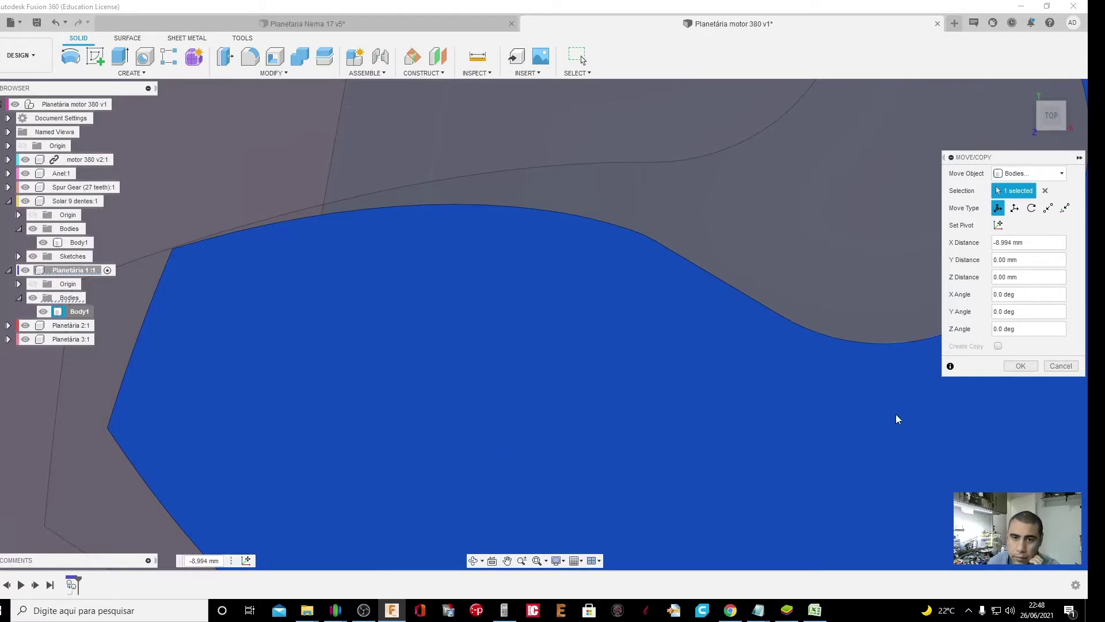
Apply the X move, then zoom out and pan to centre the ring with both gears
{"action": "left_click", "coordinate": [1032, 366]}
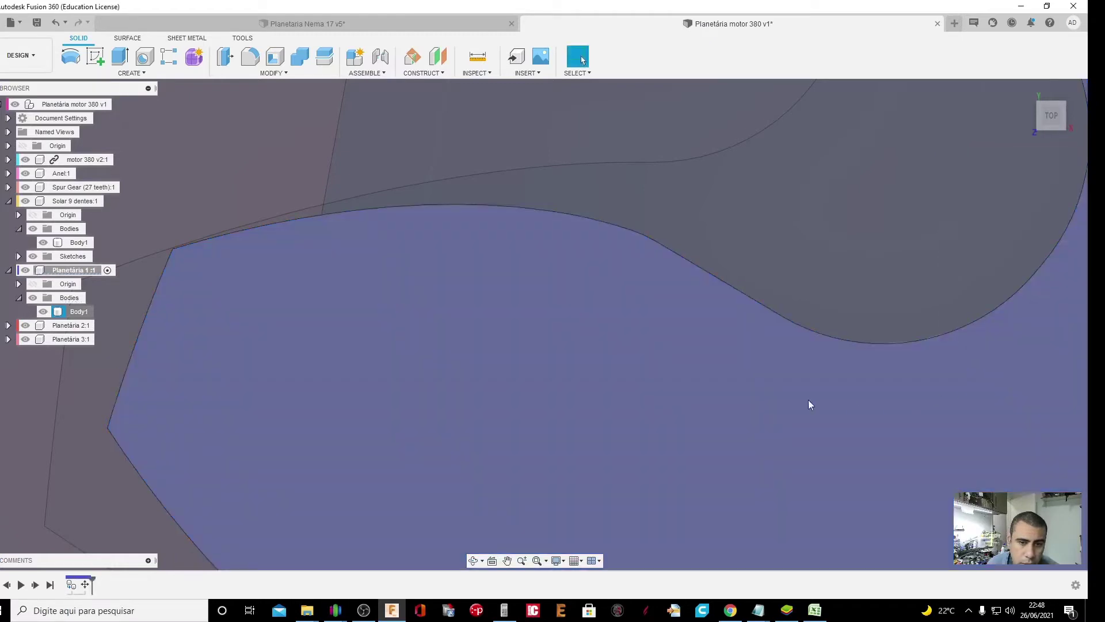
{"action": "scroll", "coordinate": [808, 400], "scroll_direction": "down", "scroll_amount": 3}
{"action": "scroll", "coordinate": [651, 399], "scroll_direction": "down", "scroll_amount": 3}
{"action": "scroll", "coordinate": [649, 404], "scroll_direction": "down", "scroll_amount": 3}
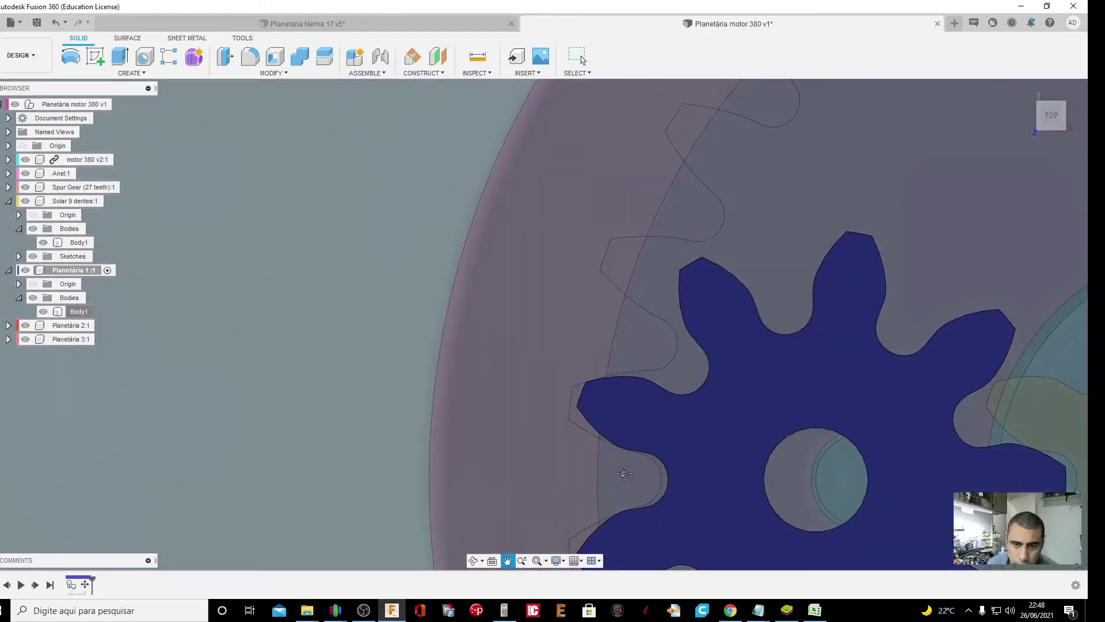
{"action": "middle_click_drag", "start_coordinate": [622, 466], "coordinate": [413, 383]}
{"action": "scroll", "coordinate": [413, 383], "scroll_direction": "down", "scroll_amount": 2}
{"action": "scroll", "coordinate": [469, 395], "scroll_direction": "down", "scroll_amount": 2}
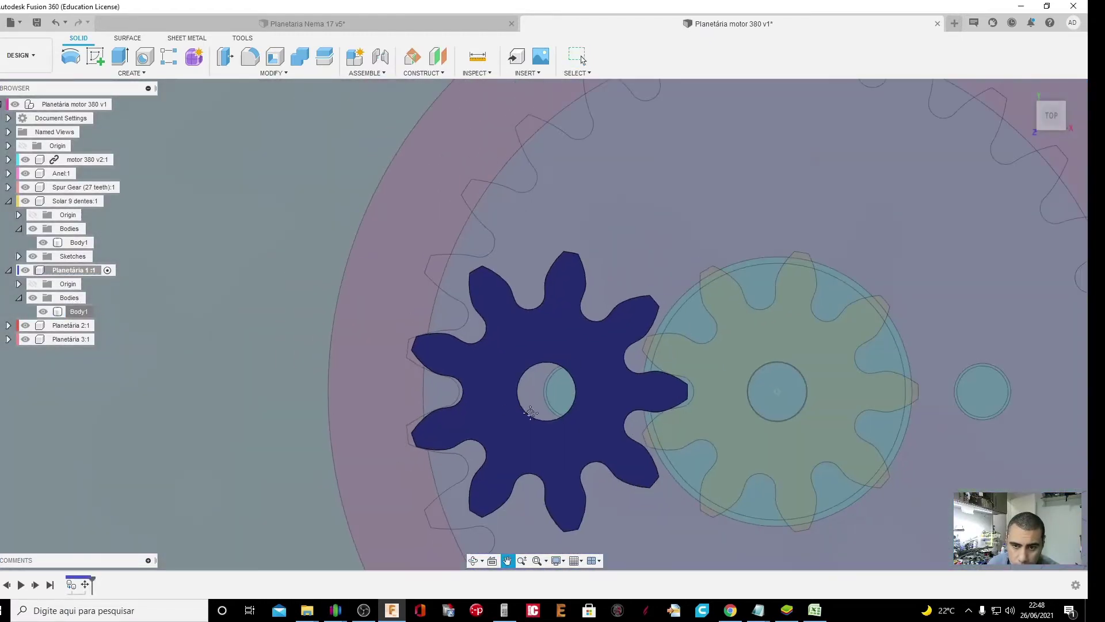
{"action": "middle_click_drag", "start_coordinate": [530, 375], "coordinate": [466, 388]}
{"action": "scroll", "coordinate": [467, 389], "scroll_direction": "down", "scroll_amount": 3}
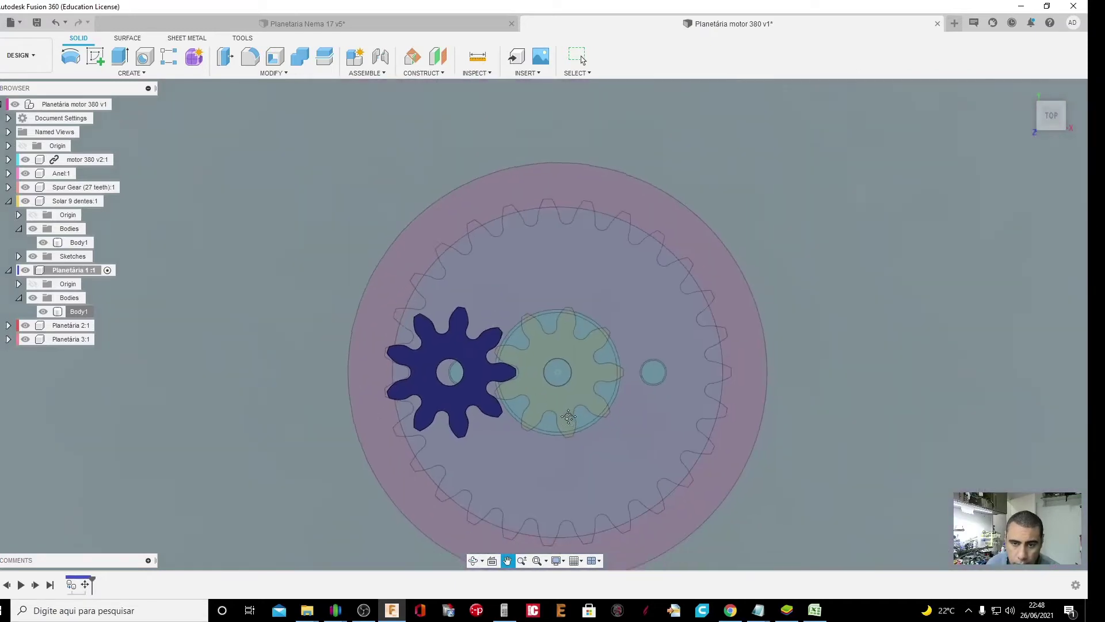
{"action": "middle_click_drag", "start_coordinate": [572, 419], "coordinate": [542, 395]}
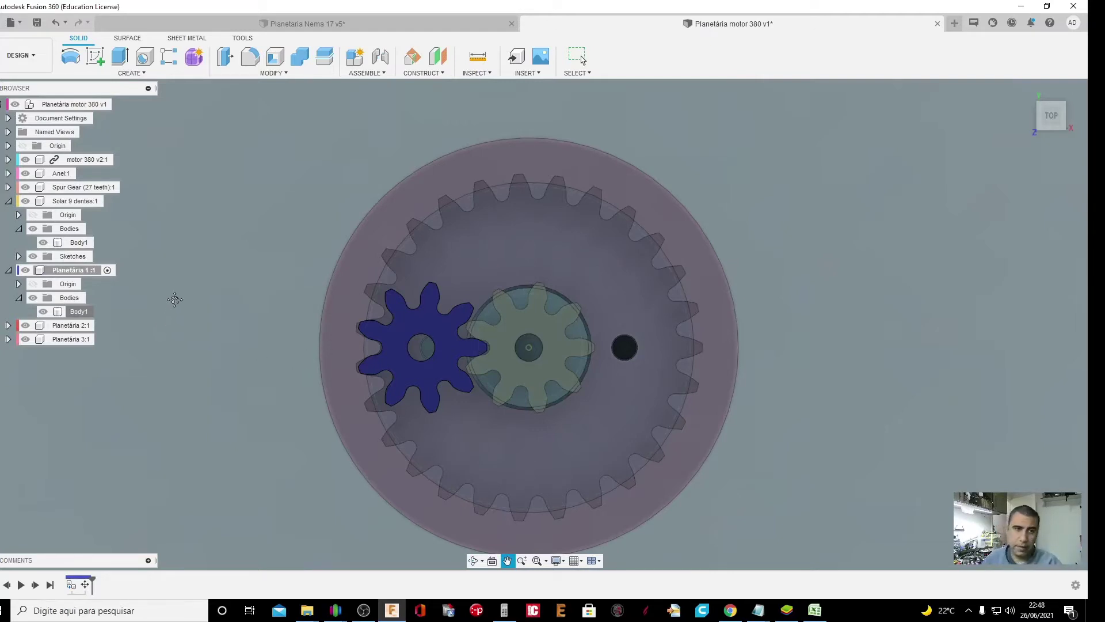
Circular-pattern the planet gear body, quantity 3, around the centre gear's axis
{"action": "left_click", "coordinate": [131, 73]}
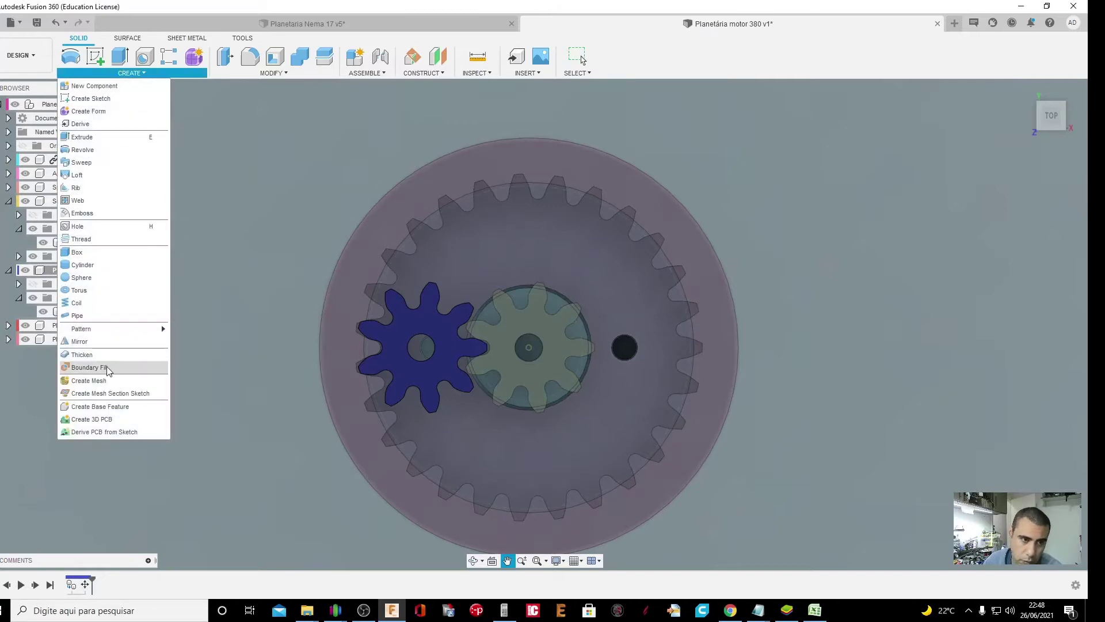
{"action": "mouse_move", "coordinate": [81, 330]}
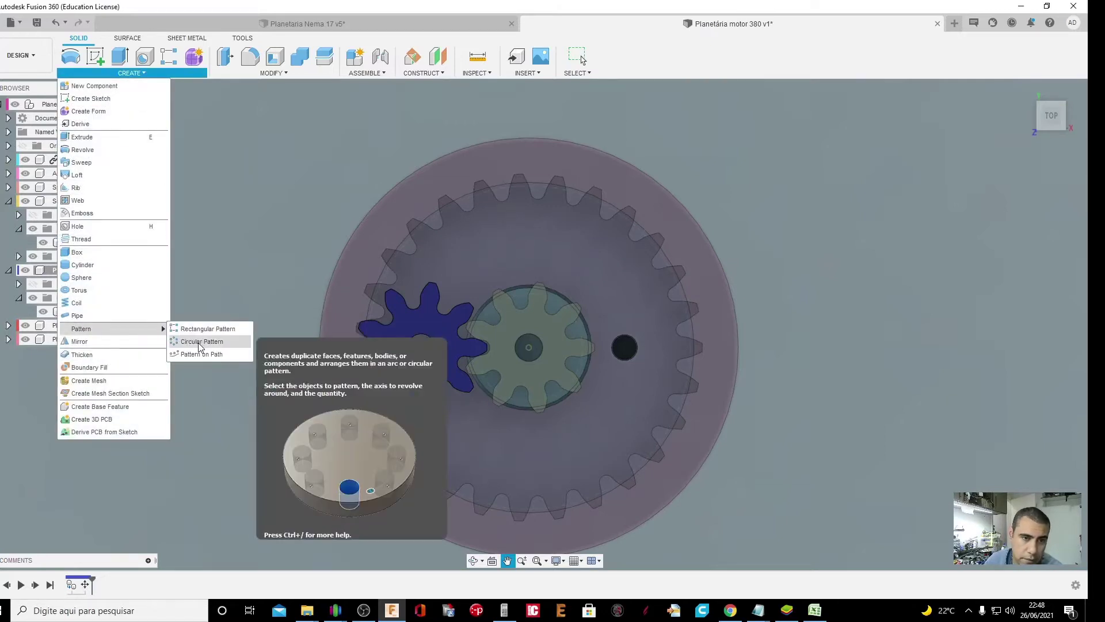
{"action": "left_click", "coordinate": [200, 341]}
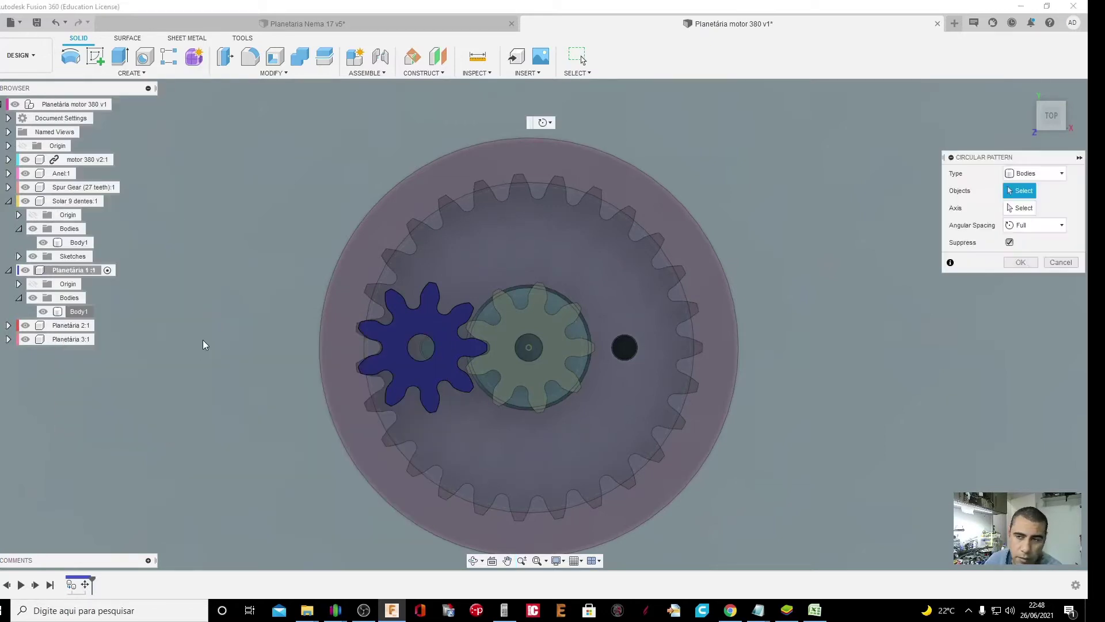
{"action": "left_click", "coordinate": [1034, 174]}
{"action": "left_click", "coordinate": [447, 333]}
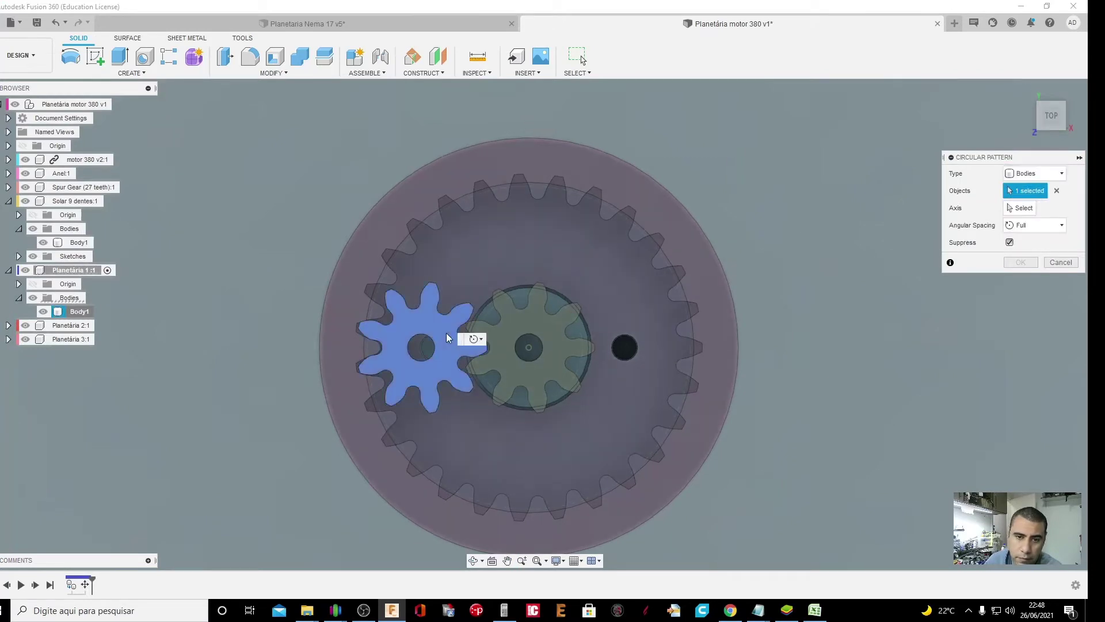
{"action": "left_click", "coordinate": [1020, 208]}
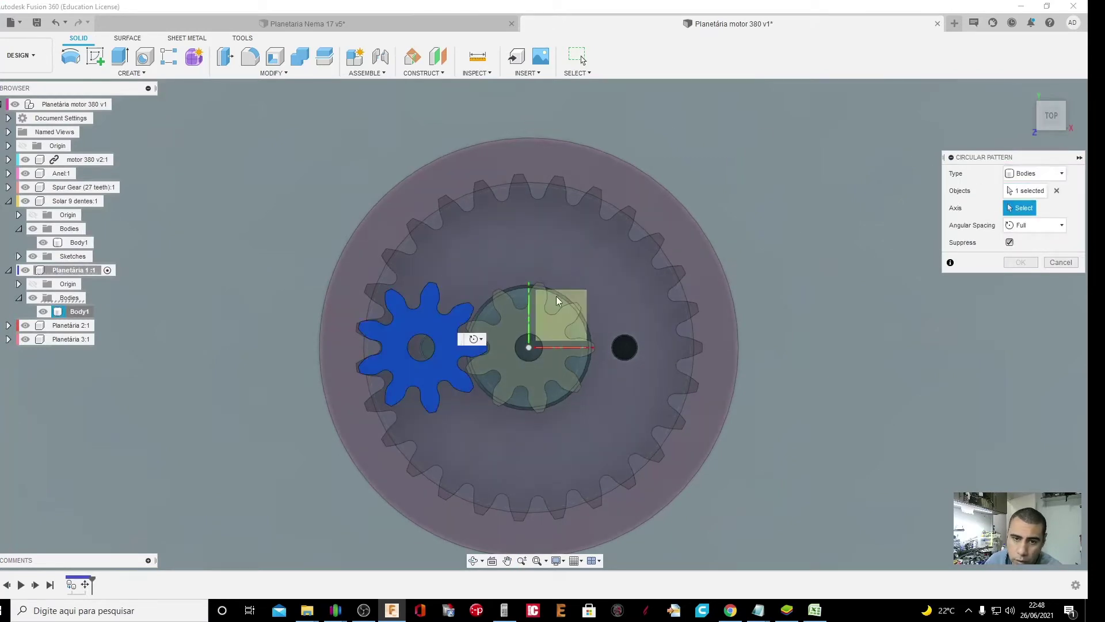
{"action": "left_click", "coordinate": [531, 361]}
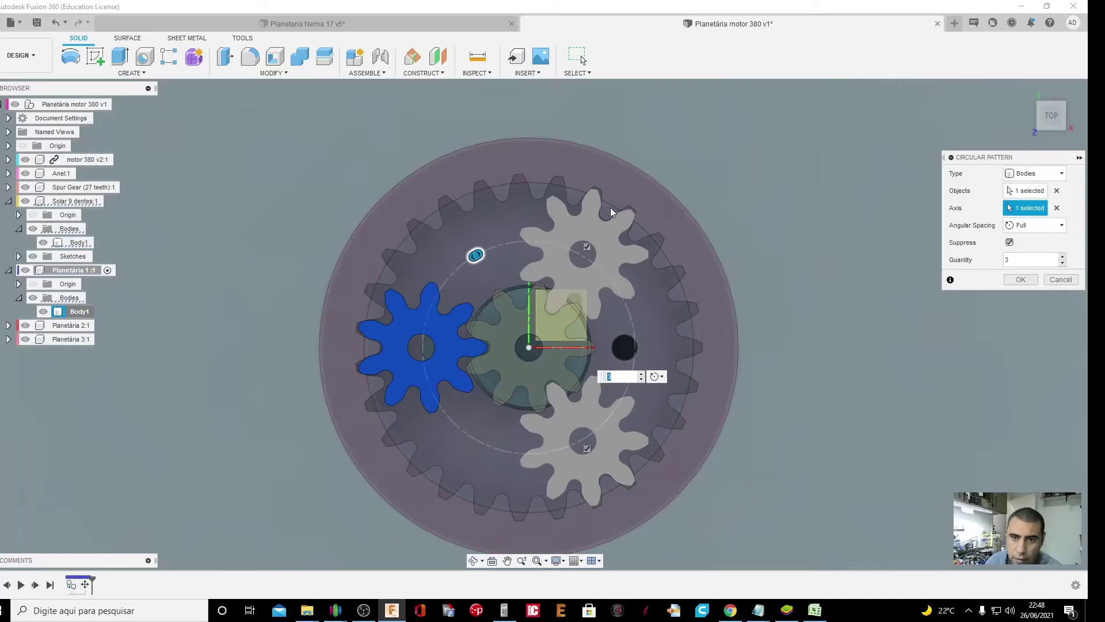
{"action": "left_click", "coordinate": [1020, 280]}
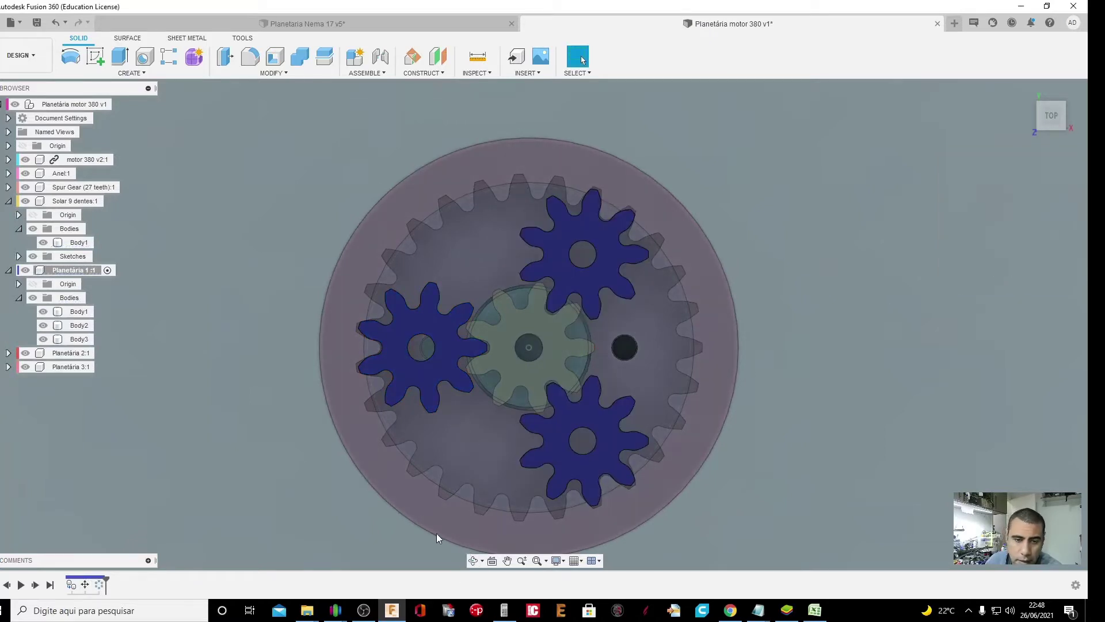
Toggle Planetária 1 visibility, tilt the view, and activate the top-level assembly
{"action": "left_click", "coordinate": [26, 270]}
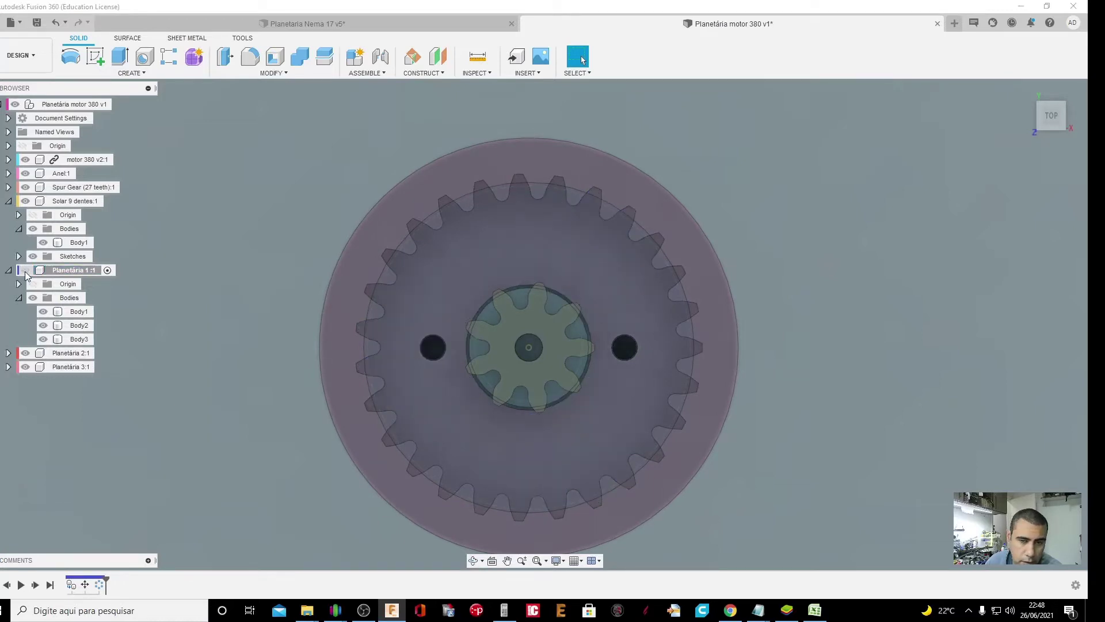
{"action": "left_click", "coordinate": [25, 270]}
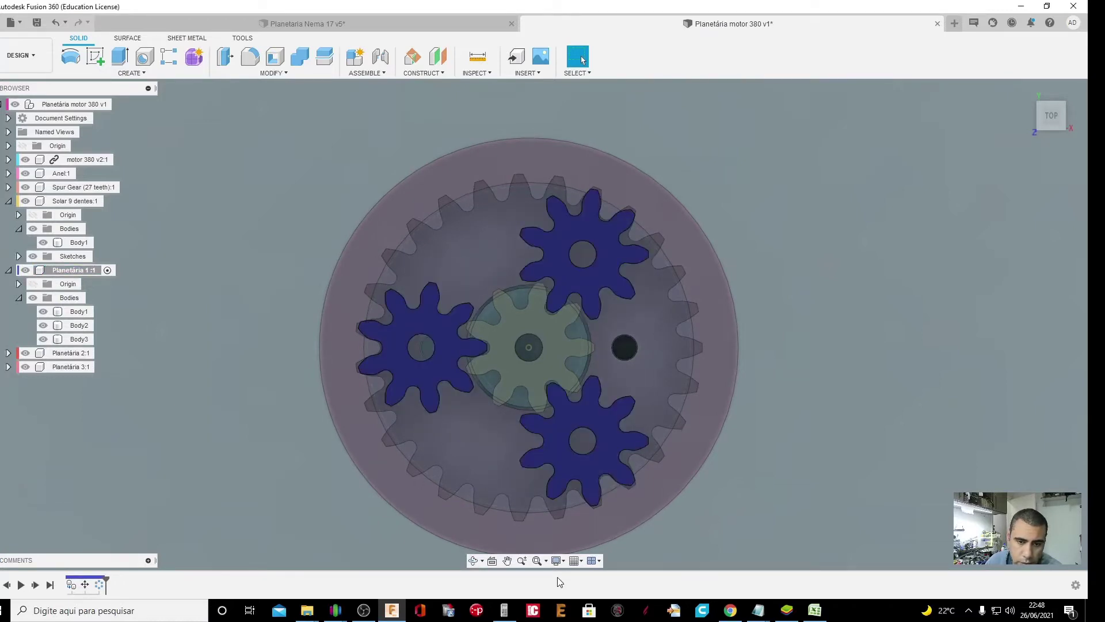
{"action": "left_click", "coordinate": [475, 559]}
{"action": "mouse_move", "coordinate": [378, 523]}
{"action": "left_mouse_down"}
{"action": "mouse_move", "coordinate": [388, 486]}
{"action": "mouse_move", "coordinate": [375, 476]}
{"action": "left_mouse_up"}
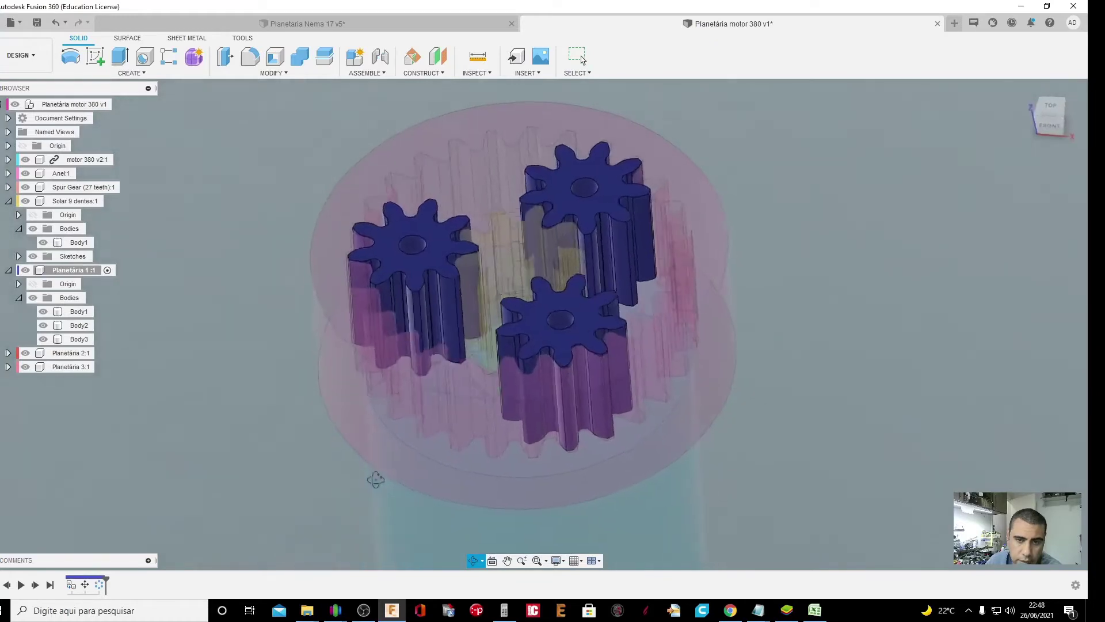
{"action": "key", "text": "Escape"}
{"action": "left_click", "coordinate": [117, 106]}
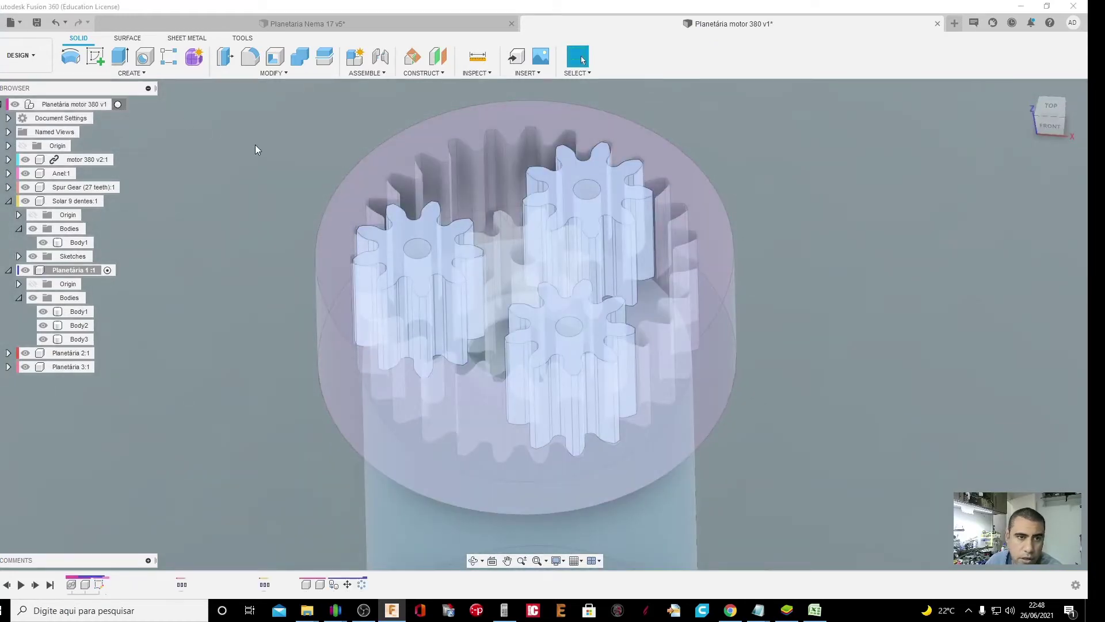
{"action": "left_click", "coordinate": [119, 105]}
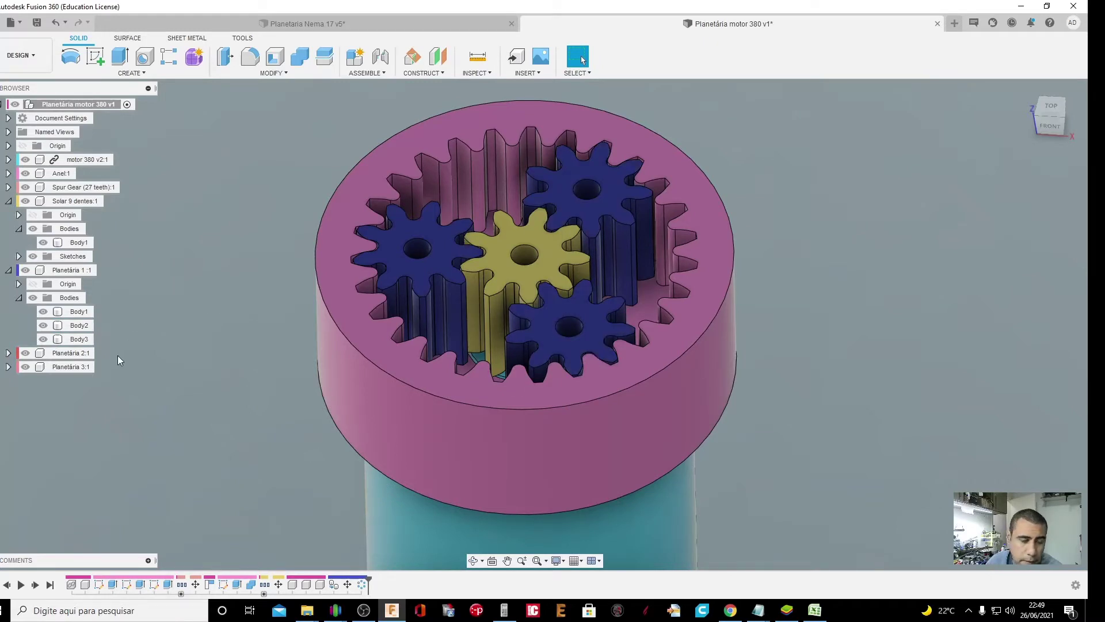
Copy the Body2 gear and paste it into Planetária 2:1
{"action": "right_click", "coordinate": [89, 327]}
{"action": "left_click", "coordinate": [136, 460]}
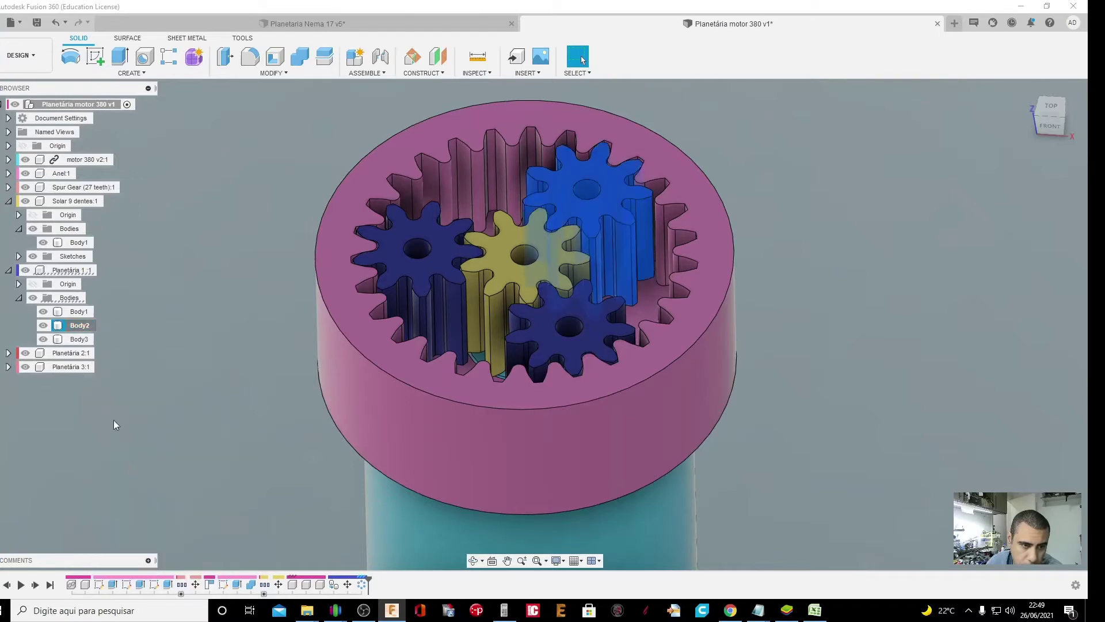
{"action": "right_click", "coordinate": [82, 352]}
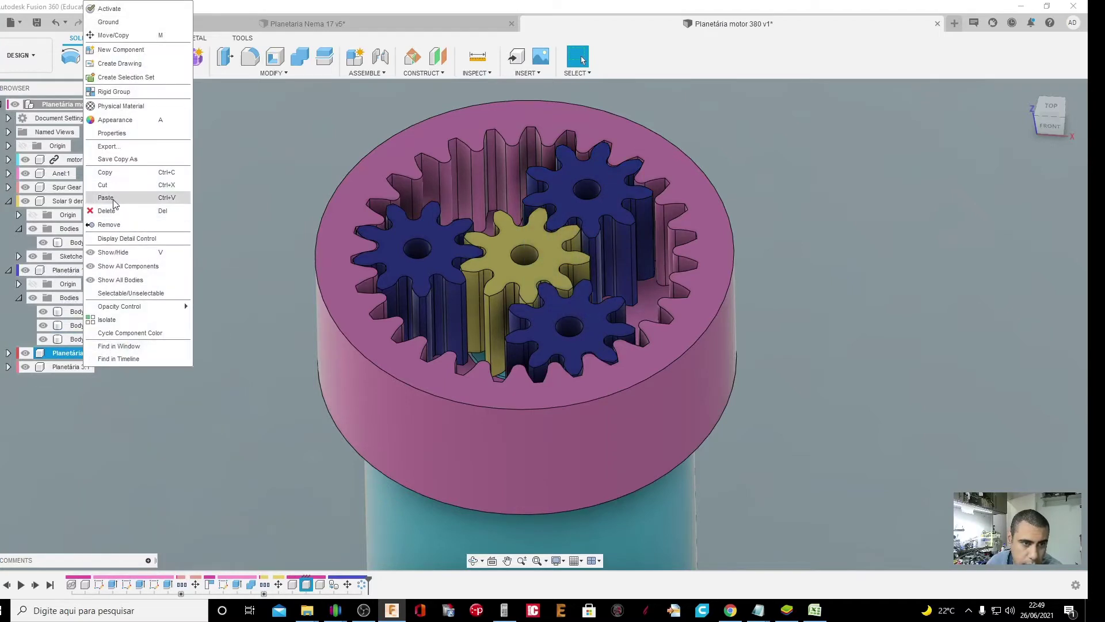
{"action": "left_click", "coordinate": [115, 203]}
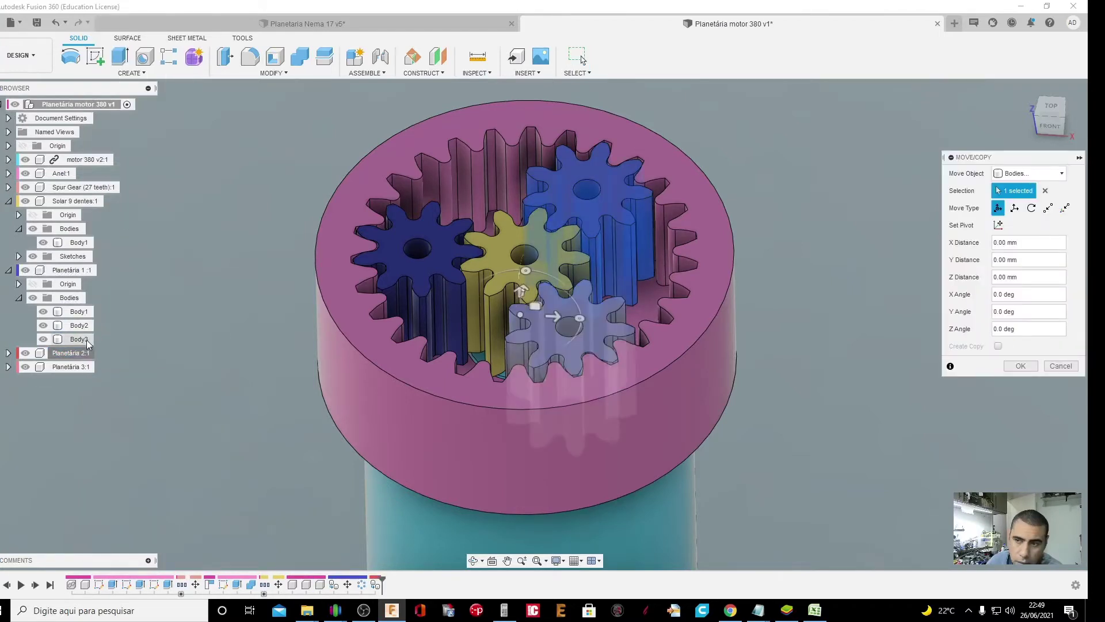
{"action": "left_click", "coordinate": [1020, 365]}
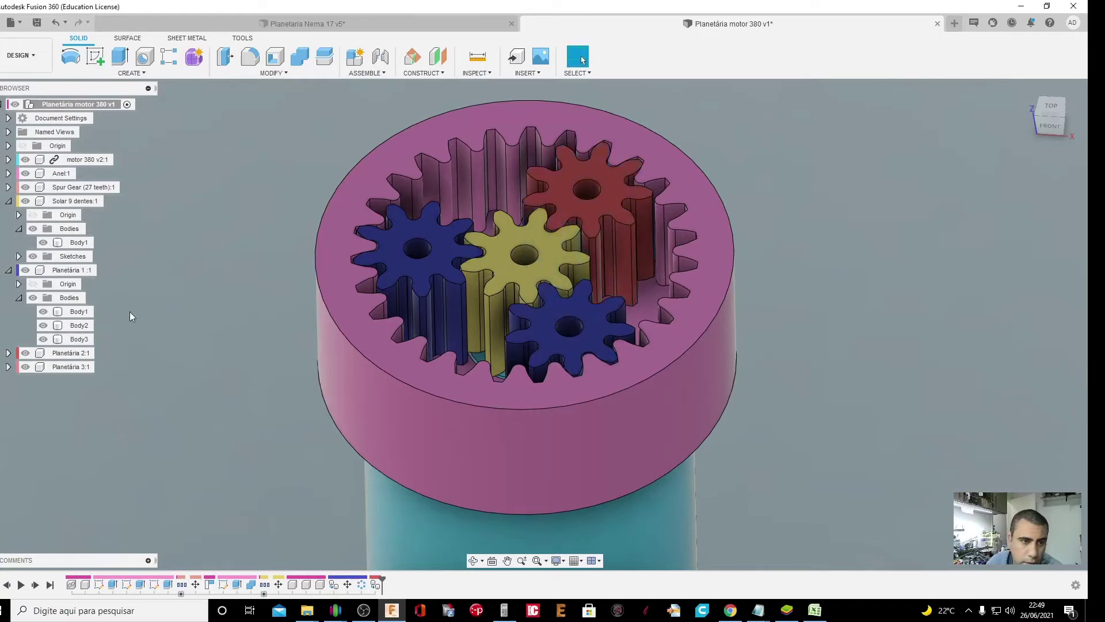
Copy the Body3 gear and paste it into the activated Planetária 3:1 component
{"action": "left_click", "coordinate": [86, 341]}
{"action": "right_click", "coordinate": [86, 341]}
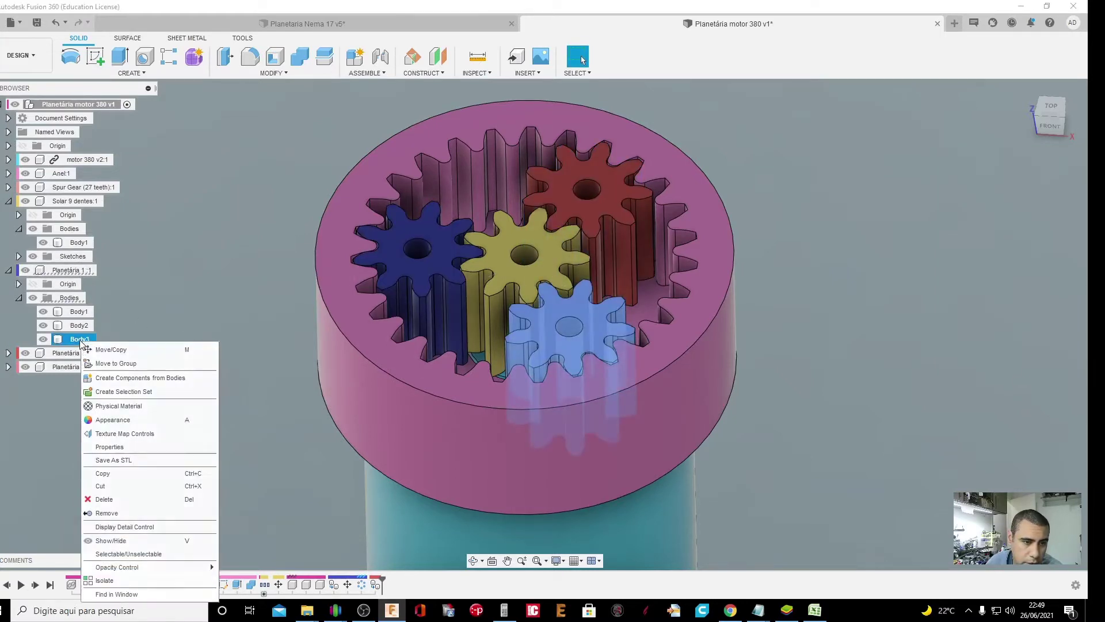
{"action": "left_click", "coordinate": [123, 474]}
{"action": "left_click", "coordinate": [68, 366]}
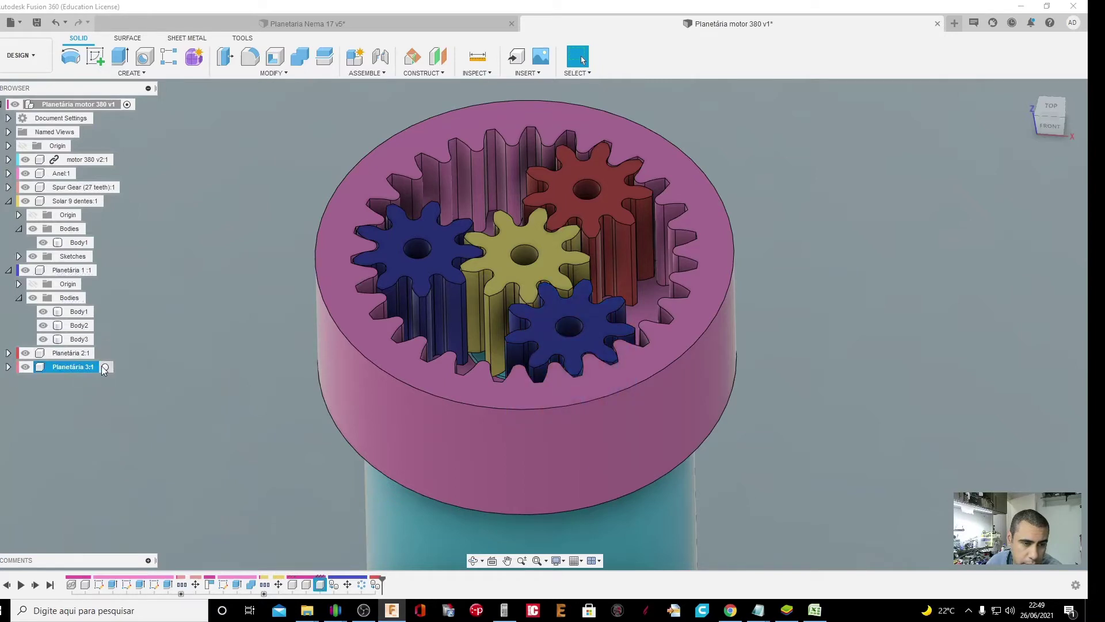
{"action": "left_click", "coordinate": [104, 367]}
{"action": "right_click", "coordinate": [88, 367]}
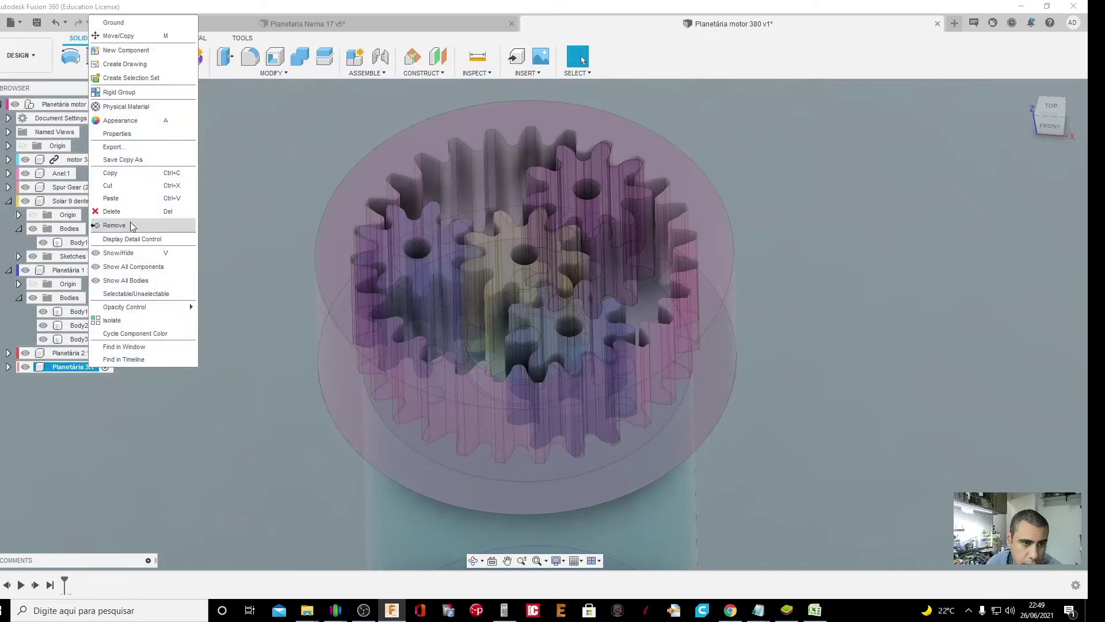
{"action": "left_click", "coordinate": [113, 198]}
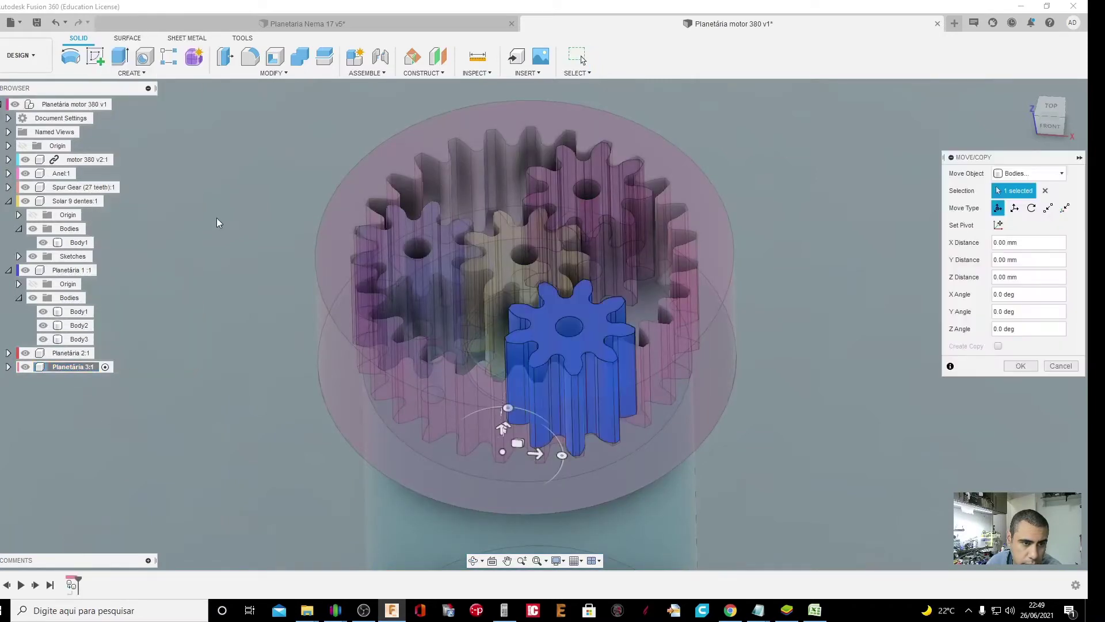
{"action": "left_click", "coordinate": [1021, 366]}
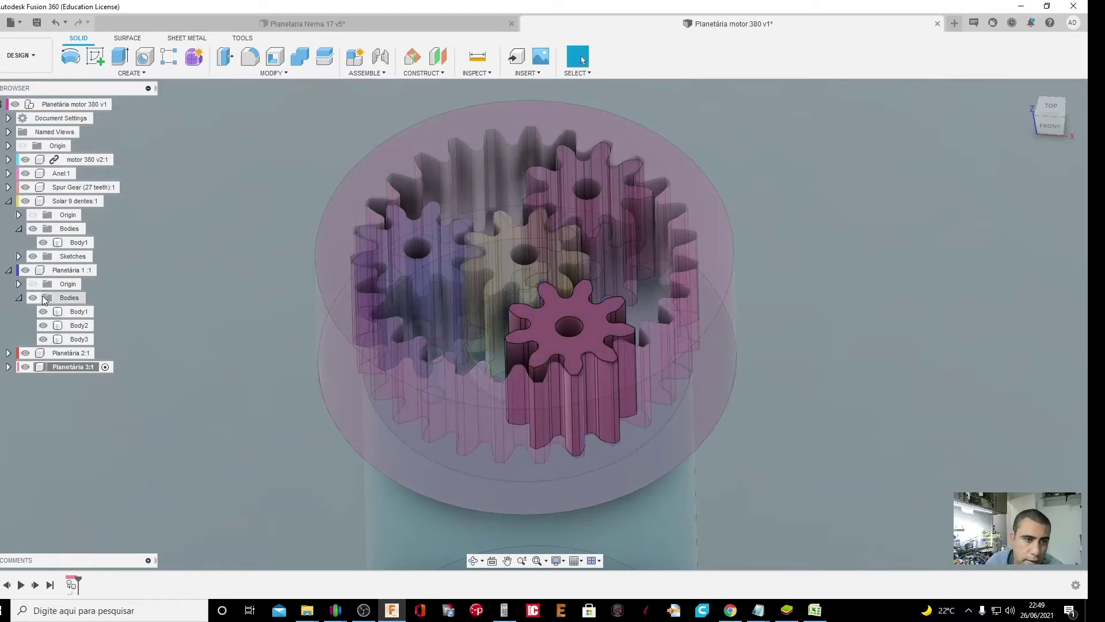
Collapse the Planetária 1:1 and Solar 9 dentes:1 branches and reactivate the top-level assembly
{"action": "left_click", "coordinate": [8, 271]}
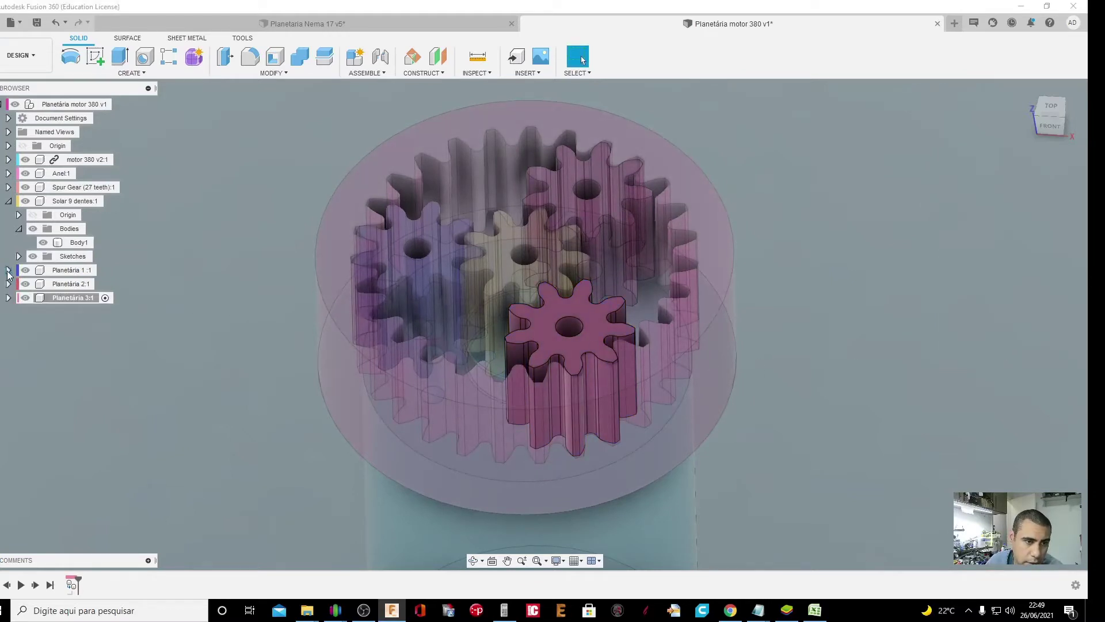
{"action": "left_click", "coordinate": [8, 201]}
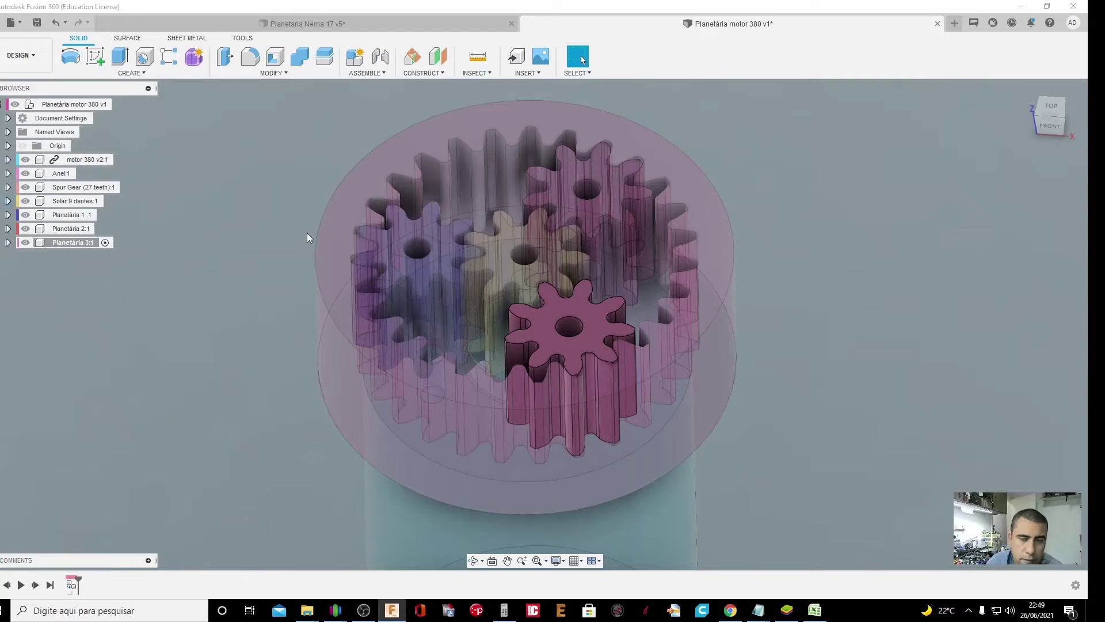
{"action": "double_click", "coordinate": [106, 104]}
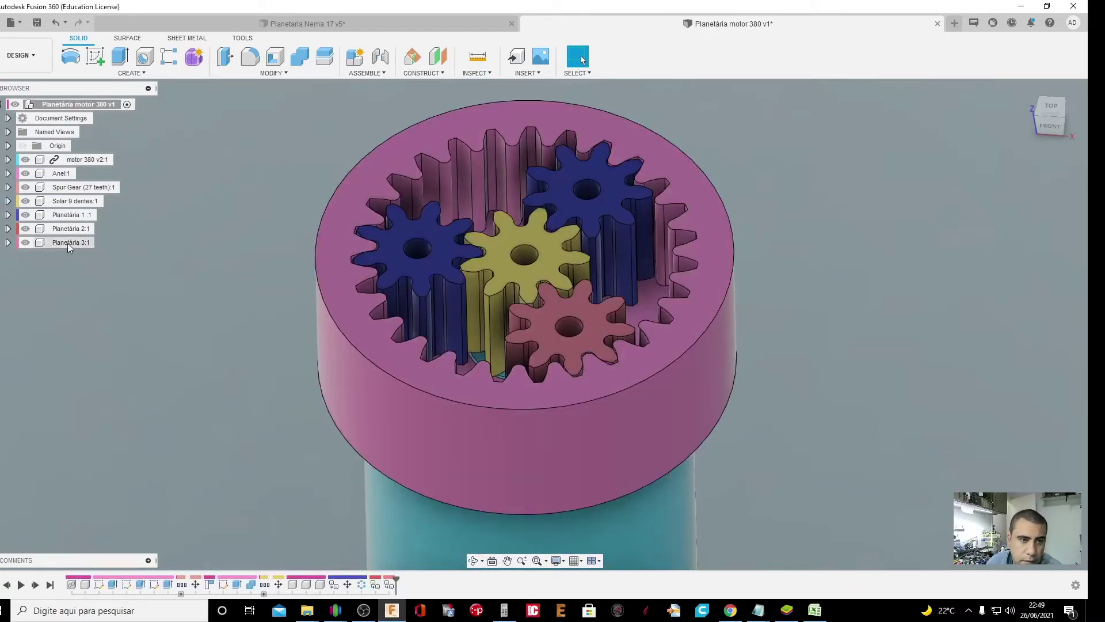
Hide Planetária 2:1 and 3:1, then remove Body3 from Planetária 1:1
{"action": "left_click", "coordinate": [36, 242]}
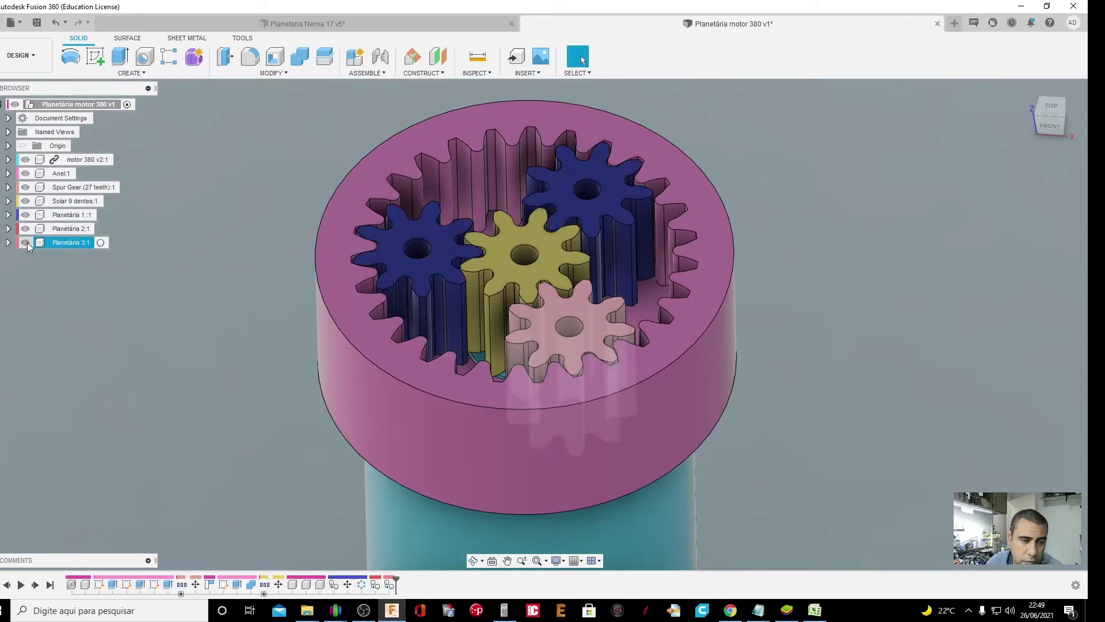
{"action": "left_click", "coordinate": [26, 243]}
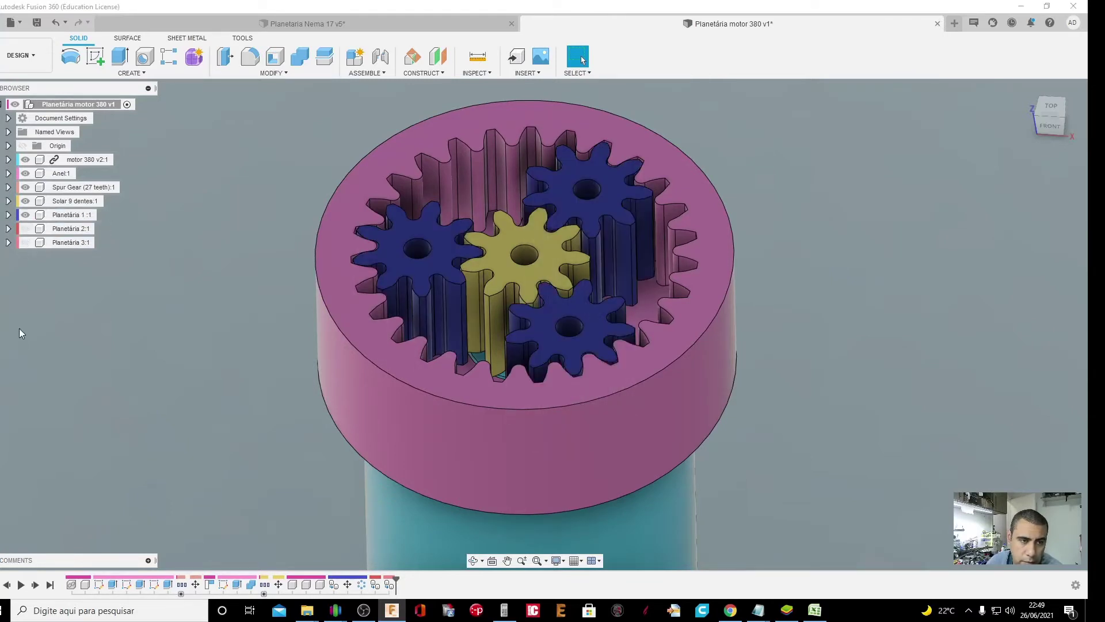
{"action": "left_click", "coordinate": [25, 215]}
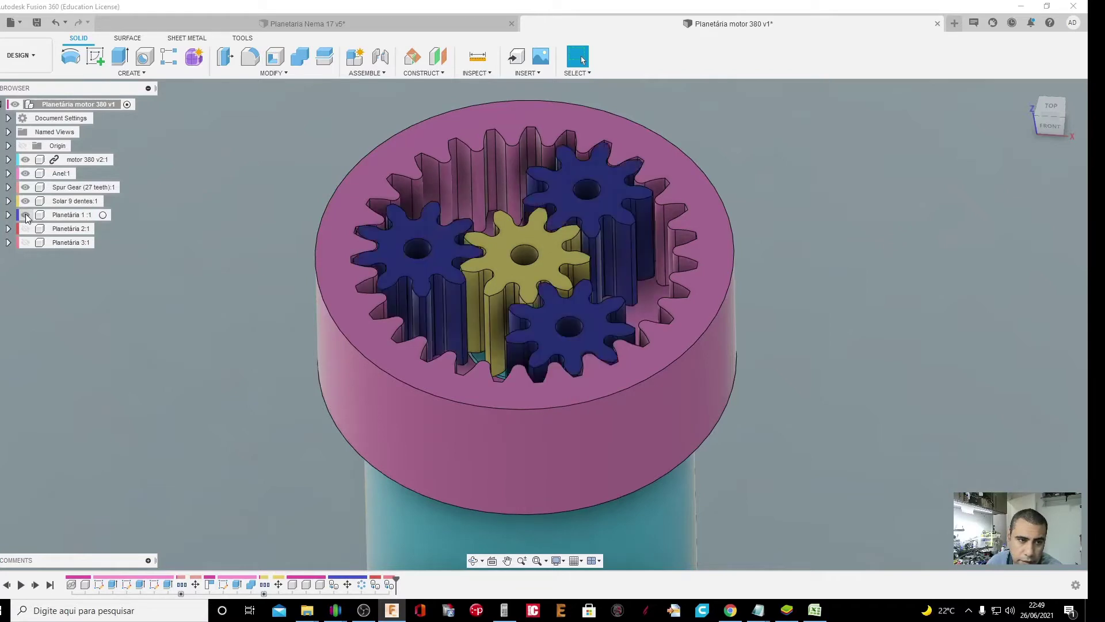
{"action": "left_click", "coordinate": [8, 214]}
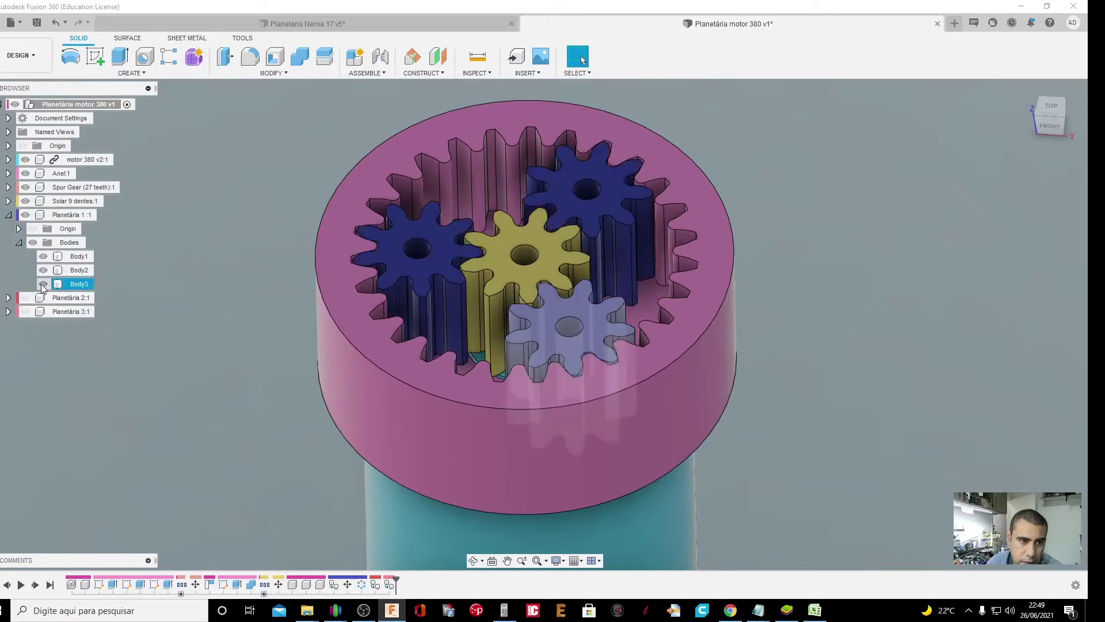
{"action": "left_click", "coordinate": [43, 284]}
{"action": "right_click", "coordinate": [46, 286]}
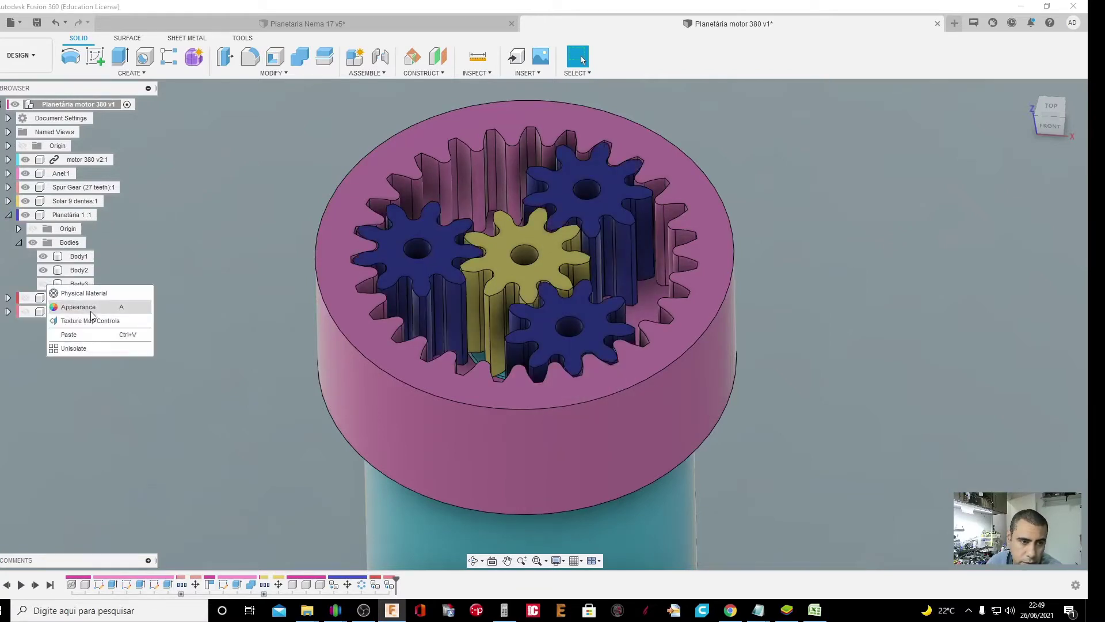
{"action": "left_click", "coordinate": [76, 284]}
{"action": "right_click", "coordinate": [80, 285]}
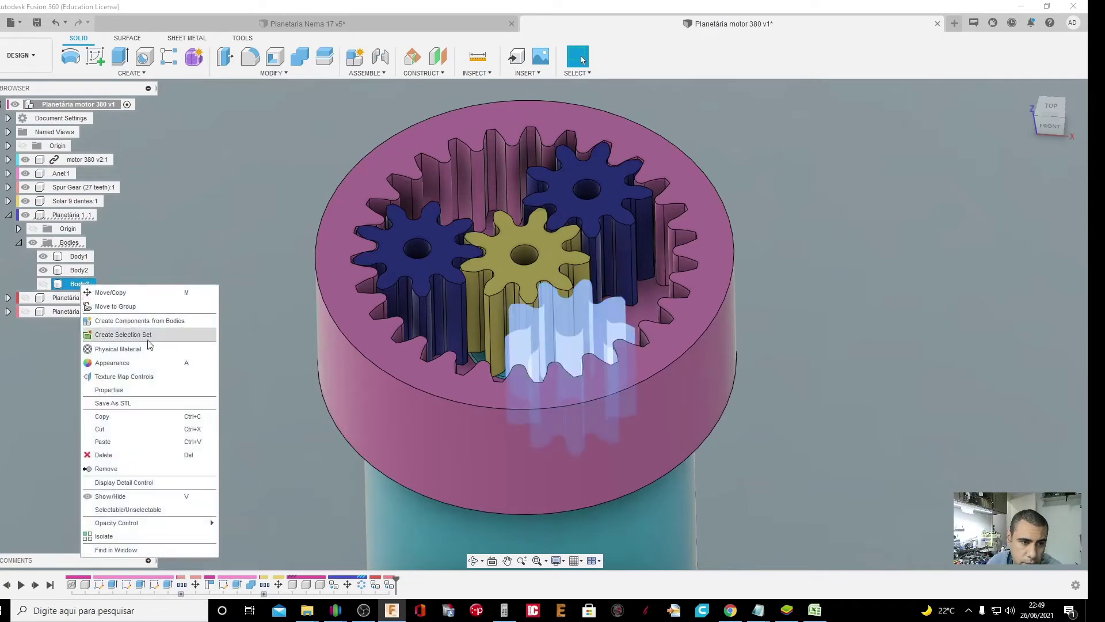
{"action": "left_click", "coordinate": [129, 467]}
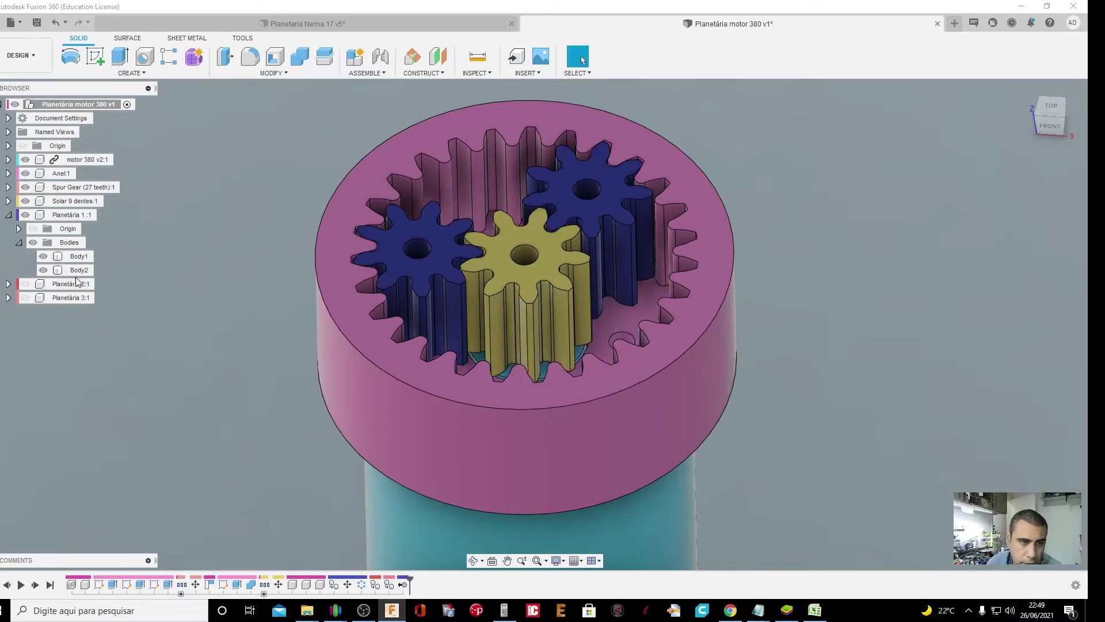
Delete Body2 from Planetária 1:1 and show Planetária 2:1 and 3:1 again
{"action": "left_click", "coordinate": [44, 271]}
{"action": "left_click", "coordinate": [44, 270]}
{"action": "right_click", "coordinate": [74, 270]}
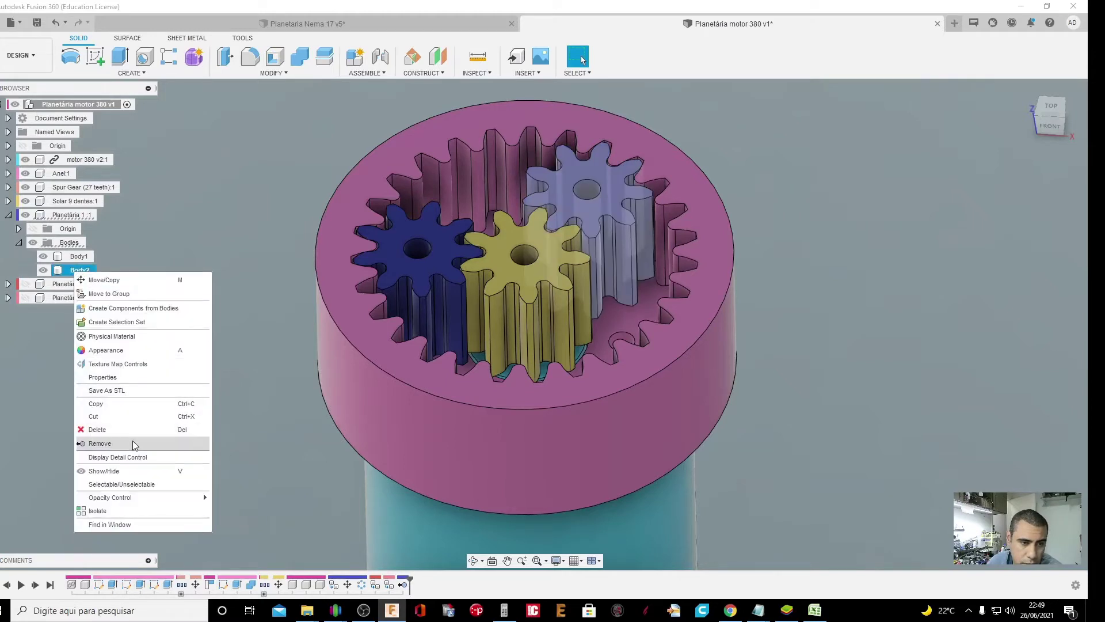
{"action": "left_click", "coordinate": [138, 429]}
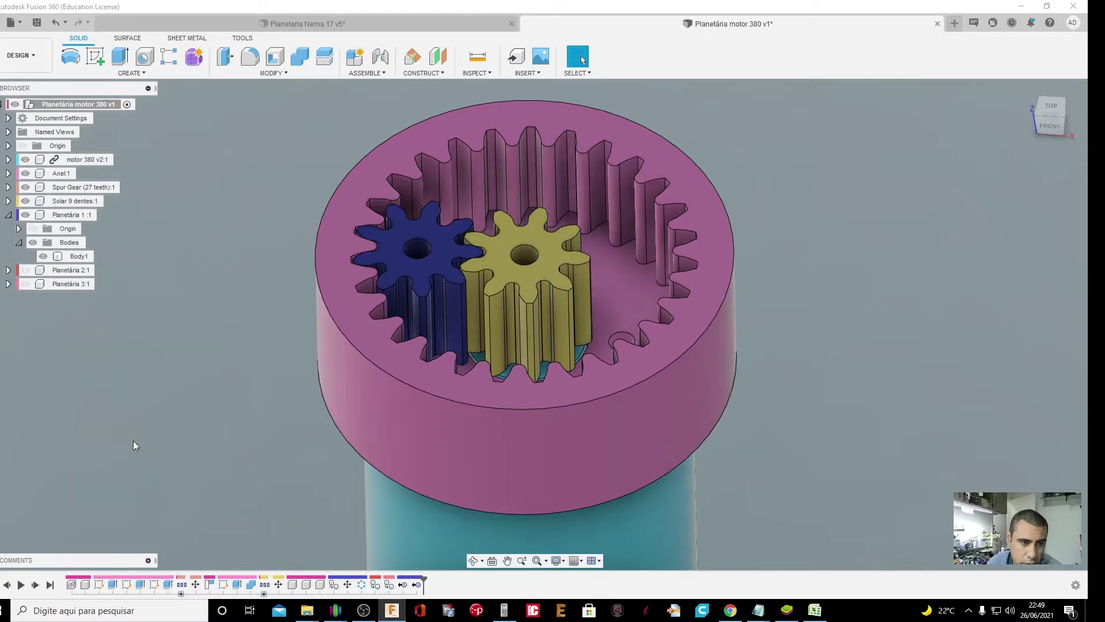
{"action": "left_click", "coordinate": [8, 215]}
{"action": "left_click", "coordinate": [25, 229]}
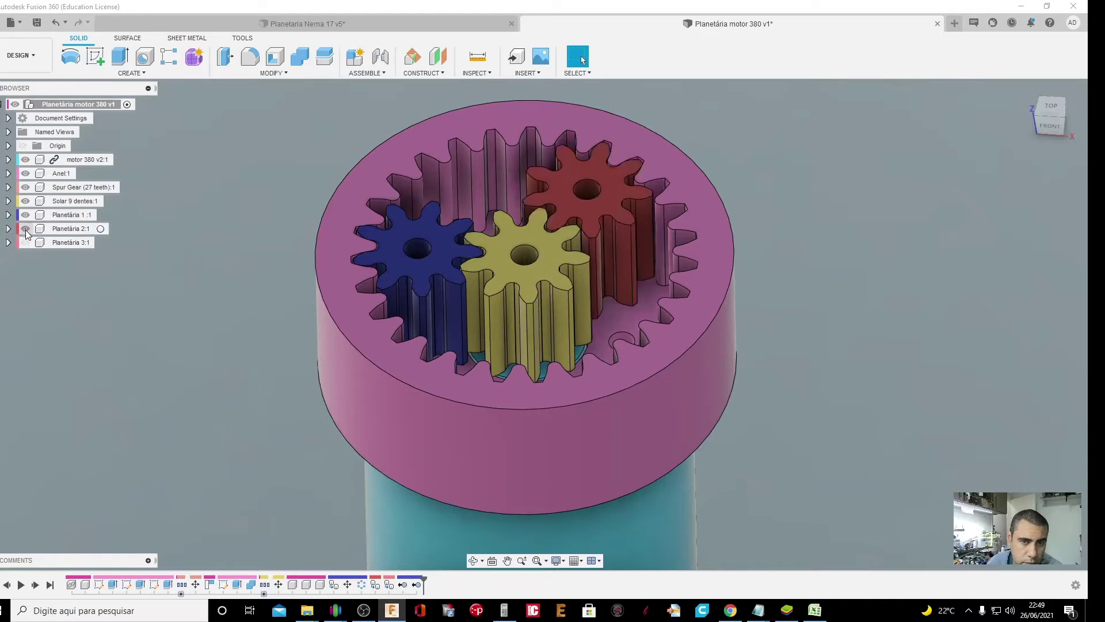
{"action": "left_click", "coordinate": [26, 243]}
View the gears from above and start a -7 mm cut extrude on the blue planet gear's top face
{"action": "scroll", "coordinate": [248, 300], "scroll_direction": "down", "scroll_amount": 2}
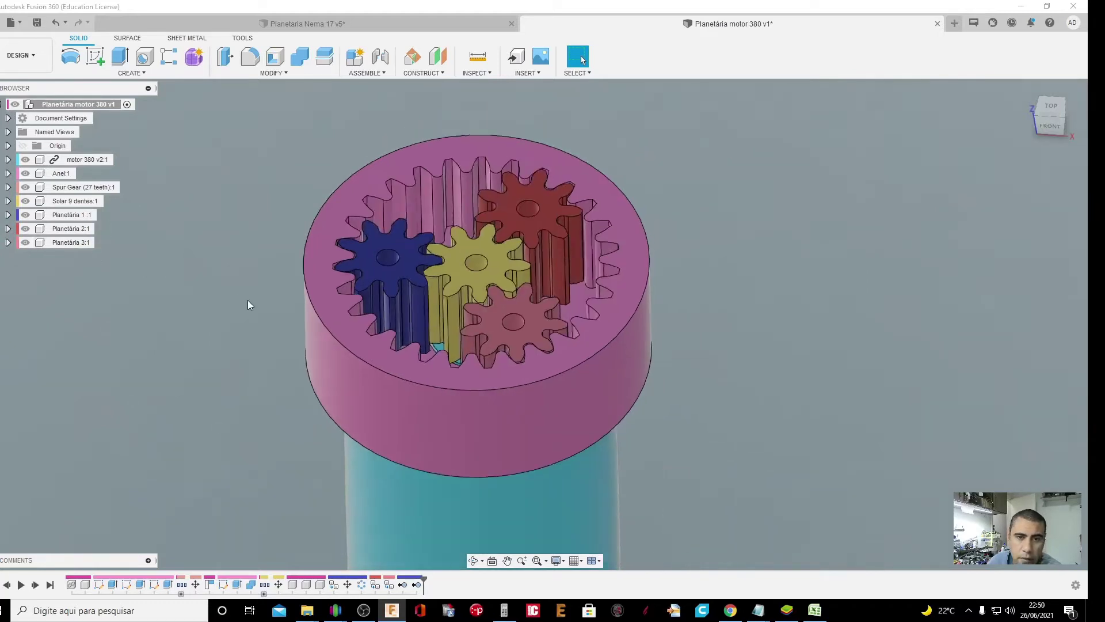
{"action": "scroll", "coordinate": [248, 299], "scroll_direction": "down", "scroll_amount": 2}
{"action": "left_click", "coordinate": [473, 560]}
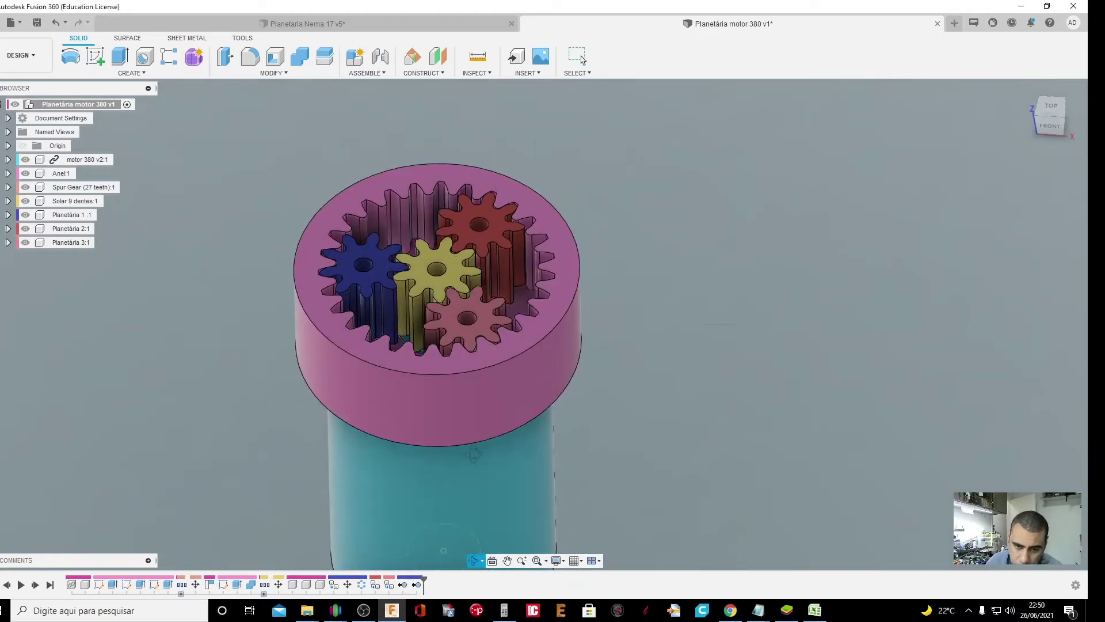
{"action": "mouse_move", "coordinate": [468, 421]}
{"action": "left_mouse_down"}
{"action": "mouse_move", "coordinate": [467, 453]}
{"action": "mouse_move", "coordinate": [471, 403]}
{"action": "left_mouse_up"}
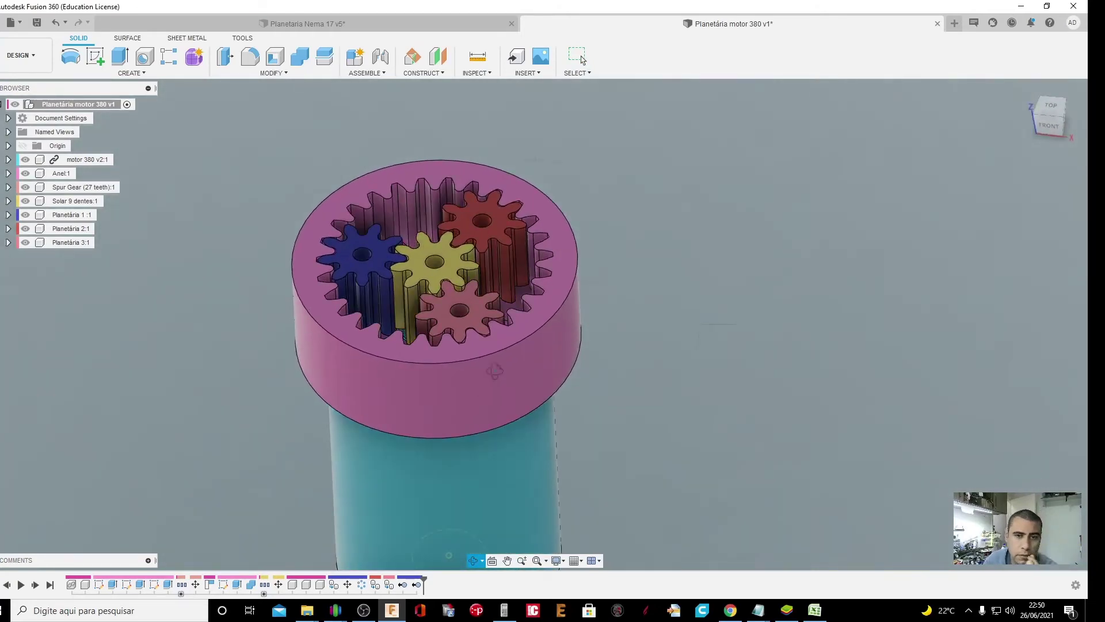
{"action": "scroll", "coordinate": [457, 298], "scroll_direction": "up", "scroll_amount": 3}
{"action": "scroll", "coordinate": [458, 293], "scroll_direction": "up", "scroll_amount": 2}
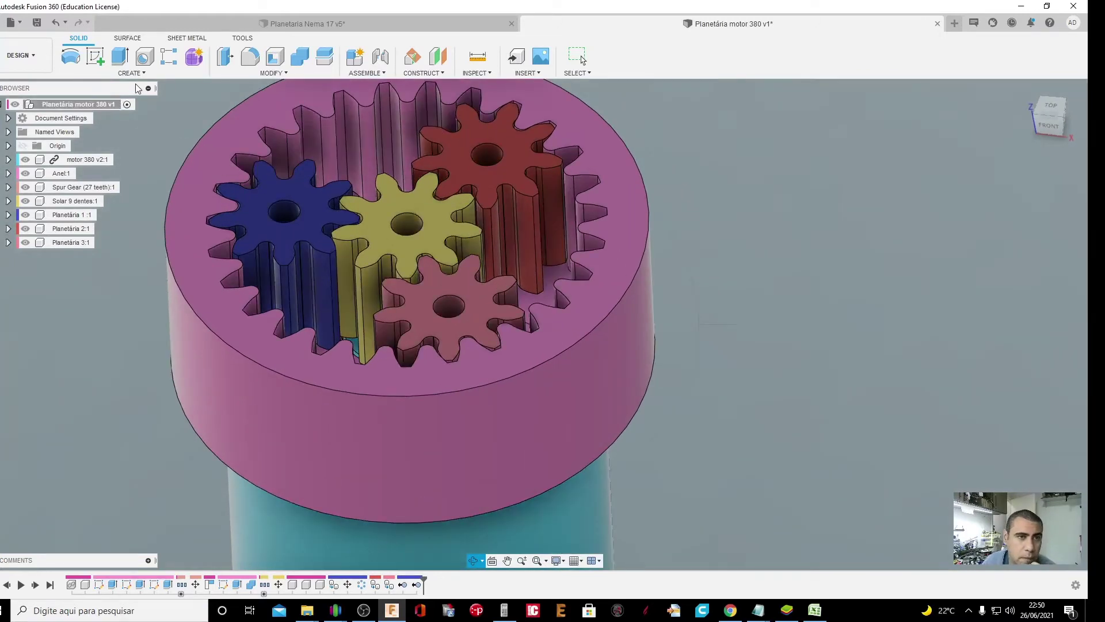
{"action": "left_click", "coordinate": [119, 56]}
{"action": "left_click", "coordinate": [275, 183]}
{"action": "type", "text": "-7"}
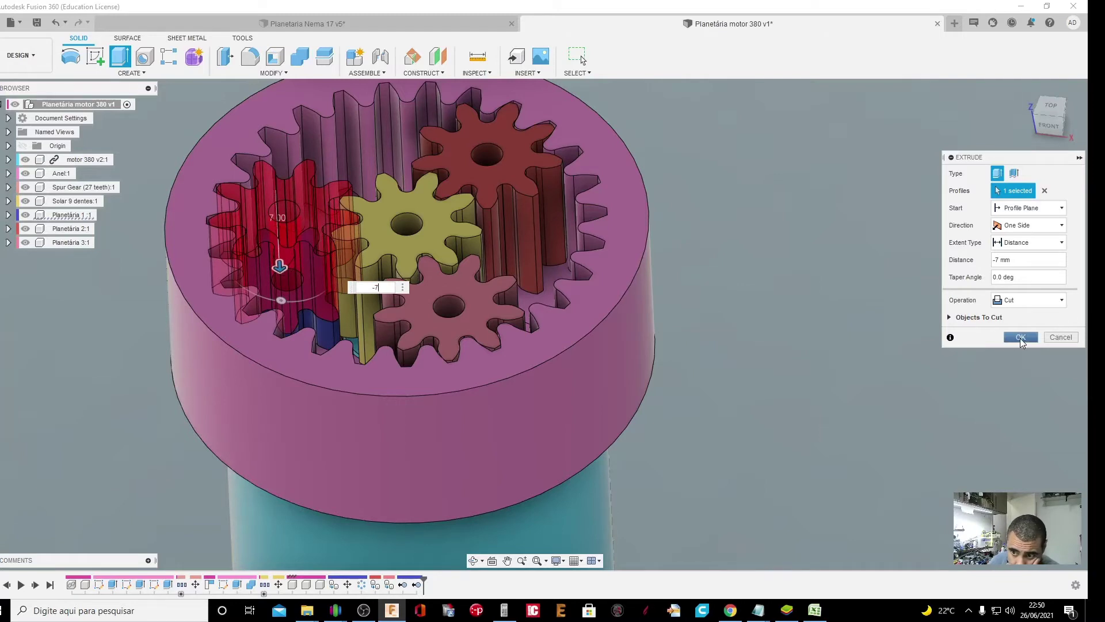
Apply the blue gear's cut, then cut 7 mm off the yellow sun gear's top
{"action": "left_click", "coordinate": [1021, 336]}
{"action": "left_click", "coordinate": [128, 57]}
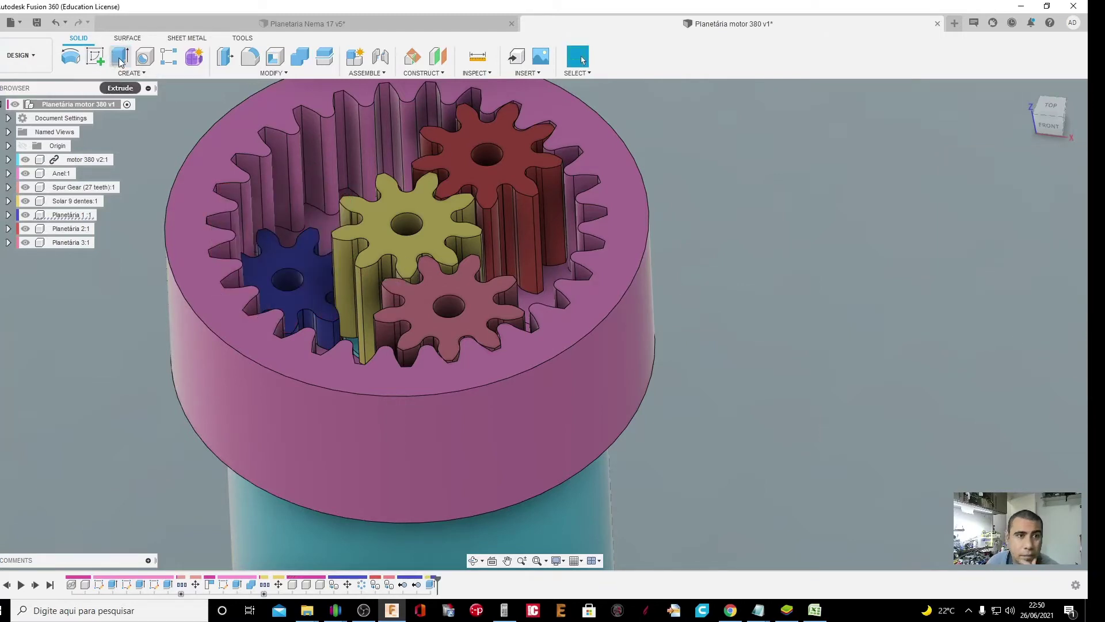
{"action": "left_click", "coordinate": [392, 205]}
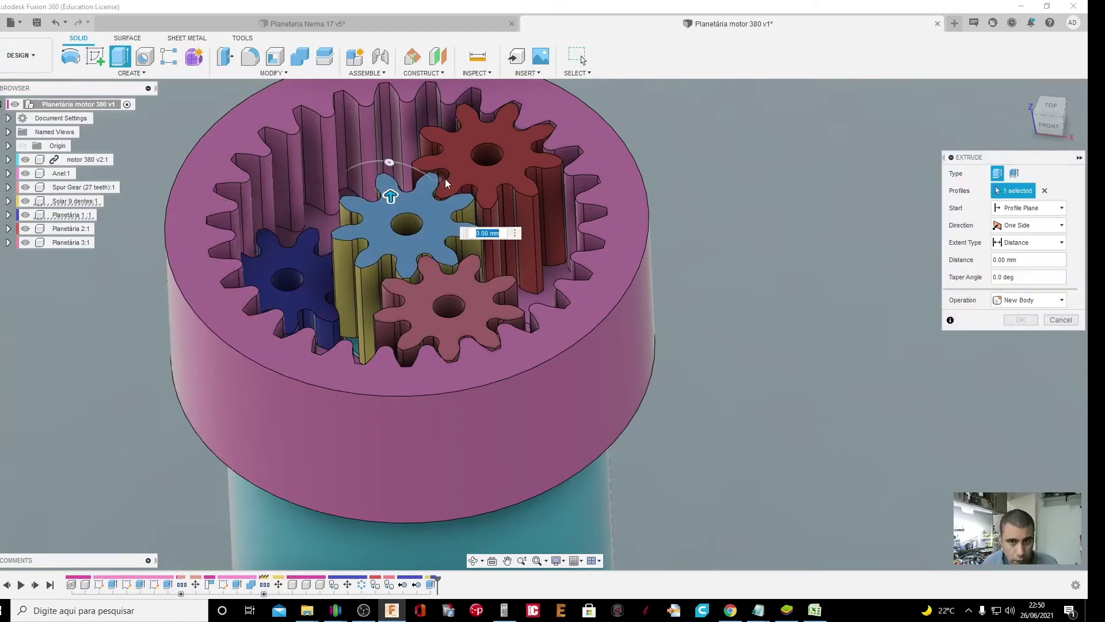
{"action": "type", "text": "-"}
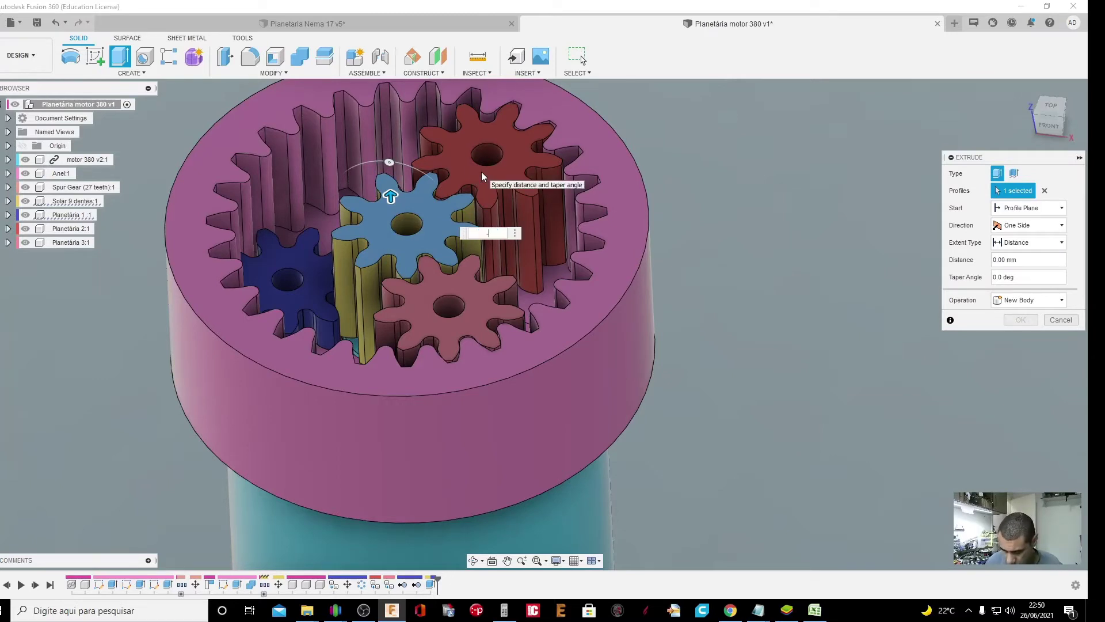
{"action": "type", "text": "7"}
{"action": "key", "text": "Return"}
{"action": "key", "text": "Return"}
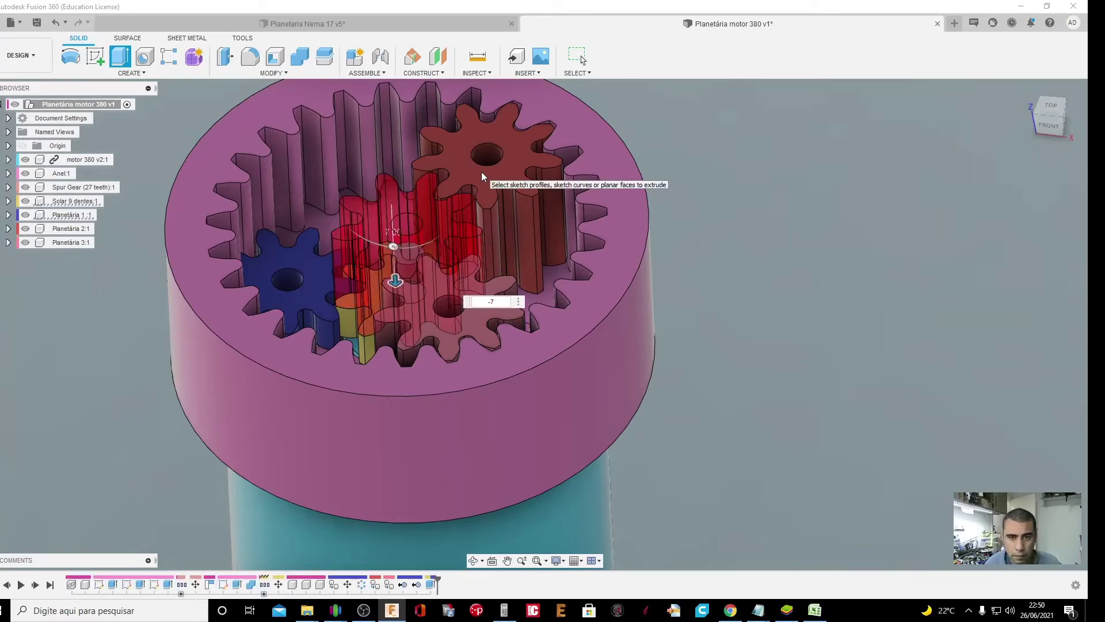
Cut 7 mm off the pink and red planet gears' tops
{"action": "key", "text": "e"}
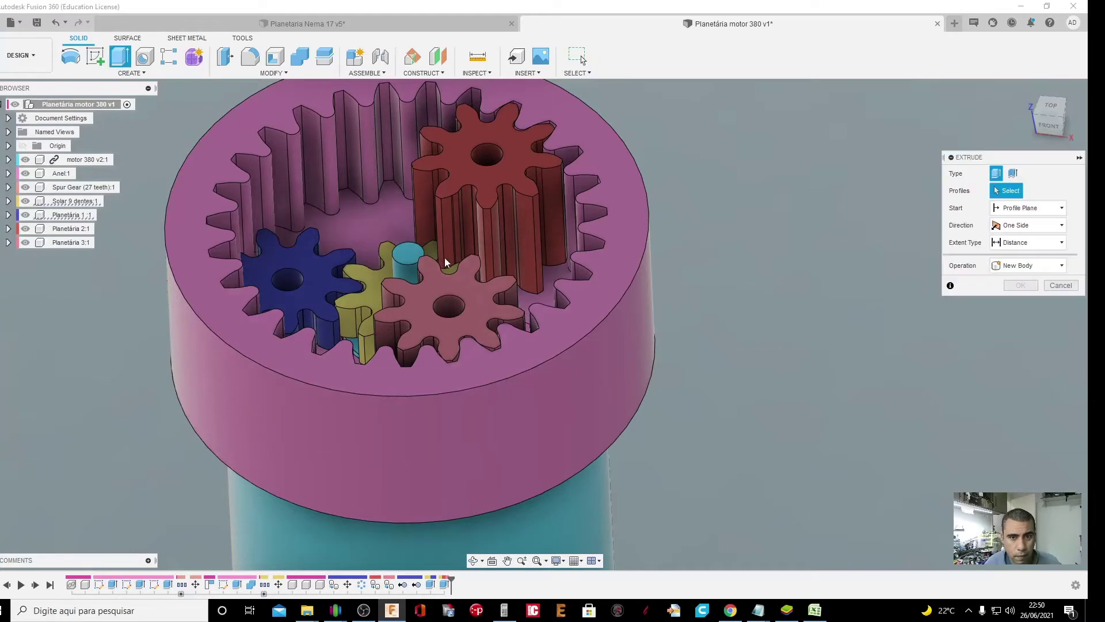
{"action": "left_click", "coordinate": [465, 277]}
{"action": "type", "text": "-7"}
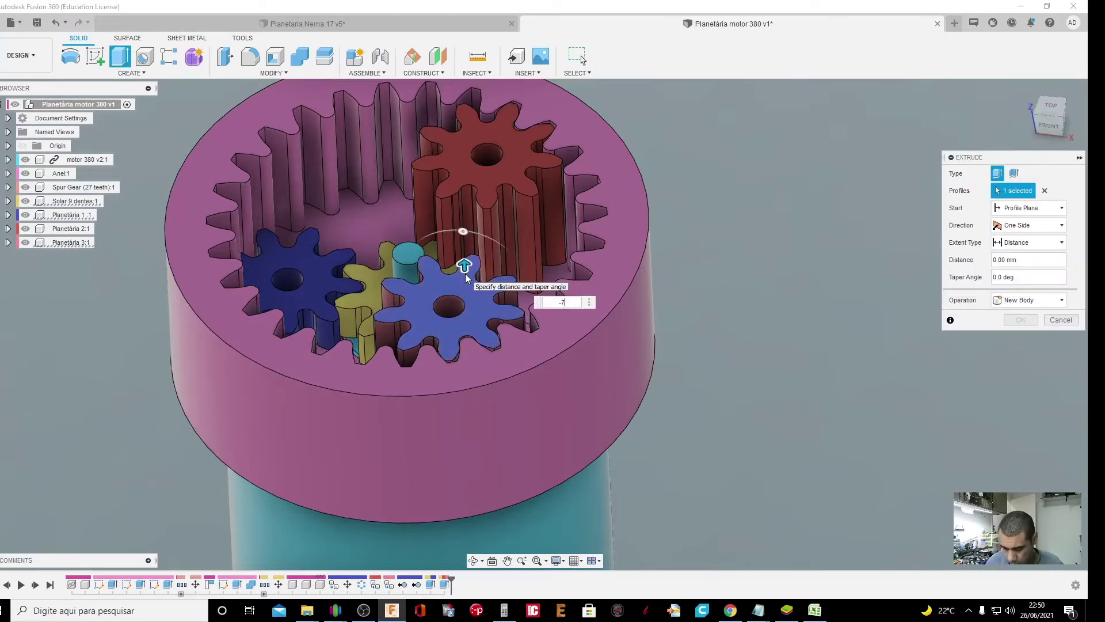
{"action": "key", "text": "Return"}
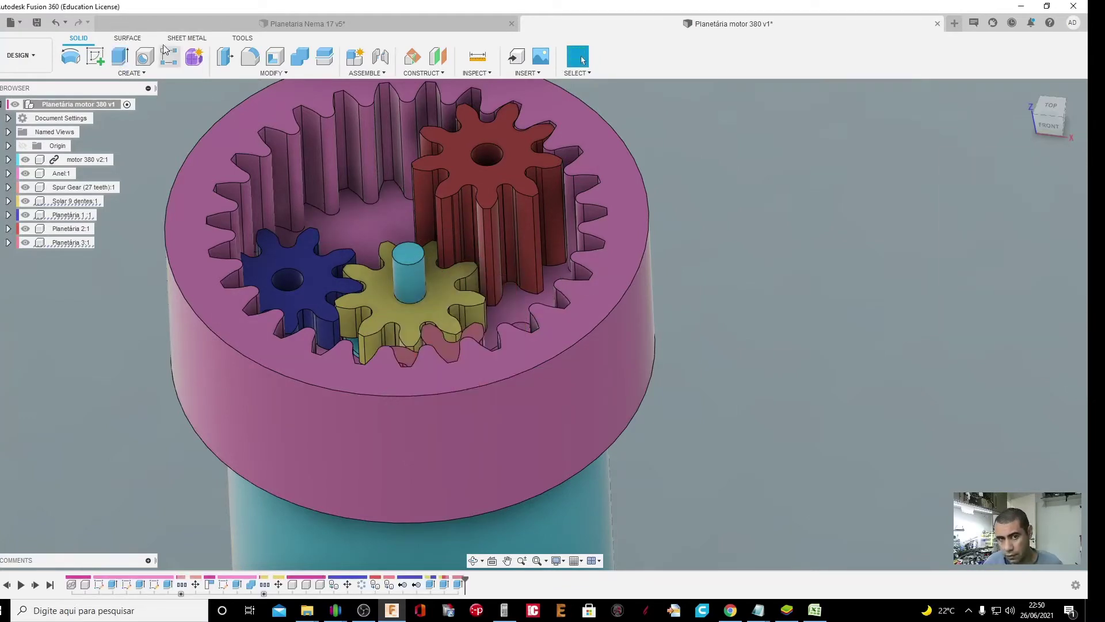
{"action": "left_click", "coordinate": [120, 56]}
{"action": "left_click", "coordinate": [459, 151]}
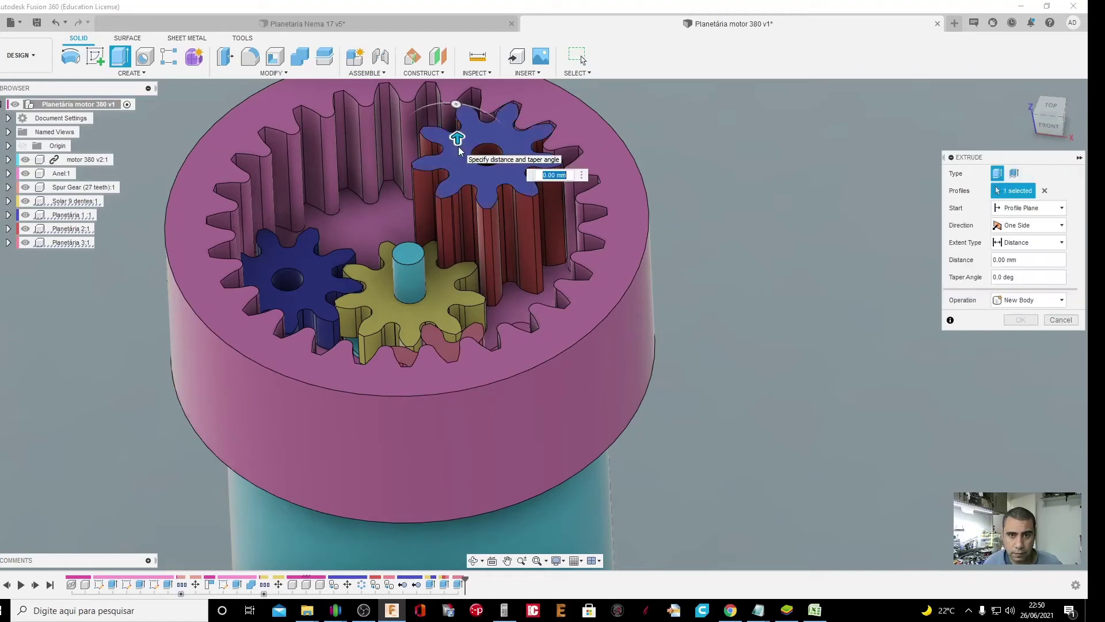
{"action": "key", "text": "Return"}
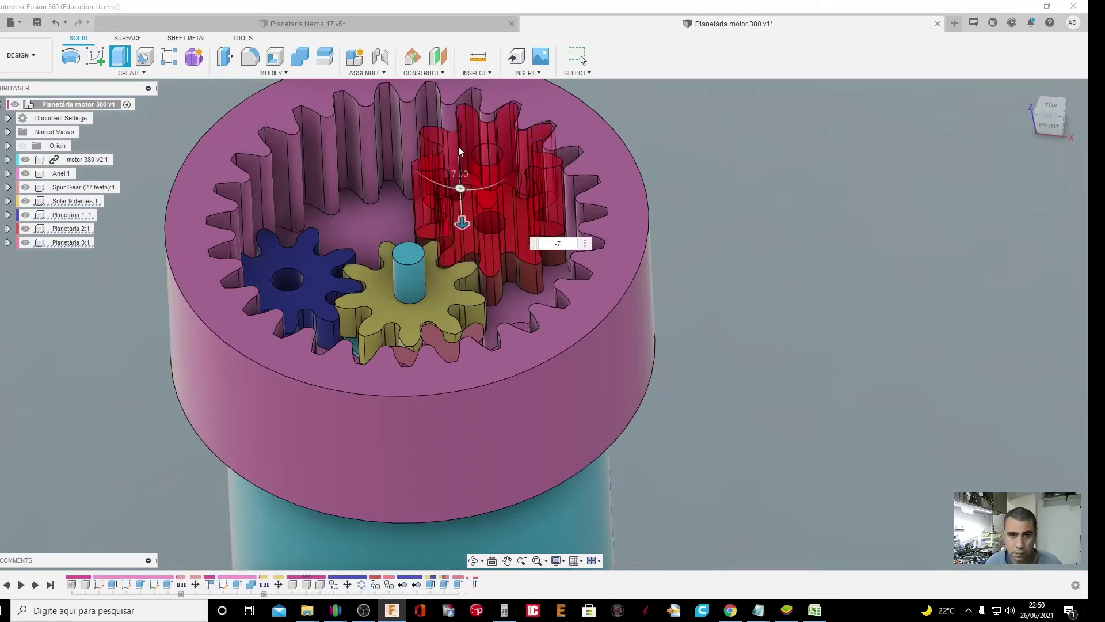
{"action": "left_click", "coordinate": [473, 560]}
{"action": "mouse_move", "coordinate": [419, 372]}
{"action": "left_mouse_down"}
{"action": "mouse_move", "coordinate": [407, 409]}
{"action": "mouse_move", "coordinate": [445, 387]}
{"action": "mouse_move", "coordinate": [399, 385]}
{"action": "mouse_move", "coordinate": [433, 394]}
{"action": "mouse_move", "coordinate": [428, 408]}
{"action": "mouse_move", "coordinate": [563, 390]}
{"action": "left_mouse_up"}
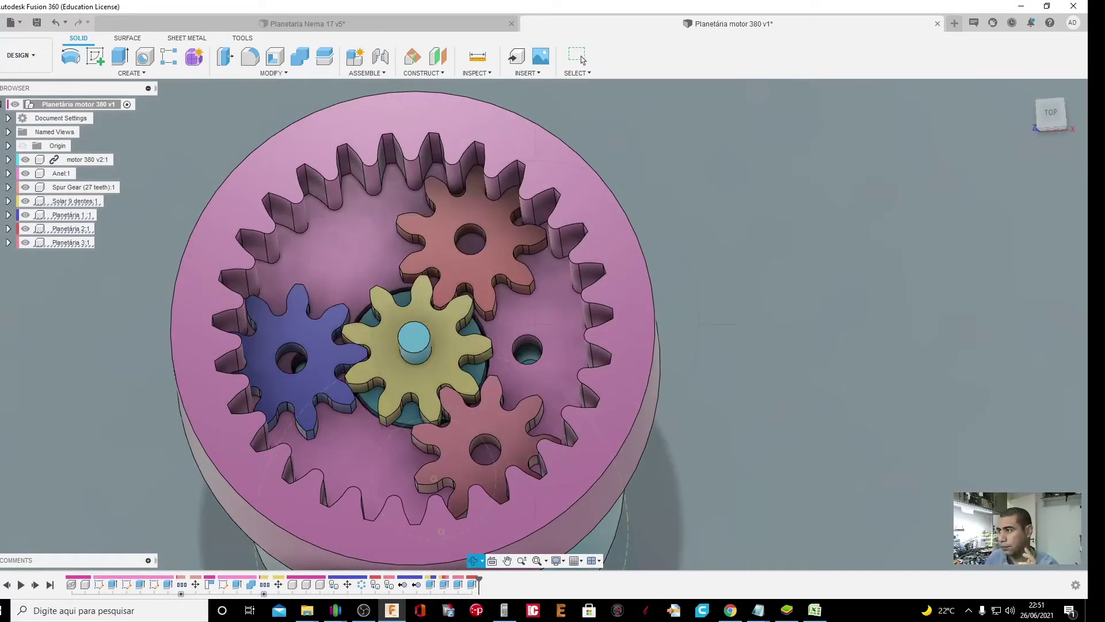
{"action": "key", "text": "alt+Tab"}
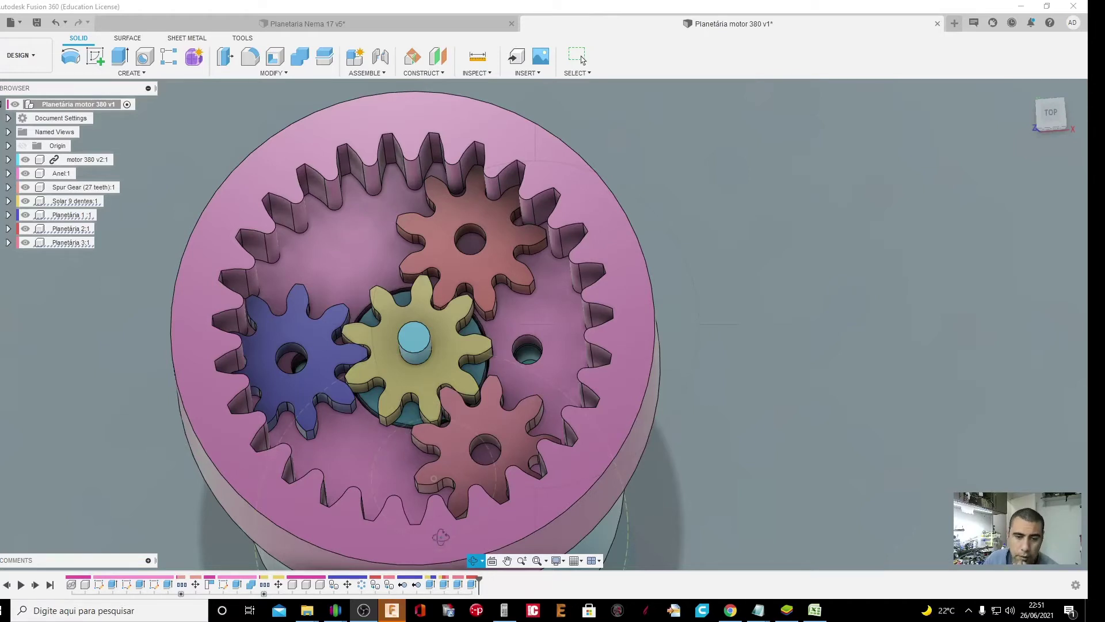
{"action": "left_click", "coordinate": [507, 560]}
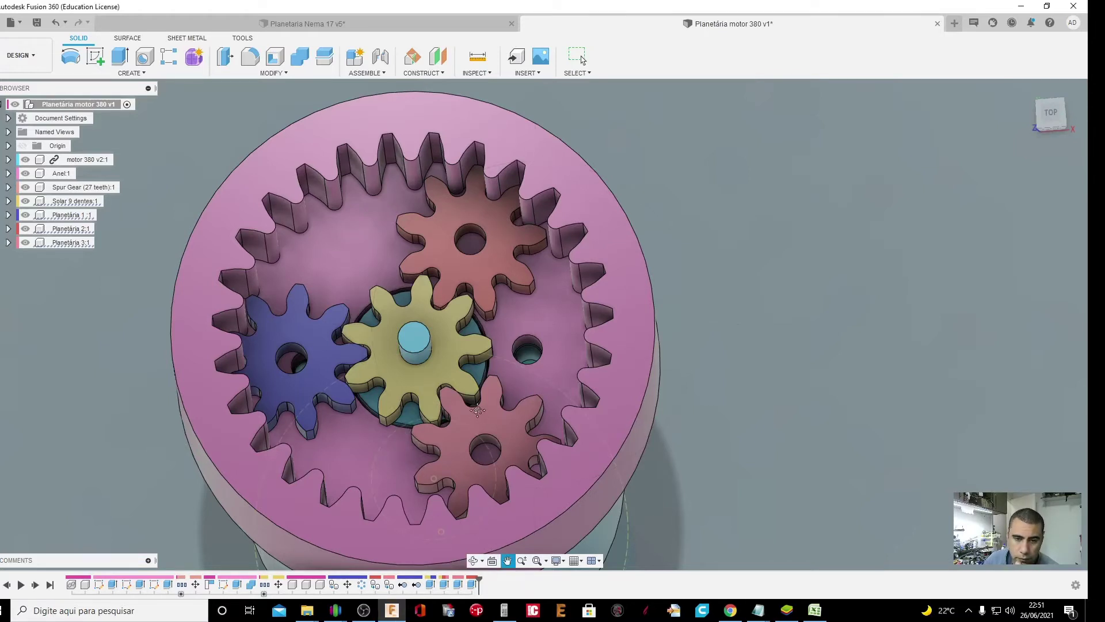
{"action": "key", "text": "Escape"}
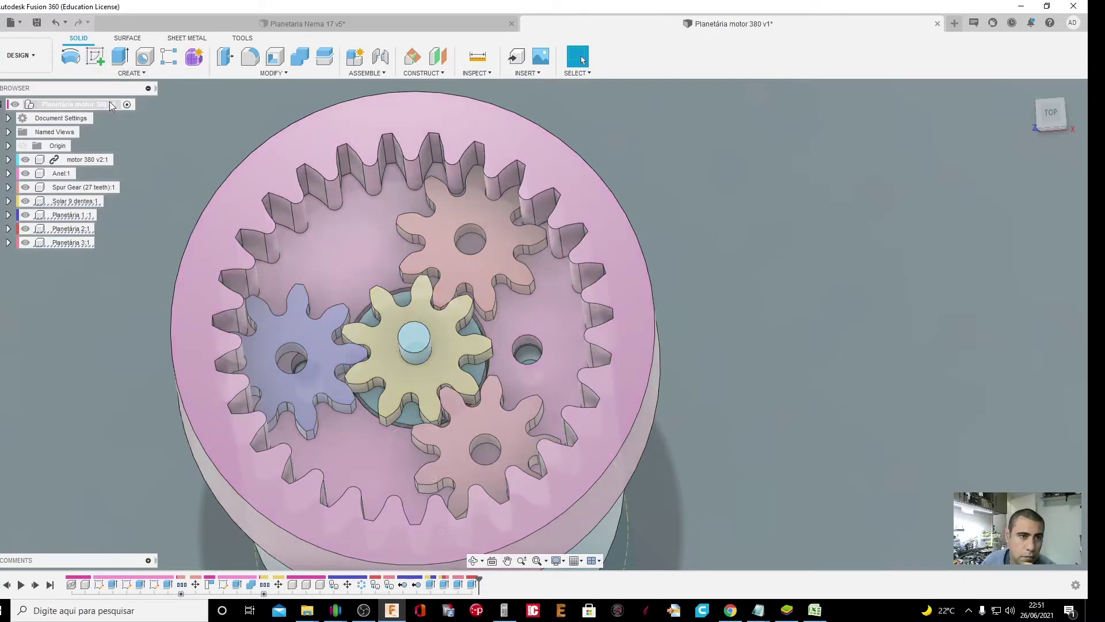
Create a new component under the root and rename it Eixo Planetária
{"action": "right_click", "coordinate": [113, 103]}
{"action": "left_click", "coordinate": [137, 112]}
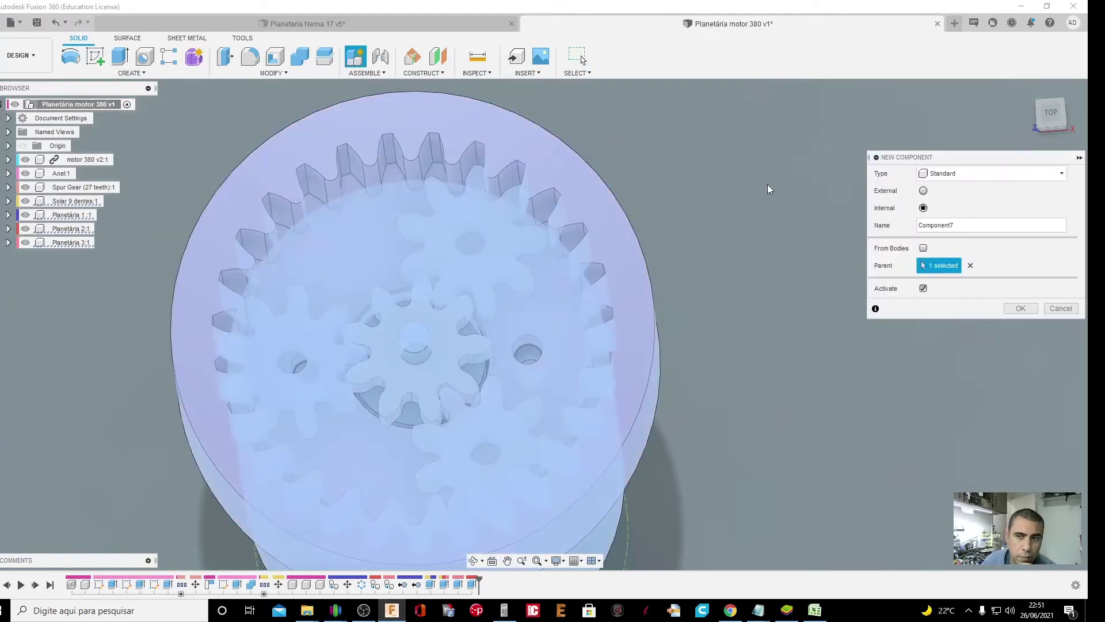
{"action": "left_click", "coordinate": [1023, 308]}
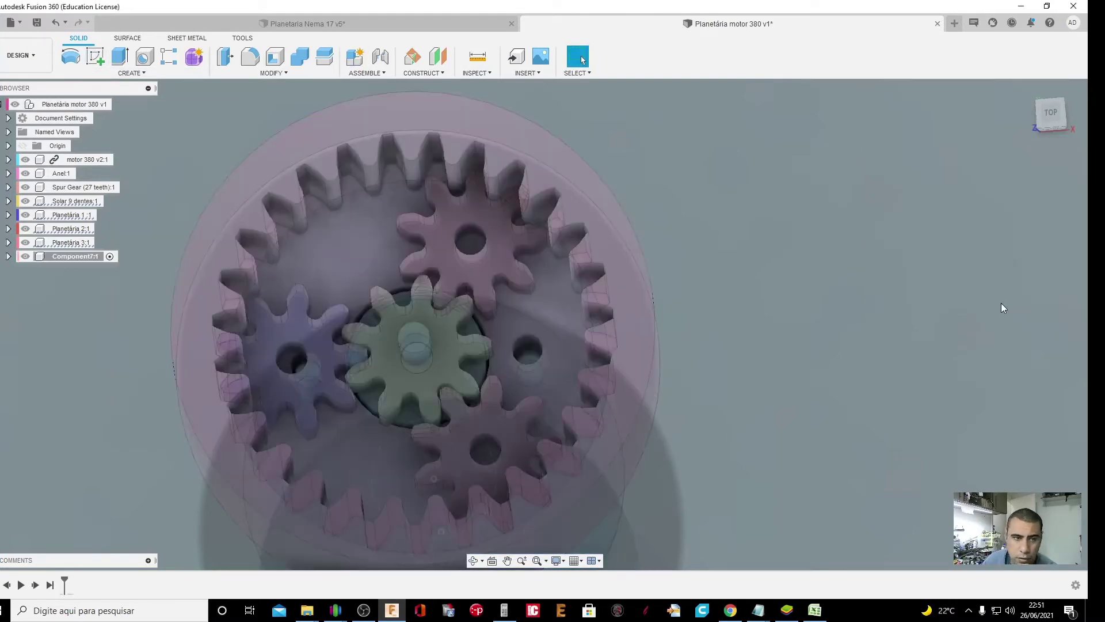
{"action": "double_click", "coordinate": [70, 258]}
{"action": "type", "text": "Eixo Pla"}
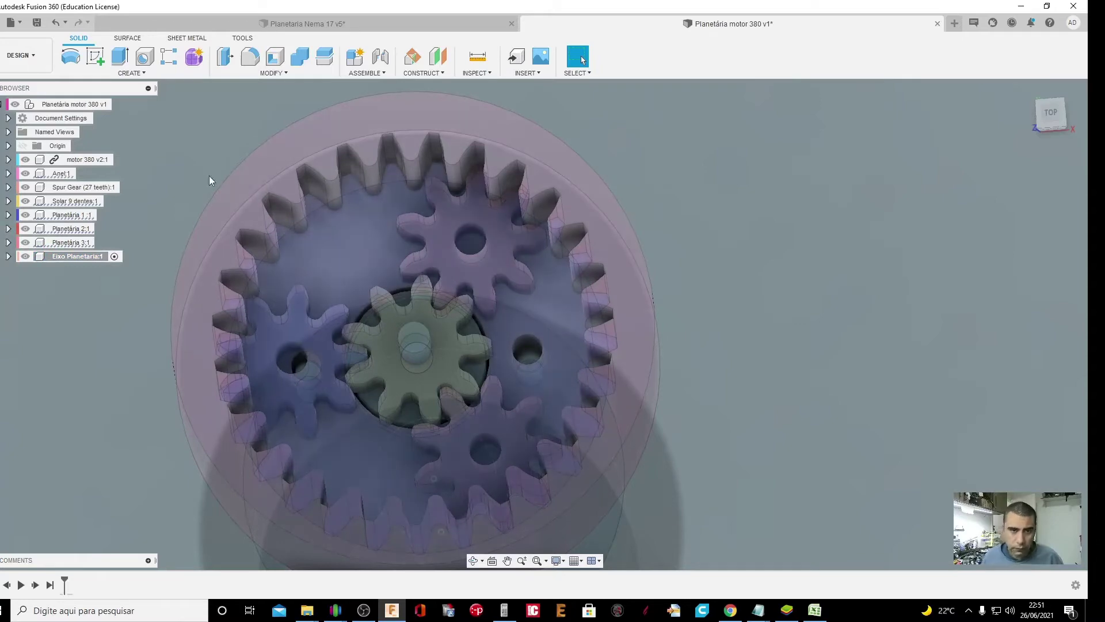
Start a sketch on the upper planet gear's top face instead of the large gear
{"action": "left_click", "coordinate": [95, 56]}
{"action": "left_click", "coordinate": [426, 223]}
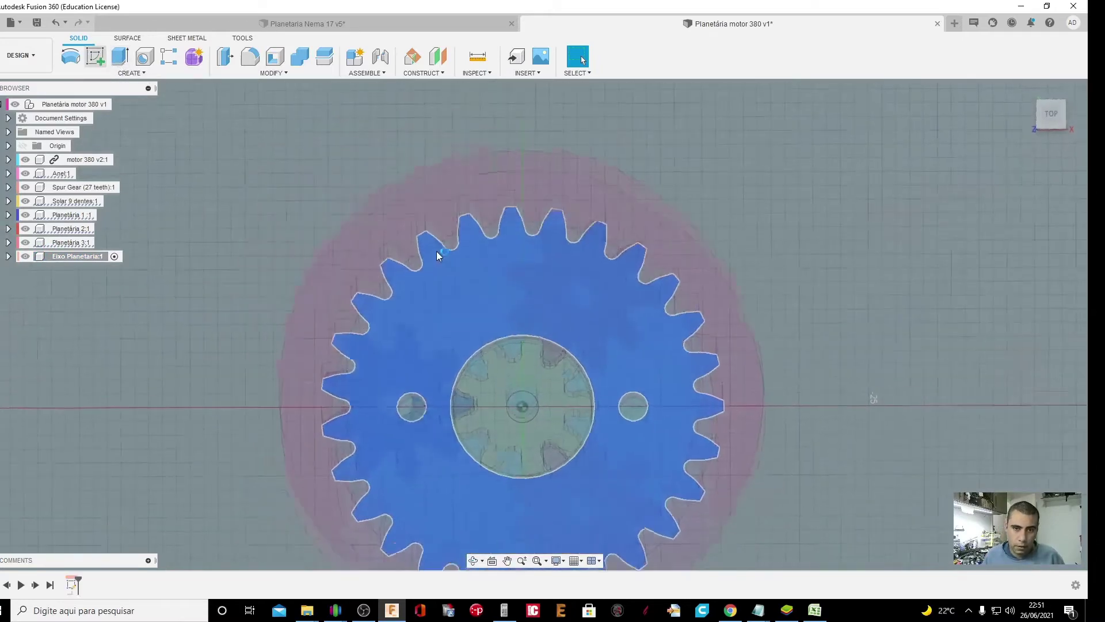
{"action": "left_click", "coordinate": [56, 21]}
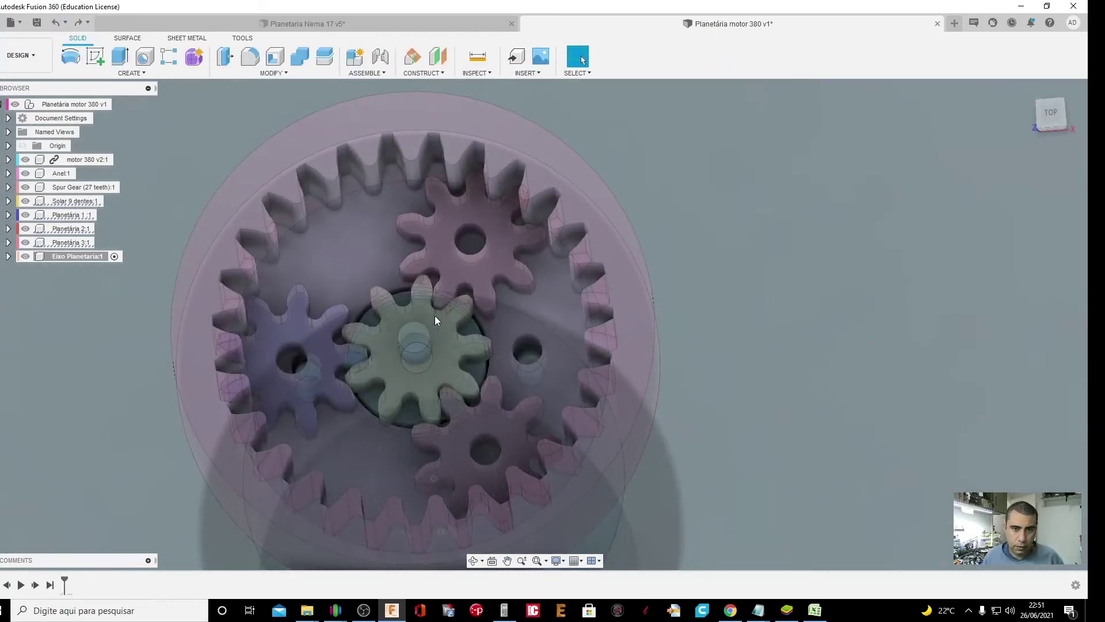
{"action": "left_click", "coordinate": [447, 226]}
{"action": "left_click", "coordinate": [102, 61]}
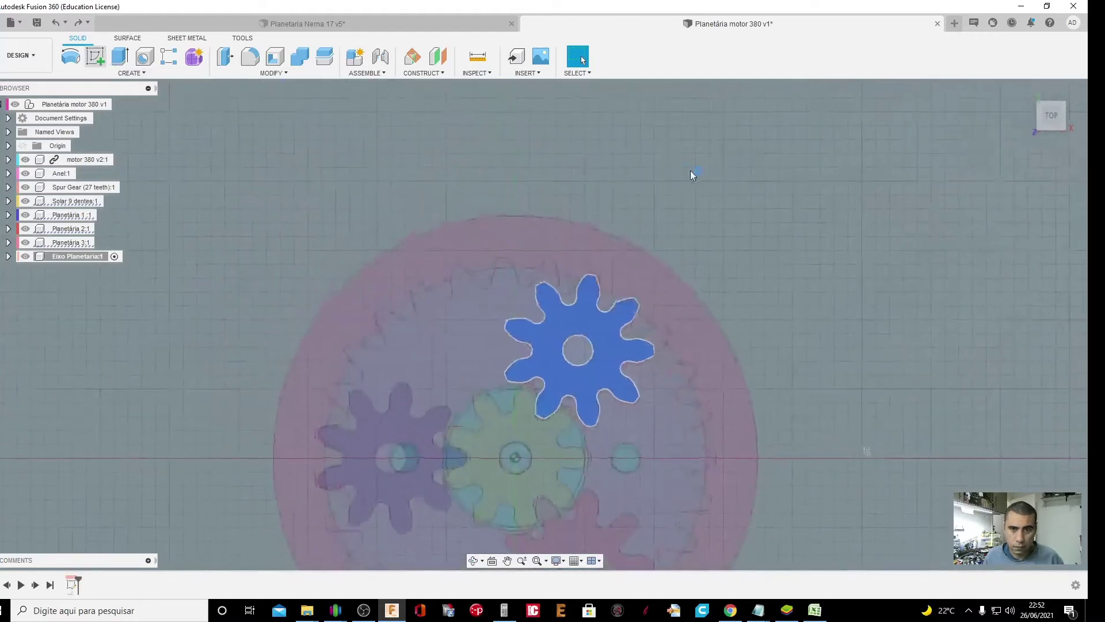
Draw a 4 mm diameter circle centred on the upper planet gear's hole
{"action": "key", "text": "F6"}
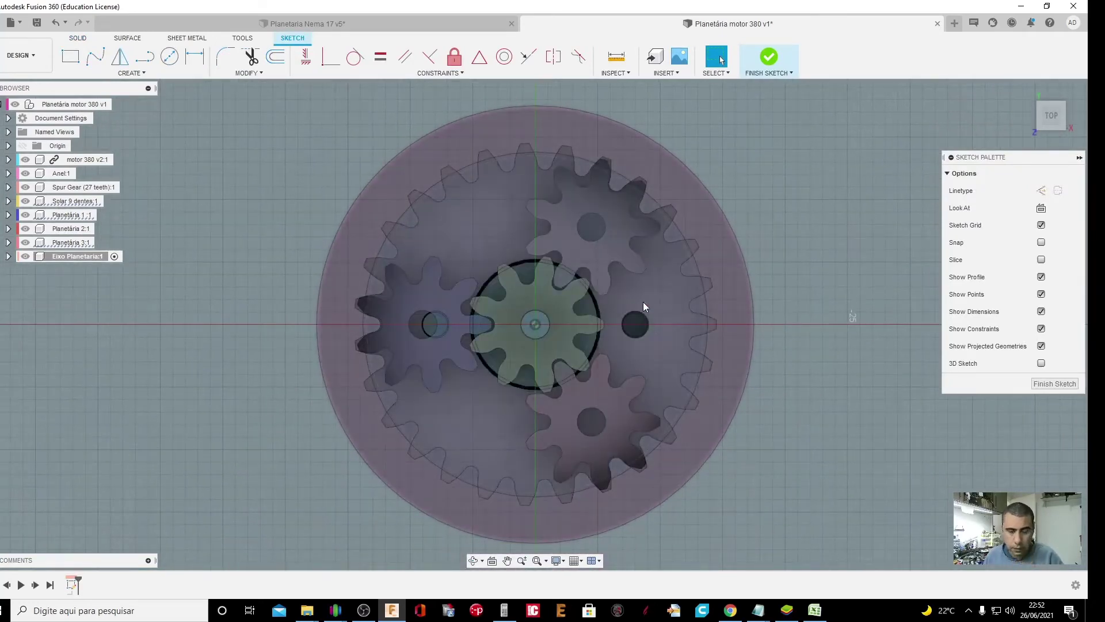
{"action": "scroll", "coordinate": [627, 251], "scroll_direction": "up", "scroll_amount": 3}
{"action": "scroll", "coordinate": [617, 252], "scroll_direction": "up", "scroll_amount": 2}
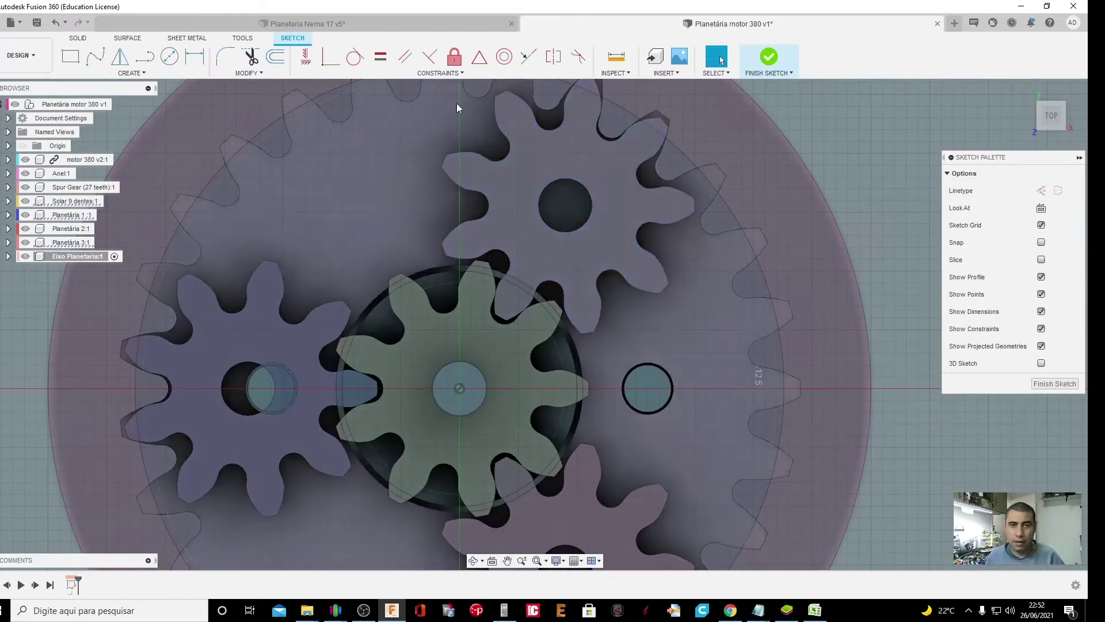
{"action": "left_click", "coordinate": [169, 57]}
{"action": "left_click", "coordinate": [566, 205]}
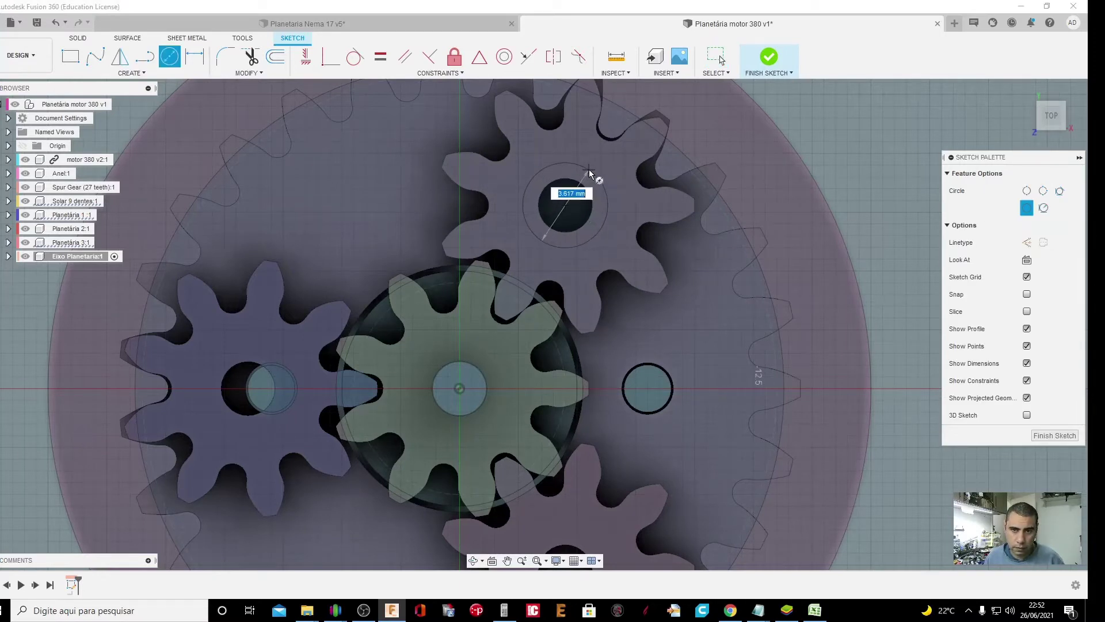
{"action": "type", "text": "4"}
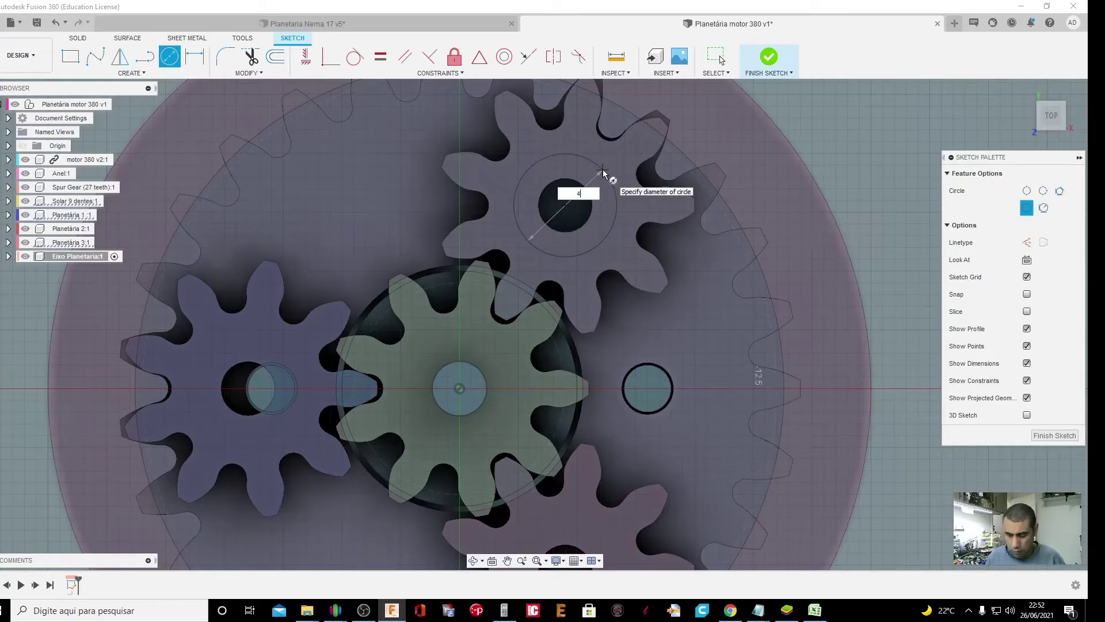
{"action": "key", "text": "Return"}
{"action": "key", "text": "Escape"}
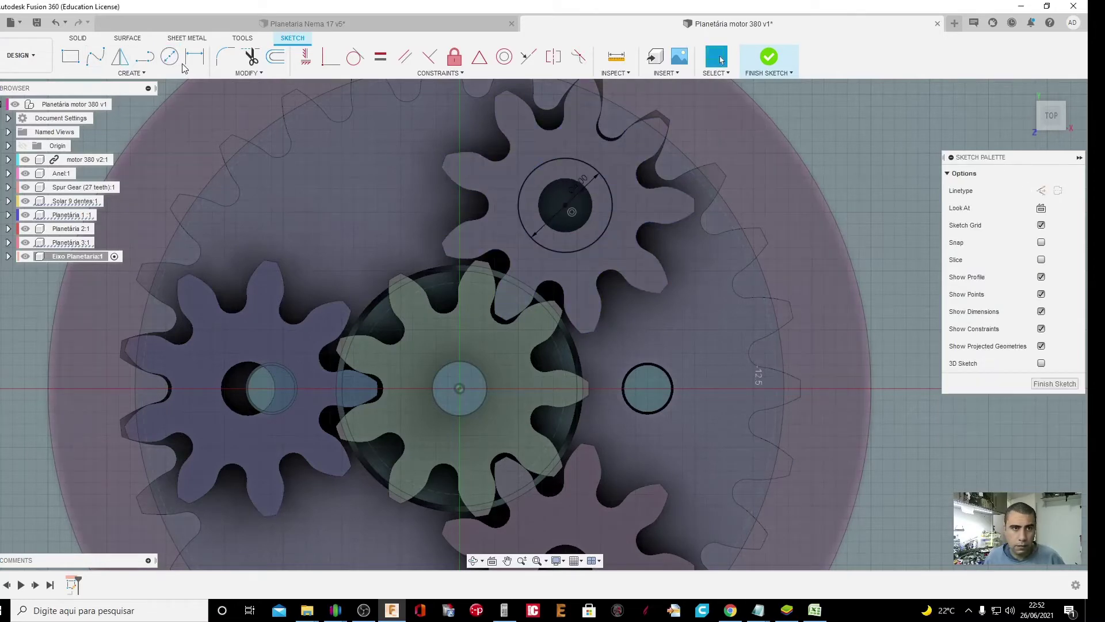
Add driven diameter dimensions to the left and lower planet hole circles
{"action": "left_click", "coordinate": [169, 55]}
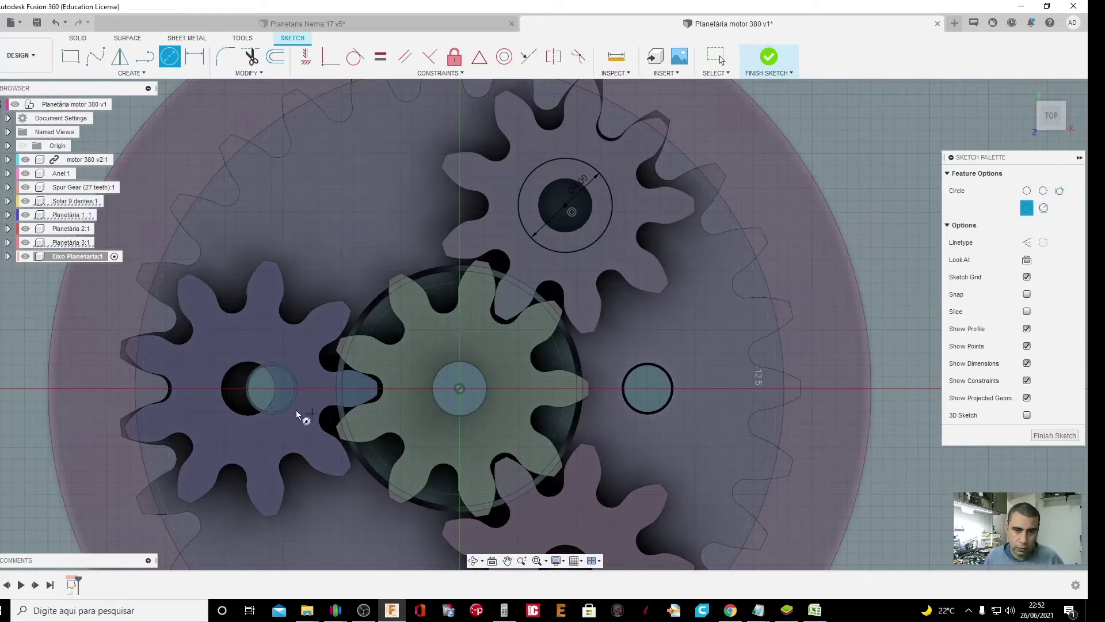
{"action": "key", "text": "d"}
{"action": "left_click", "coordinate": [241, 364]}
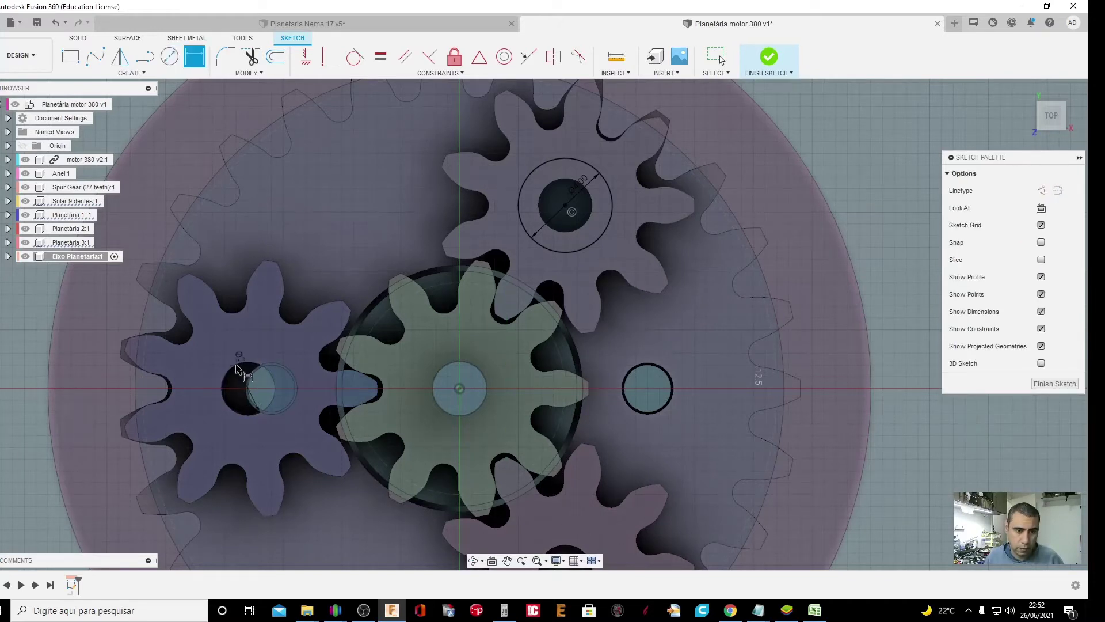
{"action": "left_click", "coordinate": [209, 362]}
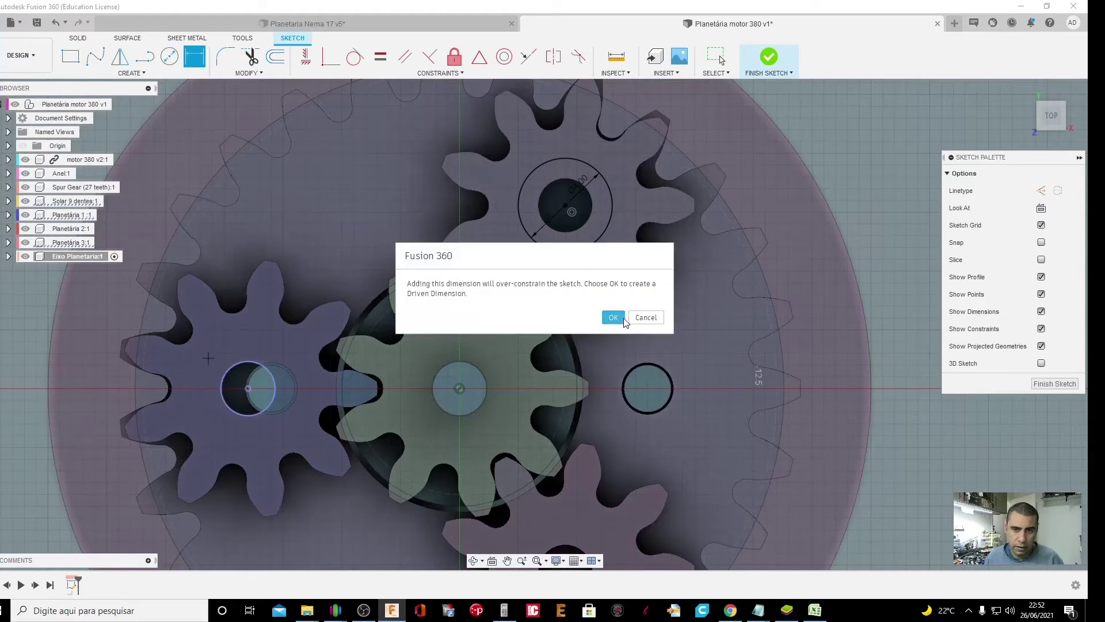
{"action": "left_click", "coordinate": [613, 318]}
{"action": "scroll", "coordinate": [610, 403], "scroll_direction": "down", "scroll_amount": 3}
{"action": "left_click", "coordinate": [599, 507]}
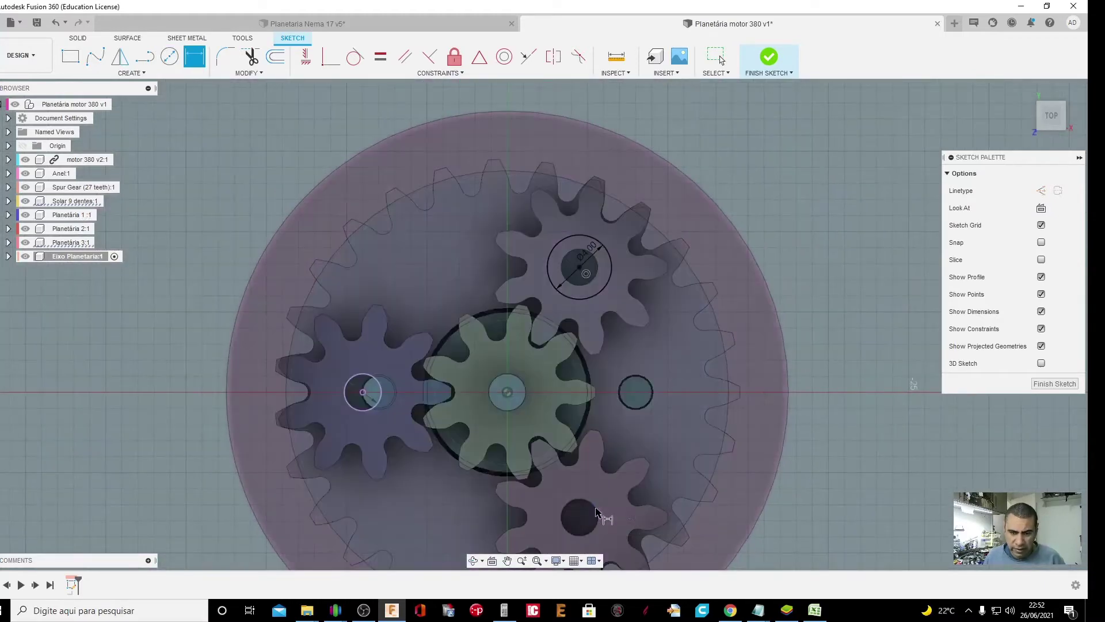
{"action": "left_click", "coordinate": [613, 501]}
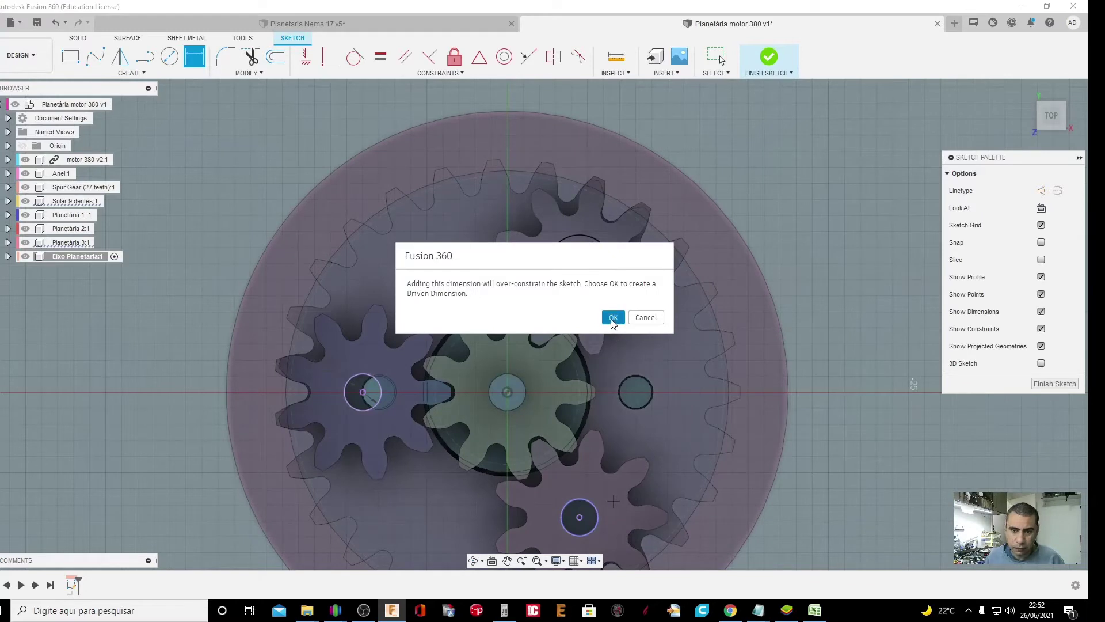
{"action": "left_click", "coordinate": [613, 317]}
Draw 4 mm circles centred on the left and lower planet gears
{"action": "key", "text": "c"}
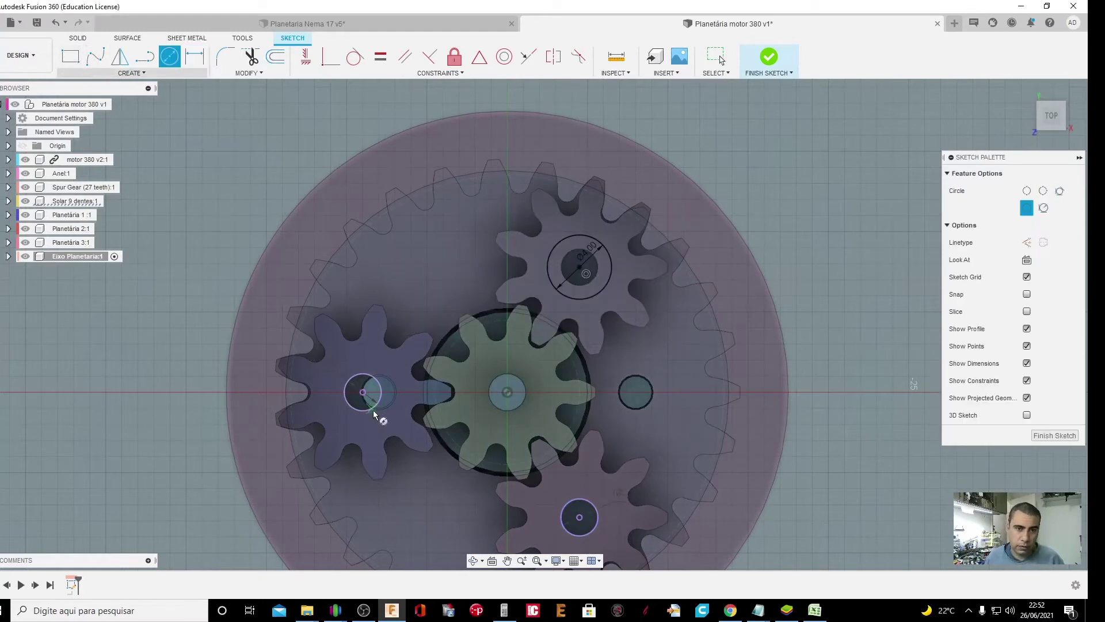
{"action": "type", "text": "4"}
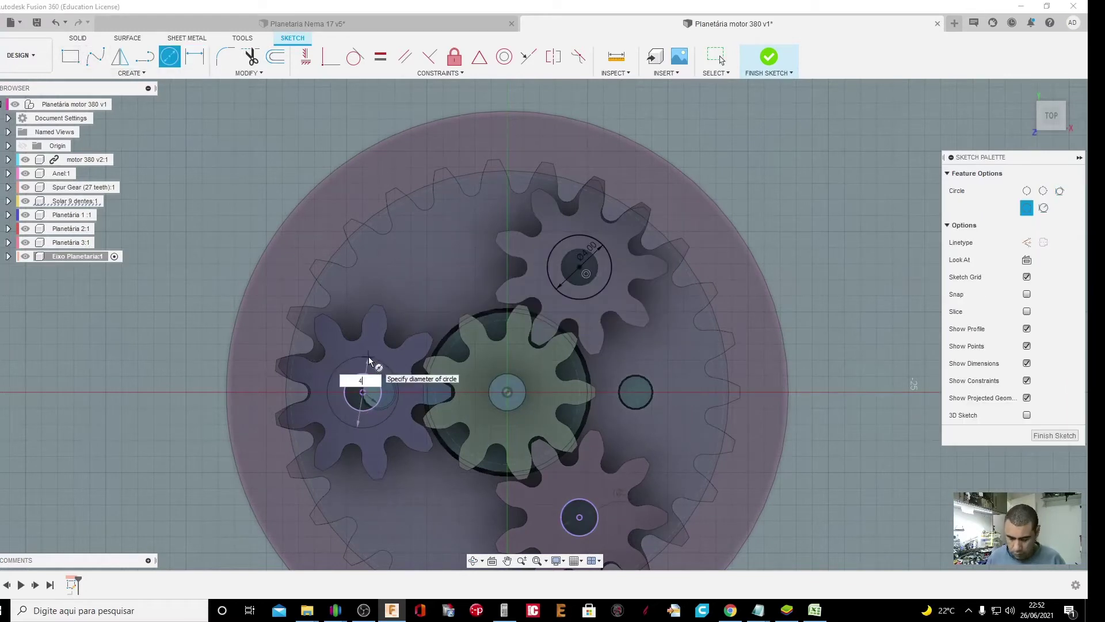
{"action": "key", "text": "Return"}
{"action": "key", "text": "Escape"}
{"action": "key", "text": "c"}
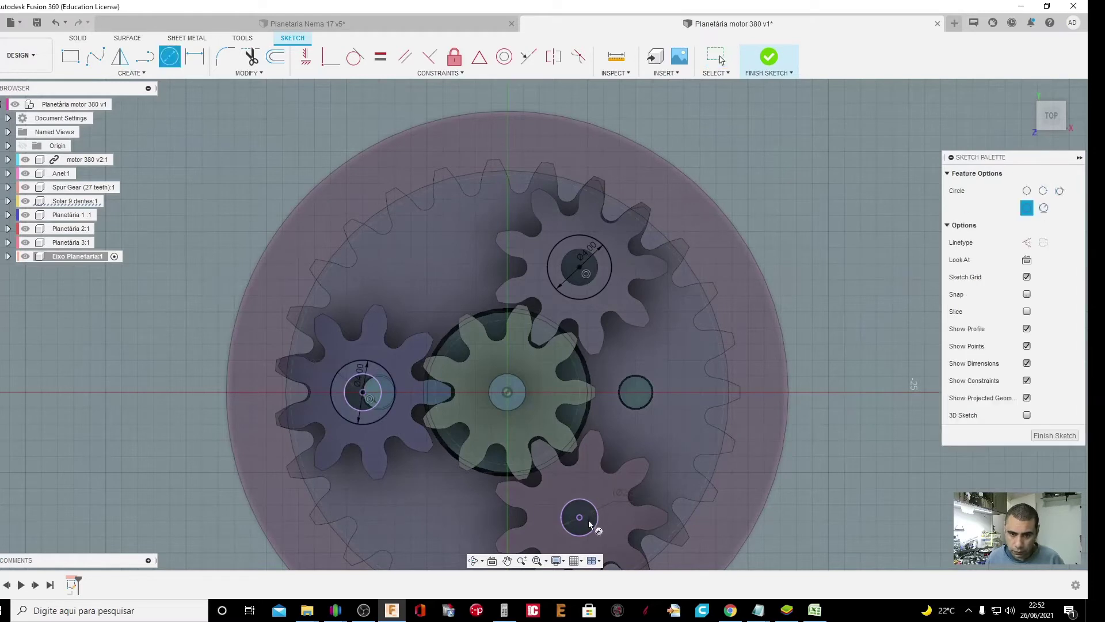
{"action": "left_click", "coordinate": [579, 517]}
{"action": "type", "text": "4"}
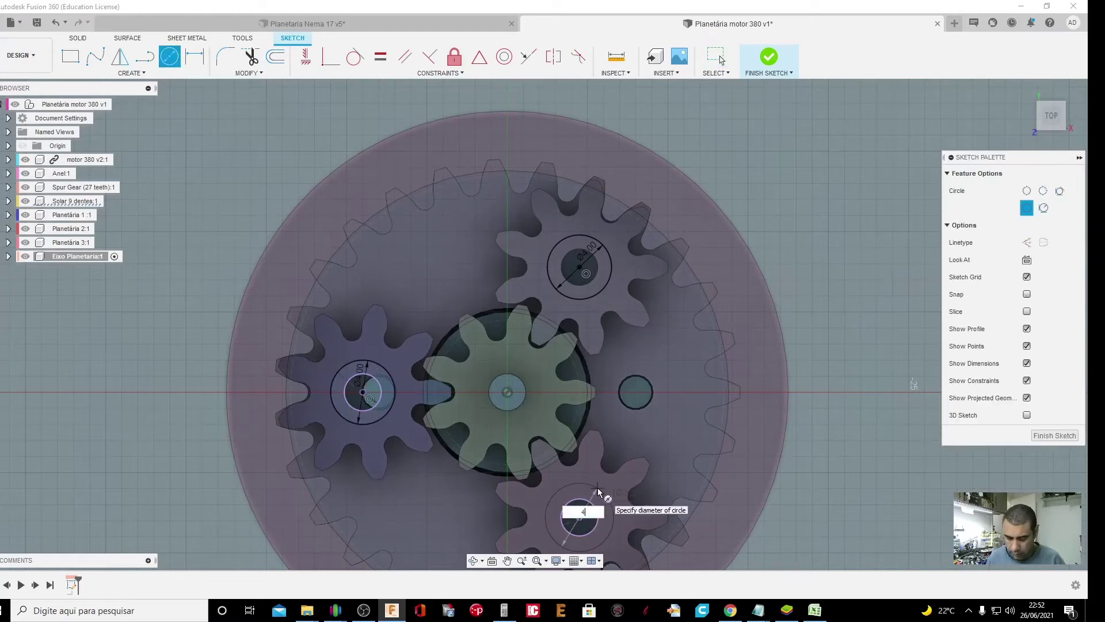
{"action": "key", "text": "Return"}
{"action": "key", "text": "Escape"}
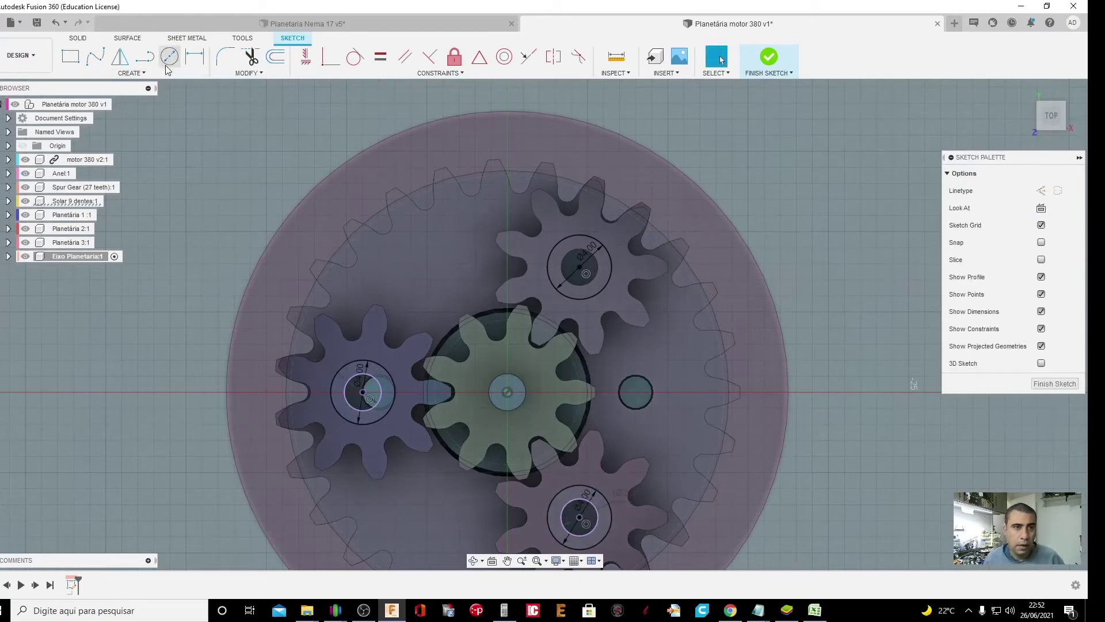
Draw three lines joining the planet circles into a triangle
{"action": "left_click", "coordinate": [144, 55]}
{"action": "left_click", "coordinate": [348, 363]}
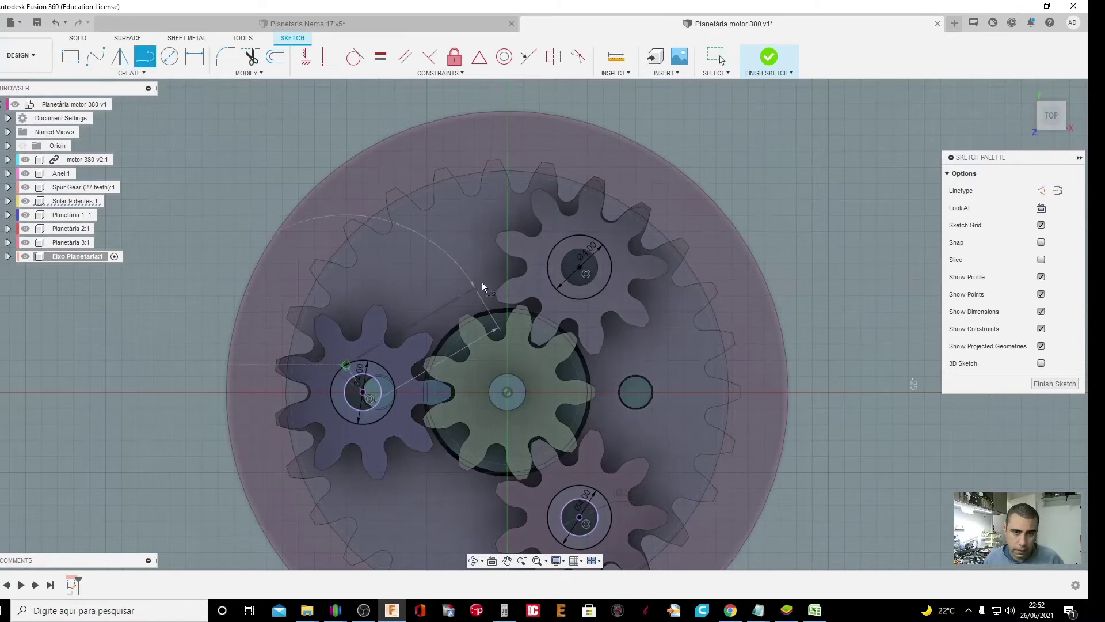
{"action": "left_click", "coordinate": [606, 286]}
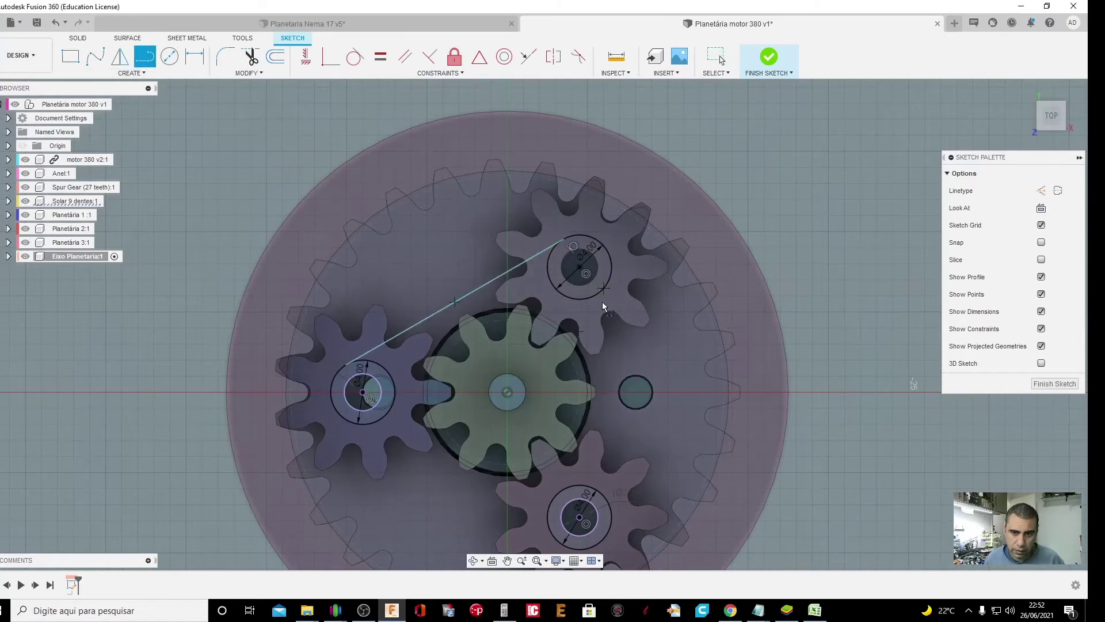
{"action": "double_click", "coordinate": [612, 518]}
{"action": "left_click", "coordinate": [553, 536]}
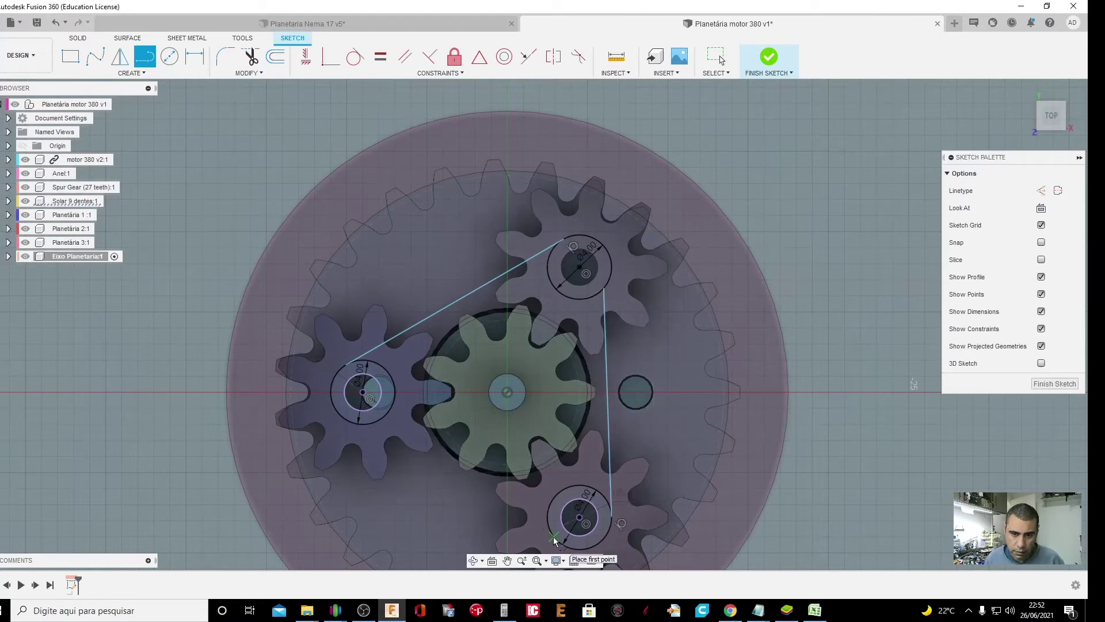
{"action": "left_click", "coordinate": [347, 425]}
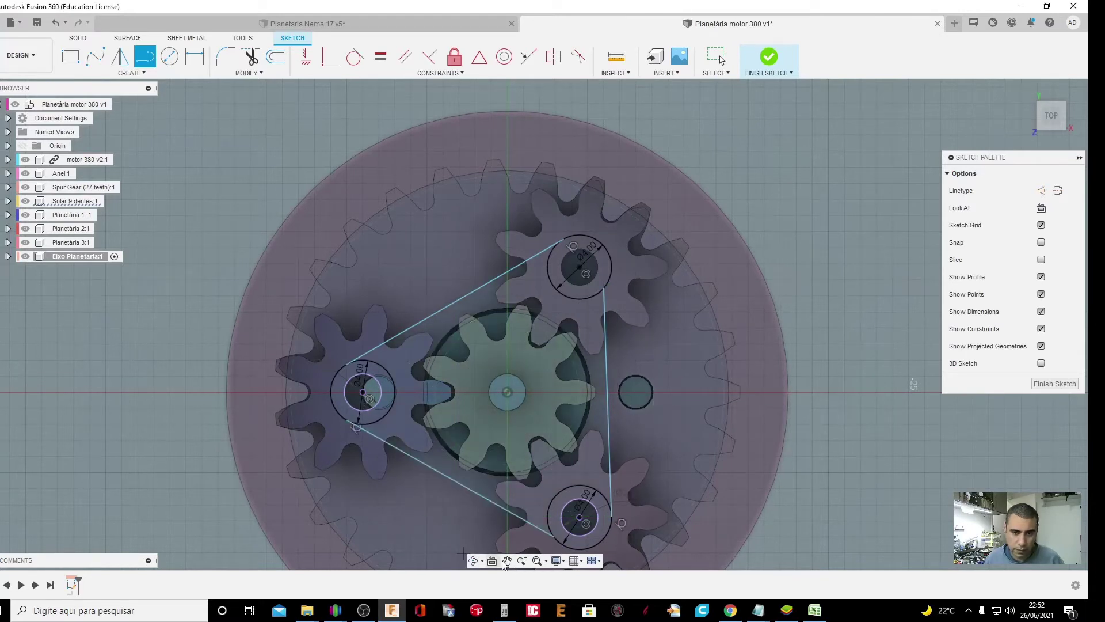
{"action": "middle_click_drag", "start_coordinate": [346, 424], "coordinate": [409, 410], "text": "shift"}
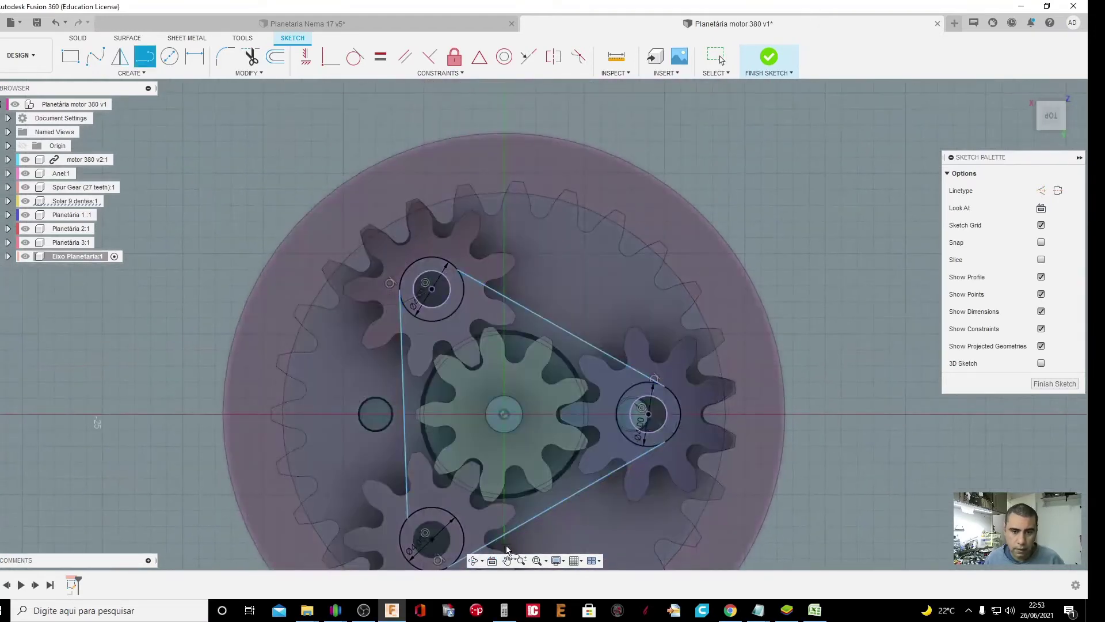
{"action": "left_click", "coordinate": [507, 560]}
{"action": "left_click_drag", "start_coordinate": [576, 403], "coordinate": [558, 353]}
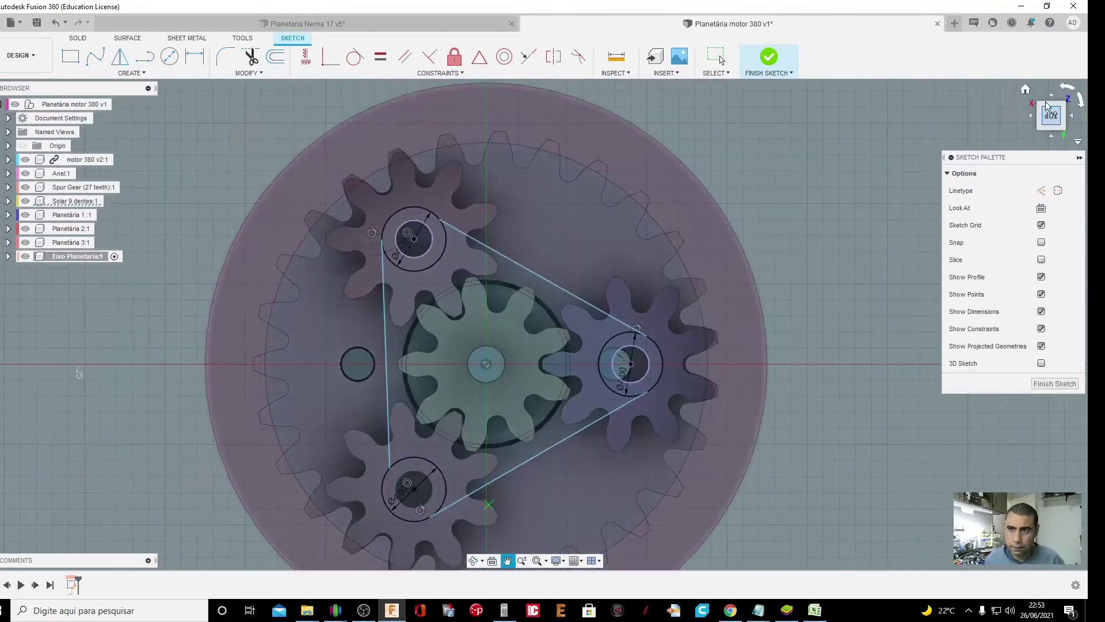
{"action": "left_click", "coordinate": [1065, 85]}
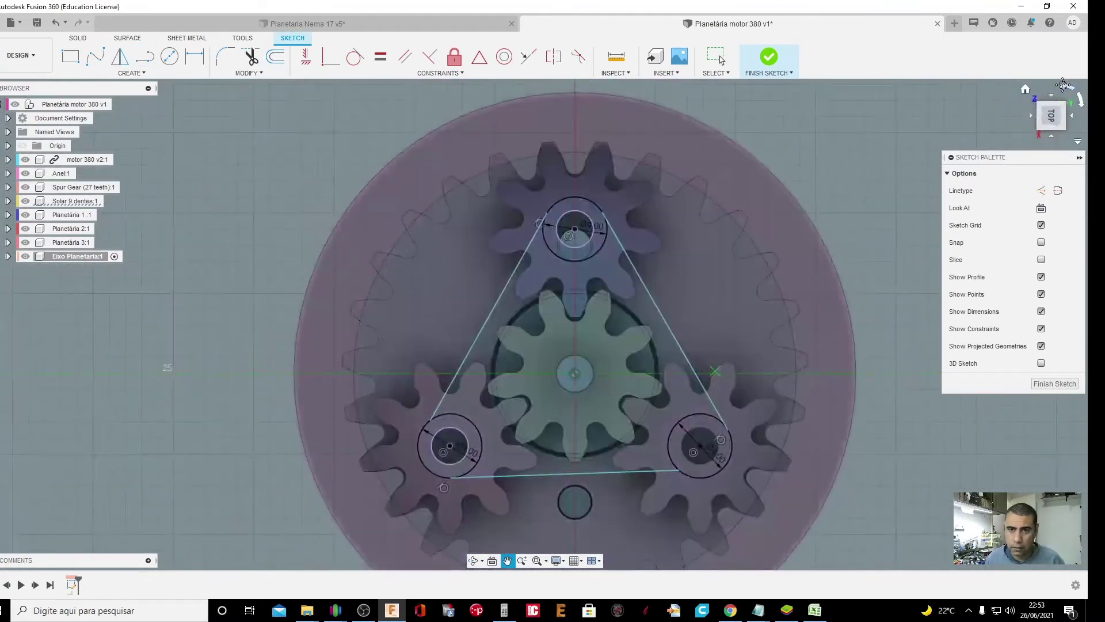
{"action": "left_click", "coordinate": [1066, 86]}
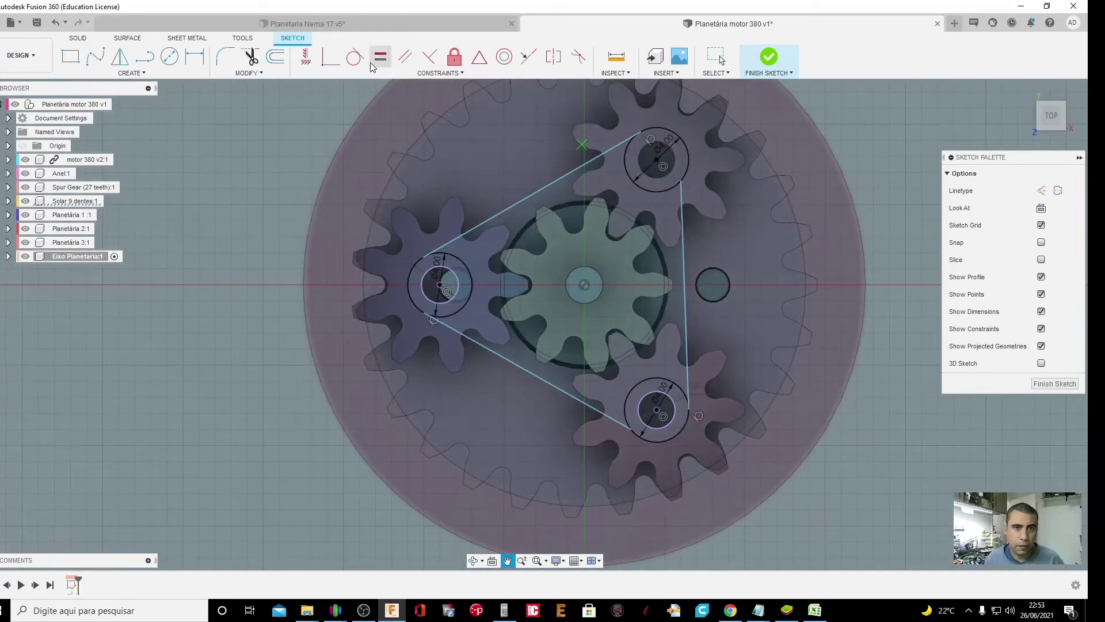
Make the triangle's sides tangent to the three planet circles
{"action": "left_click", "coordinate": [356, 63]}
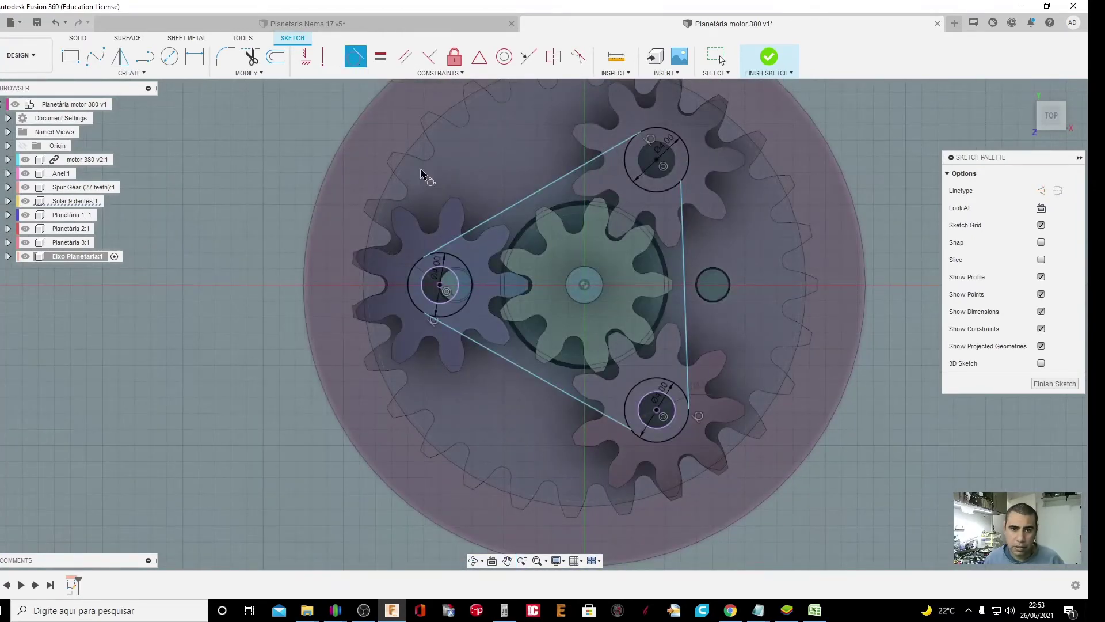
{"action": "left_click", "coordinate": [462, 238]}
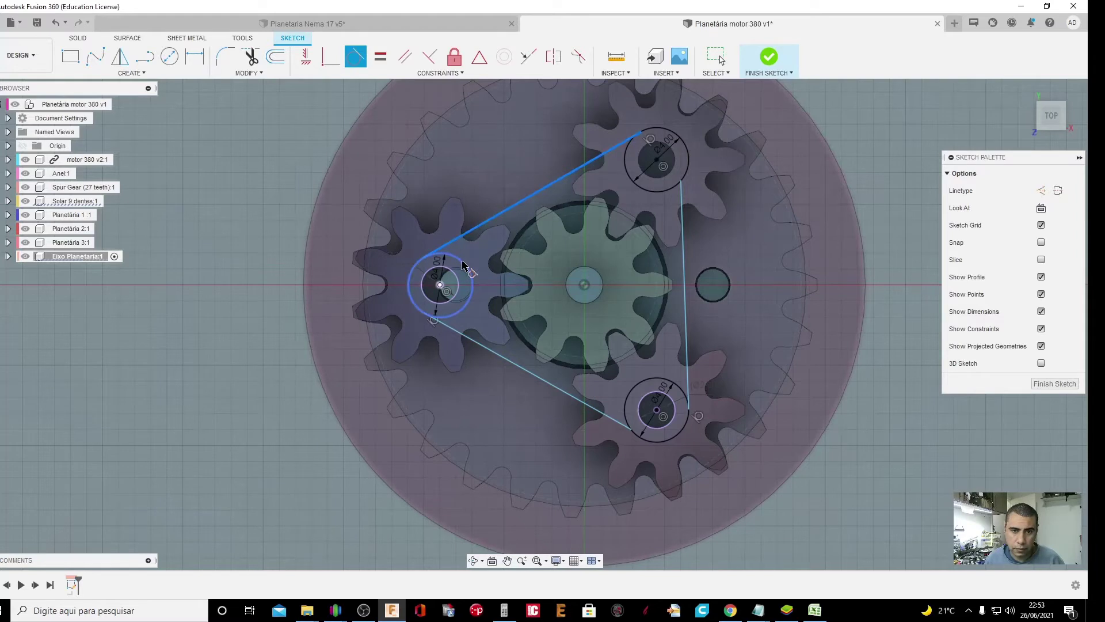
{"action": "left_click", "coordinate": [464, 266]}
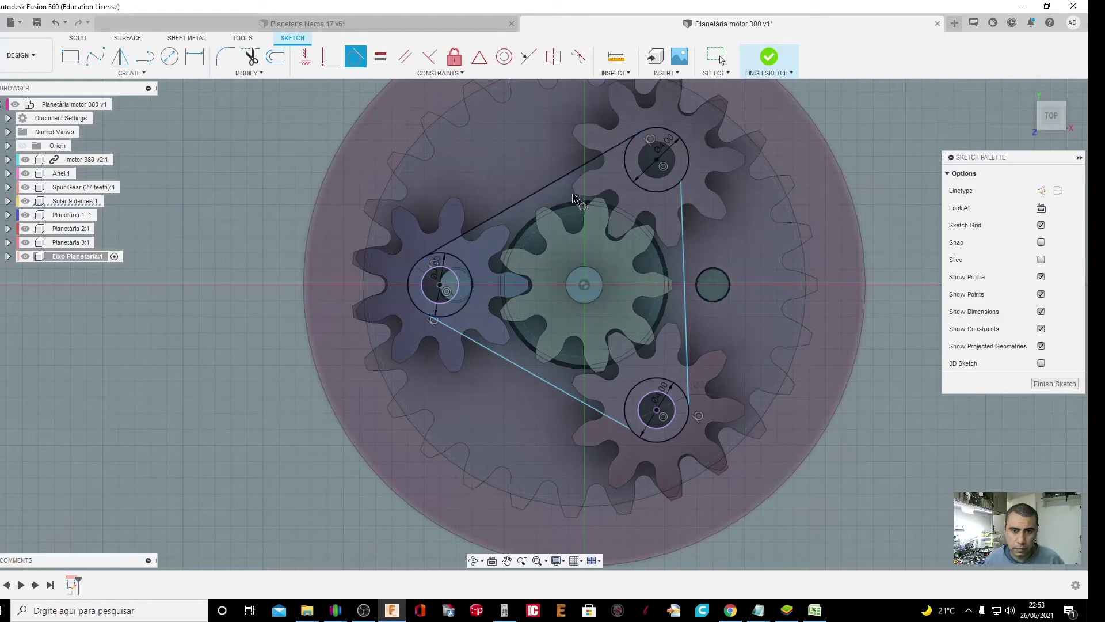
{"action": "left_click", "coordinate": [624, 167]}
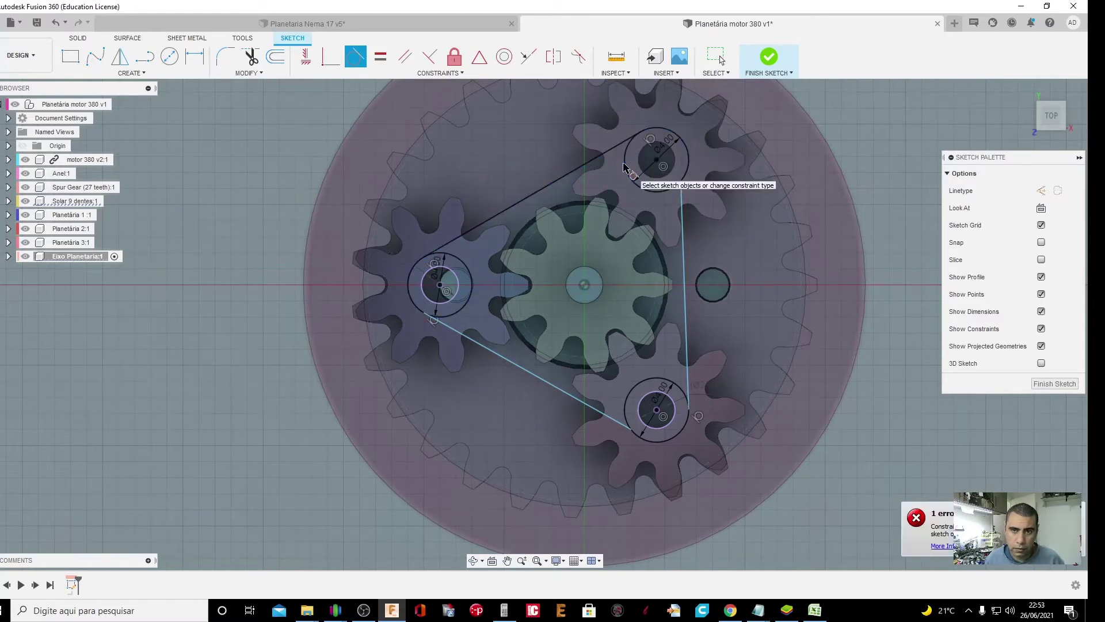
{"action": "left_click", "coordinate": [683, 227]}
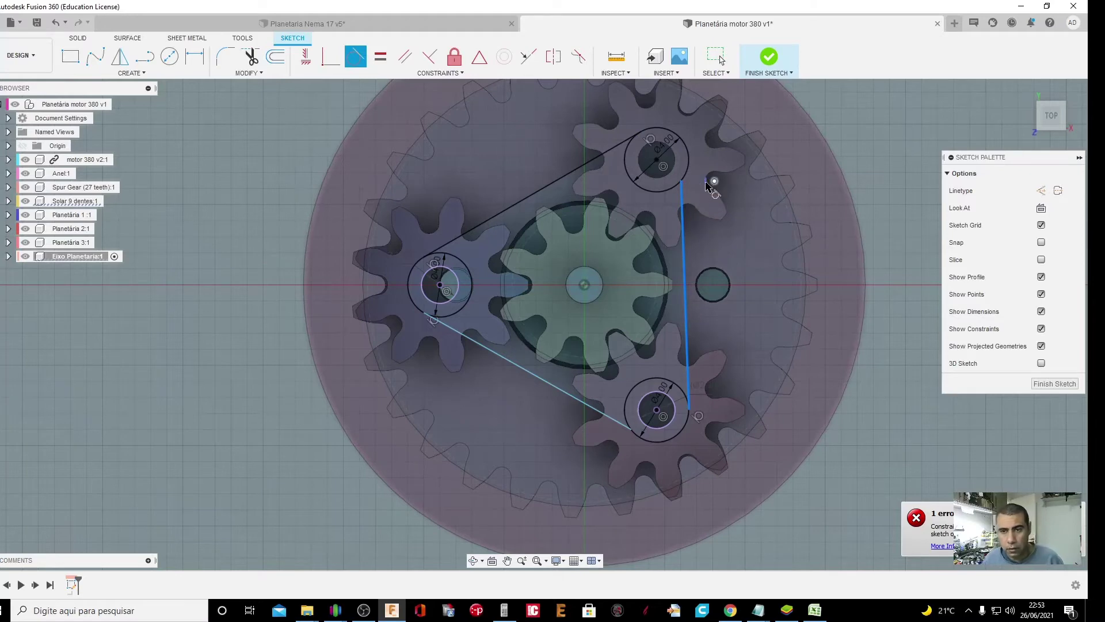
{"action": "scroll", "coordinate": [708, 185], "scroll_direction": "up", "scroll_amount": 2}
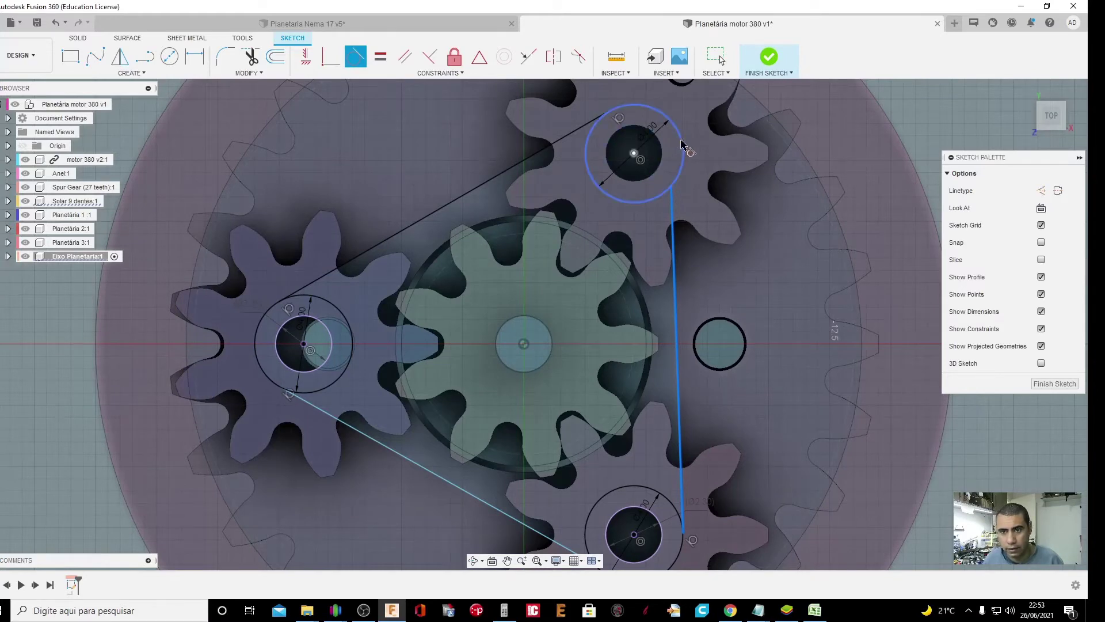
{"action": "left_click", "coordinate": [682, 150]}
{"action": "scroll", "coordinate": [685, 221], "scroll_direction": "down", "scroll_amount": 2}
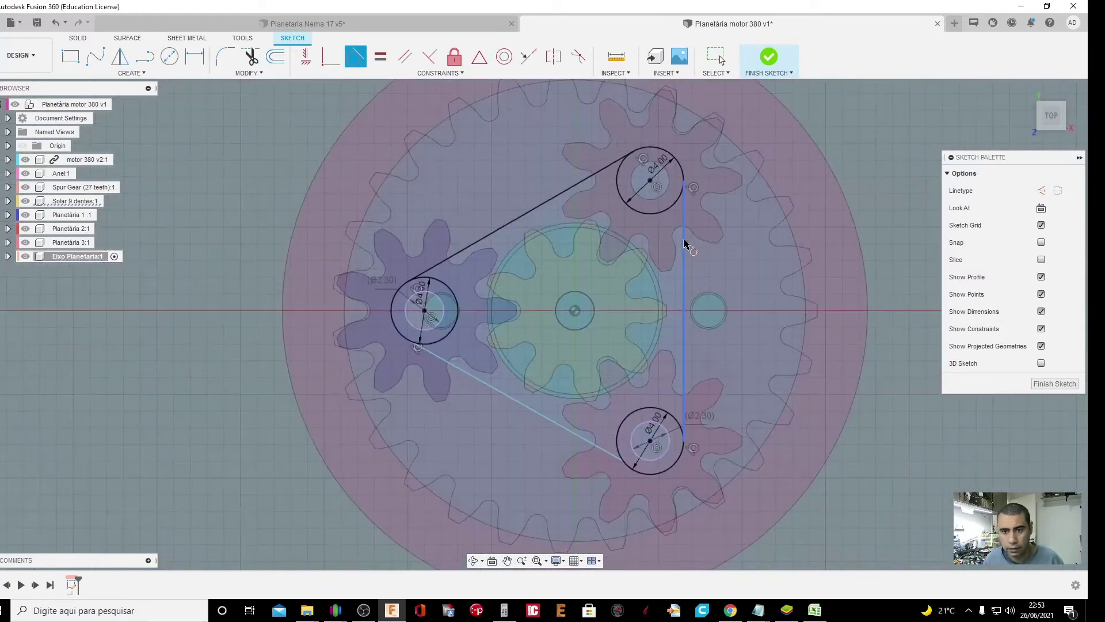
{"action": "scroll", "coordinate": [680, 424], "scroll_direction": "up", "scroll_amount": 1}
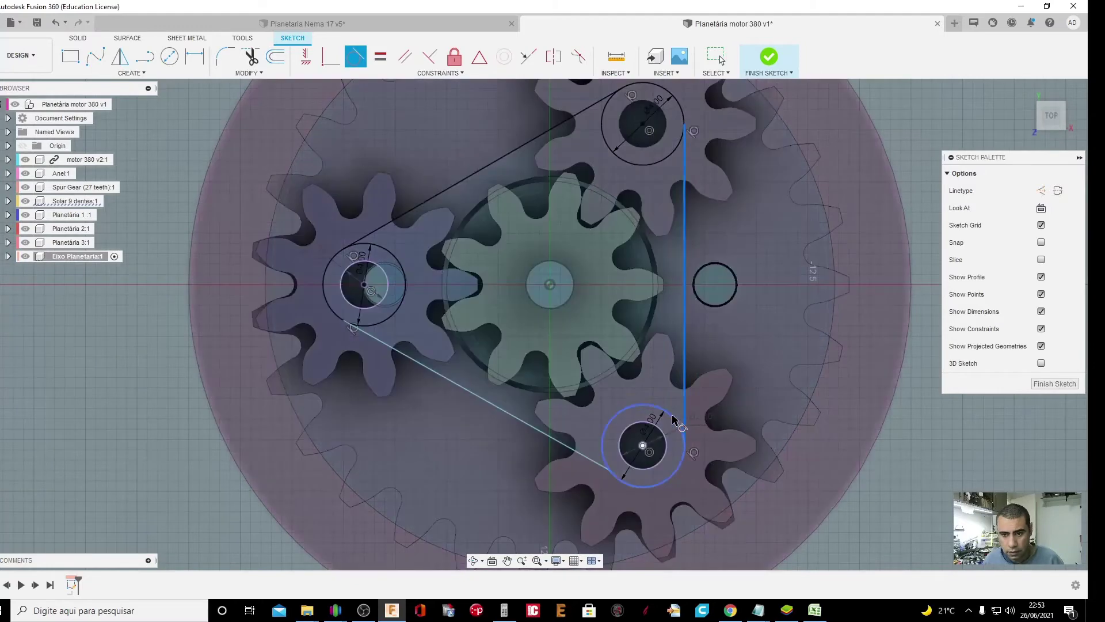
{"action": "left_click", "coordinate": [670, 420]}
{"action": "left_click", "coordinate": [578, 457]}
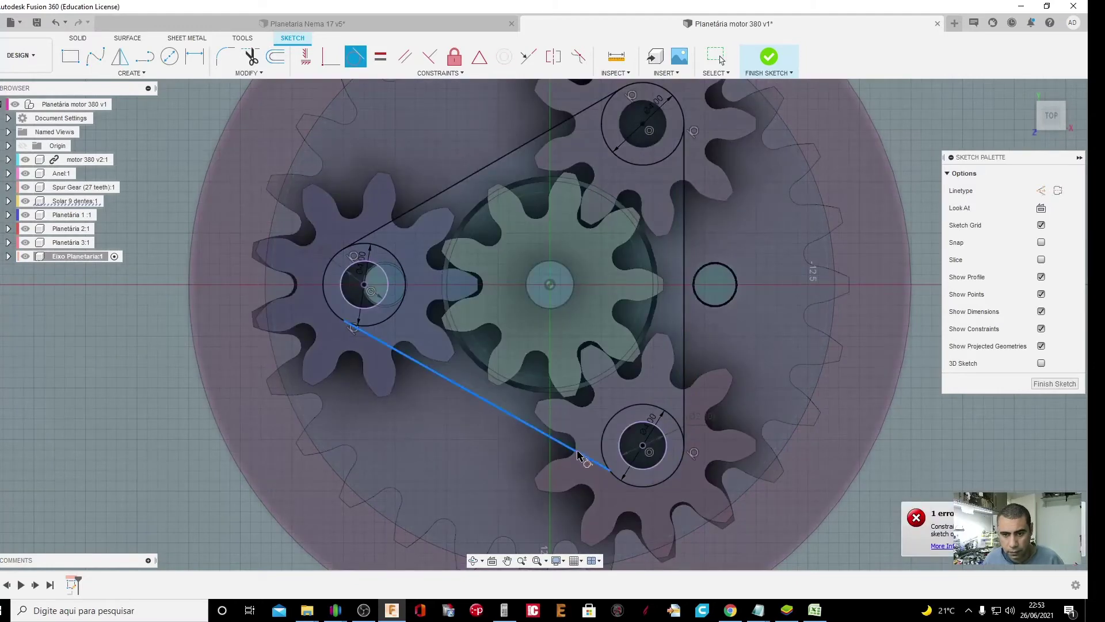
{"action": "left_click", "coordinate": [623, 482]}
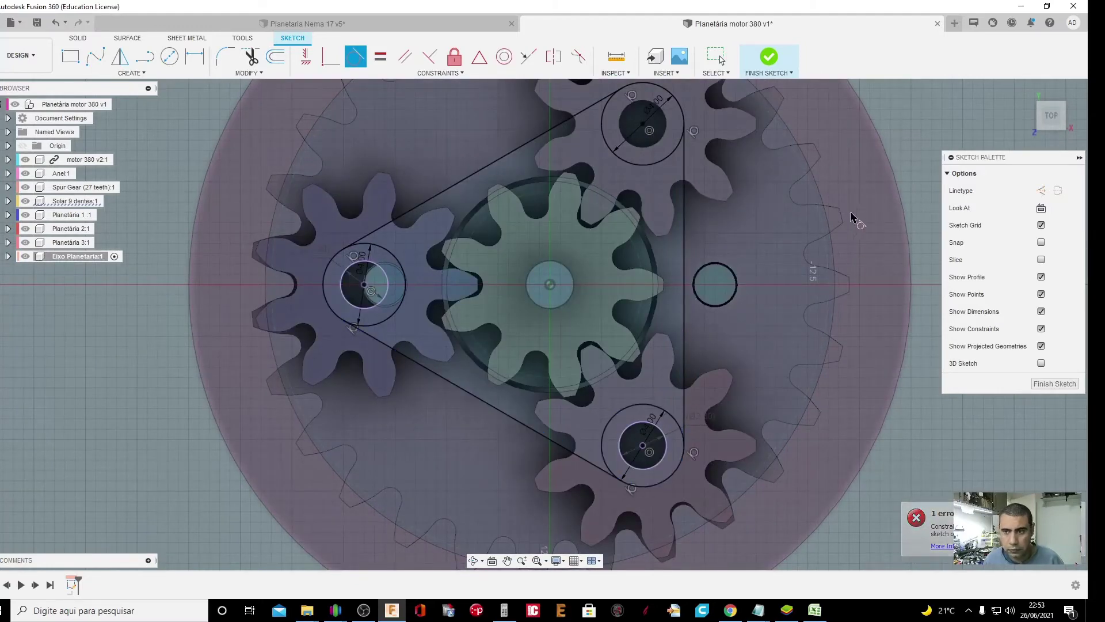
Trim the inner arcs of the left, bottom and top planet circles, then return to the top view
{"action": "left_click", "coordinate": [508, 560]}
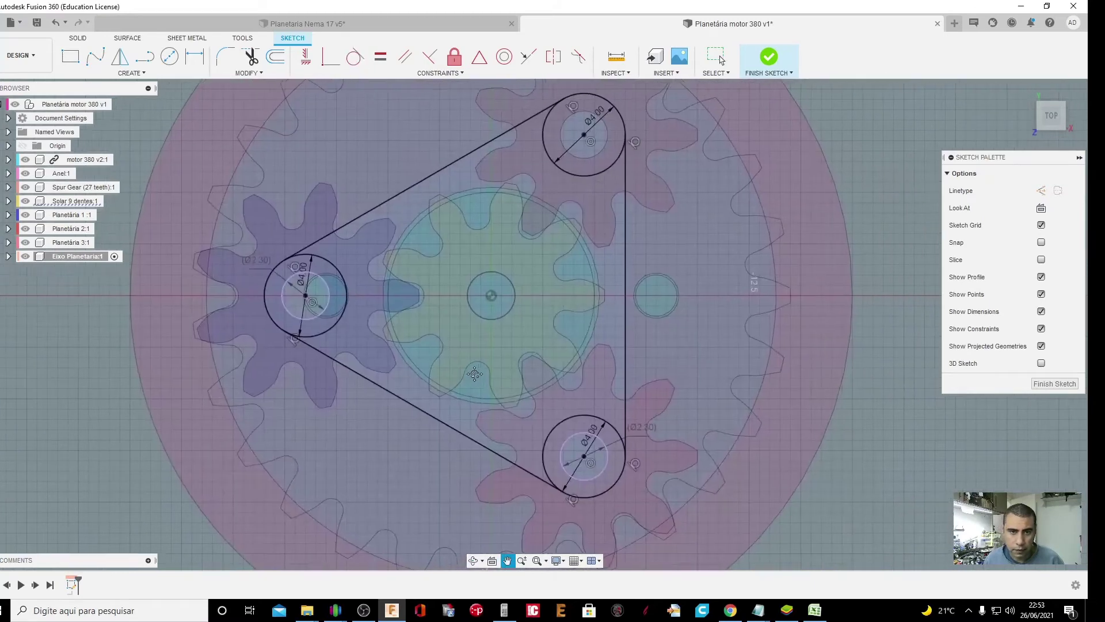
{"action": "left_click_drag", "start_coordinate": [538, 338], "coordinate": [448, 358]}
{"action": "scroll", "coordinate": [448, 358], "scroll_direction": "down", "scroll_amount": 1}
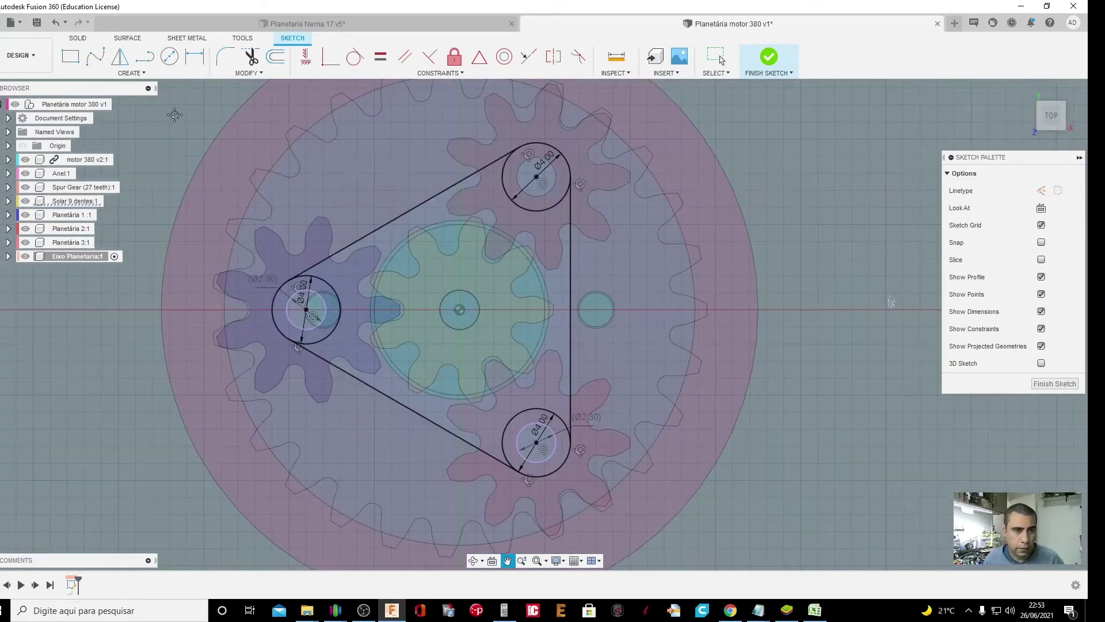
{"action": "key", "text": "t"}
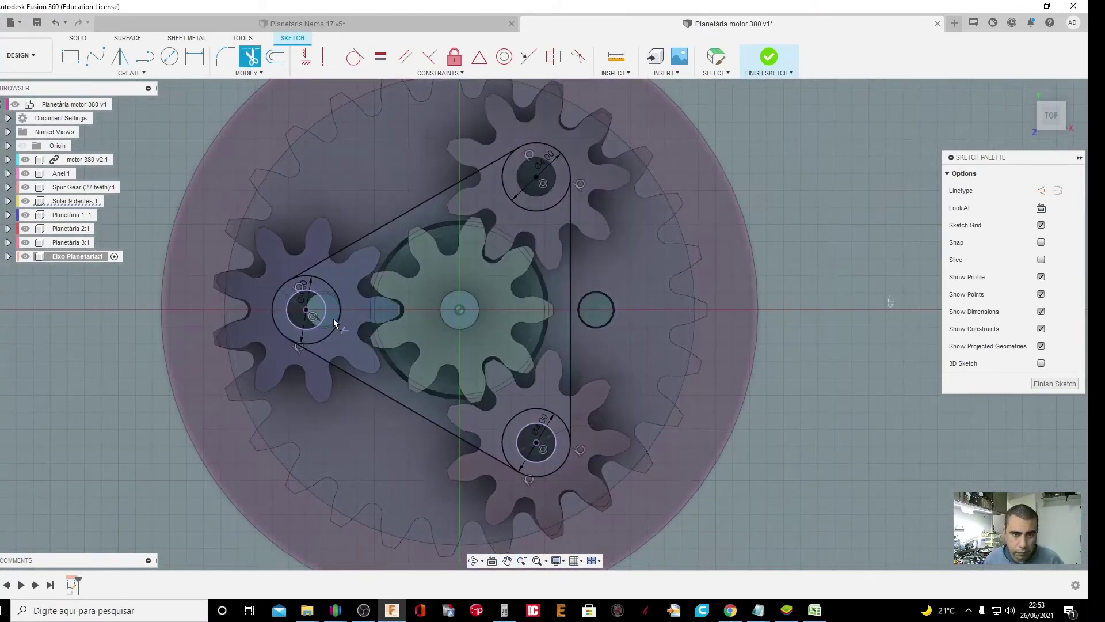
{"action": "left_click", "coordinate": [335, 319]}
{"action": "left_click", "coordinate": [529, 409]}
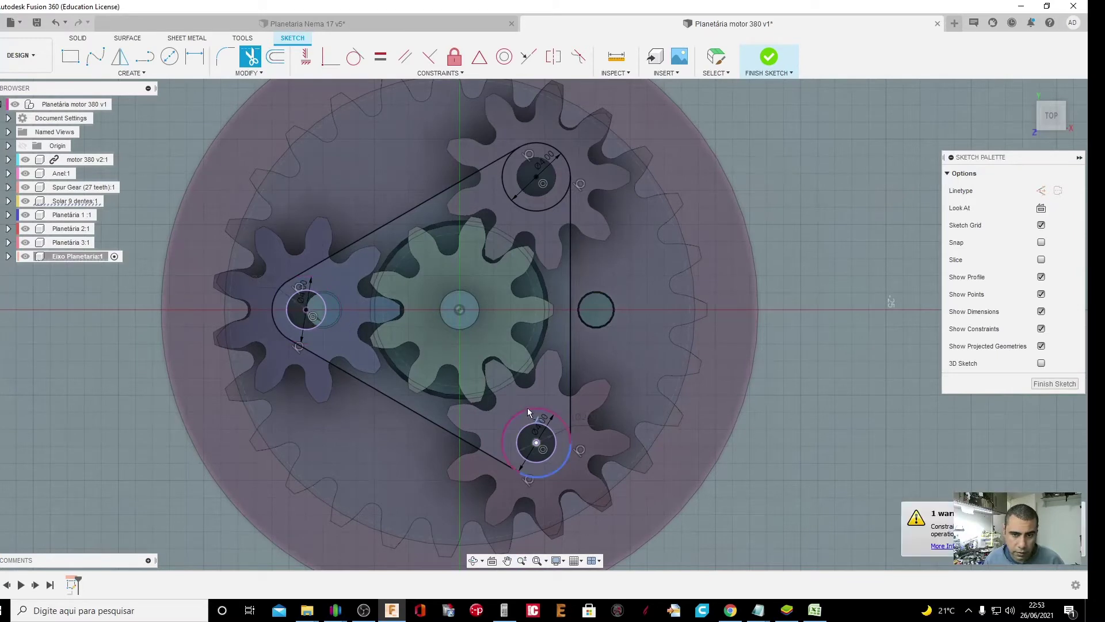
{"action": "left_click", "coordinate": [533, 212]}
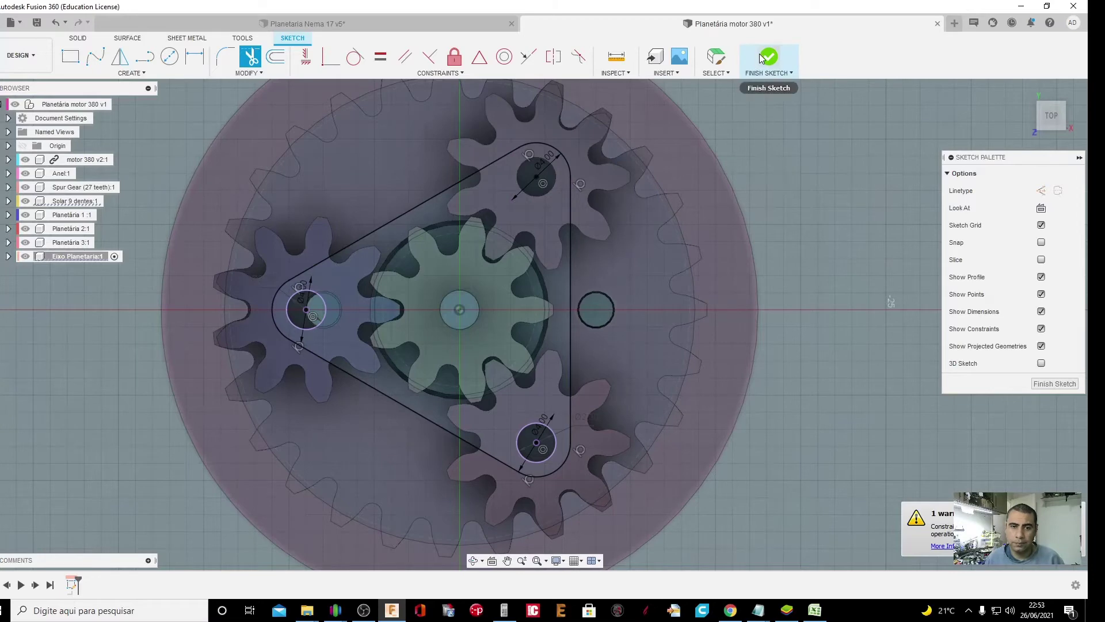
{"action": "left_click", "coordinate": [473, 560]}
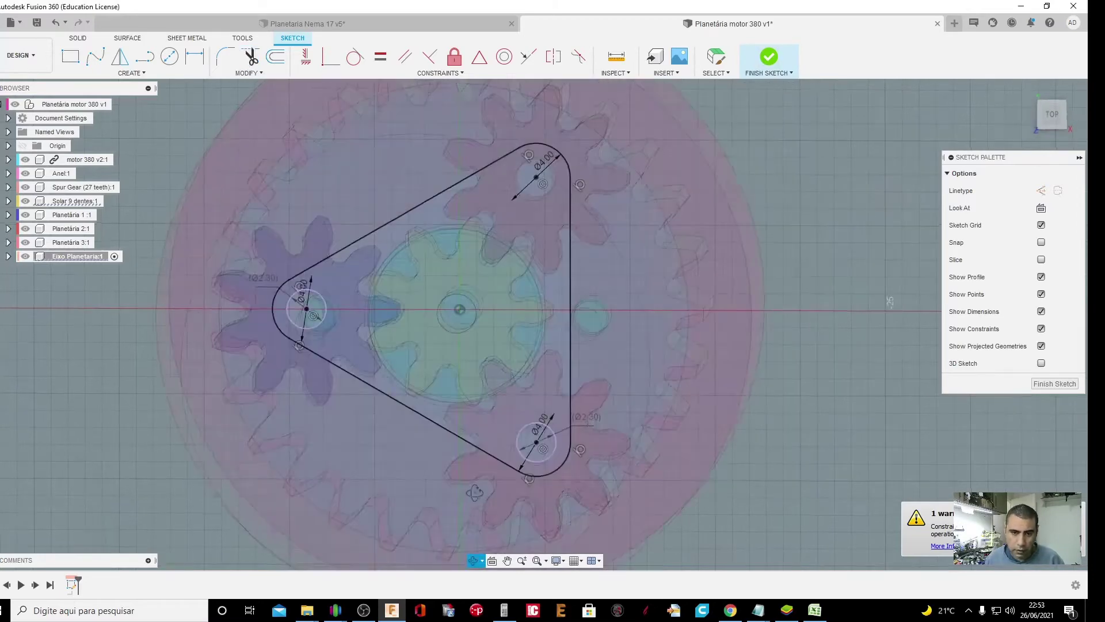
{"action": "mouse_move", "coordinate": [478, 518]}
{"action": "left_mouse_down"}
{"action": "mouse_move", "coordinate": [479, 450]}
{"action": "mouse_move", "coordinate": [480, 518]}
{"action": "left_mouse_up"}
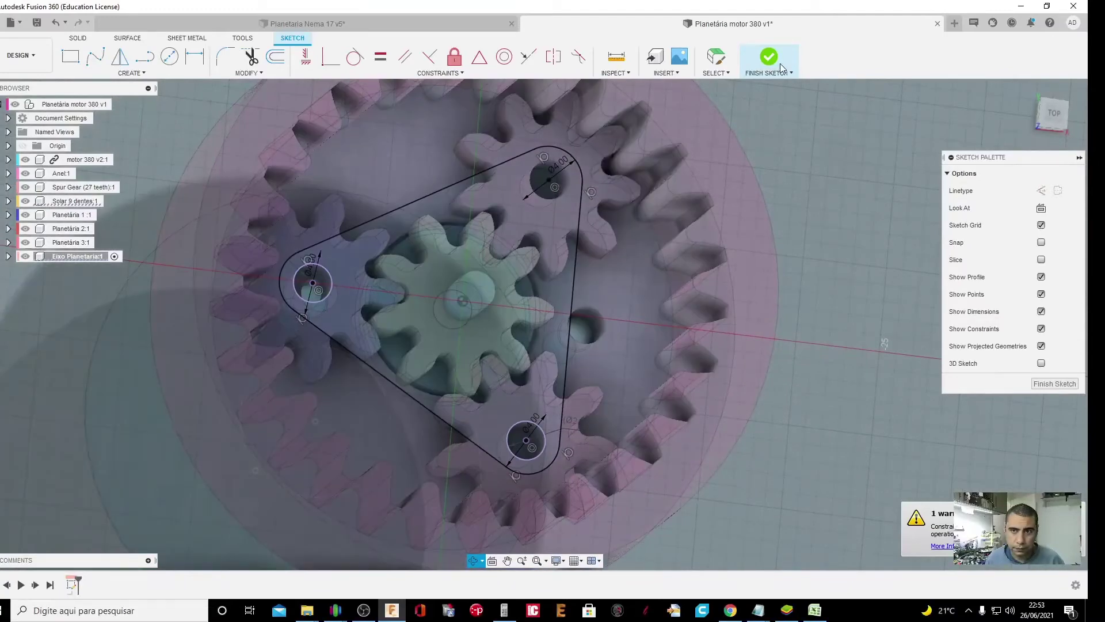
{"action": "mouse_move", "coordinate": [1053, 114]}
{"action": "left_click", "coordinate": [1058, 123]}
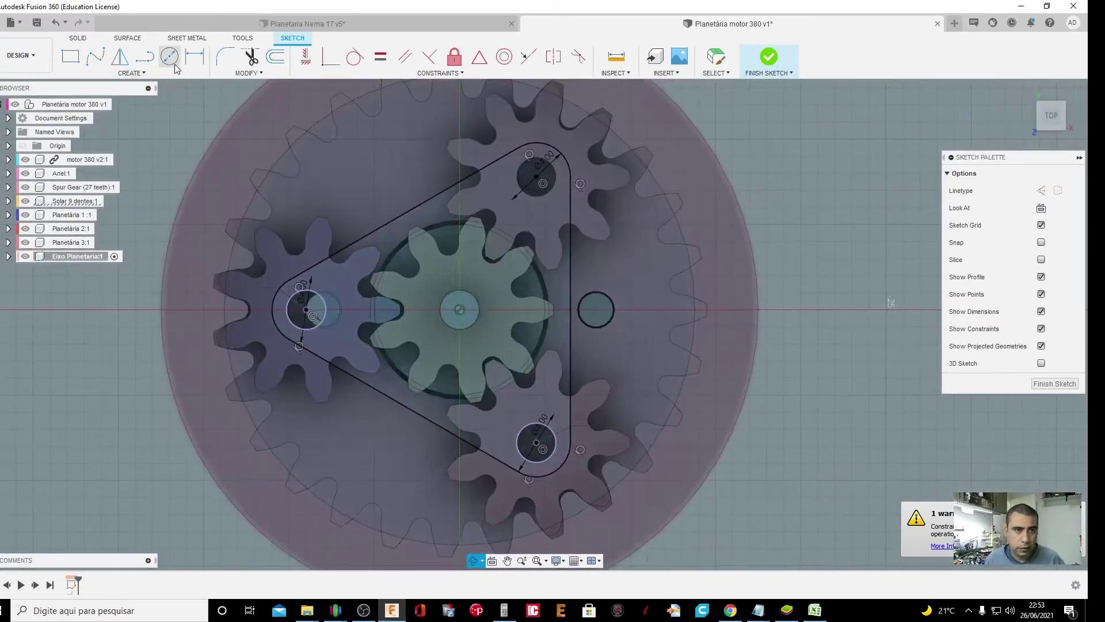
Draw a 3 mm circle at the sun gear centre and tilt the view to check it
{"action": "left_click", "coordinate": [175, 64]}
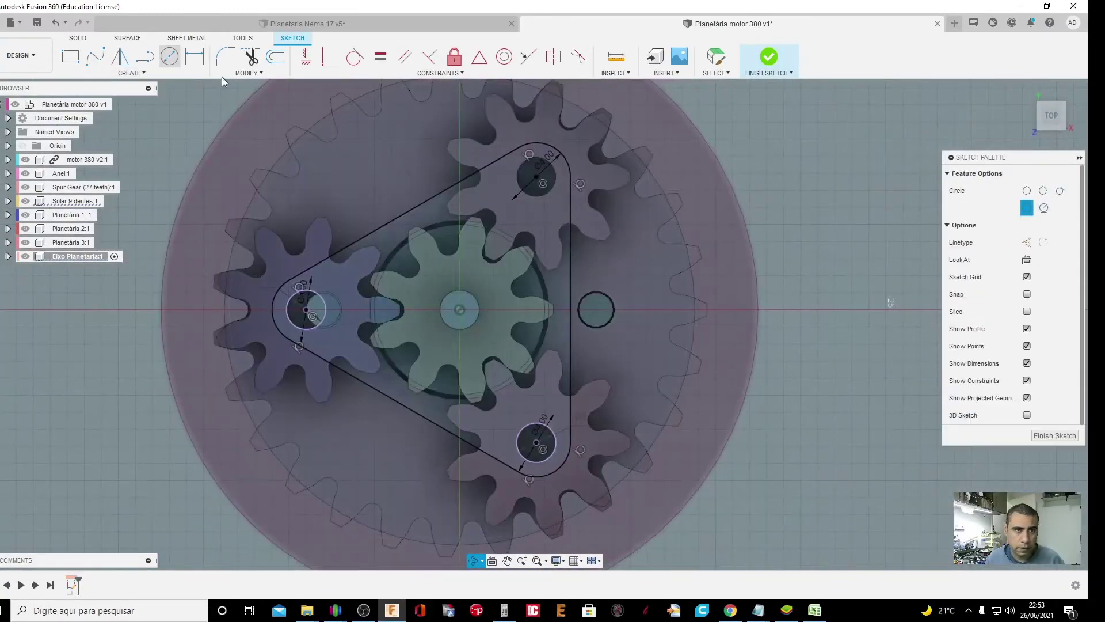
{"action": "left_click", "coordinate": [461, 310]}
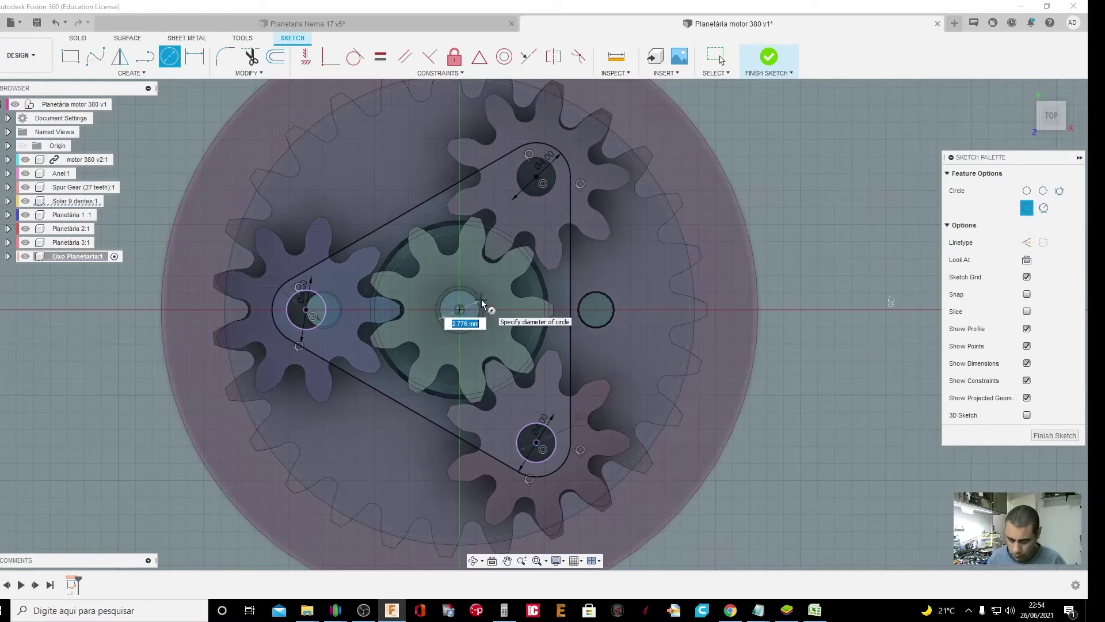
{"action": "key", "text": "Return"}
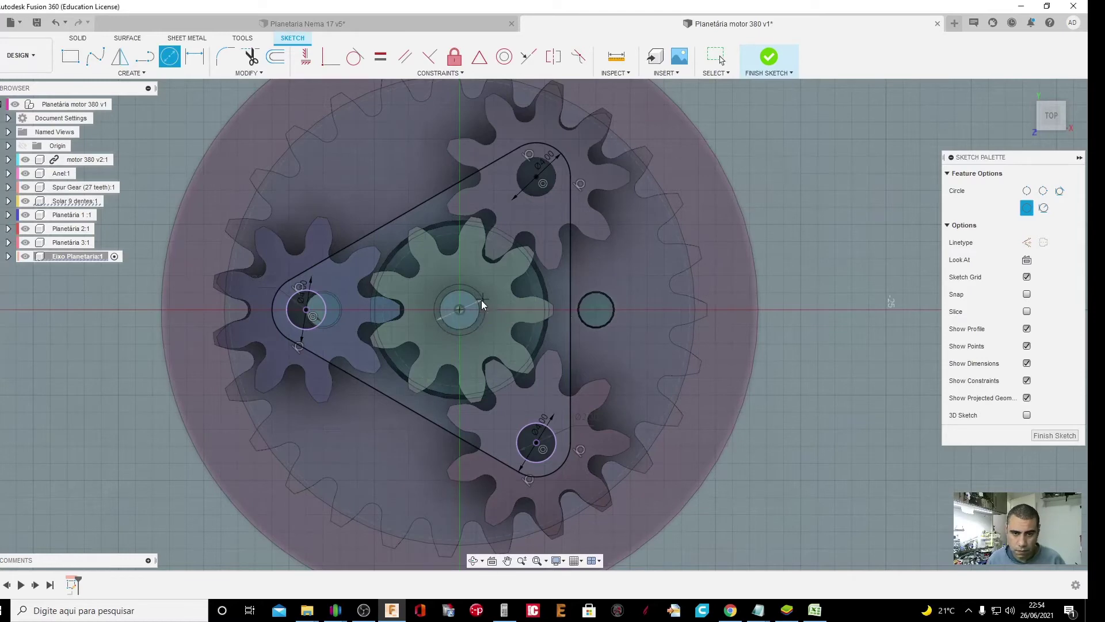
{"action": "key", "text": "Escape"}
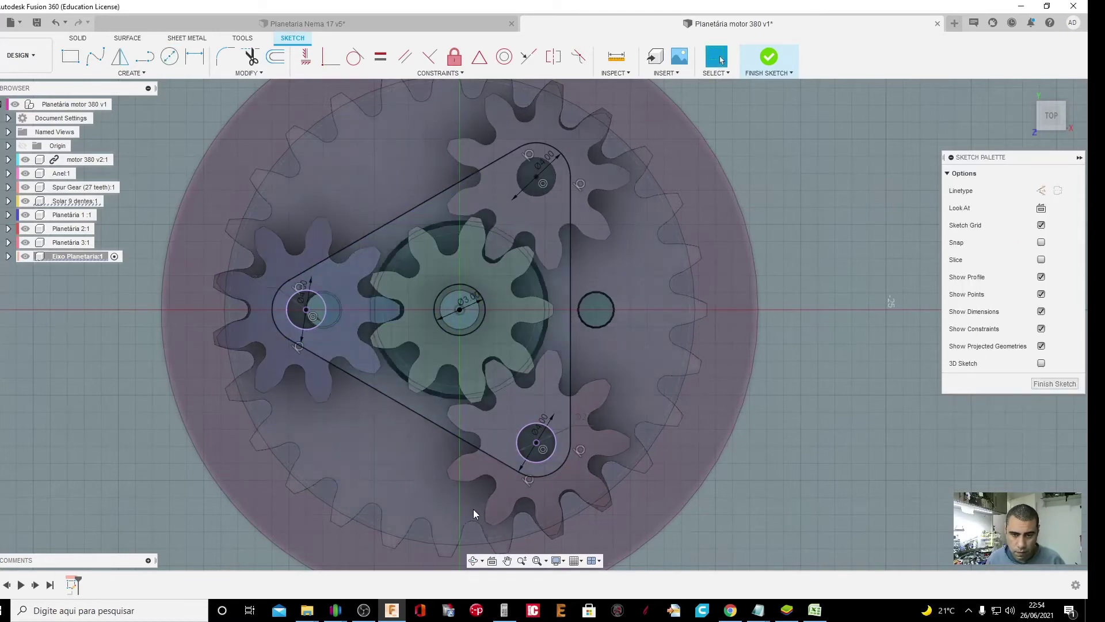
{"action": "left_click", "coordinate": [473, 560]}
{"action": "mouse_move", "coordinate": [469, 513]}
{"action": "left_mouse_down"}
{"action": "mouse_move", "coordinate": [472, 422]}
{"action": "mouse_move", "coordinate": [431, 470]}
{"action": "mouse_move", "coordinate": [423, 464]}
{"action": "left_mouse_up"}
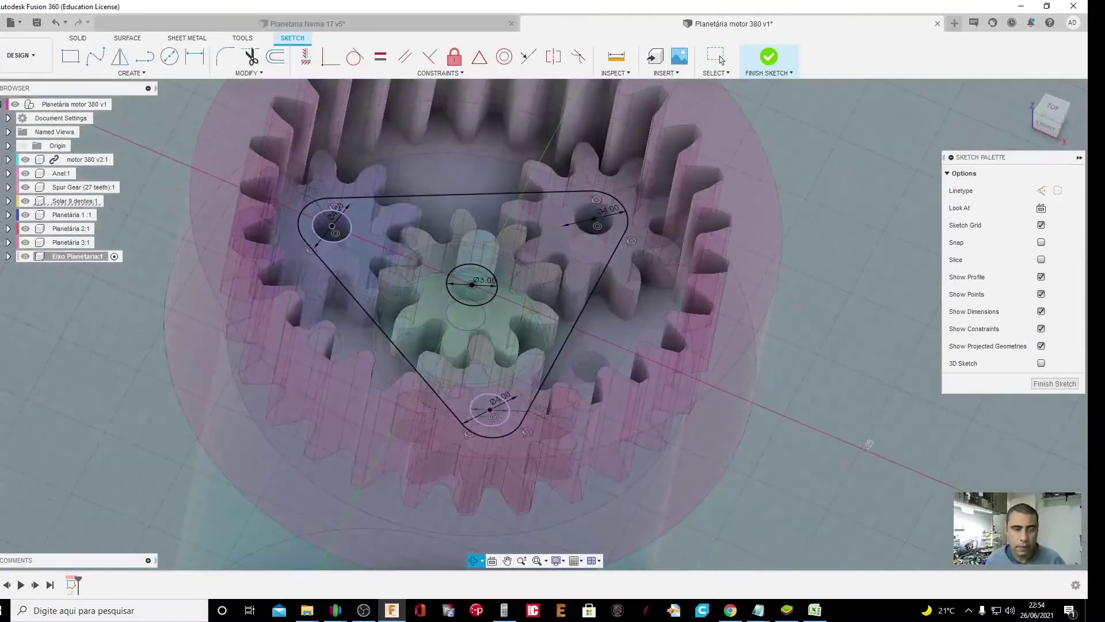
Finish the carrier sketch and select the triangle regions and two upper pin-hole profiles to extrude
{"action": "left_click", "coordinate": [771, 57]}
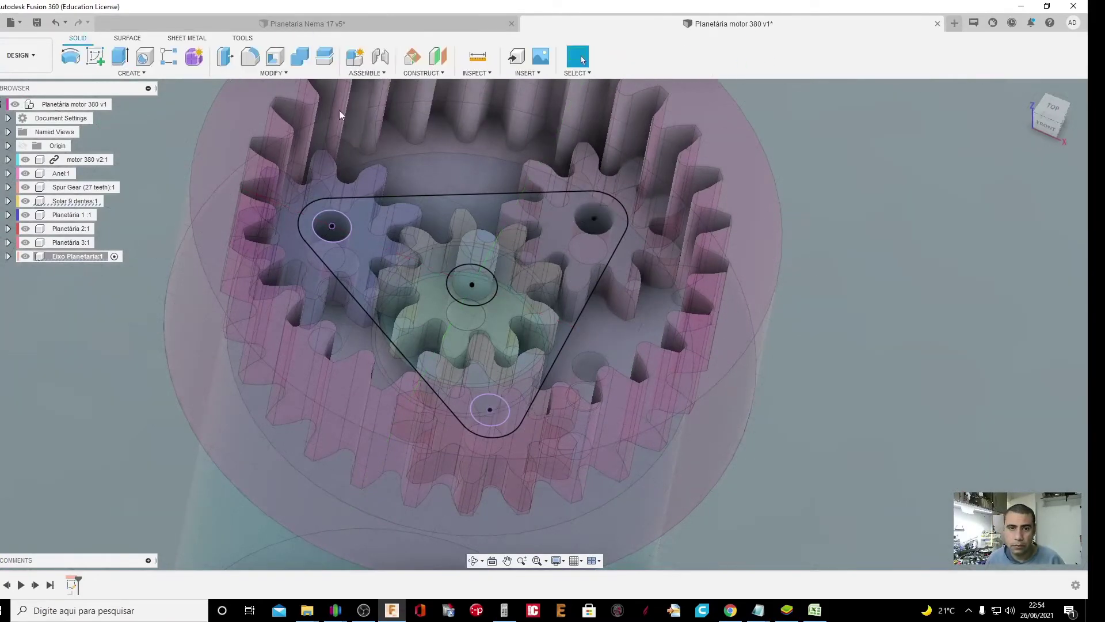
{"action": "key", "text": "e"}
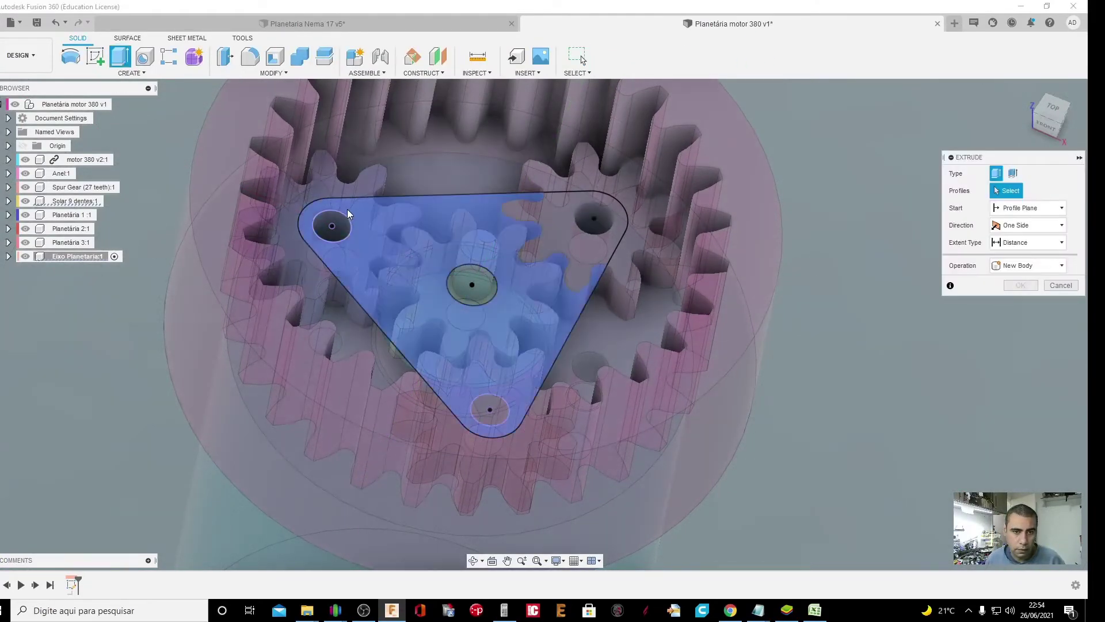
{"action": "left_click", "coordinate": [335, 223]}
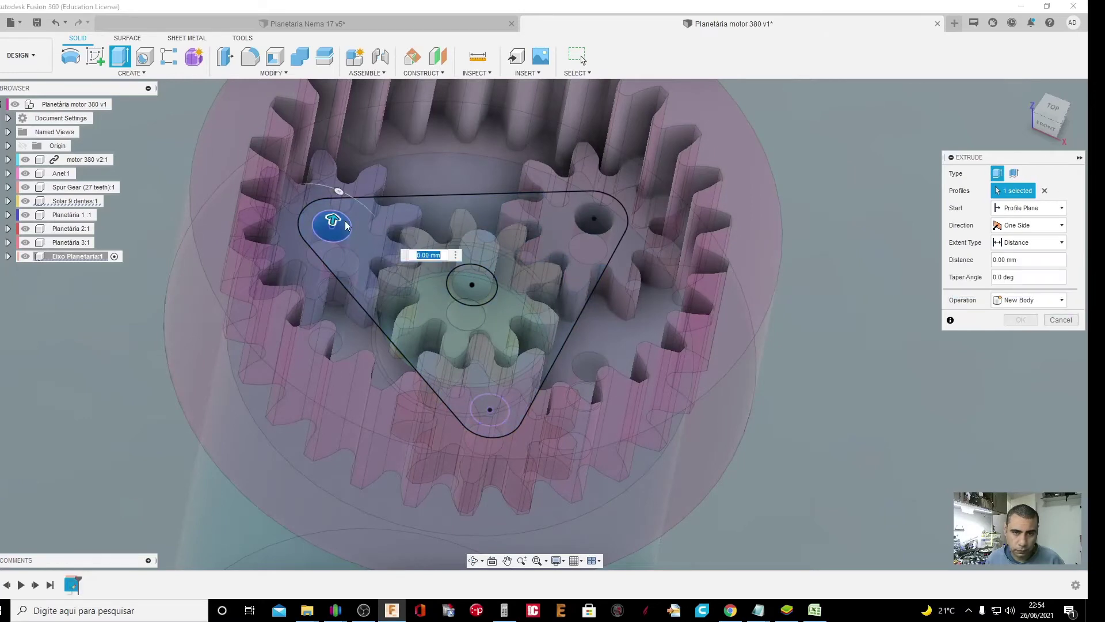
{"action": "left_click", "coordinate": [378, 217]}
{"action": "left_click", "coordinate": [595, 220]}
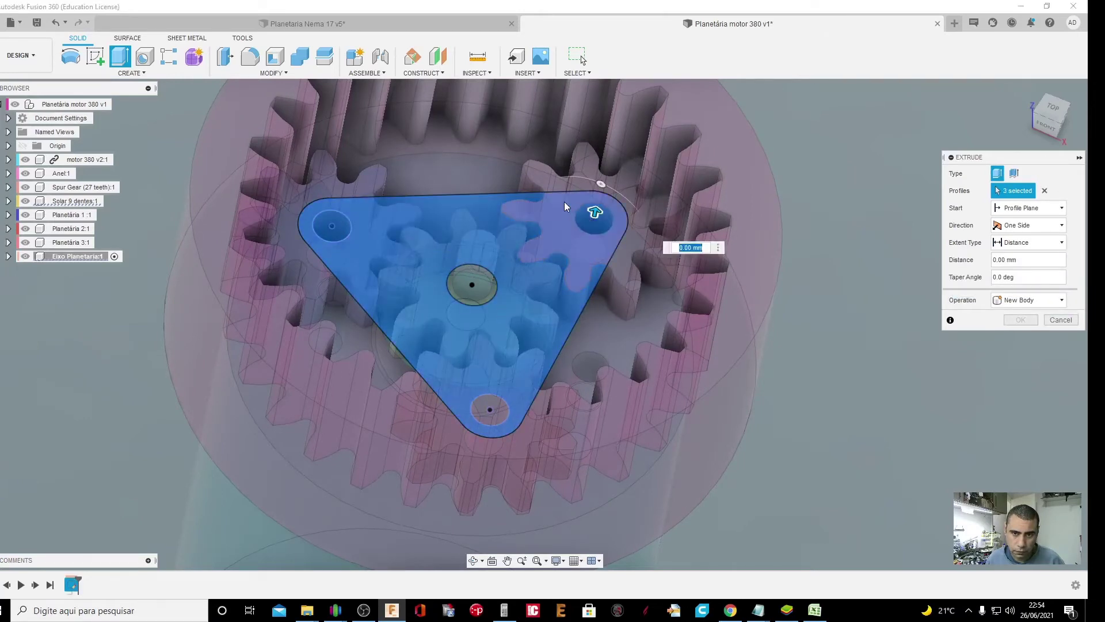
{"action": "left_click", "coordinate": [517, 252]}
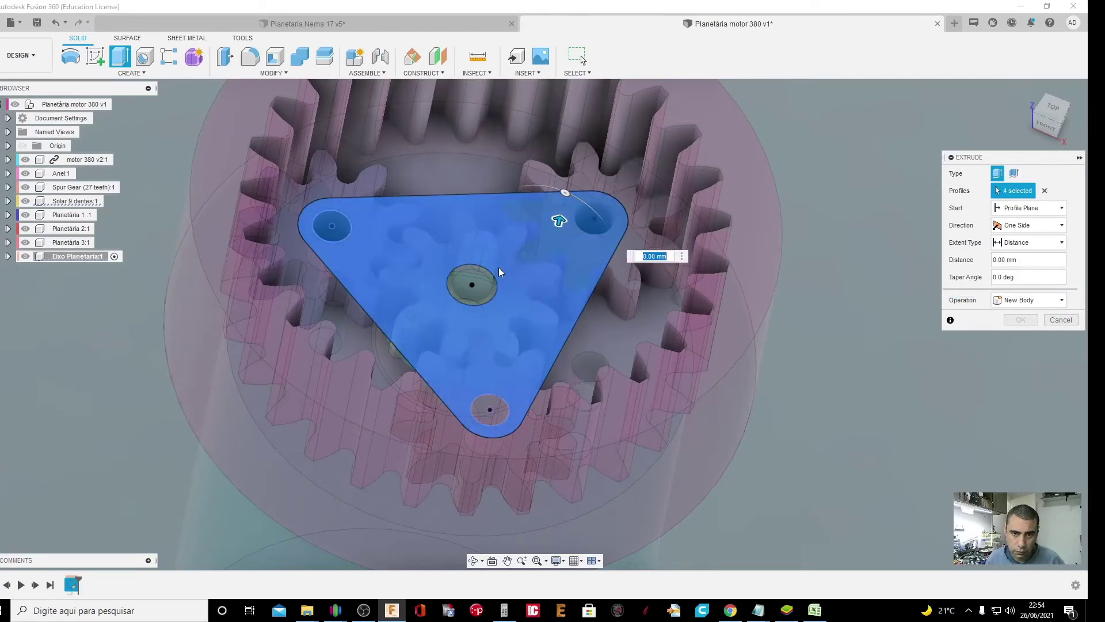
Add the bottom pin-hole profile and extrude the selection 2 mm as a new body
{"action": "scroll", "coordinate": [575, 202], "scroll_direction": "up", "scroll_amount": 2}
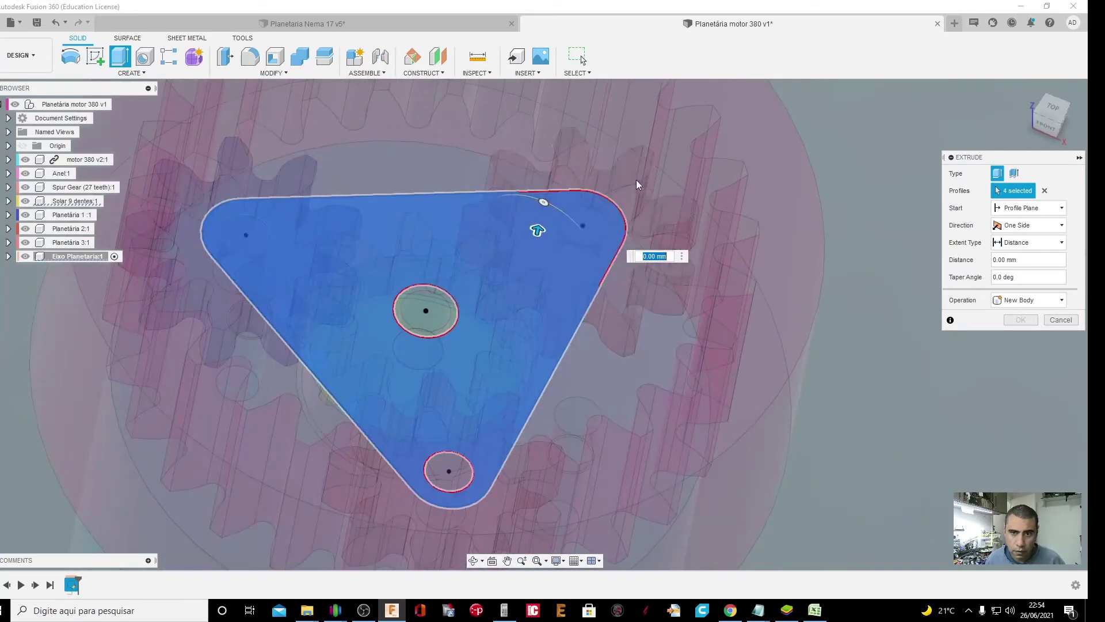
{"action": "scroll", "coordinate": [637, 179], "scroll_direction": "up", "scroll_amount": 3}
{"action": "scroll", "coordinate": [451, 188], "scroll_direction": "up", "scroll_amount": 2}
{"action": "scroll", "coordinate": [451, 188], "scroll_direction": "up", "scroll_amount": 1}
{"action": "scroll", "coordinate": [451, 187], "scroll_direction": "down", "scroll_amount": 3}
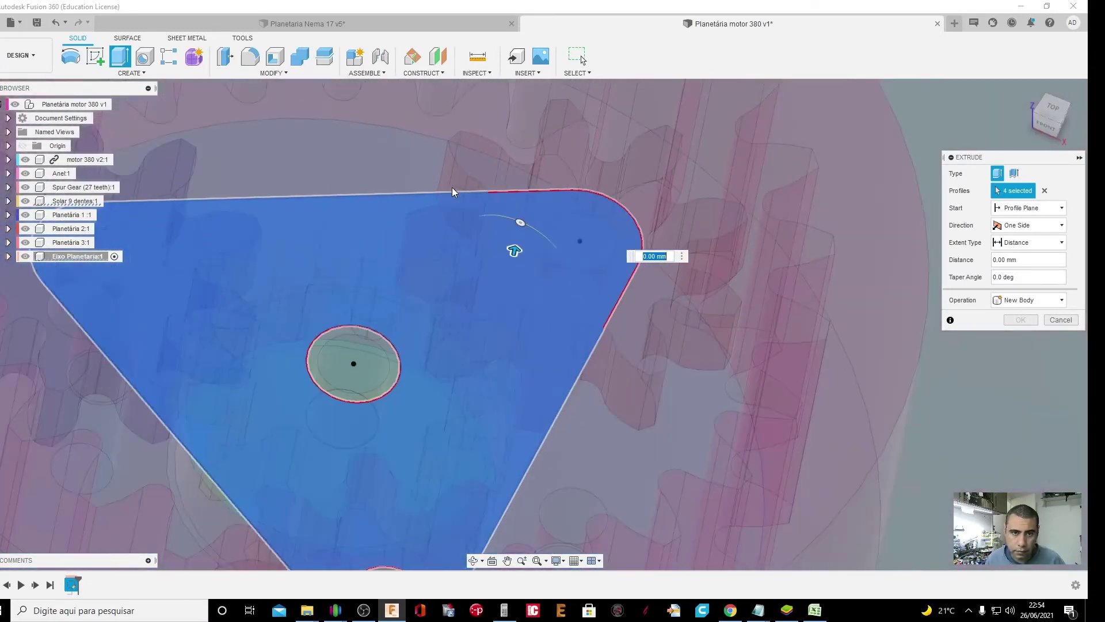
{"action": "scroll", "coordinate": [305, 208], "scroll_direction": "down", "scroll_amount": 1}
{"action": "scroll", "coordinate": [305, 213], "scroll_direction": "down", "scroll_amount": 1}
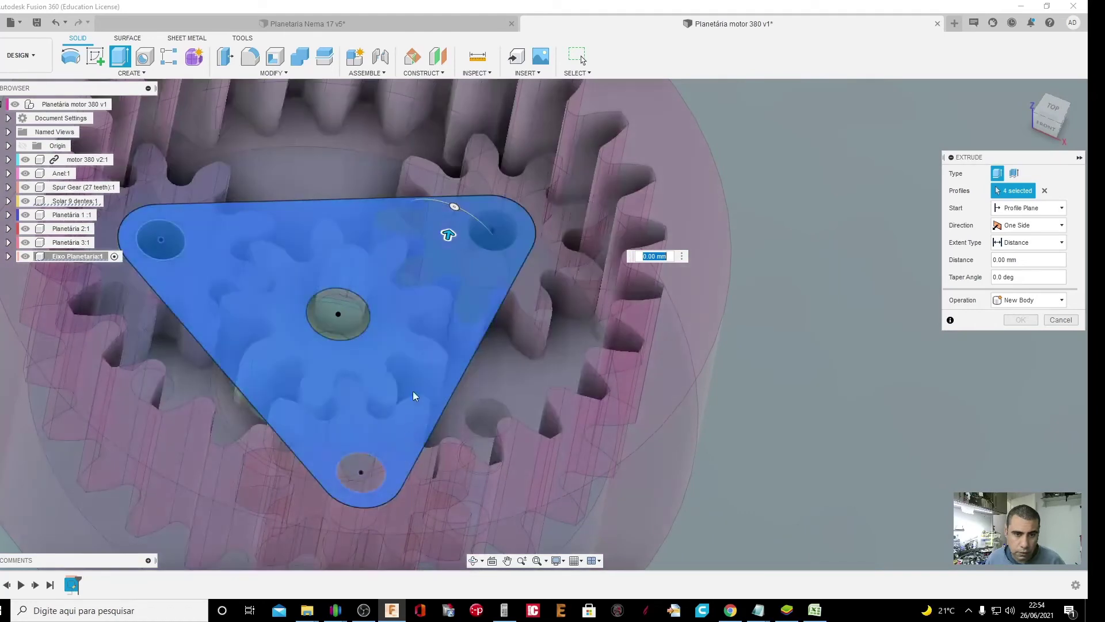
{"action": "left_click", "coordinate": [347, 472]}
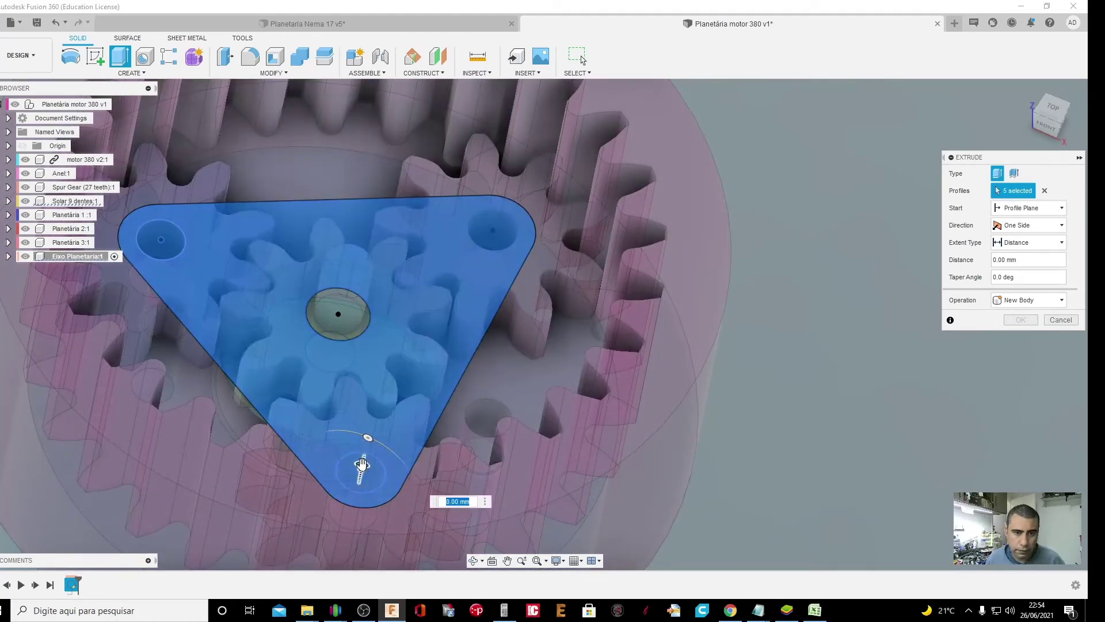
{"action": "left_click_drag", "start_coordinate": [362, 465], "coordinate": [363, 441]}
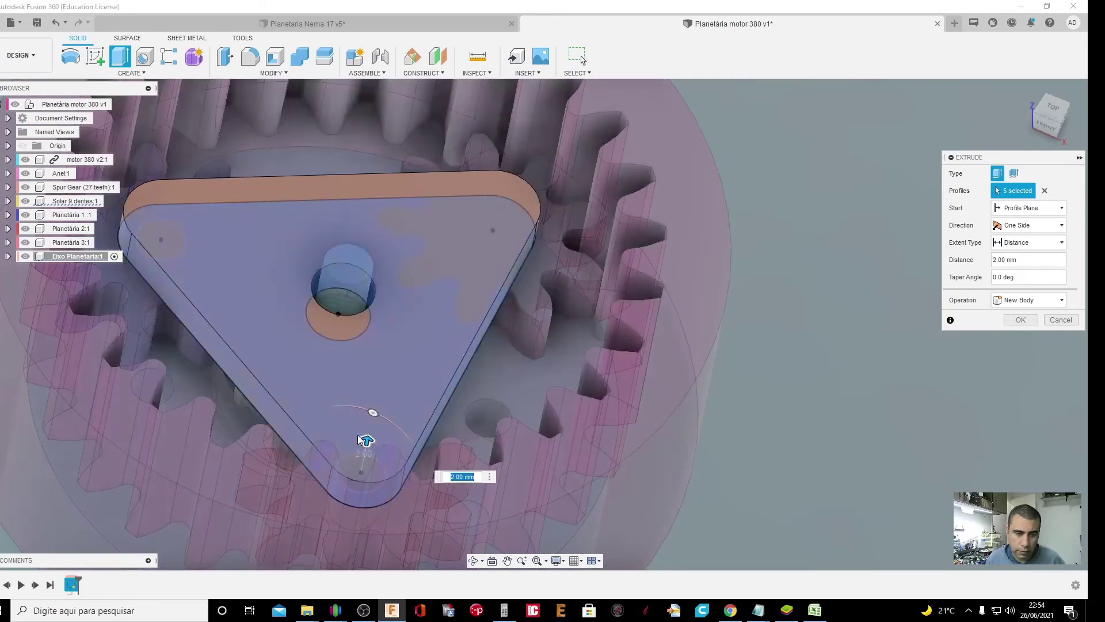
{"action": "left_click", "coordinate": [1019, 320]}
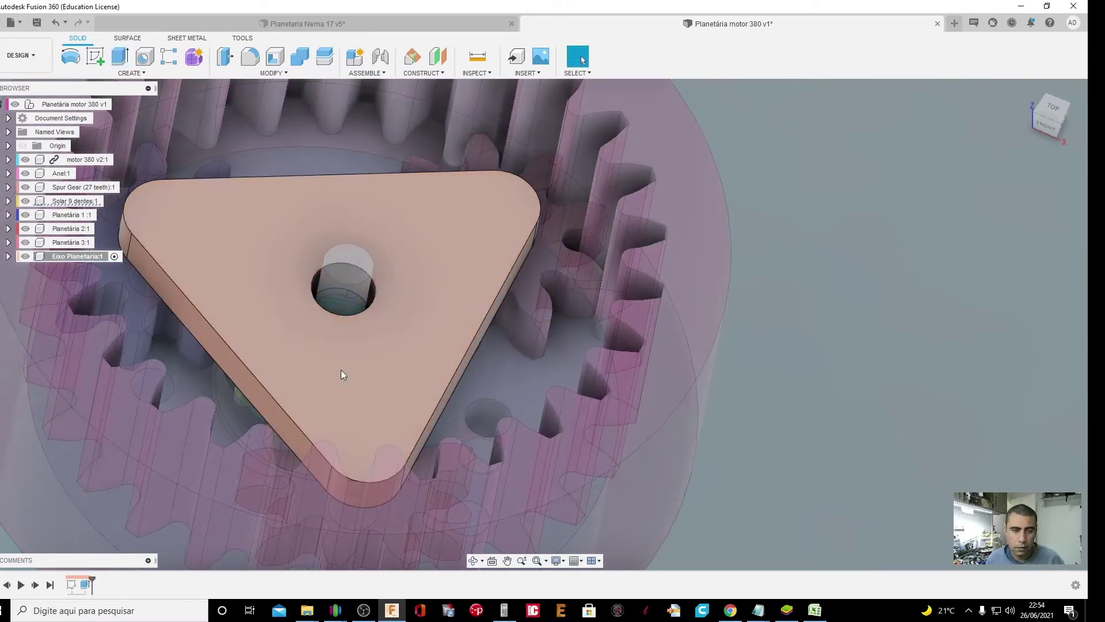
{"action": "scroll", "coordinate": [340, 357], "scroll_direction": "down", "scroll_amount": 3}
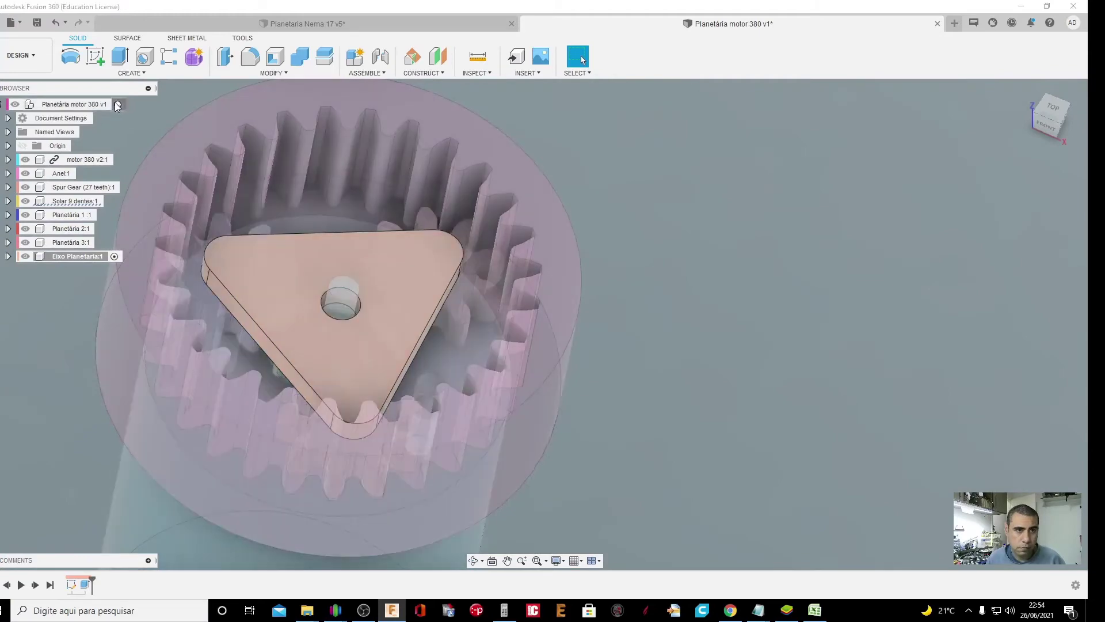
Activate the root assembly and orbit the model to a tilted top-down view
{"action": "left_click", "coordinate": [118, 107]}
{"action": "left_click", "coordinate": [473, 561]}
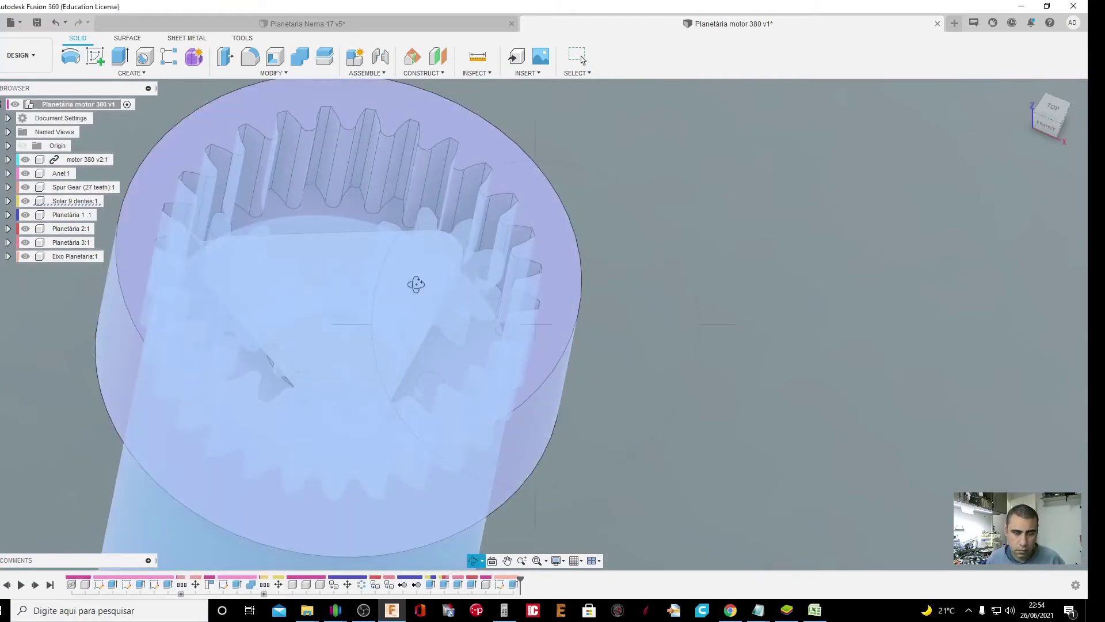
{"action": "key", "text": "Escape"}
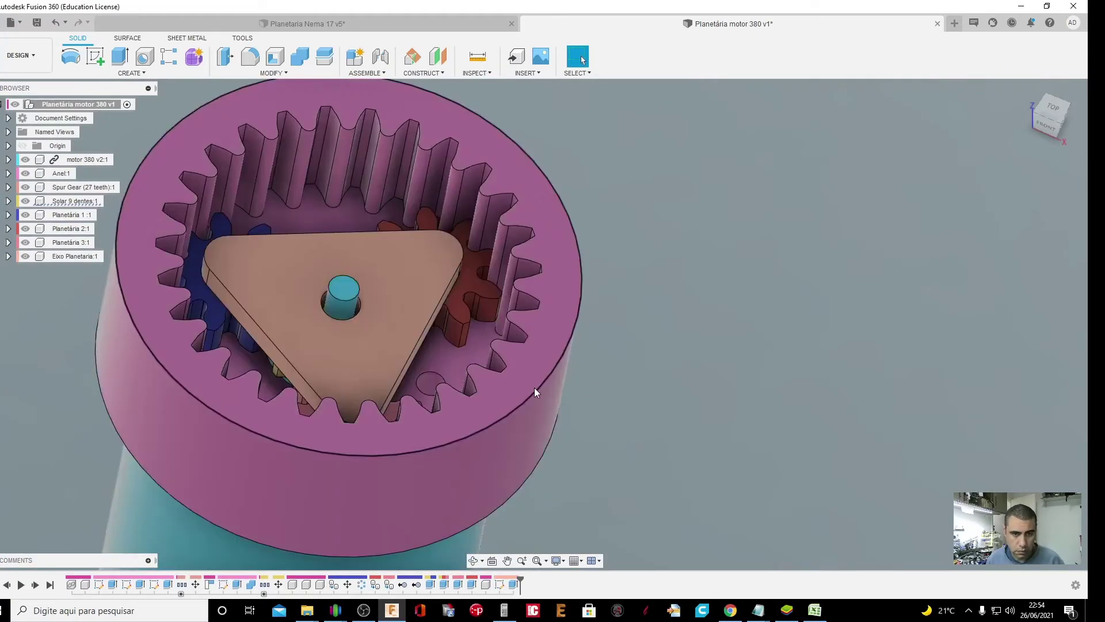
{"action": "left_click", "coordinate": [473, 561]}
{"action": "mouse_move", "coordinate": [415, 345]}
{"action": "left_mouse_down"}
{"action": "mouse_move", "coordinate": [397, 374]}
{"action": "mouse_move", "coordinate": [429, 260]}
{"action": "left_mouse_up"}
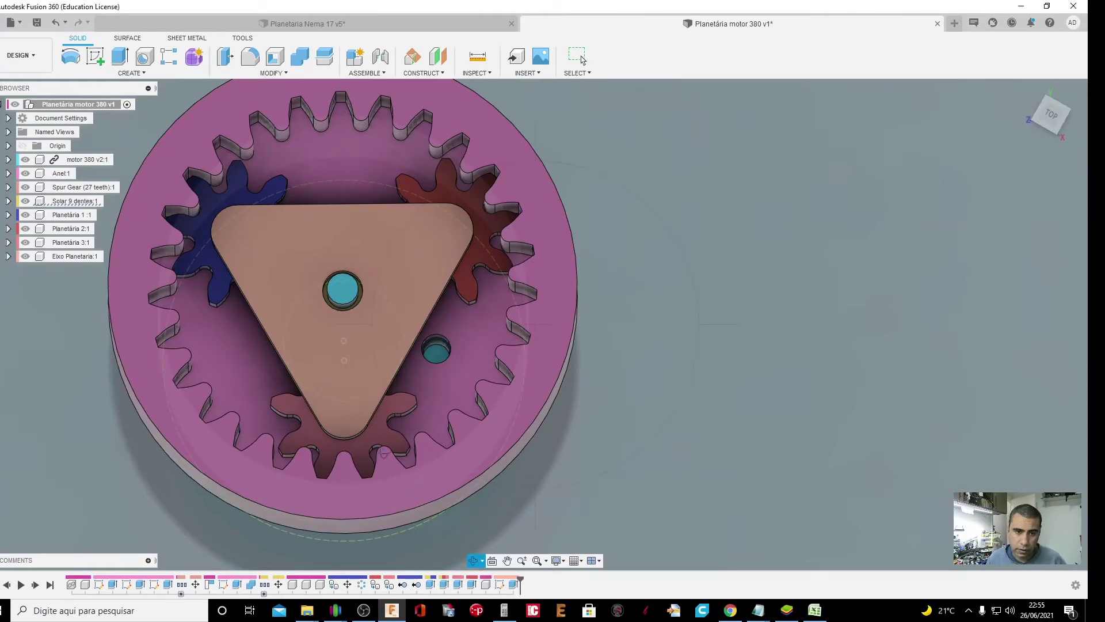
{"action": "left_click_drag", "start_coordinate": [383, 454], "coordinate": [373, 408]}
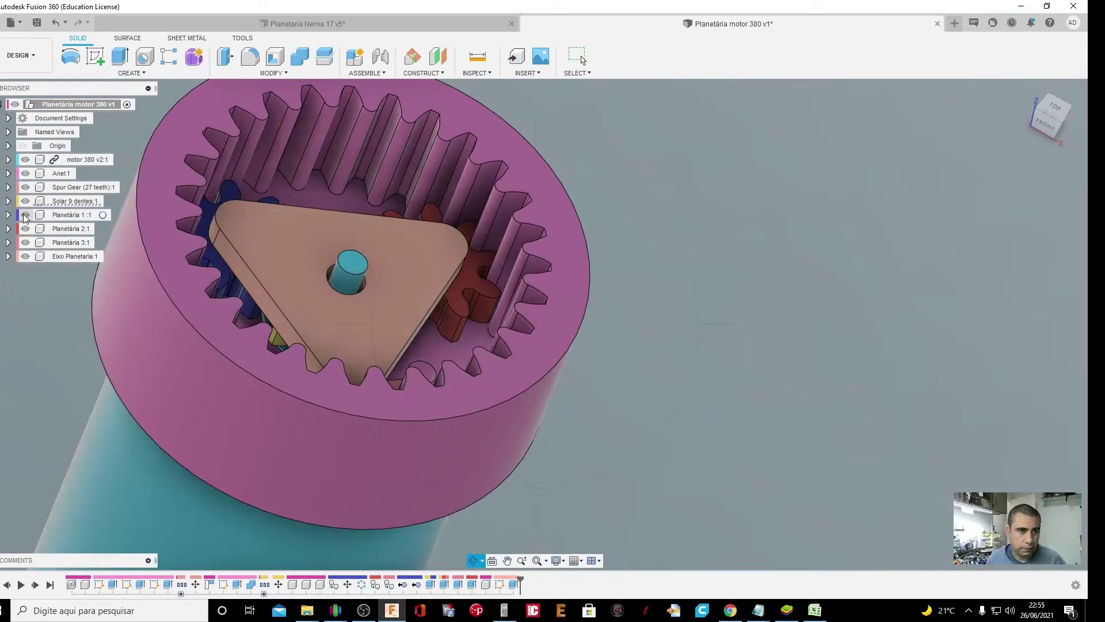
Hide the Anel ring and start a sketch on the carrier plate's top face
{"action": "left_click", "coordinate": [25, 173]}
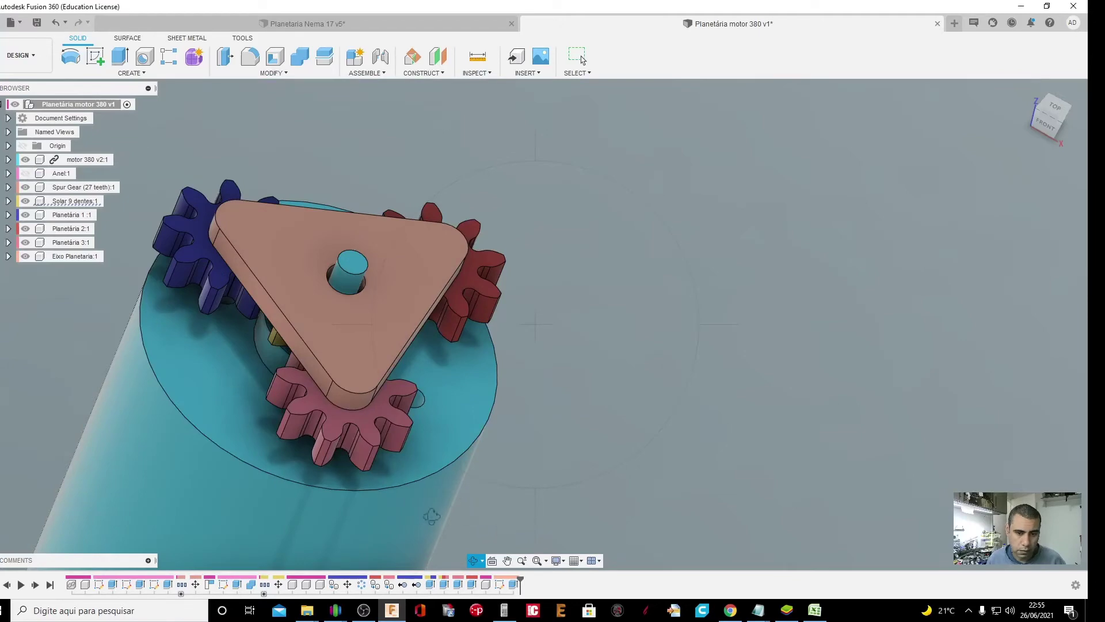
{"action": "left_click", "coordinate": [95, 56]}
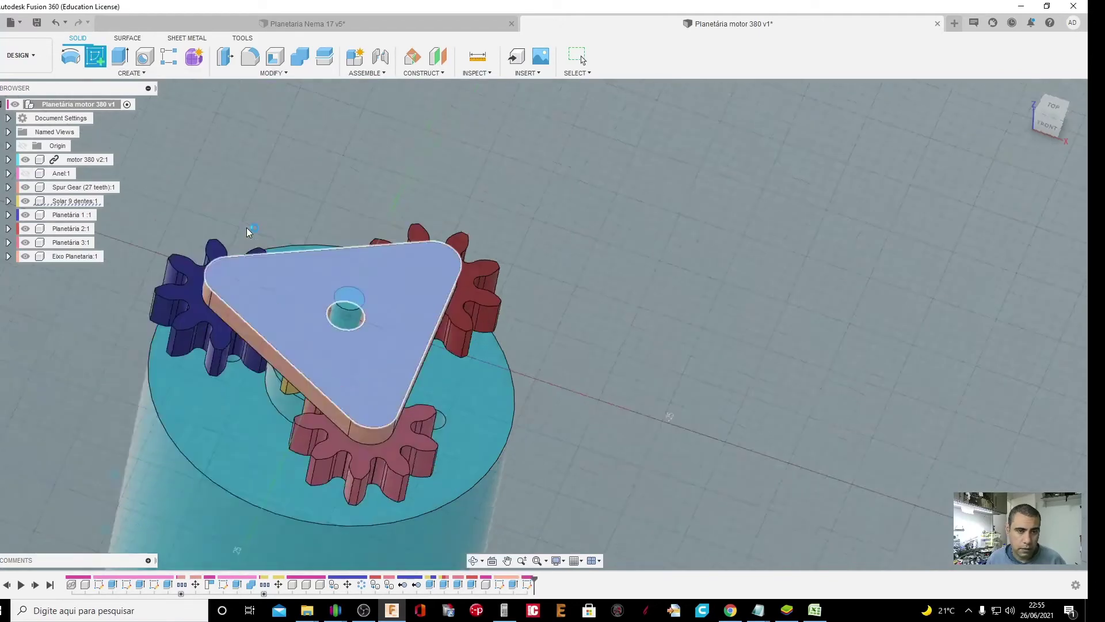
{"action": "left_click", "coordinate": [249, 232]}
Cancel a stray circle on the plate and activate Eixo Planetaria in the Browser
{"action": "scroll", "coordinate": [686, 276], "scroll_direction": "up", "scroll_amount": 2}
{"action": "scroll", "coordinate": [669, 280], "scroll_direction": "up", "scroll_amount": 2}
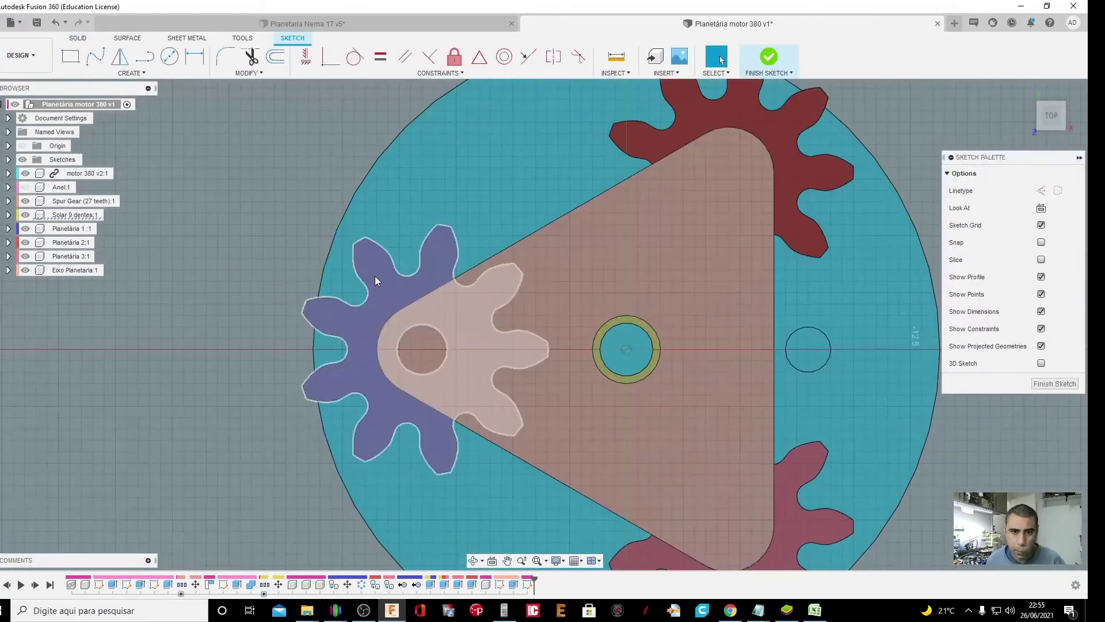
{"action": "key", "text": "c"}
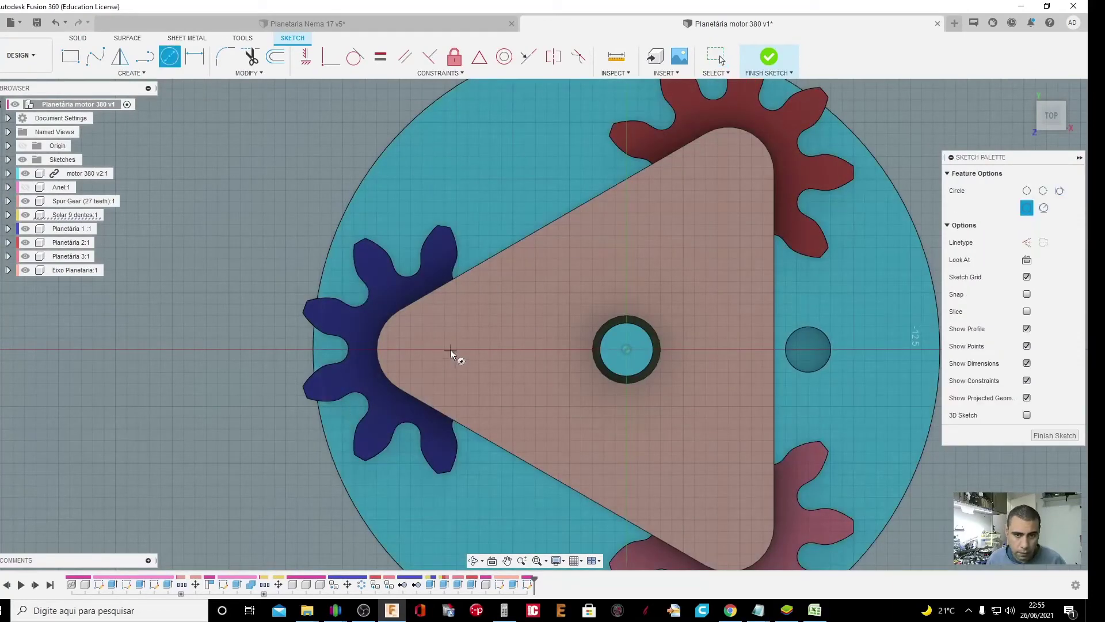
{"action": "left_click", "coordinate": [422, 350]}
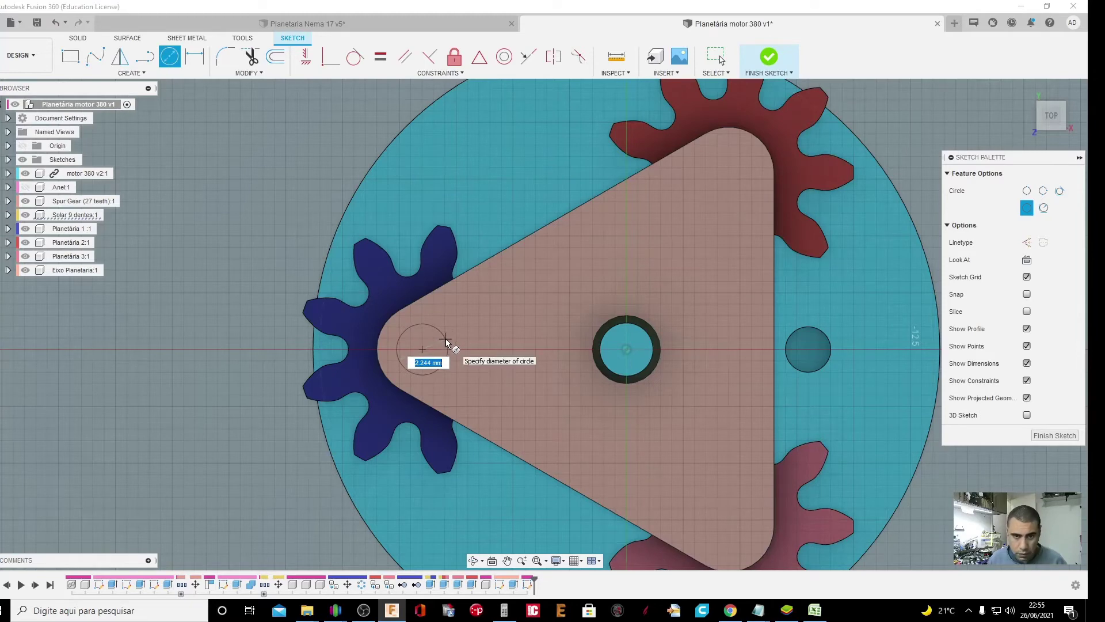
{"action": "scroll", "coordinate": [445, 340], "scroll_direction": "up", "scroll_amount": 1}
{"action": "scroll", "coordinate": [431, 339], "scroll_direction": "up", "scroll_amount": 1}
{"action": "scroll", "coordinate": [430, 339], "scroll_direction": "up", "scroll_amount": 1}
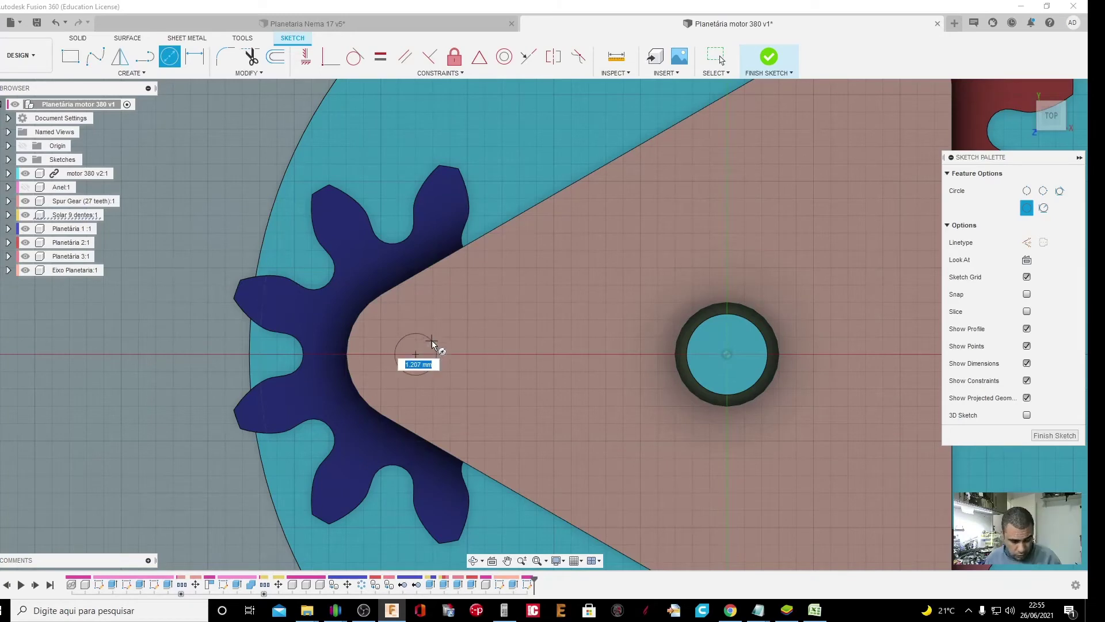
{"action": "key", "text": "Escape"}
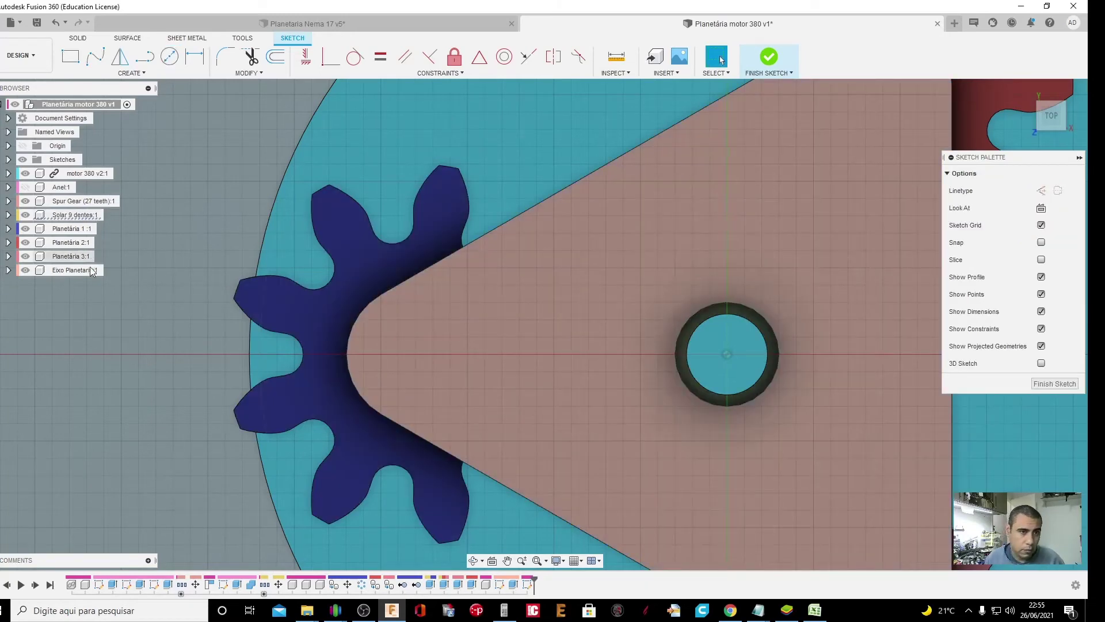
{"action": "mouse_move", "coordinate": [74, 271]}
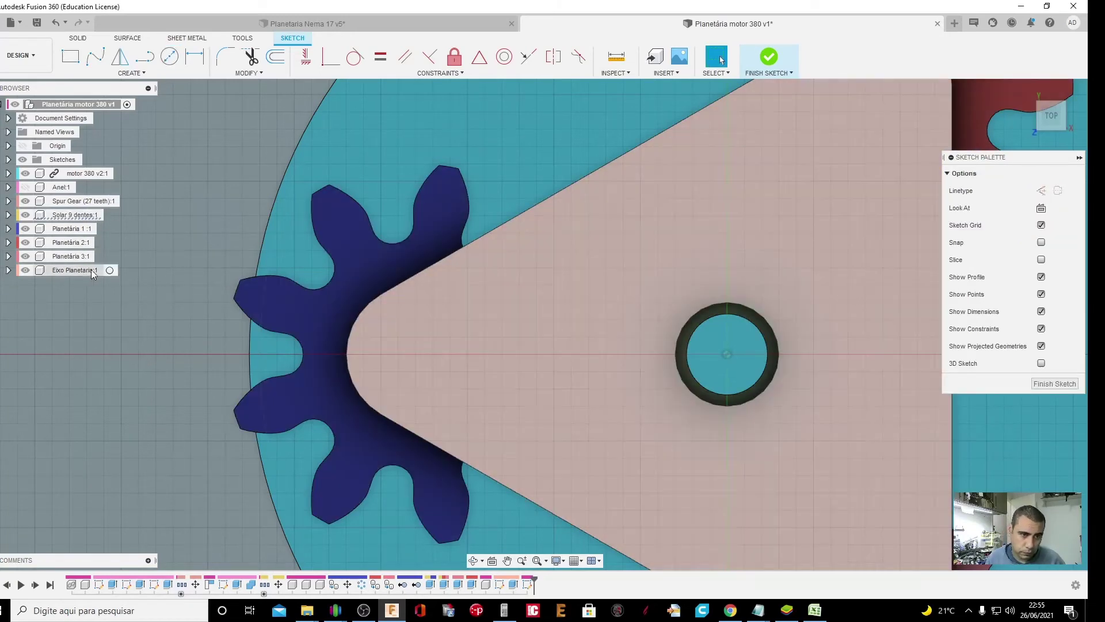
{"action": "left_click", "coordinate": [110, 270]}
Set Eixo Planetaria's opacity to 10% and start a sketch on the carrier face
{"action": "right_click", "coordinate": [99, 270]}
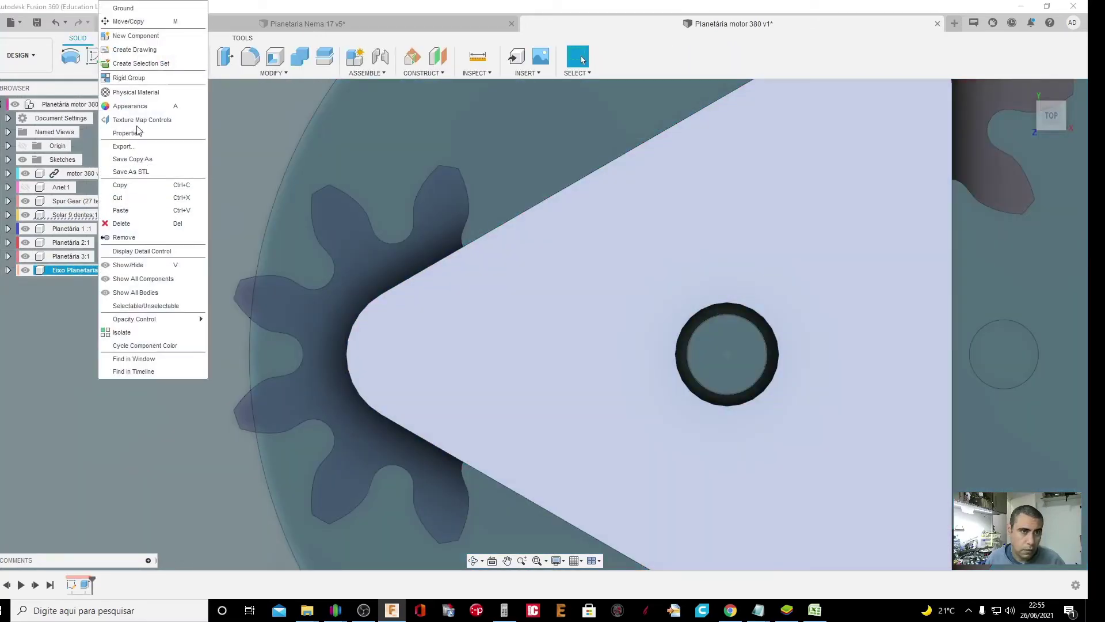
{"action": "mouse_move", "coordinate": [134, 319]}
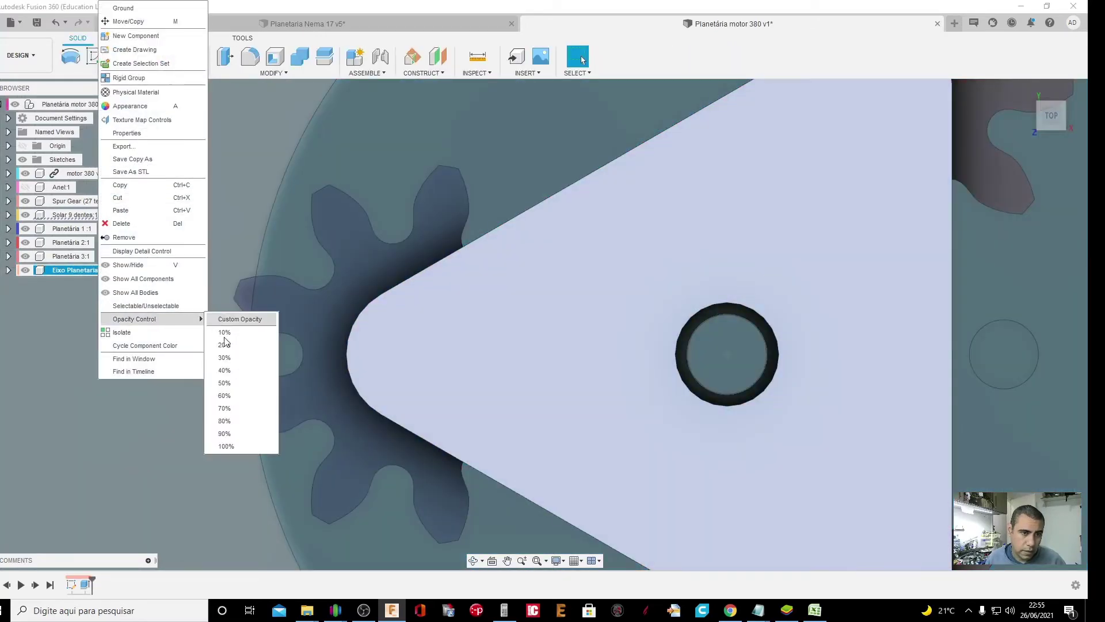
{"action": "left_click", "coordinate": [224, 383]}
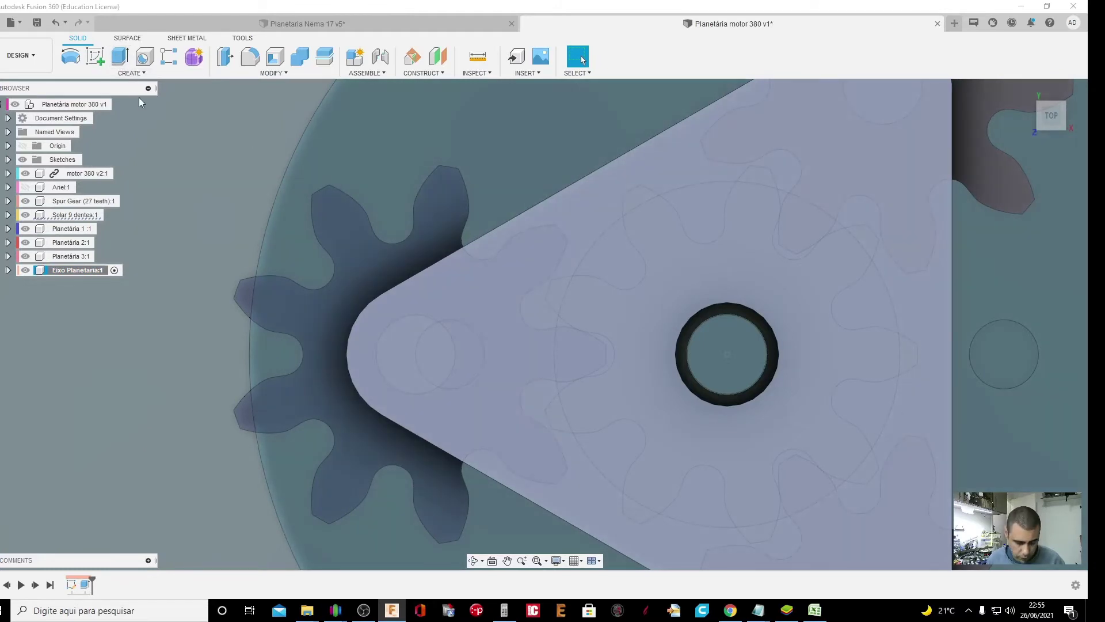
{"action": "left_click", "coordinate": [95, 57]}
{"action": "left_click", "coordinate": [427, 348]}
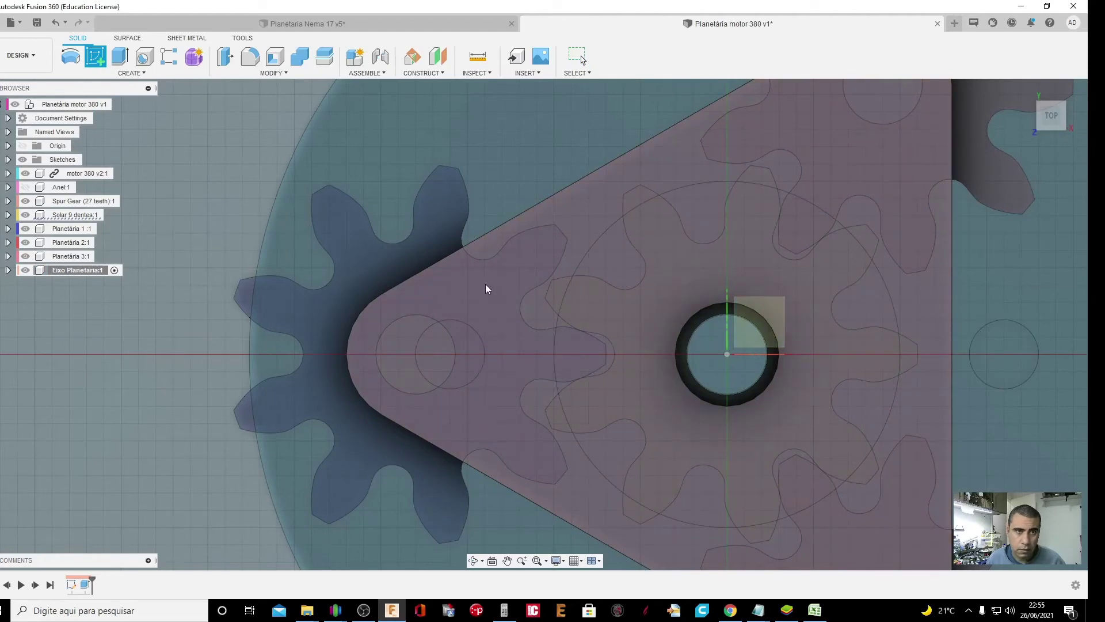
{"action": "left_click", "coordinate": [485, 284]}
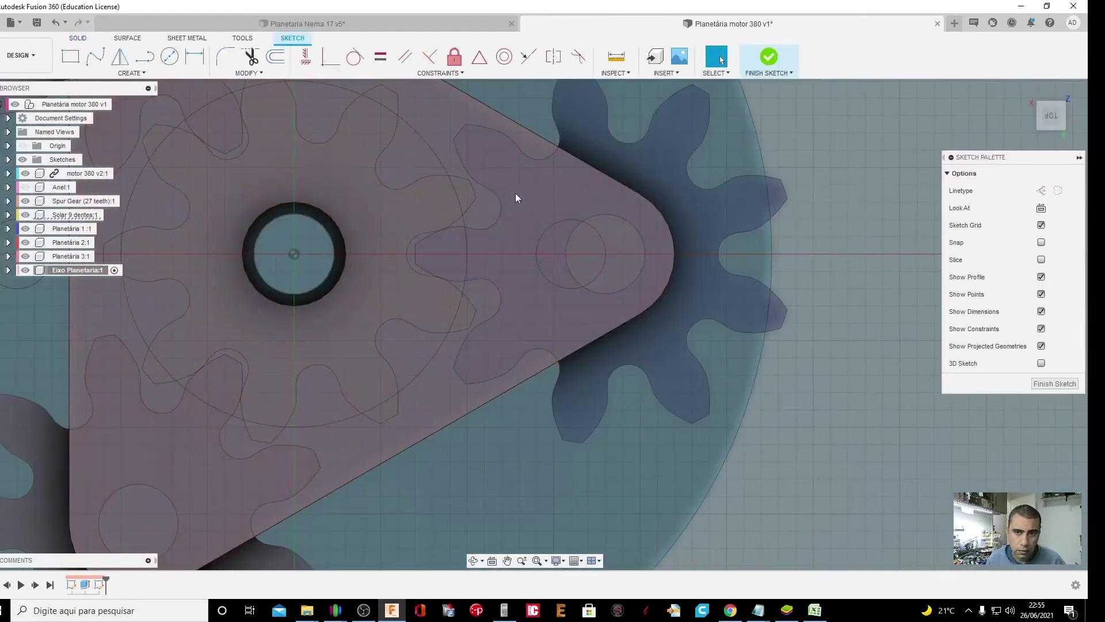
Try dimensioning the three corner circles, dismissing each over-constrain warning
{"action": "left_click", "coordinate": [170, 57]}
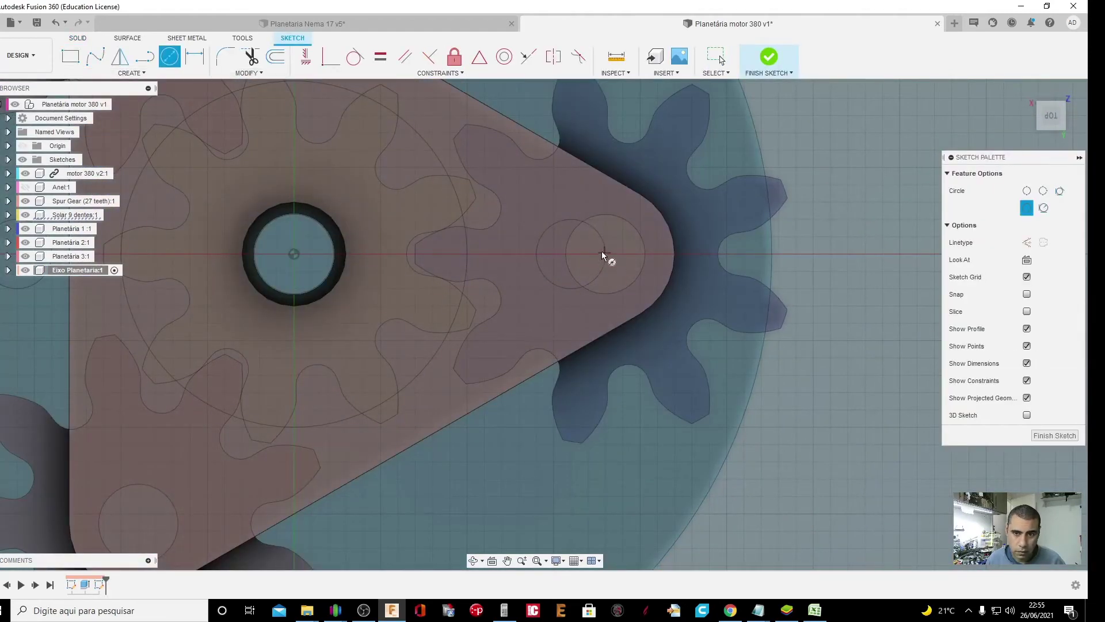
{"action": "key", "text": "d"}
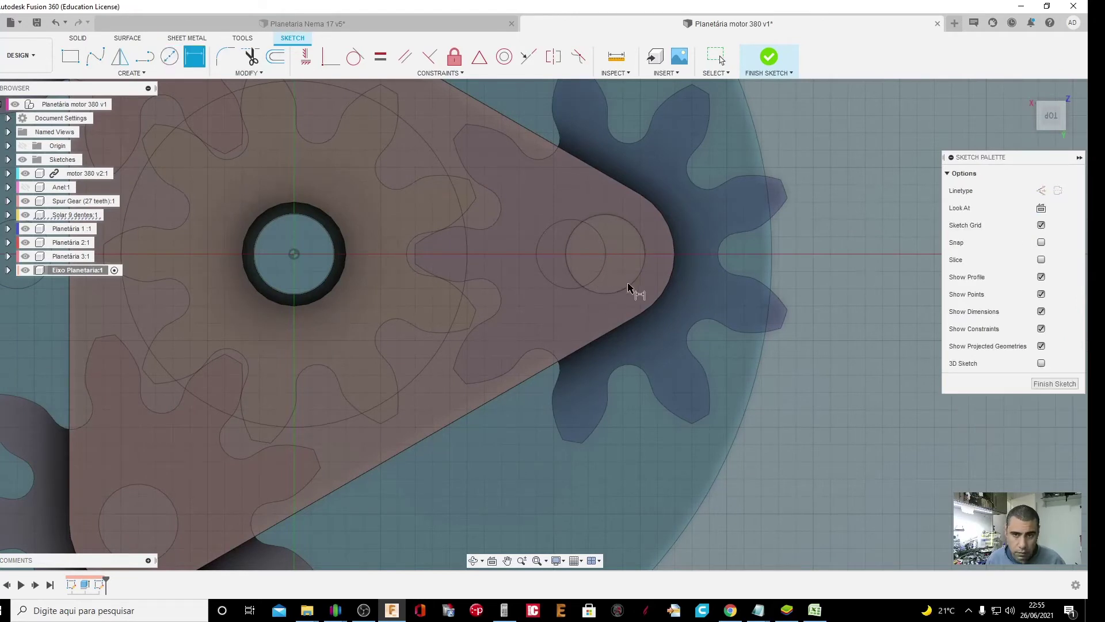
{"action": "left_click", "coordinate": [600, 296]}
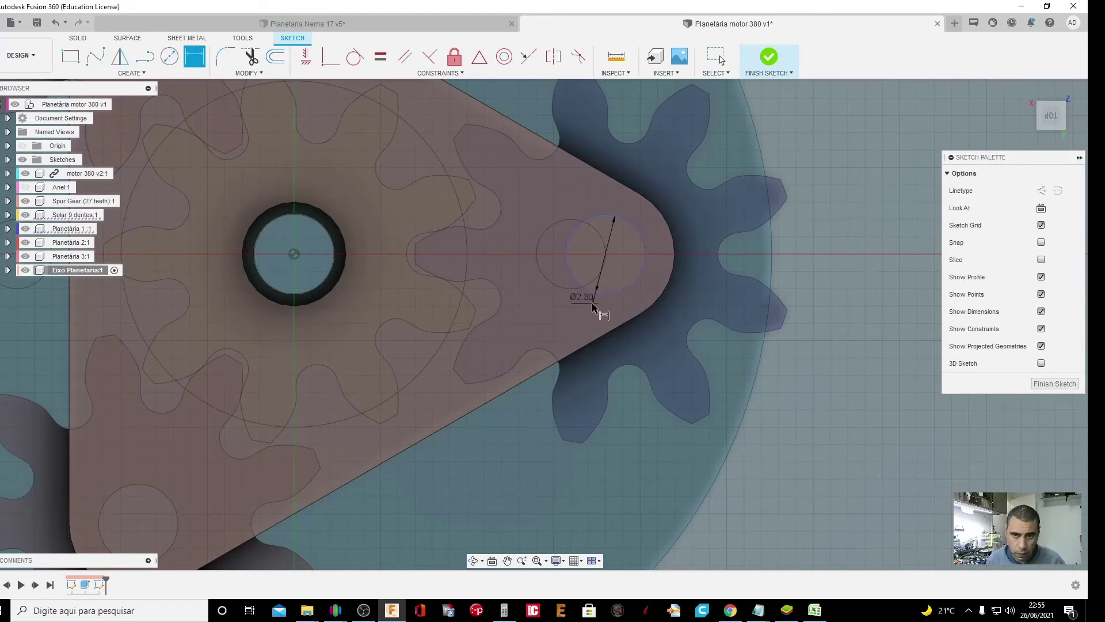
{"action": "left_click", "coordinate": [590, 309]}
{"action": "key", "text": "Escape"}
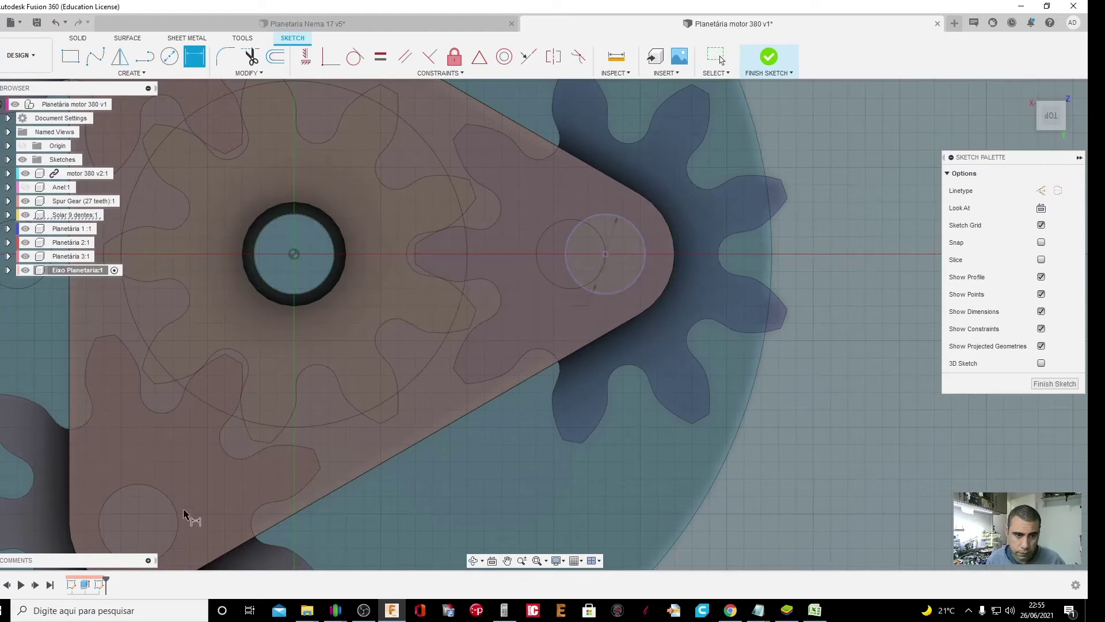
{"action": "left_click", "coordinate": [178, 517]}
{"action": "left_click", "coordinate": [609, 316]}
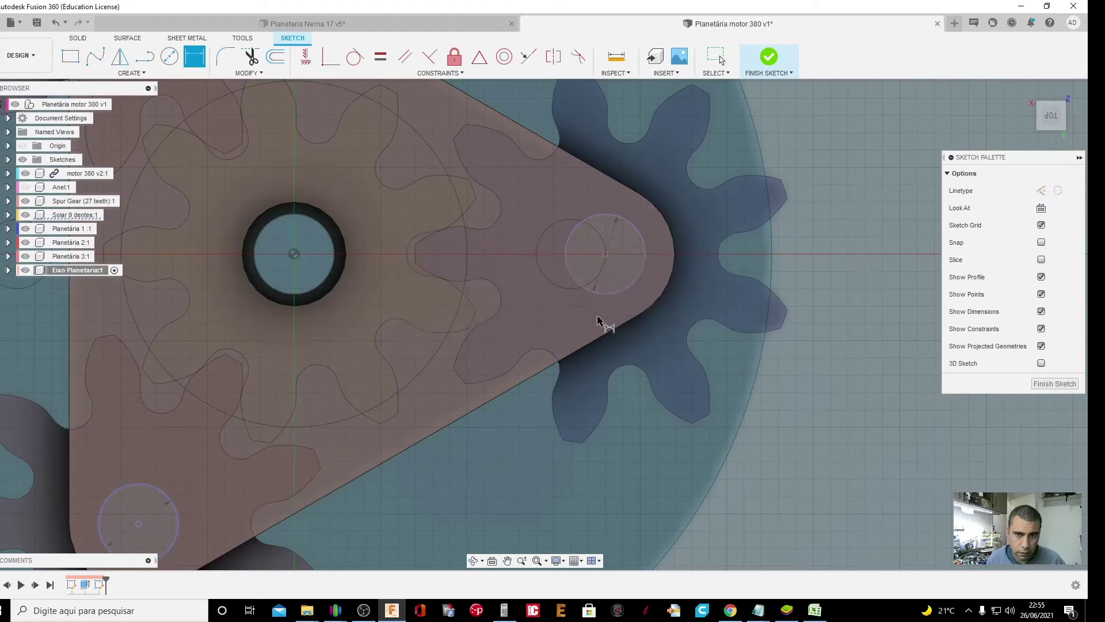
{"action": "scroll", "coordinate": [403, 300], "scroll_direction": "down", "scroll_amount": 3}
{"action": "scroll", "coordinate": [402, 296], "scroll_direction": "down", "scroll_amount": 2}
{"action": "left_click", "coordinate": [291, 167]}
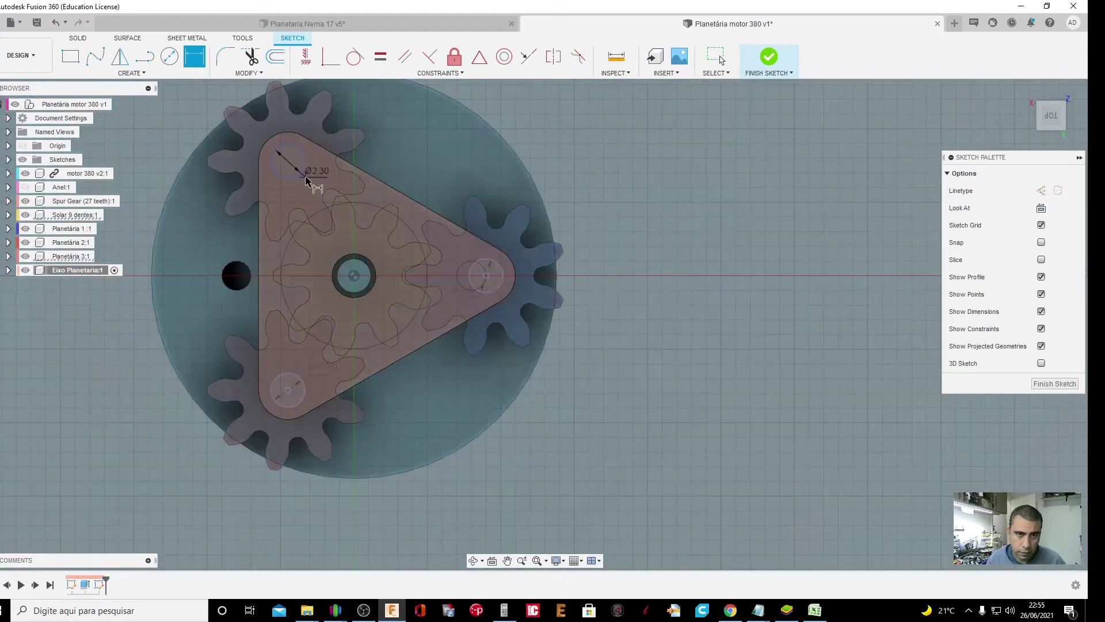
{"action": "left_click", "coordinate": [612, 317]}
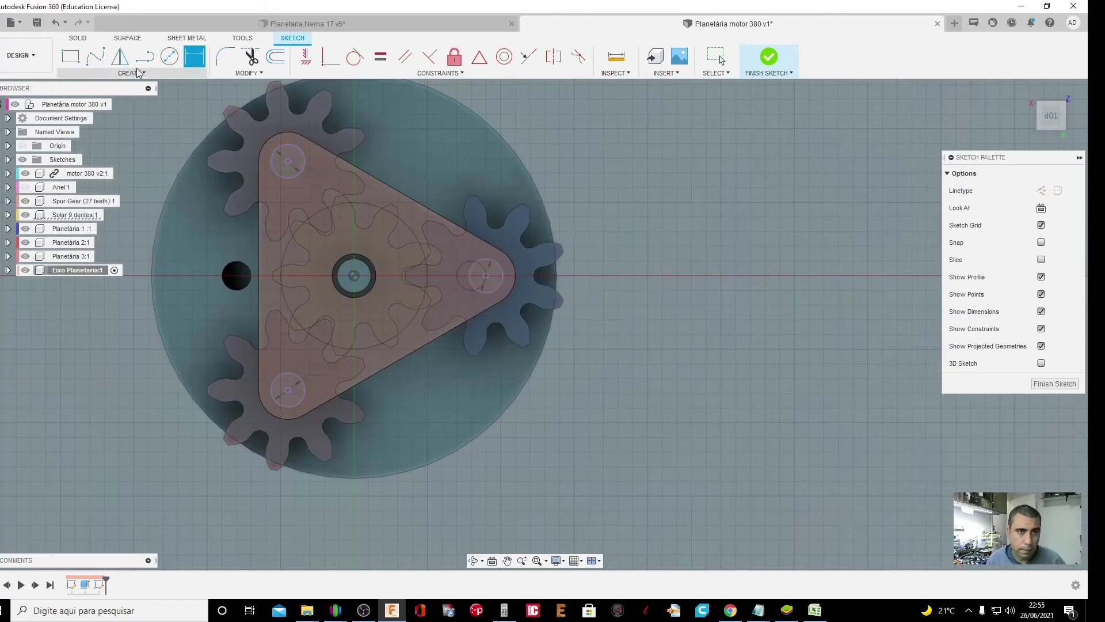
Draw 2.5 mm pin circles at the top-left, right and lower carrier corners
{"action": "left_click", "coordinate": [170, 56]}
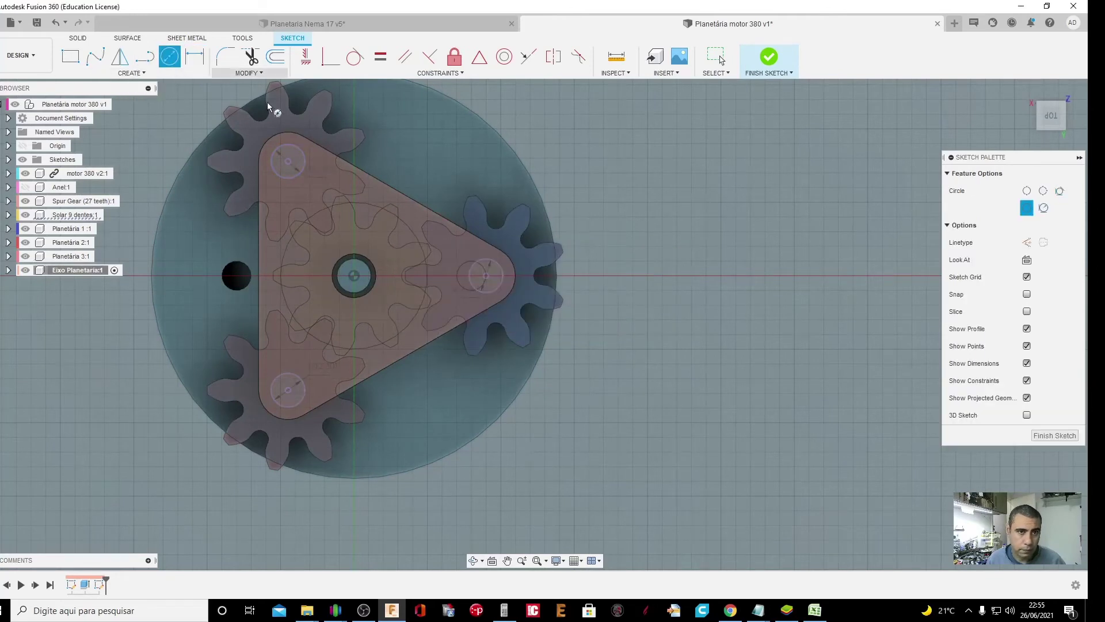
{"action": "left_click", "coordinate": [292, 160]}
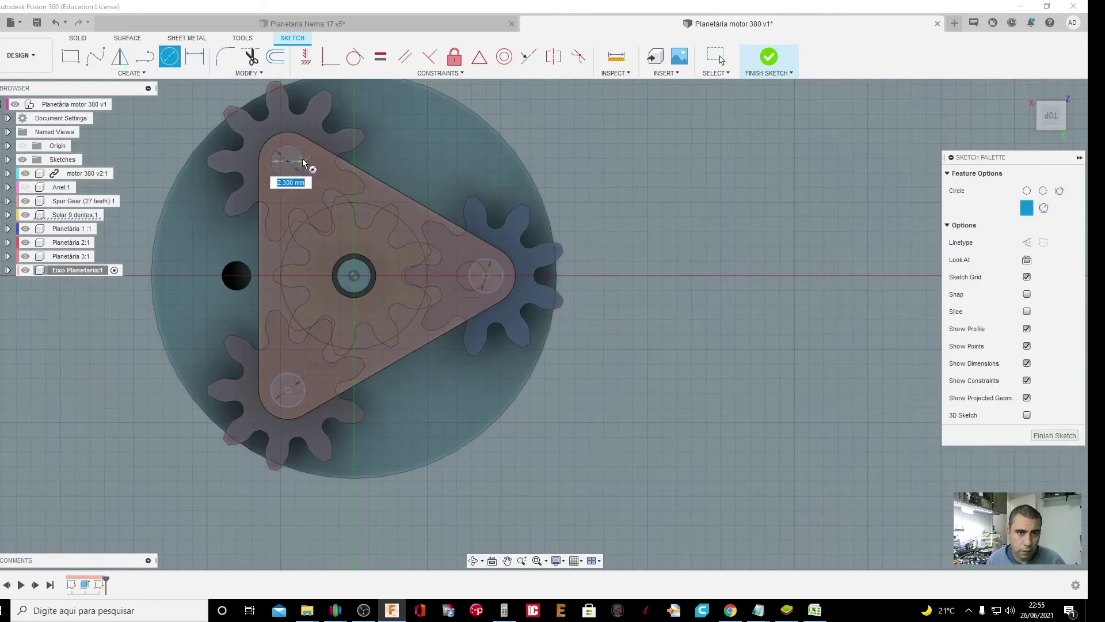
{"action": "left_click", "coordinate": [488, 275]}
{"action": "scroll", "coordinate": [504, 282], "scroll_direction": "up", "scroll_amount": 3}
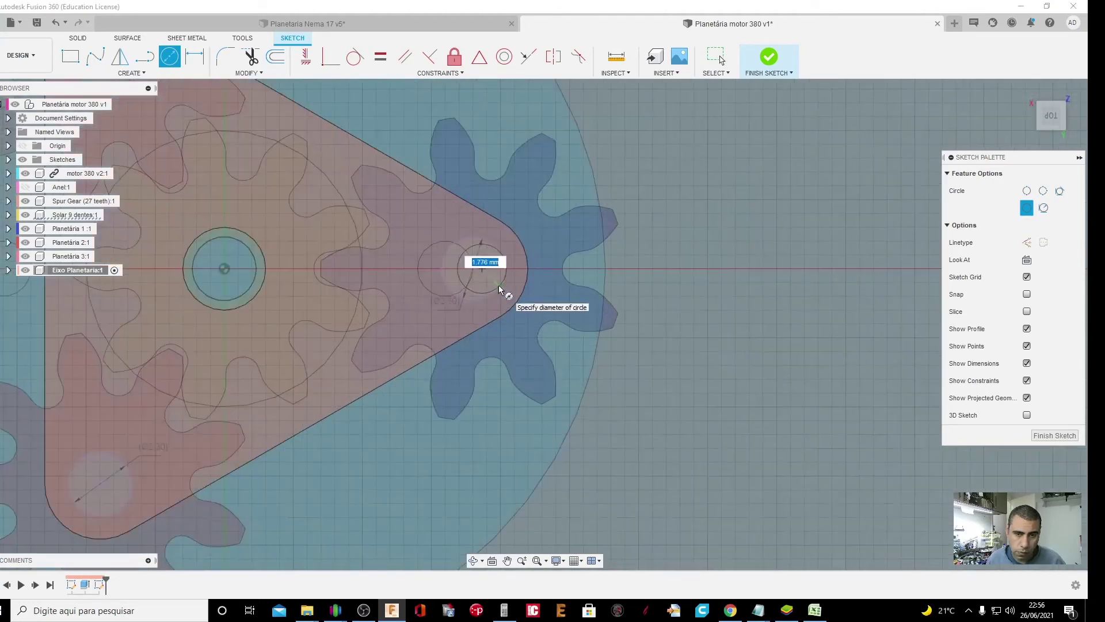
{"action": "scroll", "coordinate": [489, 284], "scroll_direction": "up", "scroll_amount": 2}
{"action": "type", "text": "2.5"}
{"action": "key", "text": "Return"}
{"action": "key", "text": "Escape"}
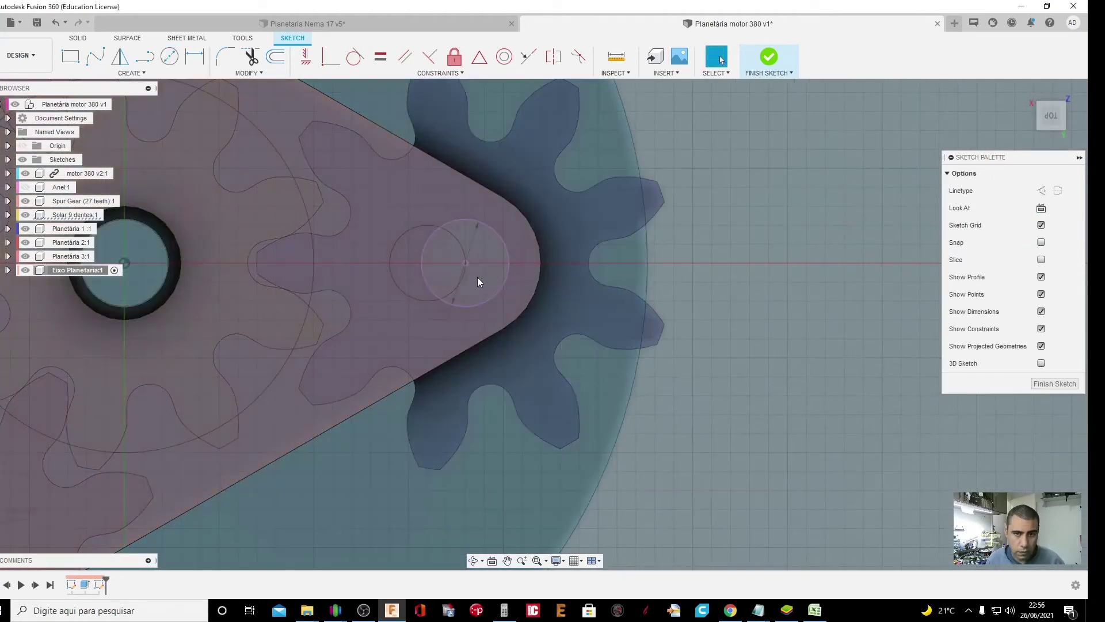
{"action": "key", "text": "c"}
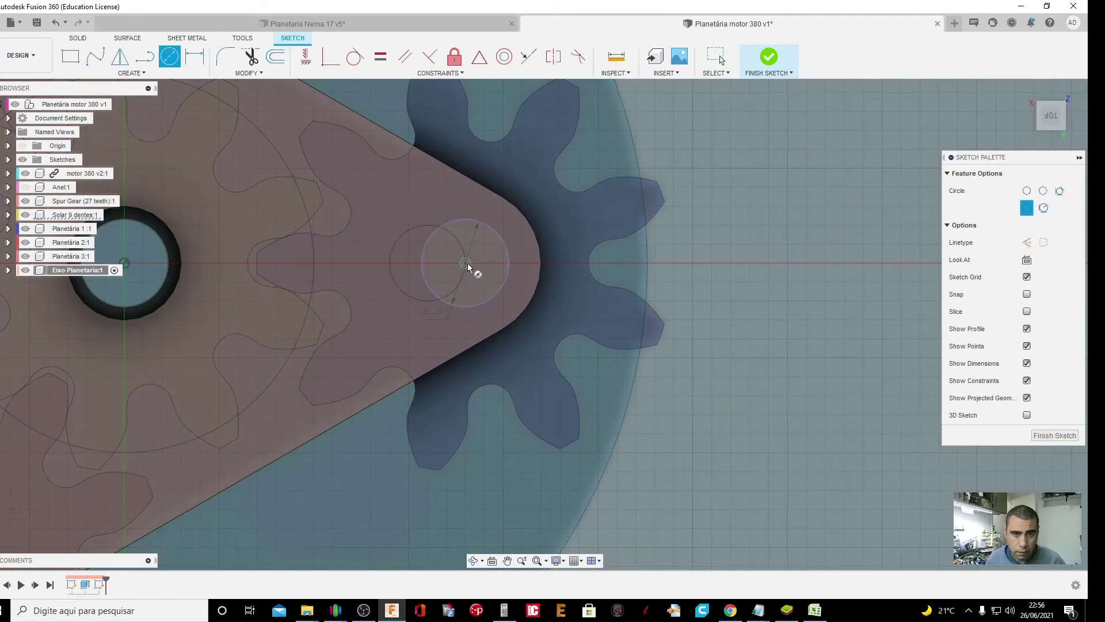
{"action": "left_click", "coordinate": [468, 264]}
{"action": "left_click", "coordinate": [508, 280]}
{"action": "scroll", "coordinate": [498, 274], "scroll_direction": "down", "scroll_amount": 3}
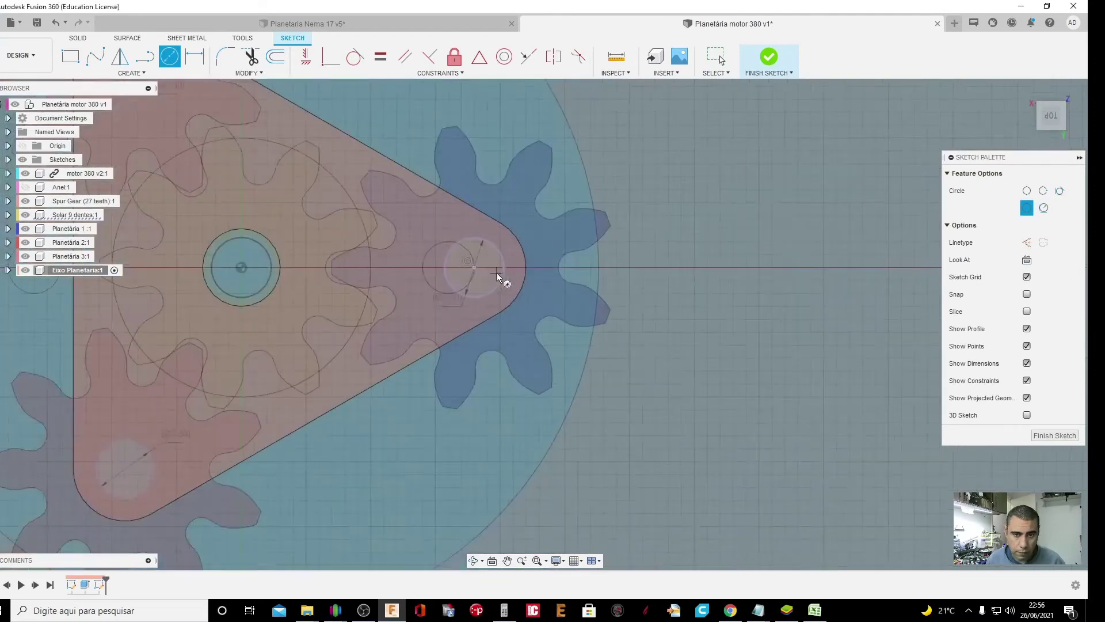
{"action": "left_click", "coordinate": [264, 396]}
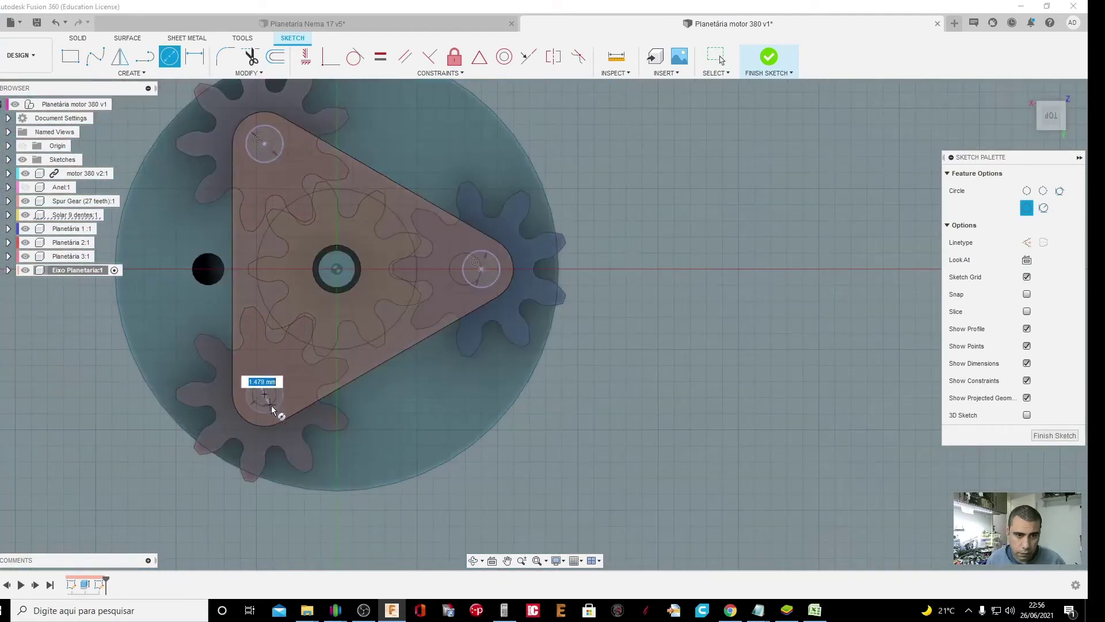
Orbit to an oblique view, show the Anel ring, hide the planet gears and finish the sketch
{"action": "left_click", "coordinate": [474, 560]}
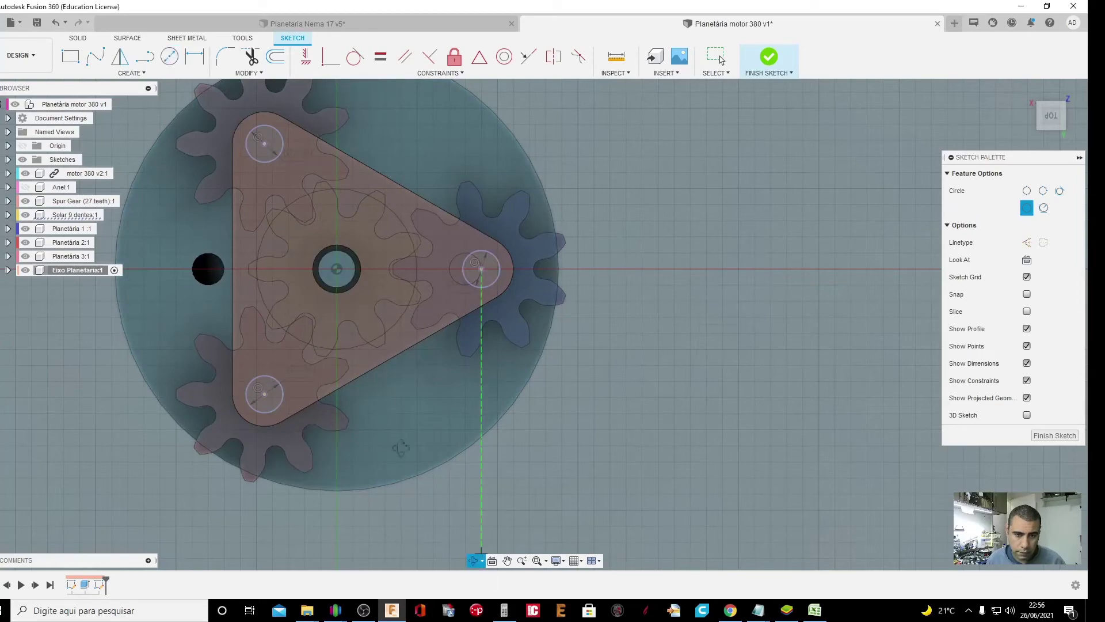
{"action": "left_click_drag", "start_coordinate": [389, 429], "coordinate": [380, 403]}
{"action": "left_click_drag", "start_coordinate": [448, 480], "coordinate": [340, 450]}
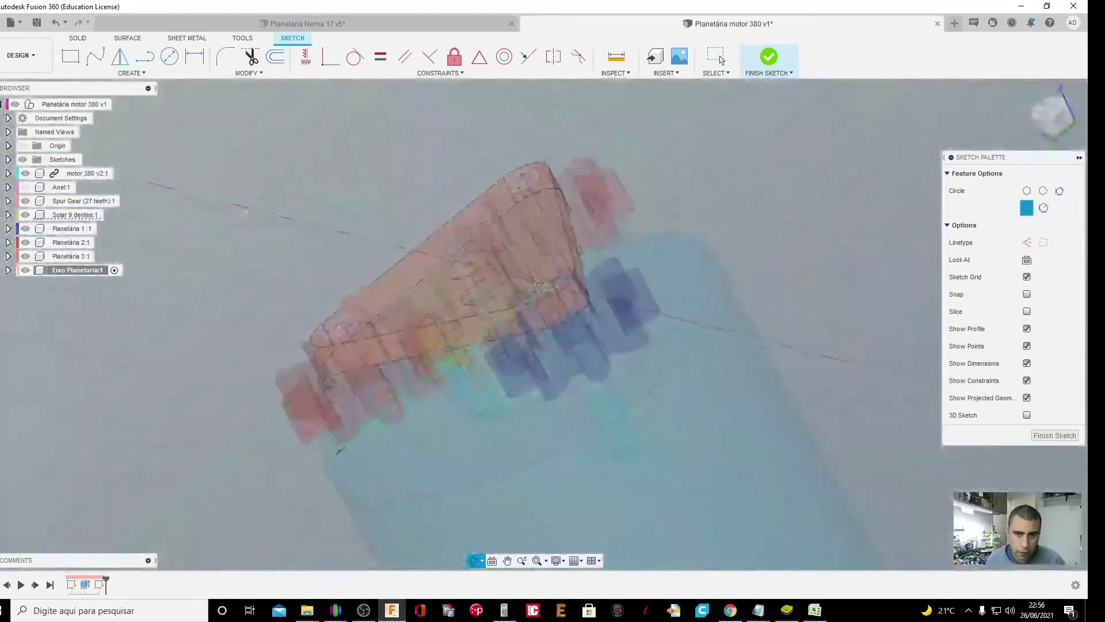
{"action": "left_click_drag", "start_coordinate": [327, 382], "coordinate": [337, 438]}
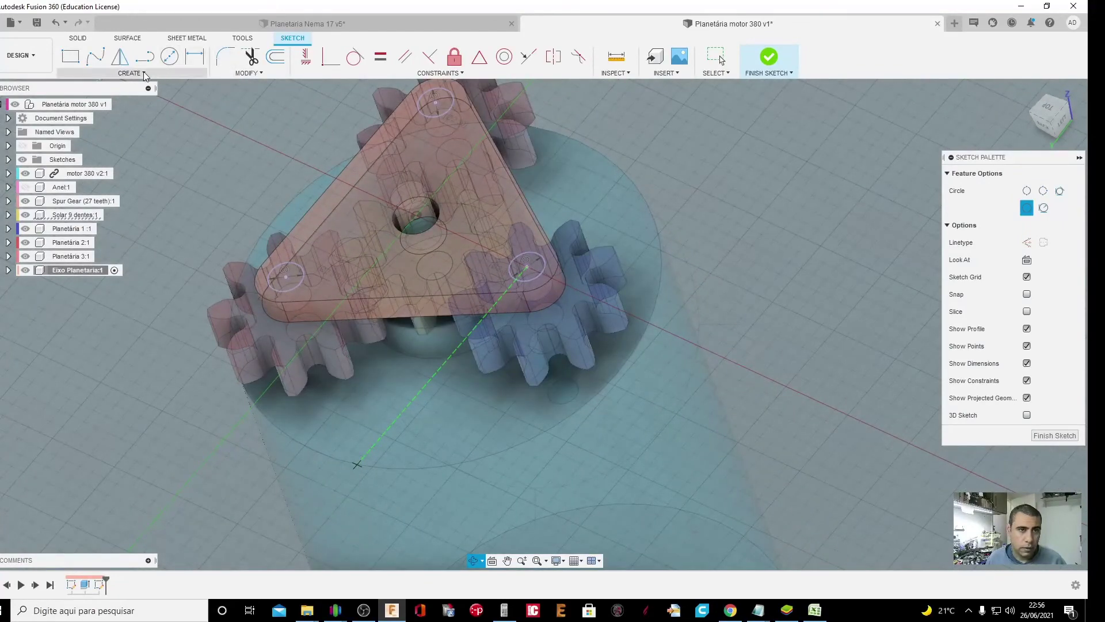
{"action": "mouse_move", "coordinate": [74, 214]}
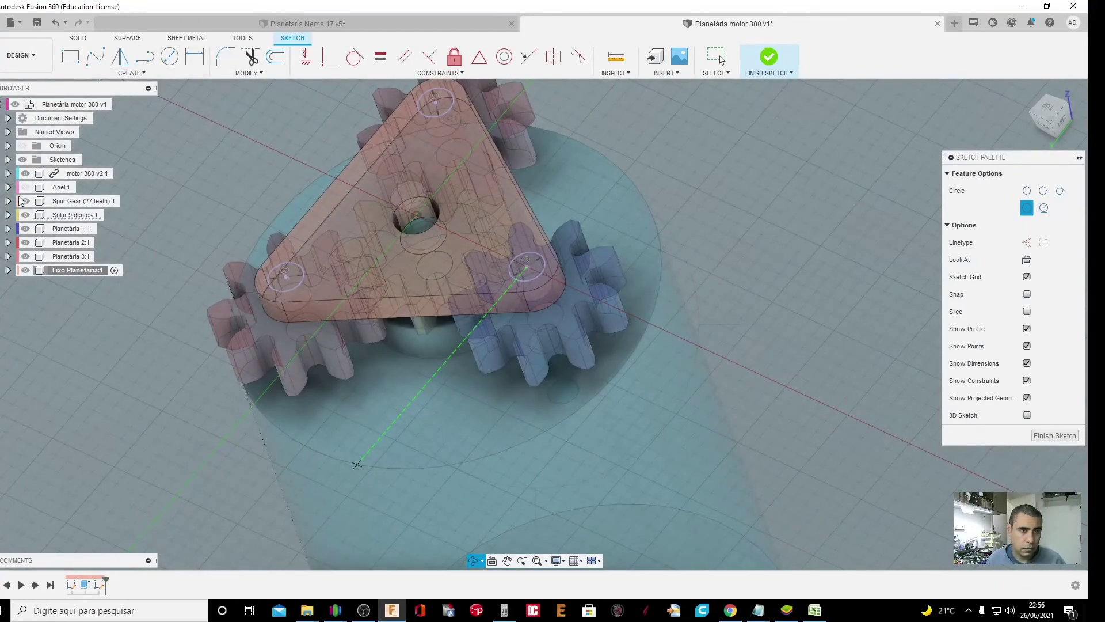
{"action": "left_click", "coordinate": [26, 187]}
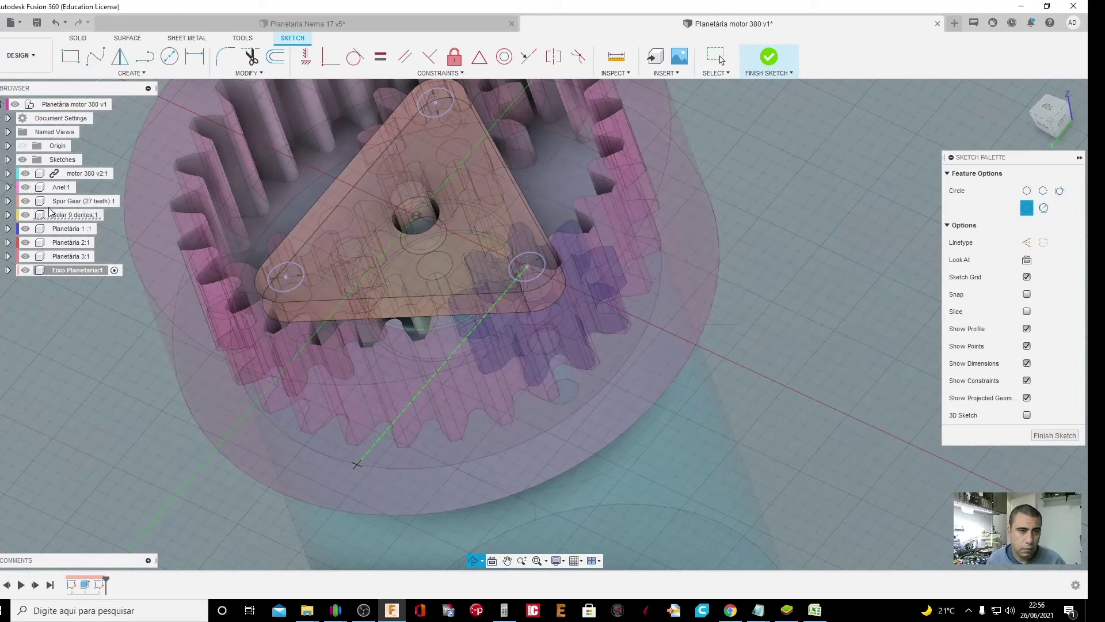
{"action": "left_click", "coordinate": [25, 228]}
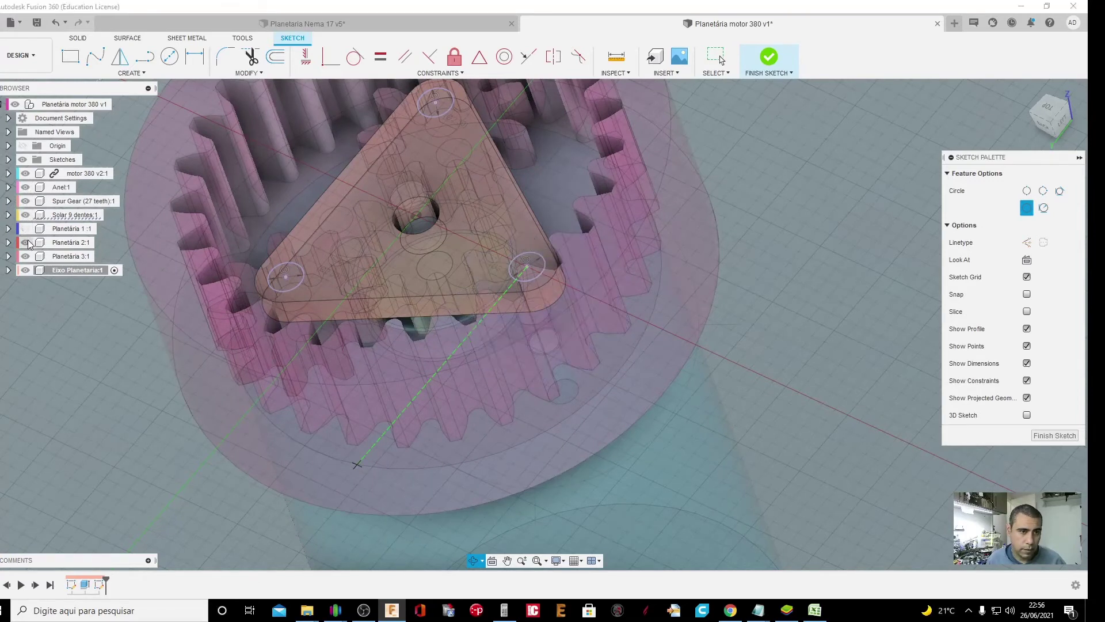
{"action": "left_click", "coordinate": [26, 256]}
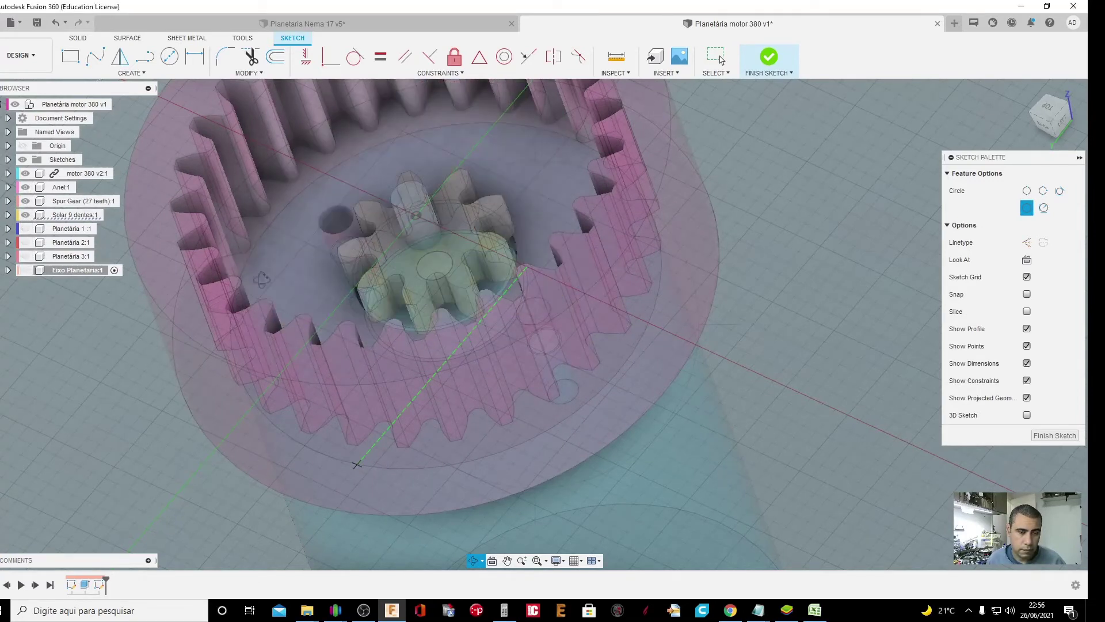
{"action": "left_click", "coordinate": [25, 270]}
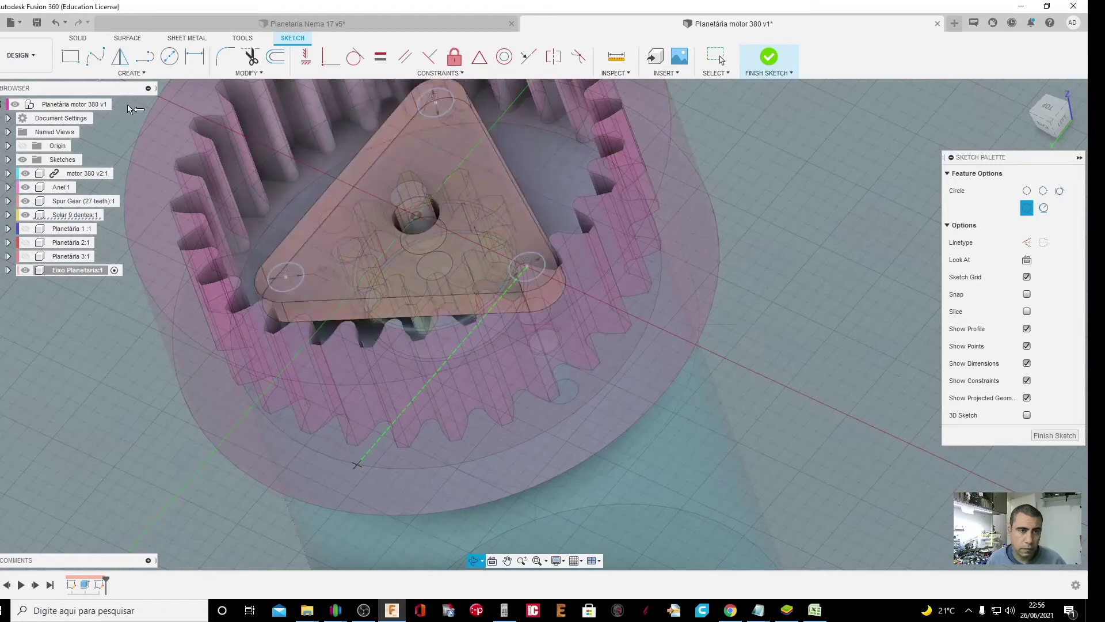
{"action": "left_click", "coordinate": [775, 65]}
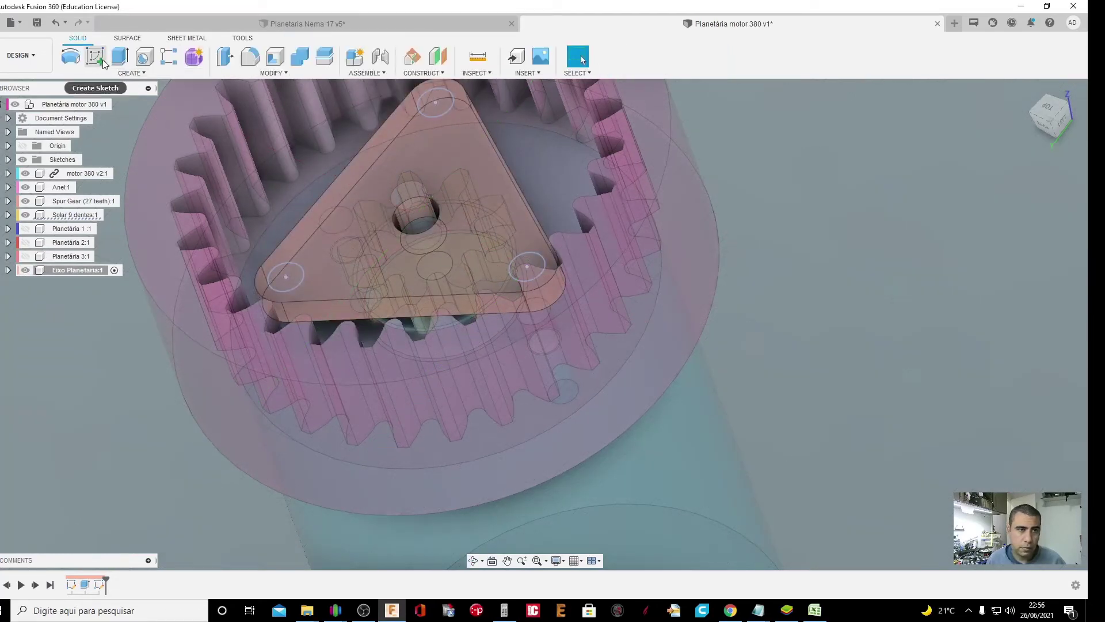
Cut the three pin circles into the carrier using a To Object extent up to the picked face
{"action": "left_click", "coordinate": [122, 60]}
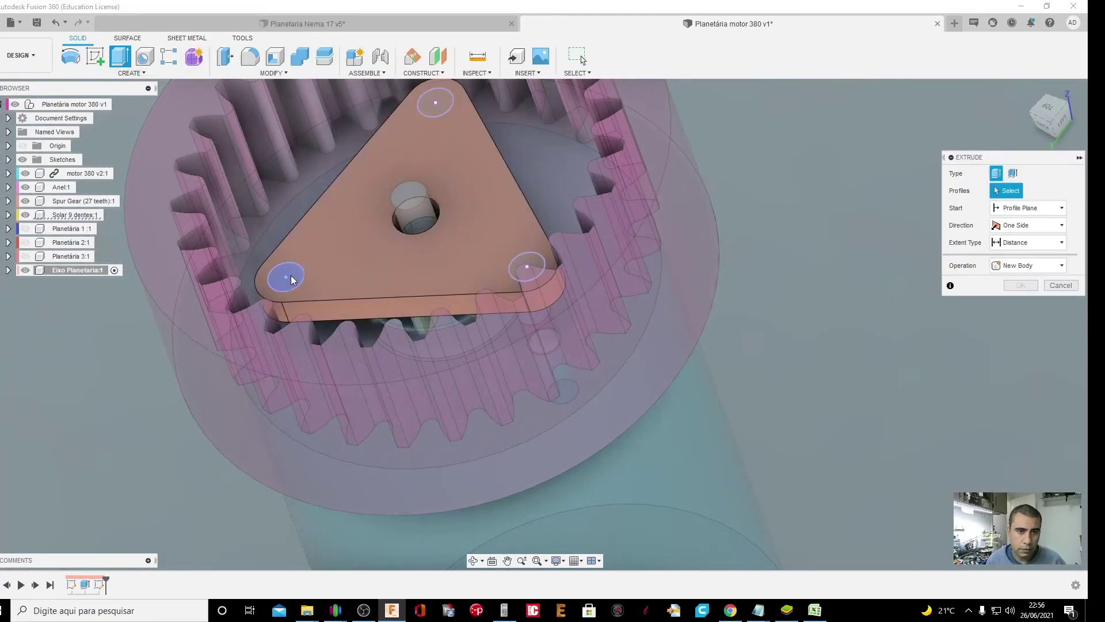
{"action": "left_click", "coordinate": [291, 279]}
{"action": "left_click", "coordinate": [435, 108]}
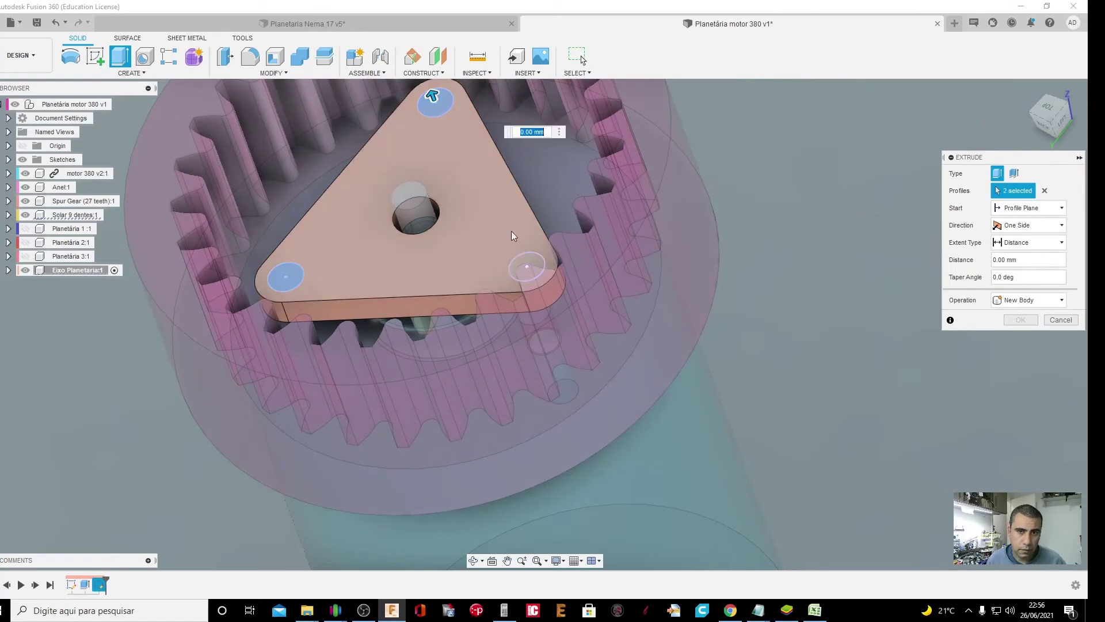
{"action": "left_click", "coordinate": [528, 264]}
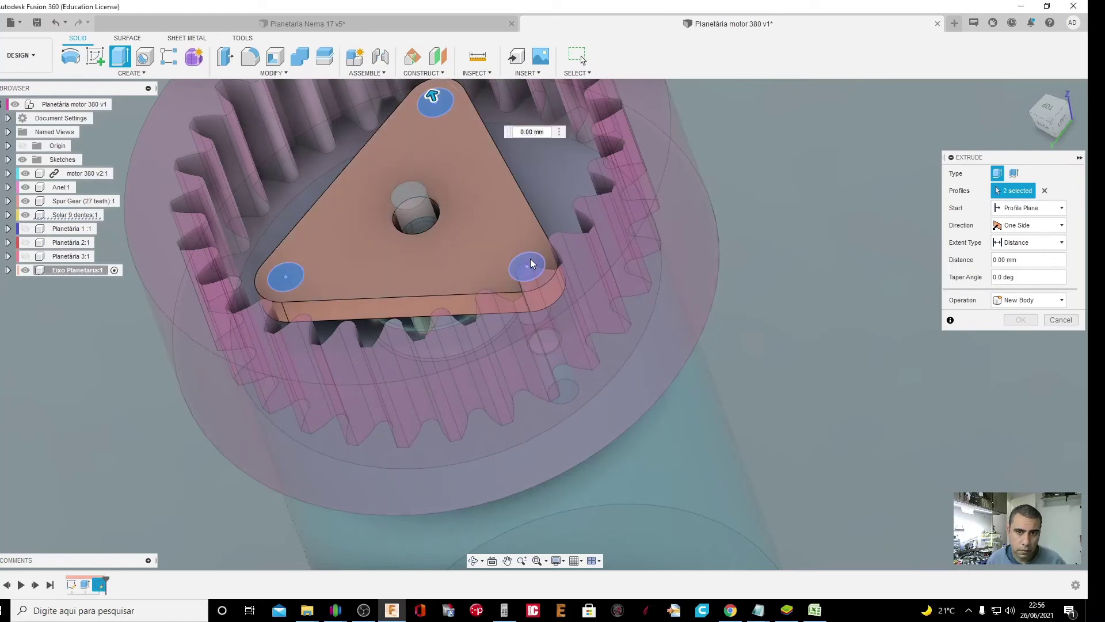
{"action": "left_click", "coordinate": [1015, 244]}
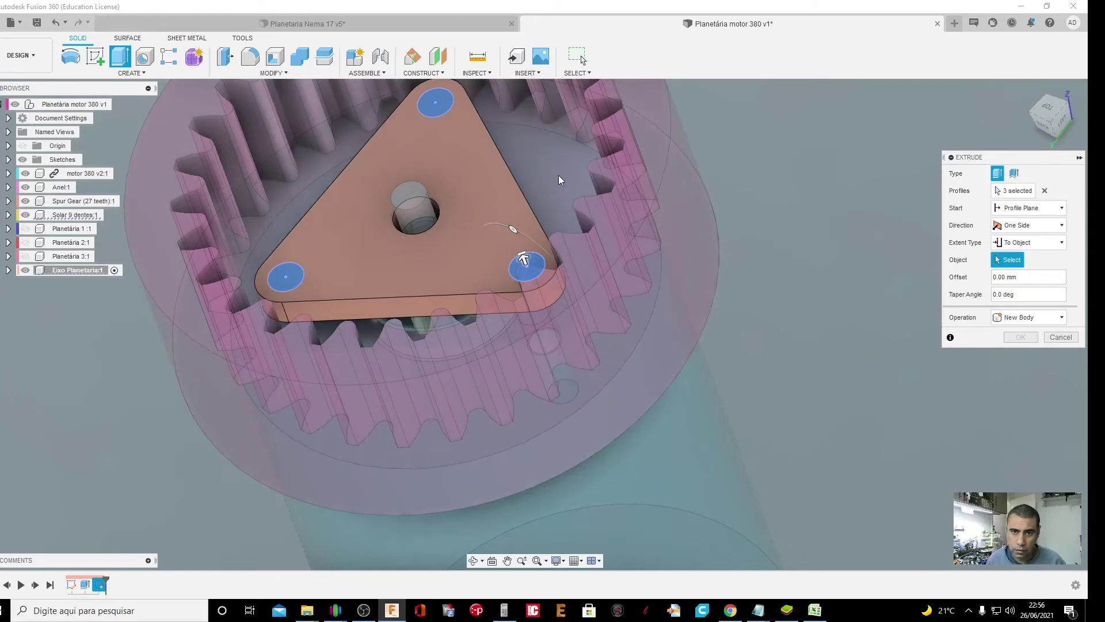
{"action": "left_click", "coordinate": [557, 182]}
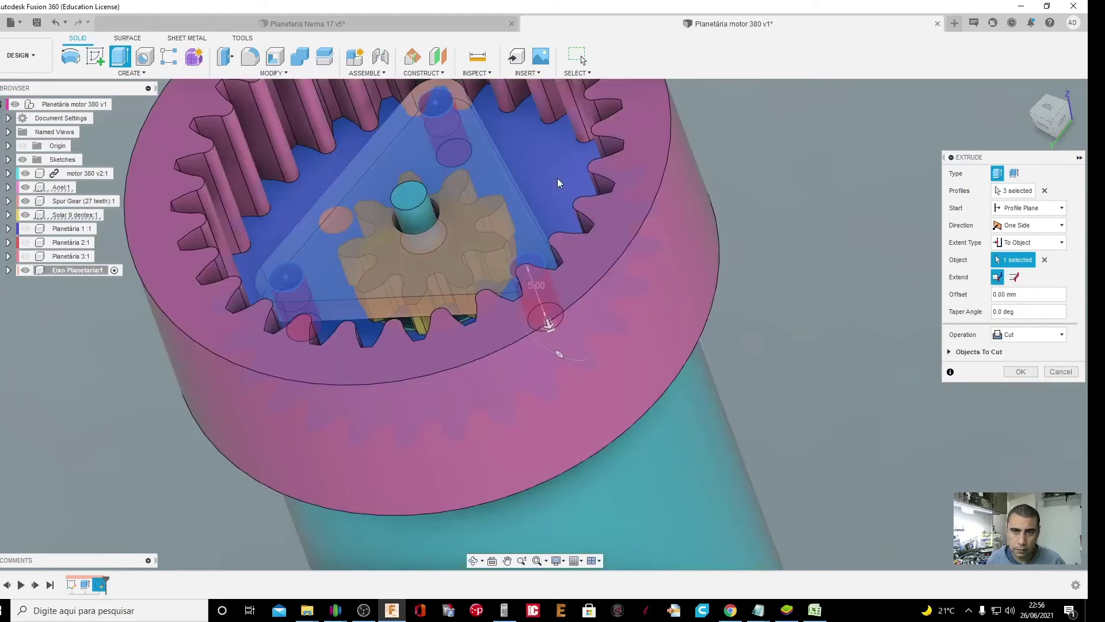
{"action": "left_click", "coordinate": [1031, 371]}
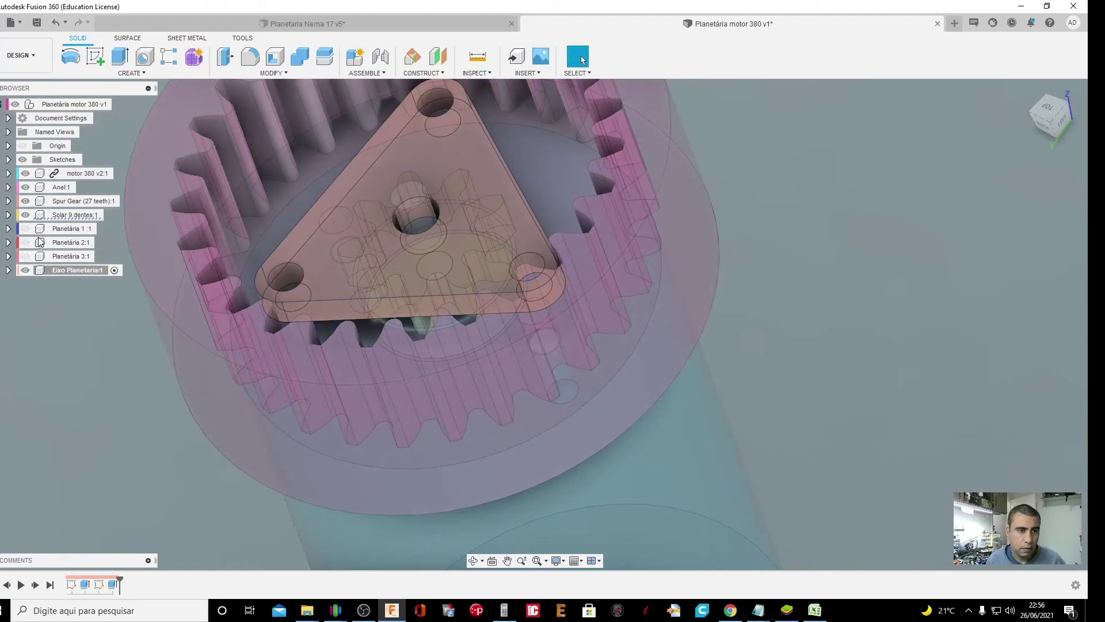
Show the first and third planet gears, activate the top assembly and set carrier opacity to 100%
{"action": "left_click", "coordinate": [25, 256]}
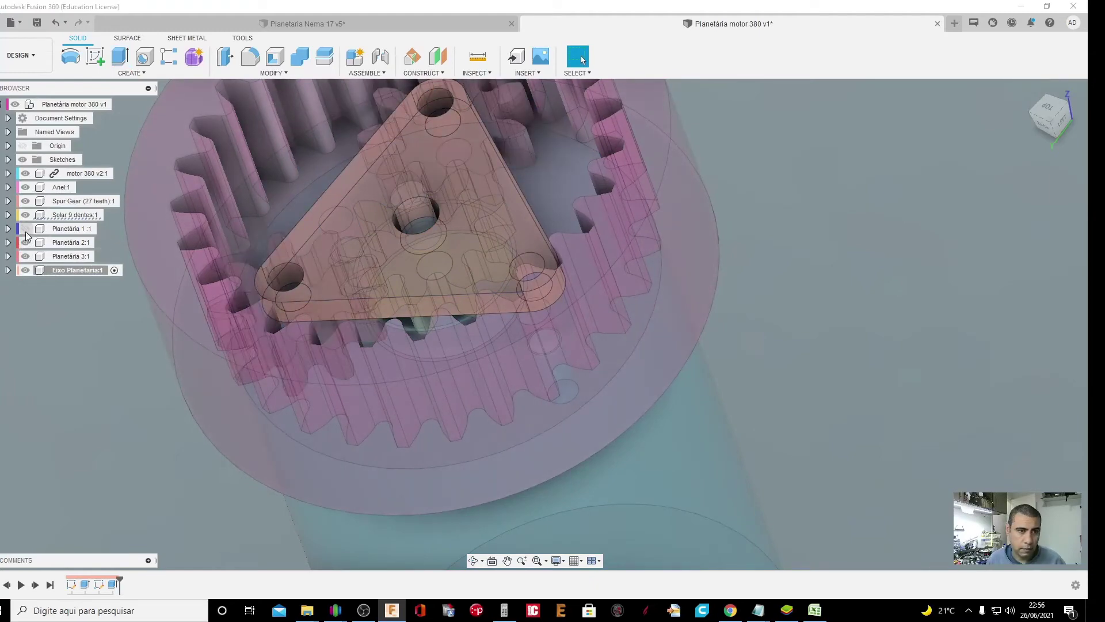
{"action": "left_click", "coordinate": [25, 229]}
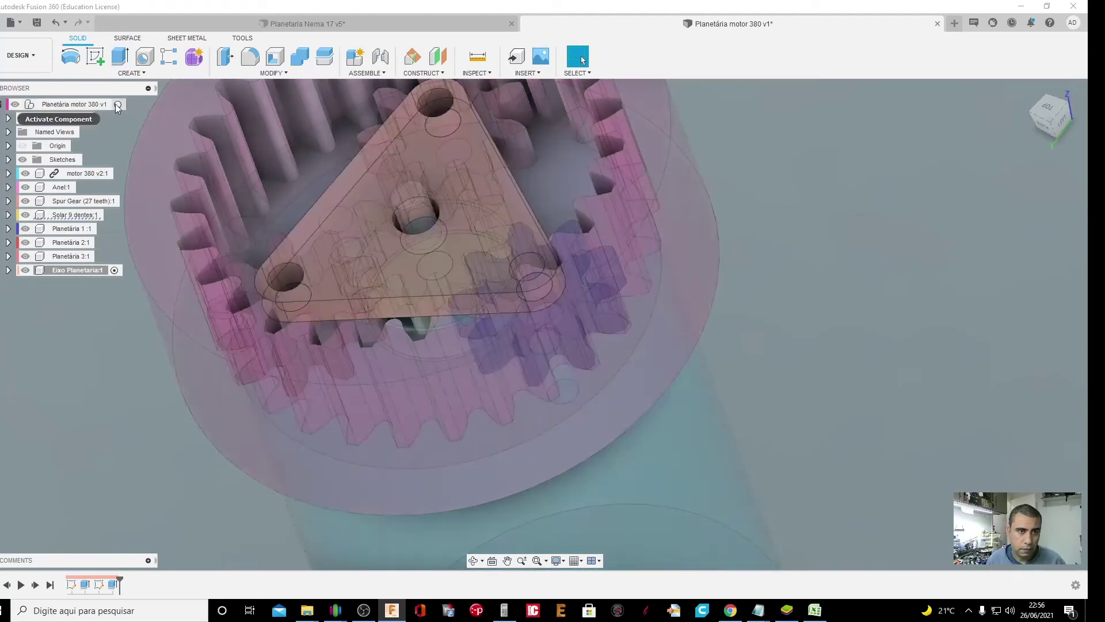
{"action": "left_click", "coordinate": [118, 105]}
{"action": "scroll", "coordinate": [271, 179], "scroll_direction": "down", "scroll_amount": 5}
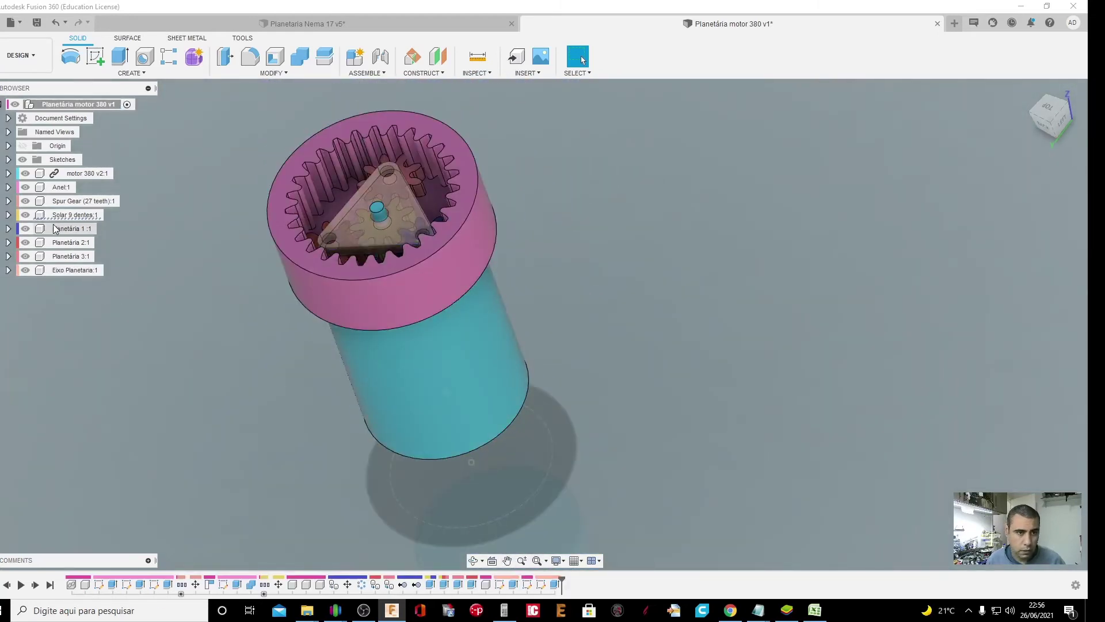
{"action": "right_click", "coordinate": [86, 272]}
{"action": "mouse_move", "coordinate": [123, 333]}
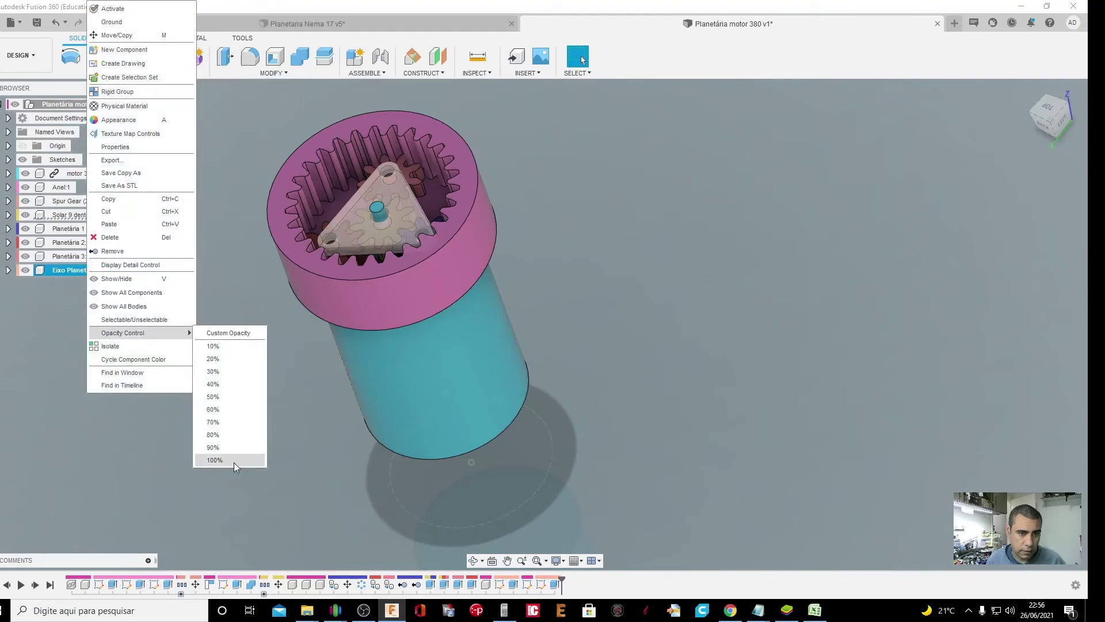
{"action": "left_click", "coordinate": [234, 460]}
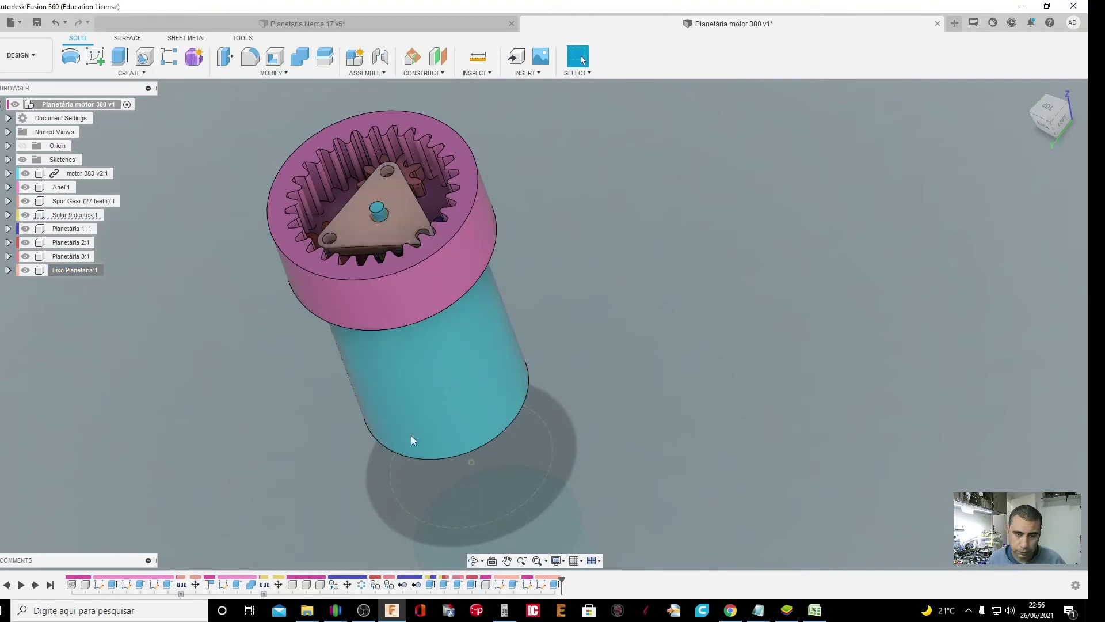
Undo an accidental ring move and orbit the model to top-down and side views
{"action": "left_click_drag", "start_coordinate": [373, 329], "coordinate": [392, 334]}
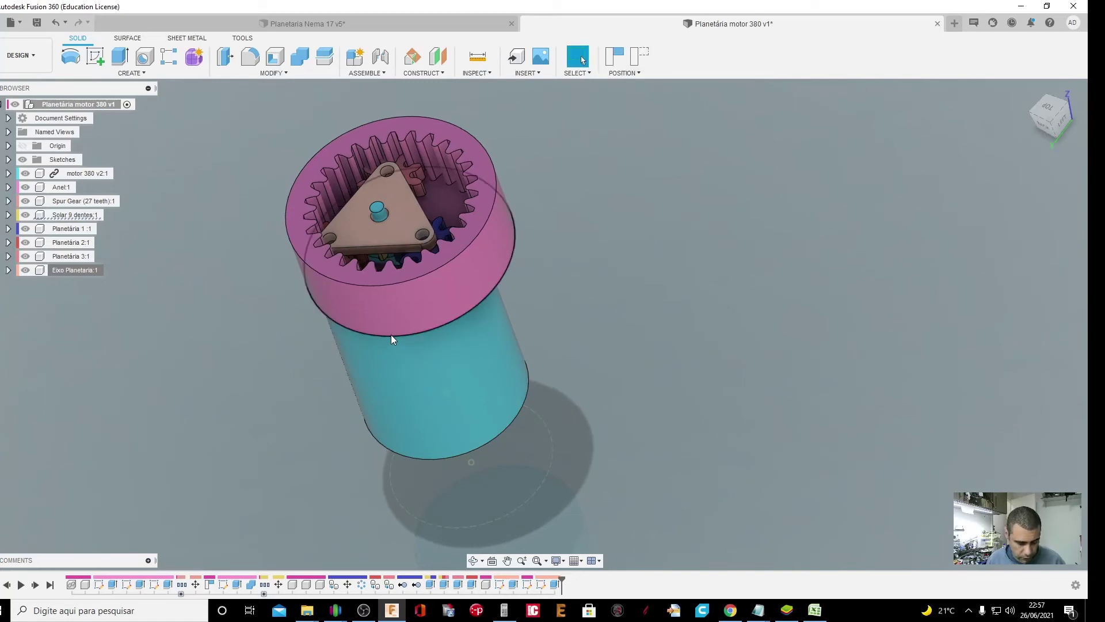
{"action": "key", "text": "ctrl+z"}
{"action": "left_click", "coordinate": [473, 560]}
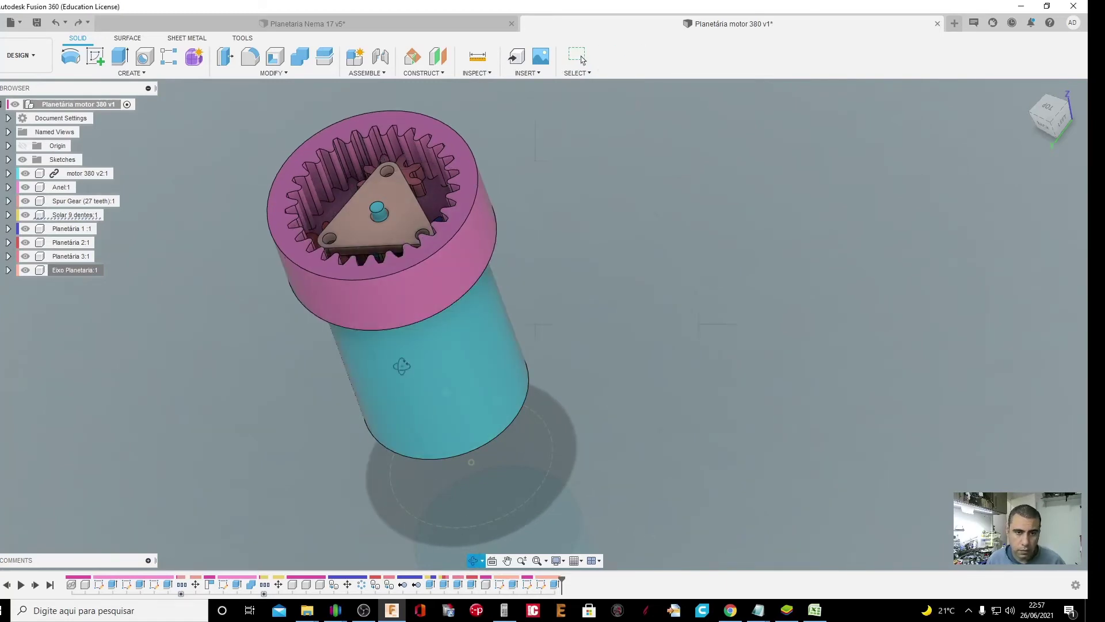
{"action": "left_click_drag", "start_coordinate": [402, 365], "coordinate": [384, 300]}
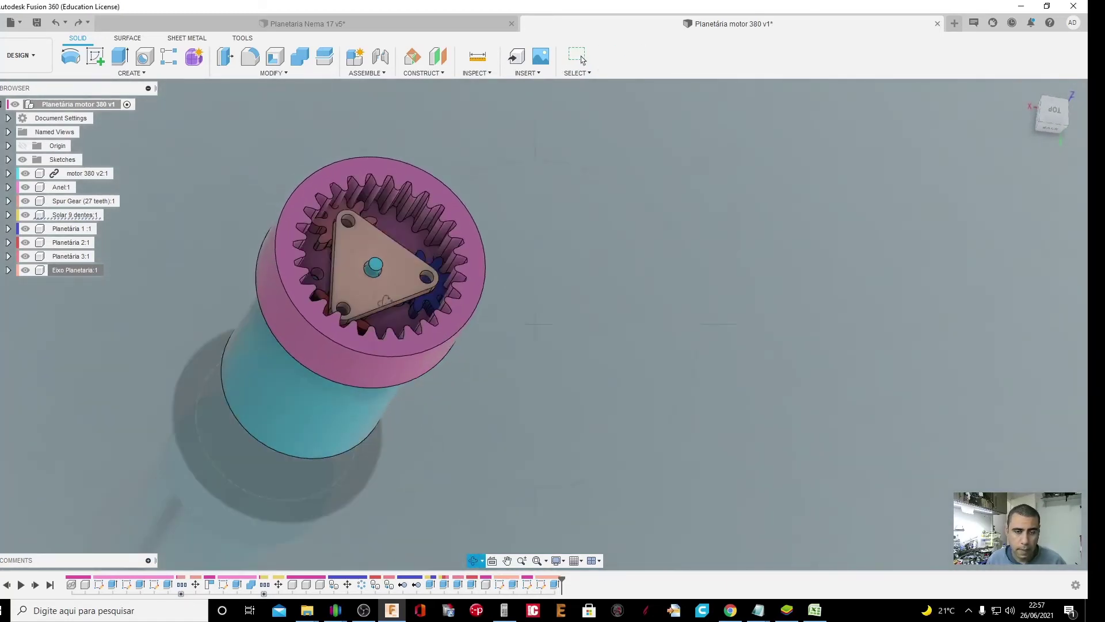
{"action": "scroll", "coordinate": [438, 322], "scroll_direction": "up", "scroll_amount": 3}
{"action": "scroll", "coordinate": [488, 346], "scroll_direction": "up", "scroll_amount": 3}
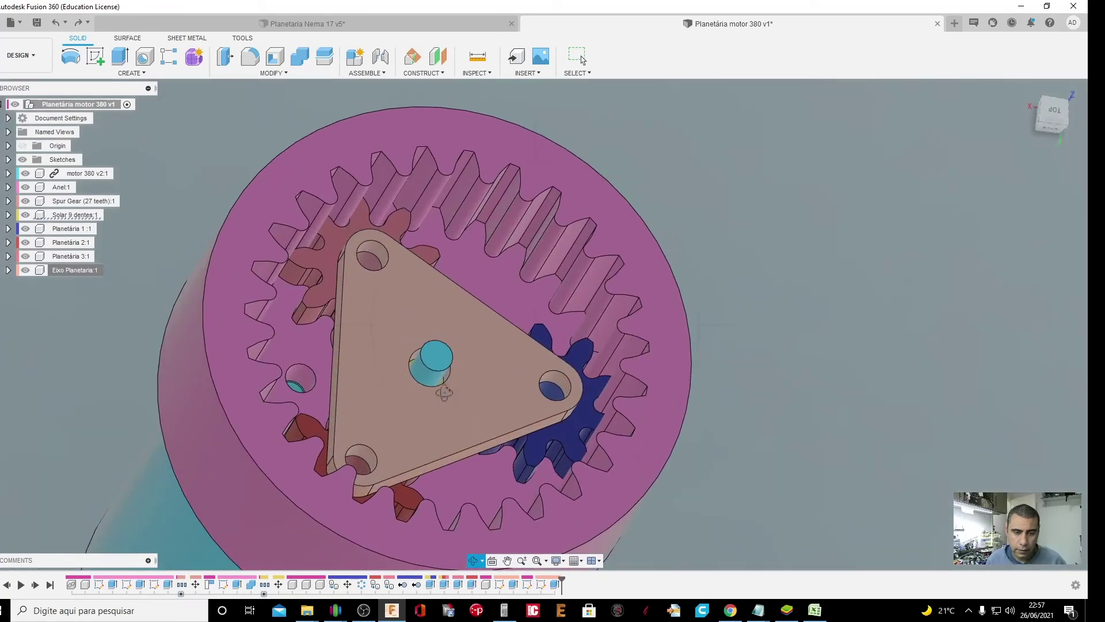
{"action": "mouse_move", "coordinate": [481, 494]}
{"action": "left_mouse_down"}
{"action": "mouse_move", "coordinate": [457, 465]}
{"action": "mouse_move", "coordinate": [478, 449]}
{"action": "mouse_move", "coordinate": [470, 378]}
{"action": "left_mouse_up"}
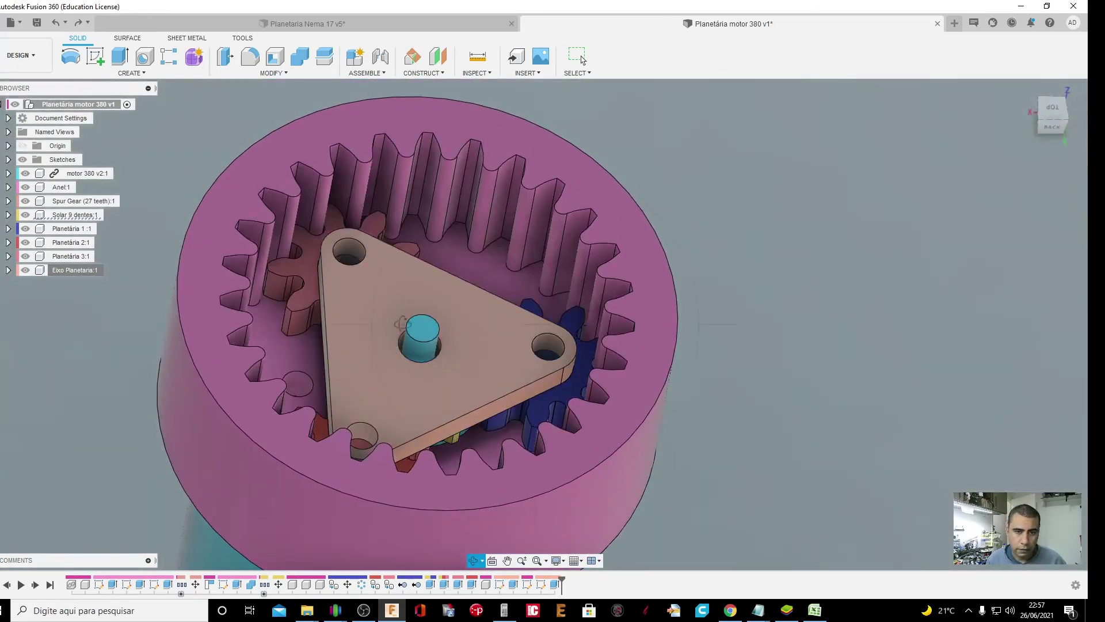
{"action": "key", "text": "Escape"}
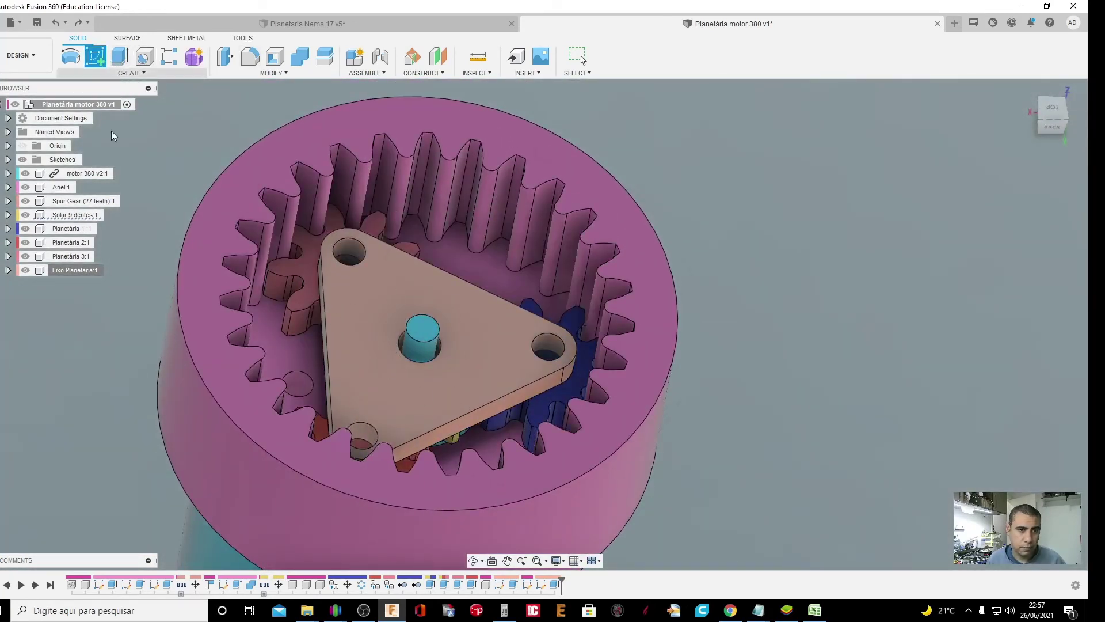
Activate Eixo Planetária and start a sketch on the triangle face, abandoning a first circle
{"action": "double_click", "coordinate": [109, 272]}
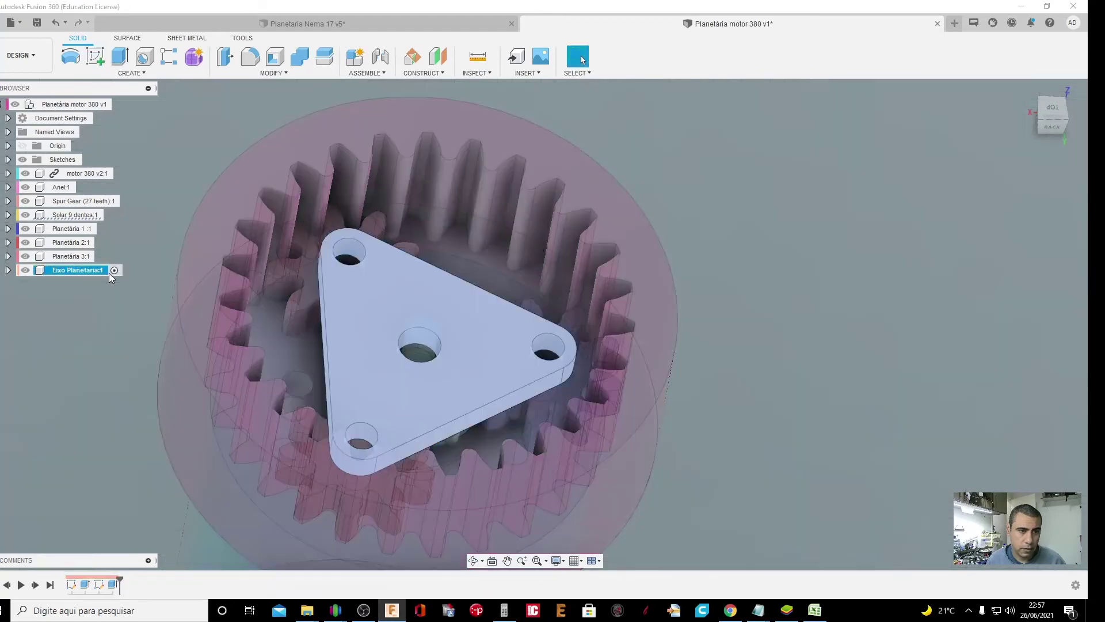
{"action": "left_click", "coordinate": [95, 56]}
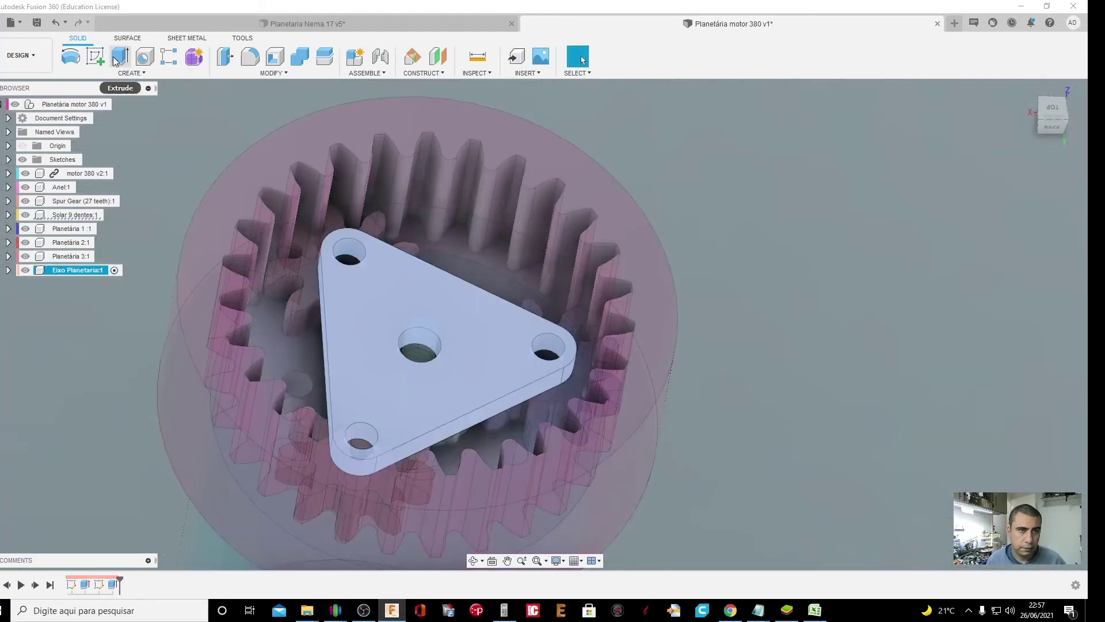
{"action": "left_click", "coordinate": [362, 285]}
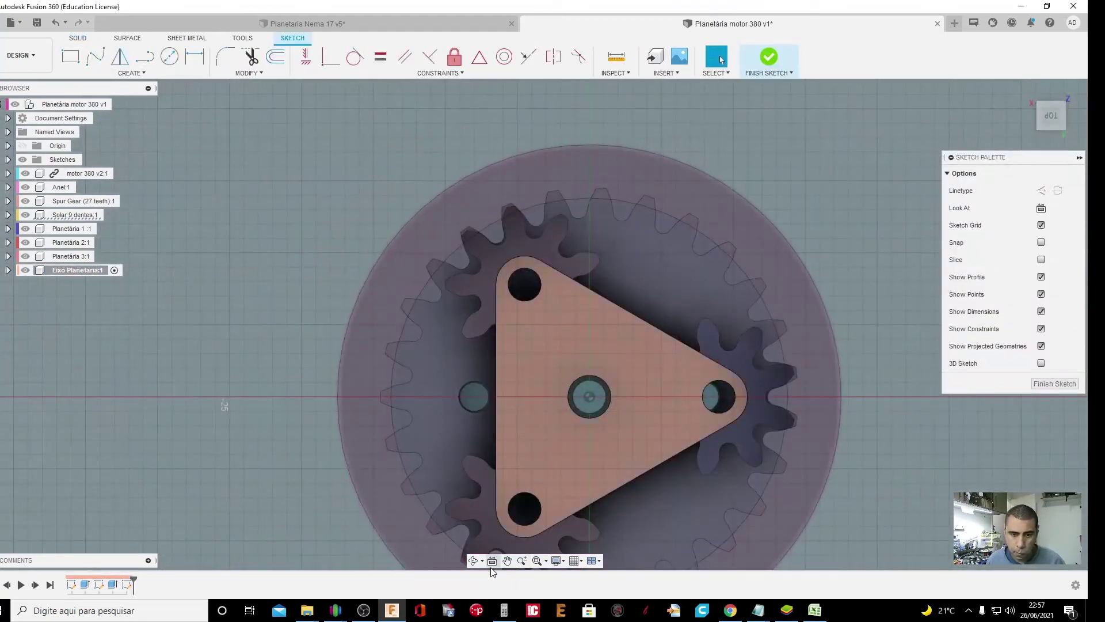
{"action": "left_click", "coordinate": [170, 55]}
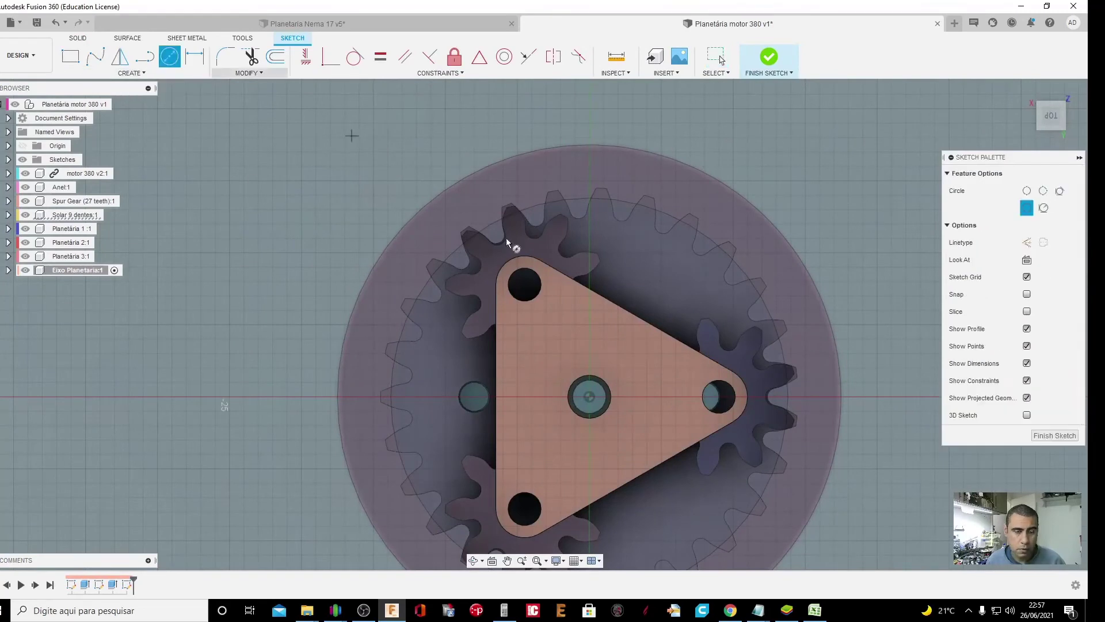
{"action": "left_click", "coordinate": [591, 396]}
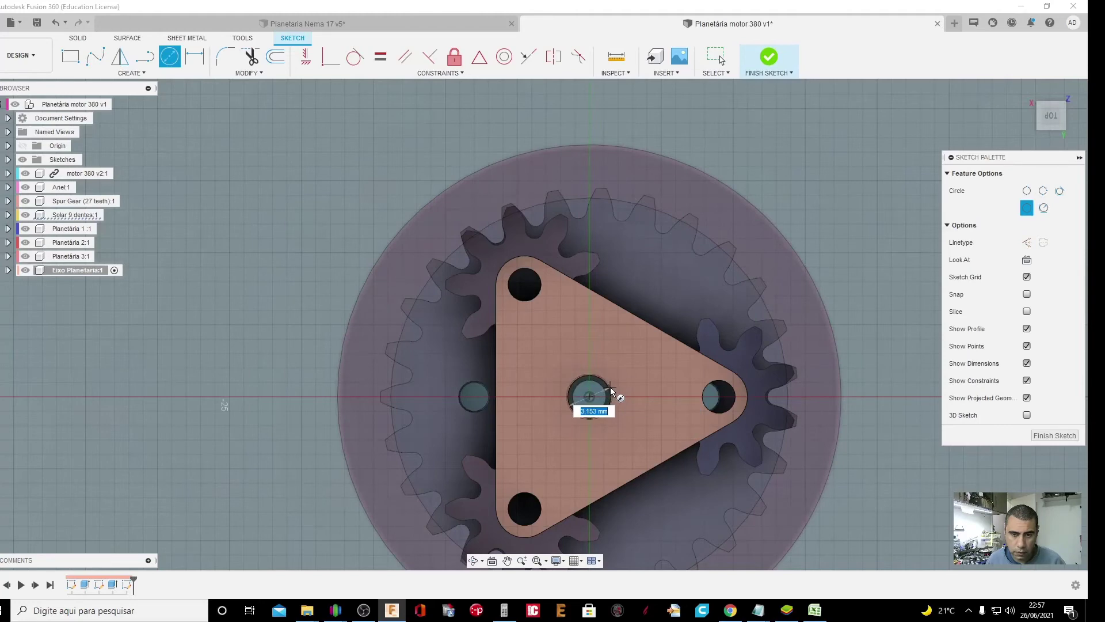
{"action": "scroll", "coordinate": [610, 388], "scroll_direction": "up", "scroll_amount": 3}
{"action": "scroll", "coordinate": [612, 393], "scroll_direction": "up", "scroll_amount": 2}
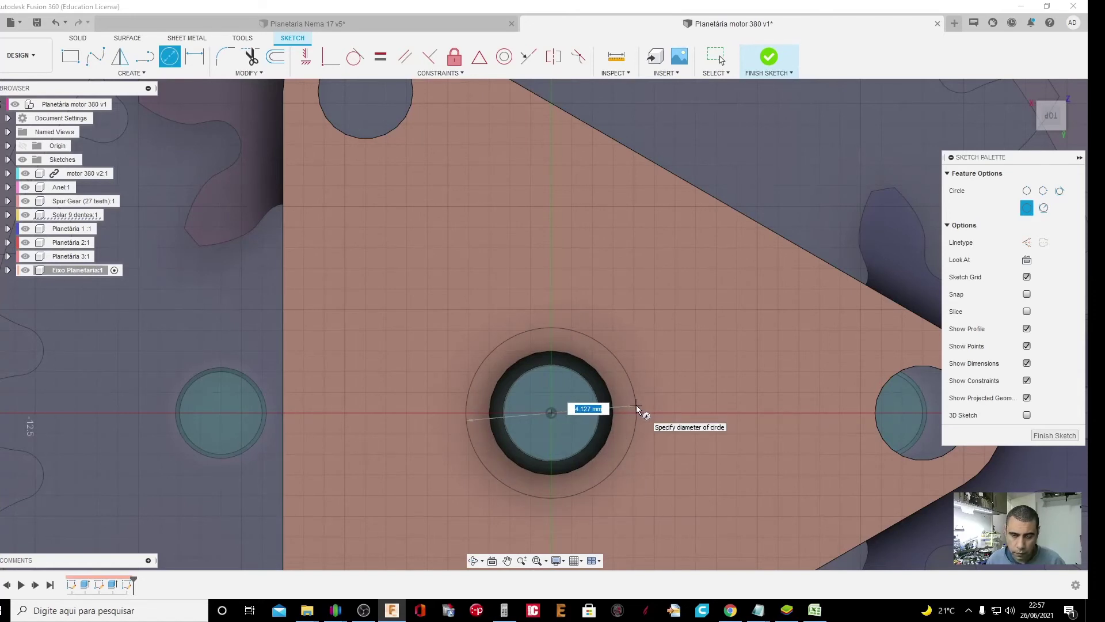
{"action": "key", "text": "Escape"}
Dimension the centre hole as a driven Ø3.00 and start a larger concentric circle
{"action": "key", "text": "d"}
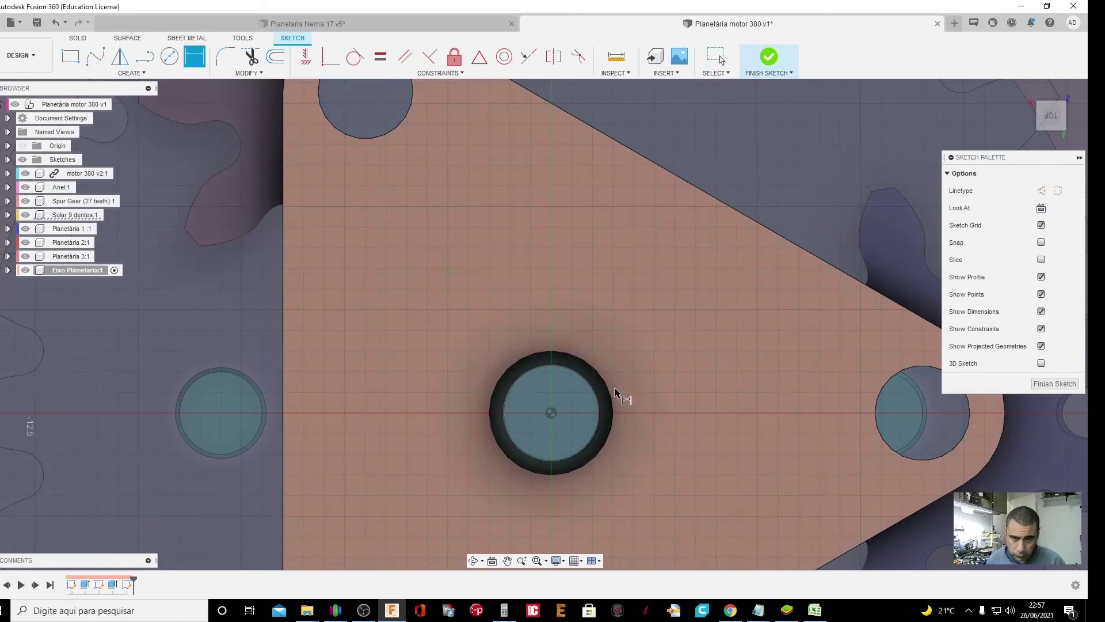
{"action": "left_click", "coordinate": [612, 397]}
{"action": "left_click", "coordinate": [621, 347]}
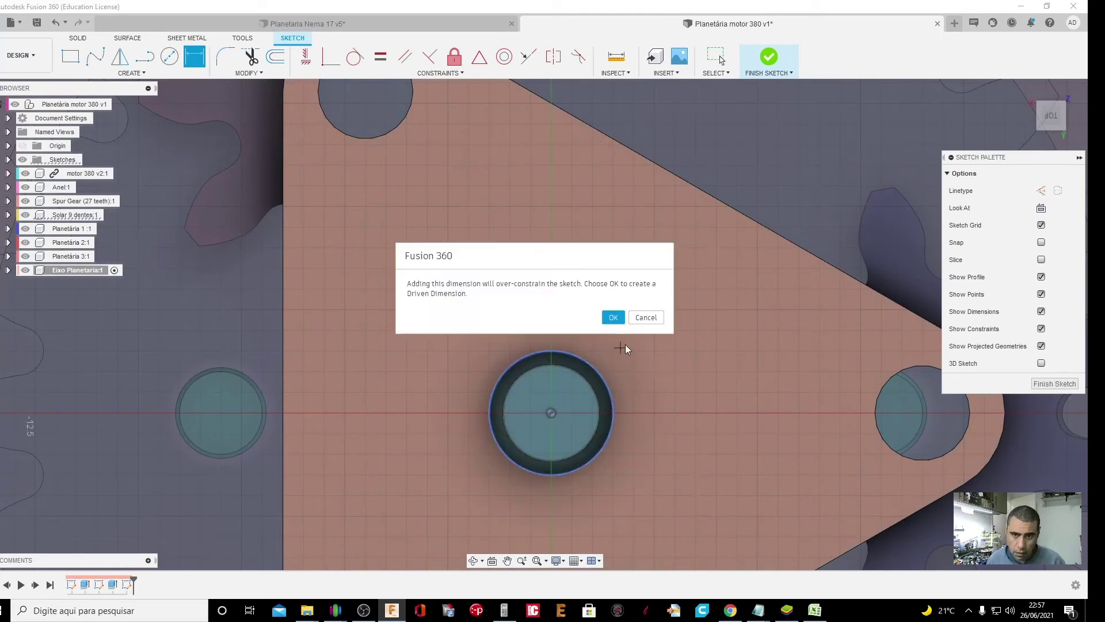
{"action": "left_click", "coordinate": [615, 316]}
{"action": "left_click", "coordinate": [169, 57]}
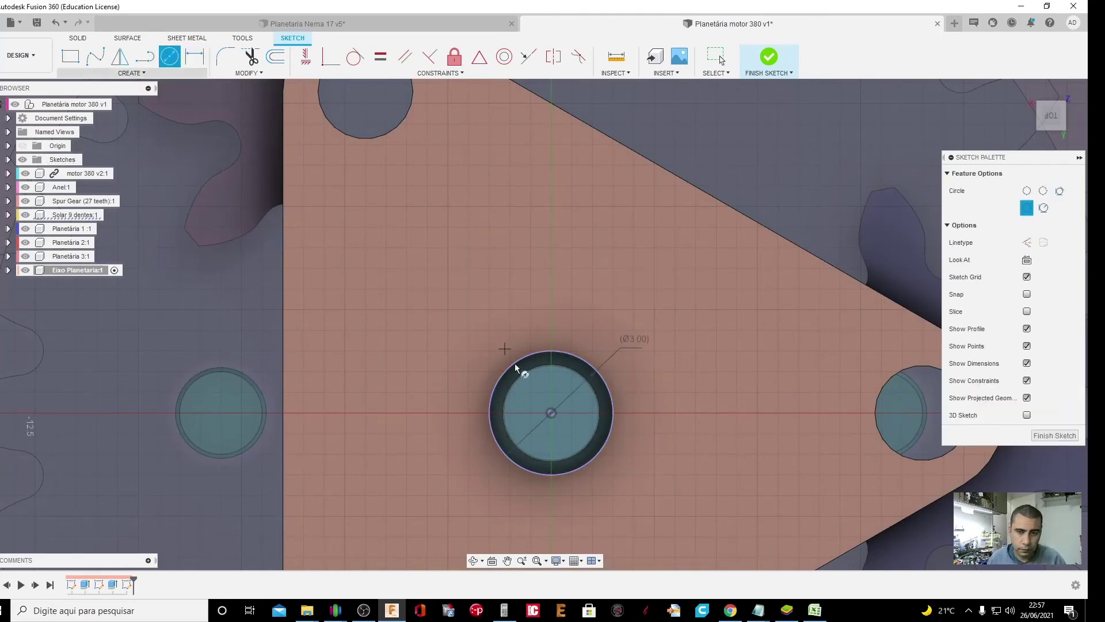
{"action": "left_click", "coordinate": [552, 412]}
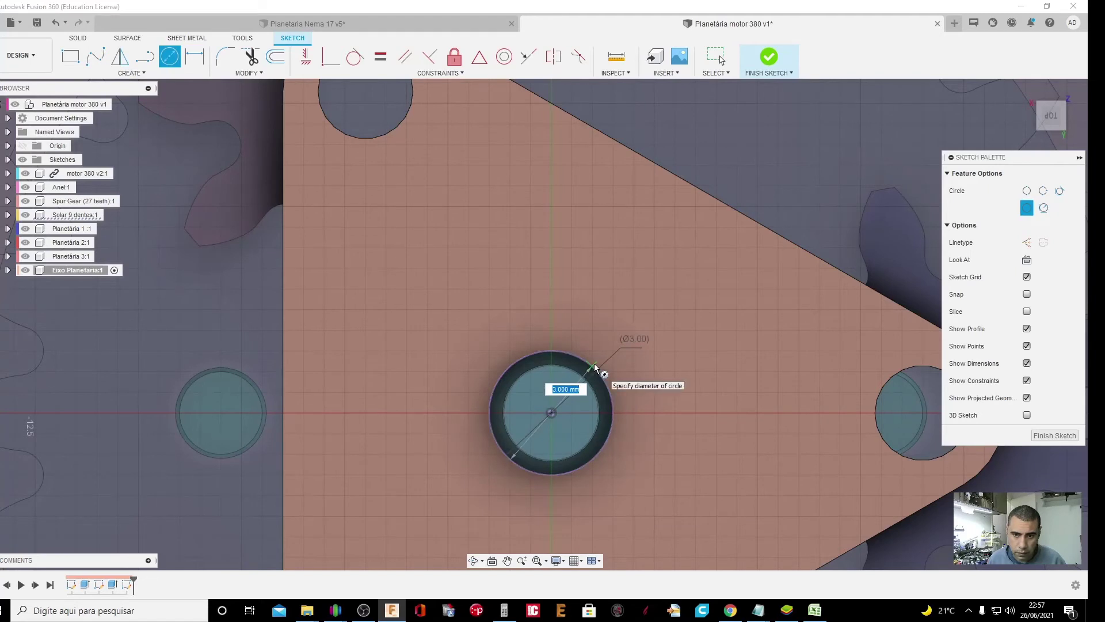
{"action": "left_click", "coordinate": [610, 391]}
{"action": "left_click", "coordinate": [551, 412]}
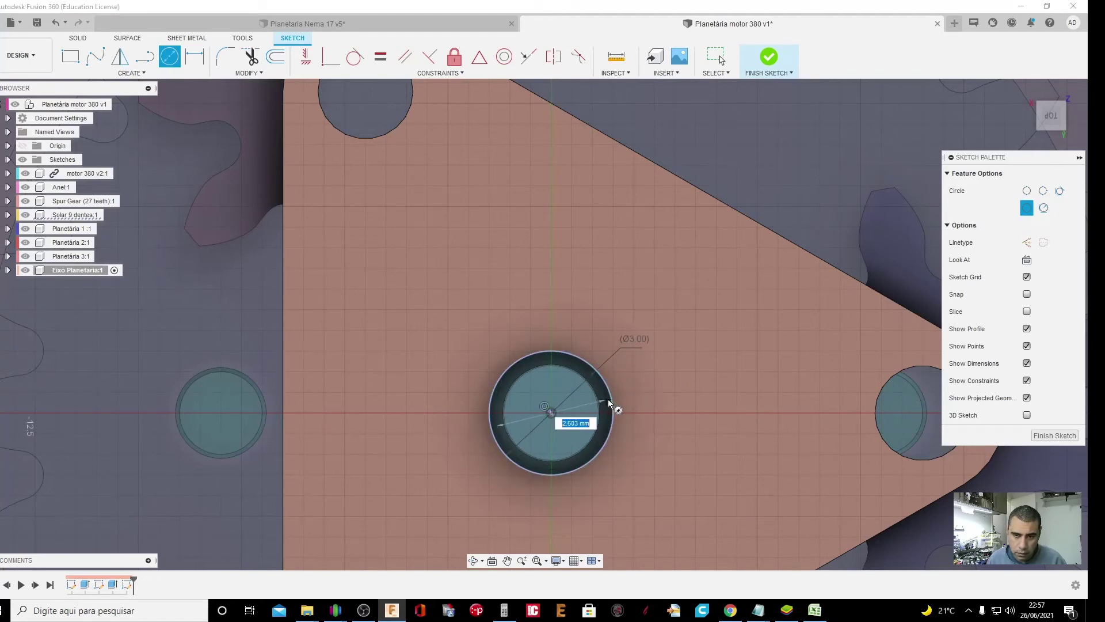
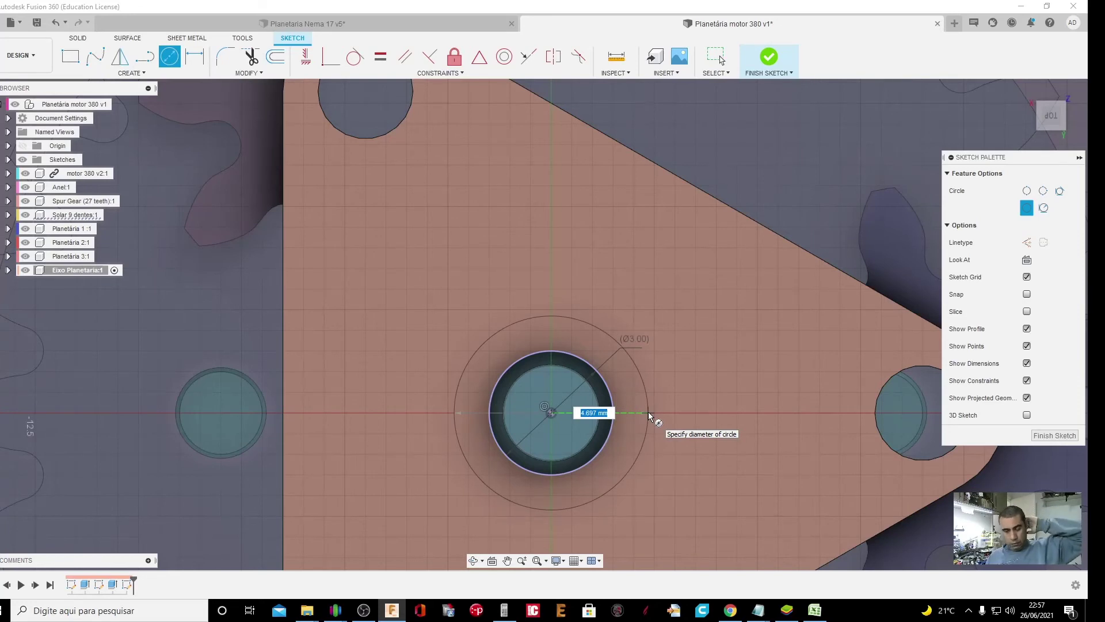
Draw a 5 mm circle at the carrier centre, concentric with the 3 mm hole
{"action": "type", "text": "5"}
{"action": "key", "text": "Return"}
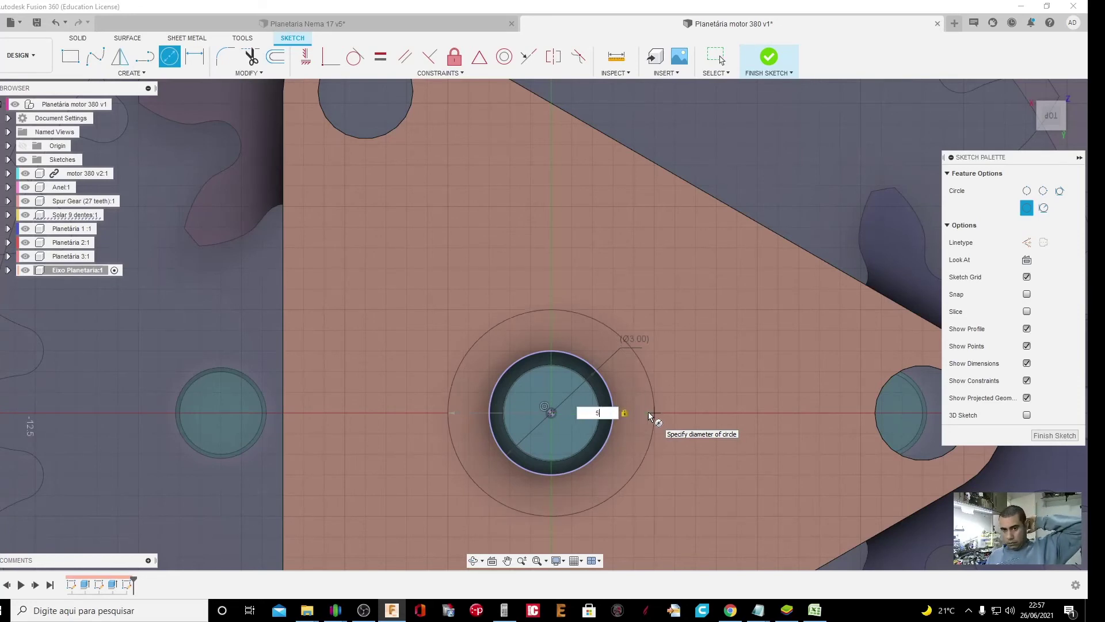
{"action": "key", "text": "Escape"}
{"action": "scroll", "coordinate": [648, 412], "scroll_direction": "down", "scroll_amount": 3}
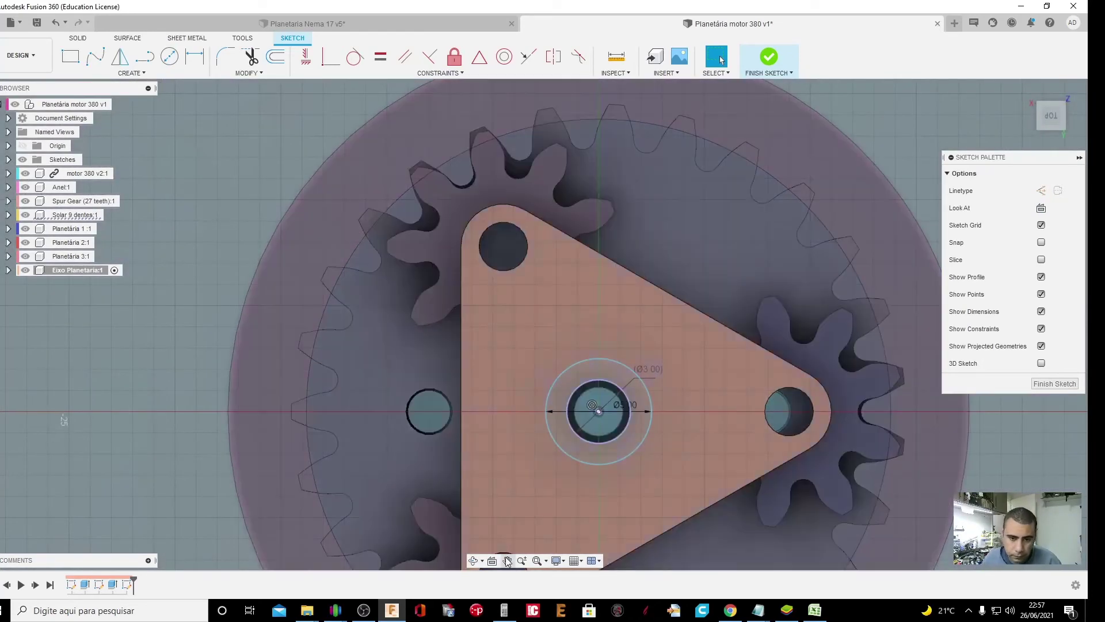
{"action": "left_click", "coordinate": [507, 560]}
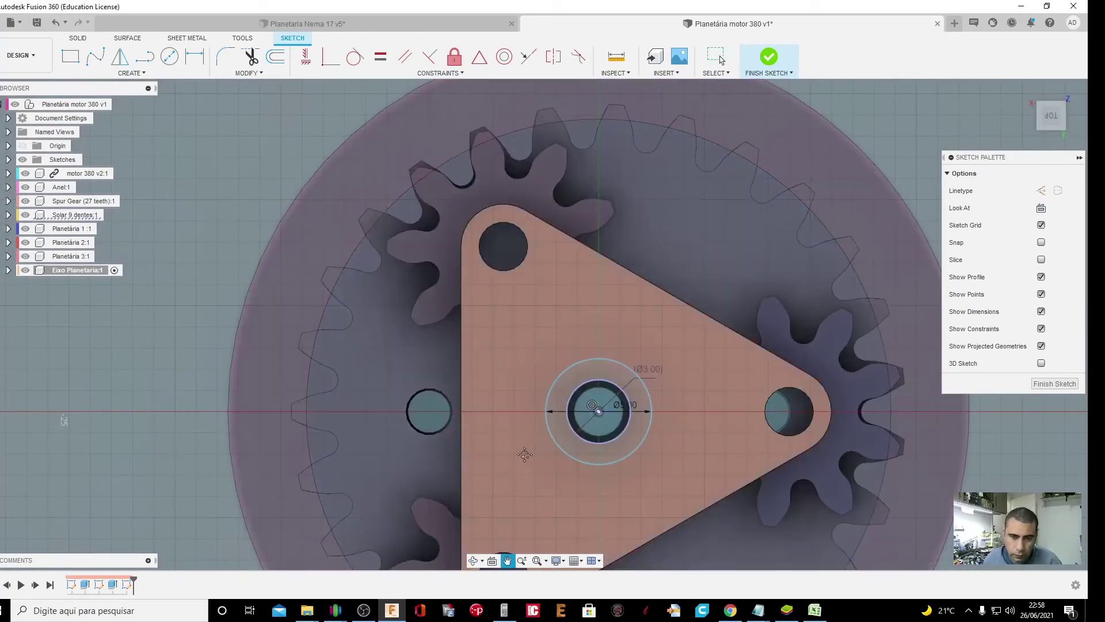
{"action": "mouse_move", "coordinate": [551, 547]}
{"action": "left_mouse_down"}
{"action": "mouse_move", "coordinate": [485, 505]}
{"action": "mouse_move", "coordinate": [184, 115]}
{"action": "left_mouse_up"}
{"action": "left_click", "coordinate": [474, 561]}
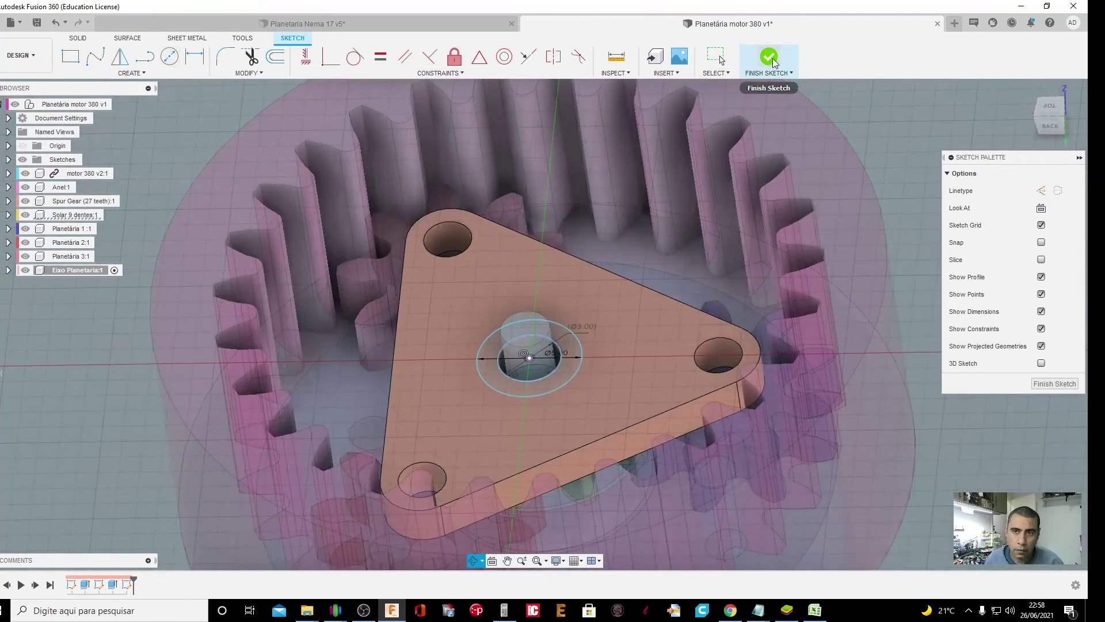
Finish the carrier sketch and select the 5 mm ring profile for extrusion
{"action": "left_click", "coordinate": [771, 58]}
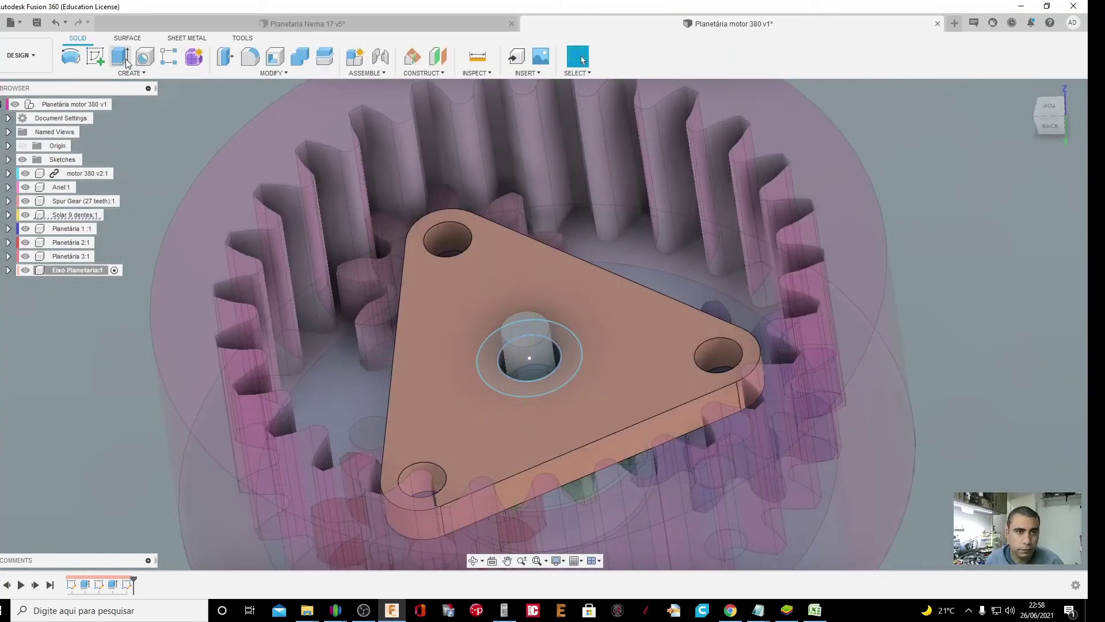
{"action": "left_click", "coordinate": [125, 59]}
{"action": "left_click", "coordinate": [492, 357]}
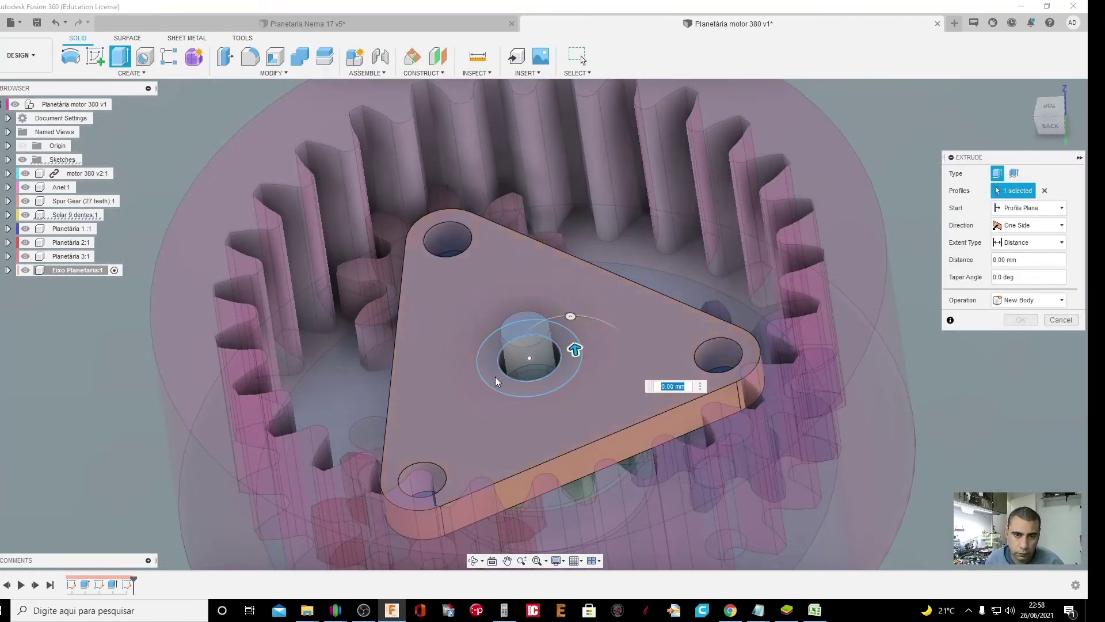
{"action": "key", "text": "Escape"}
{"action": "left_click", "coordinate": [129, 65]}
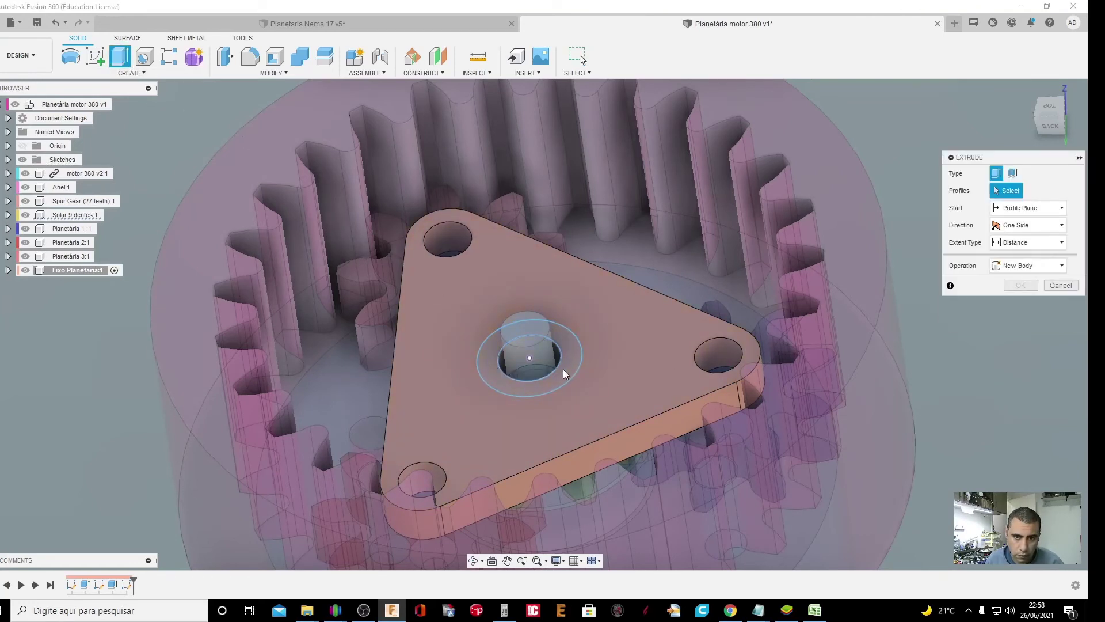
{"action": "scroll", "coordinate": [501, 380], "scroll_direction": "up", "scroll_amount": 4}
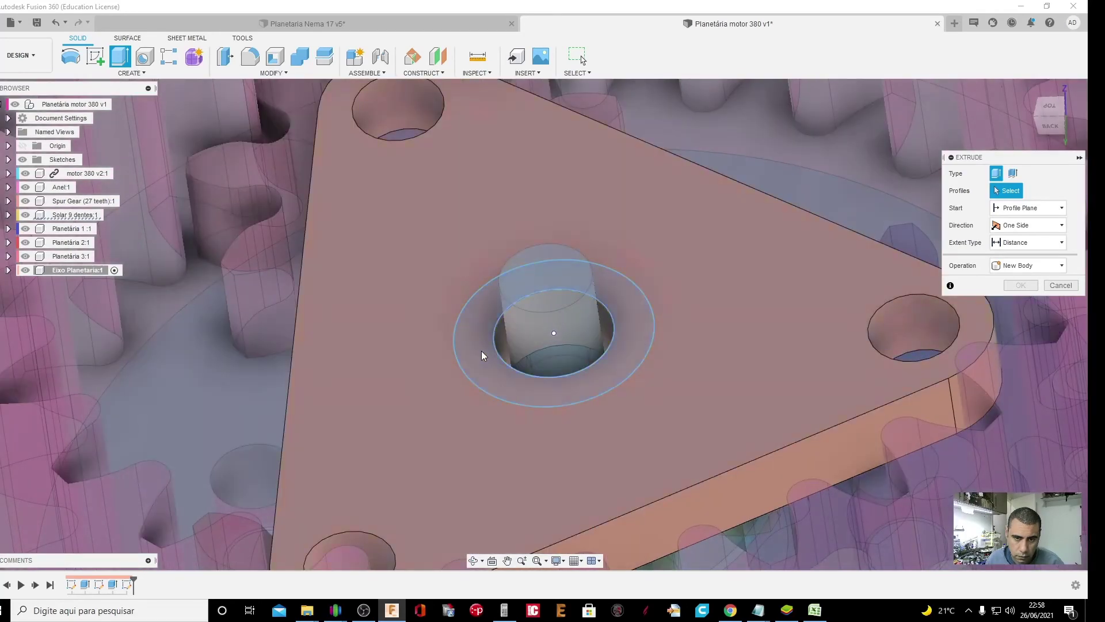
{"action": "left_click", "coordinate": [481, 351]}
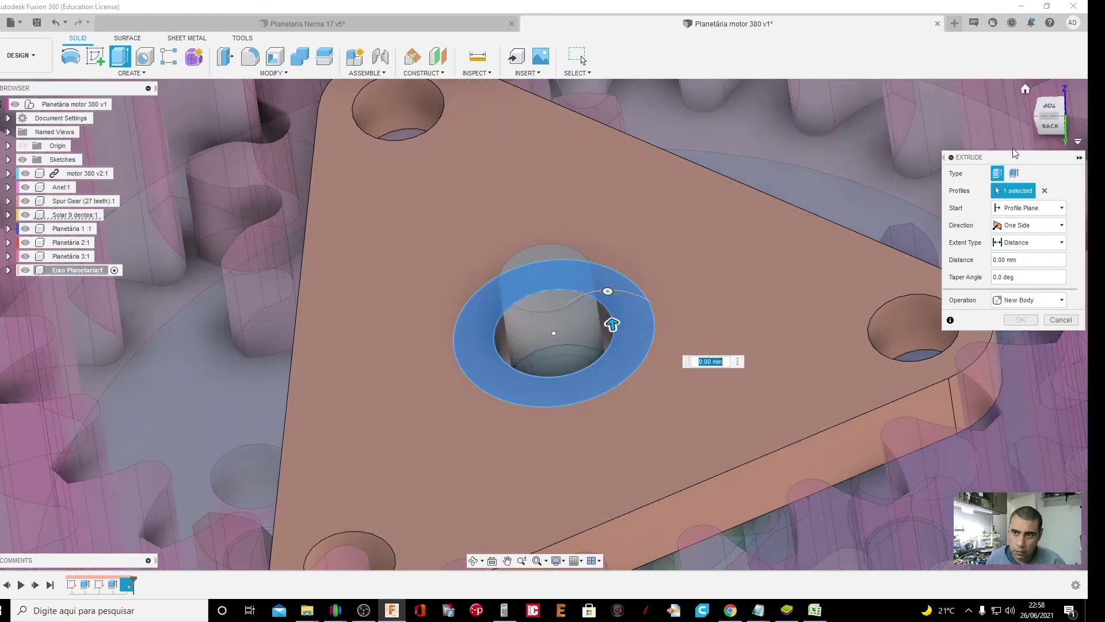
Extrude the ring 2.5 mm upward as a joined boss on the carrier plate
{"action": "left_click", "coordinate": [1042, 126]}
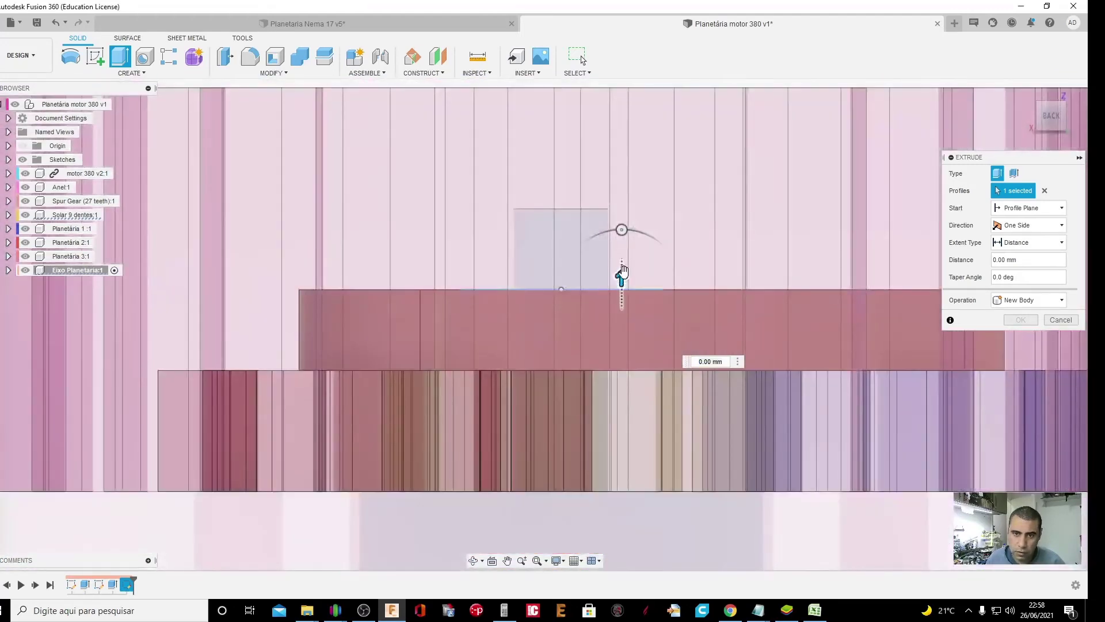
{"action": "left_click_drag", "start_coordinate": [622, 270], "coordinate": [625, 198]}
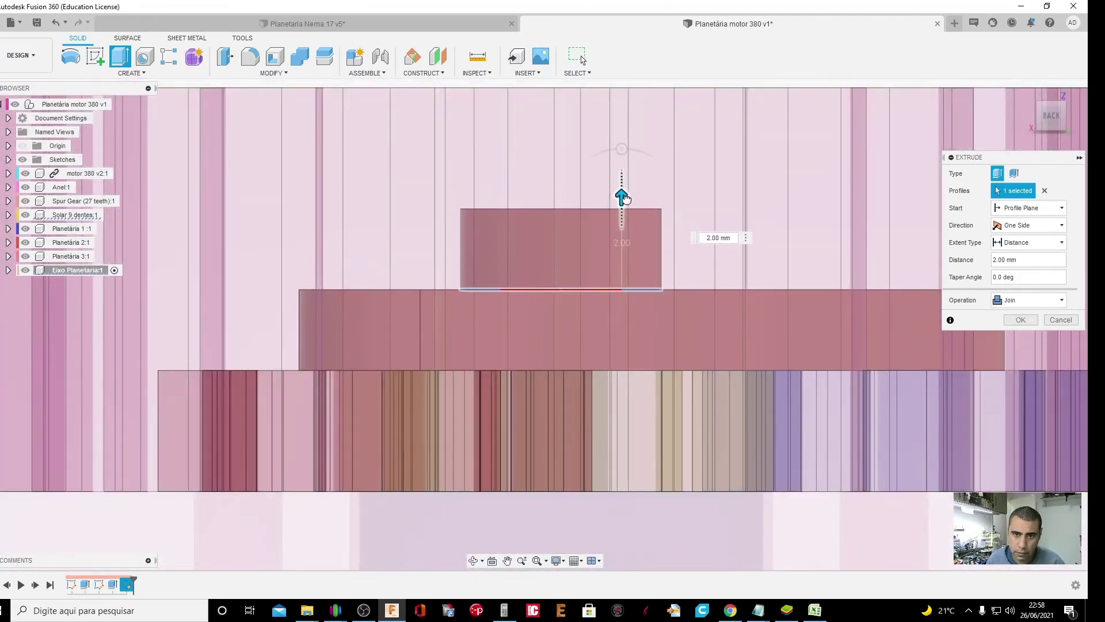
{"action": "left_click_drag", "start_coordinate": [626, 199], "coordinate": [628, 181]}
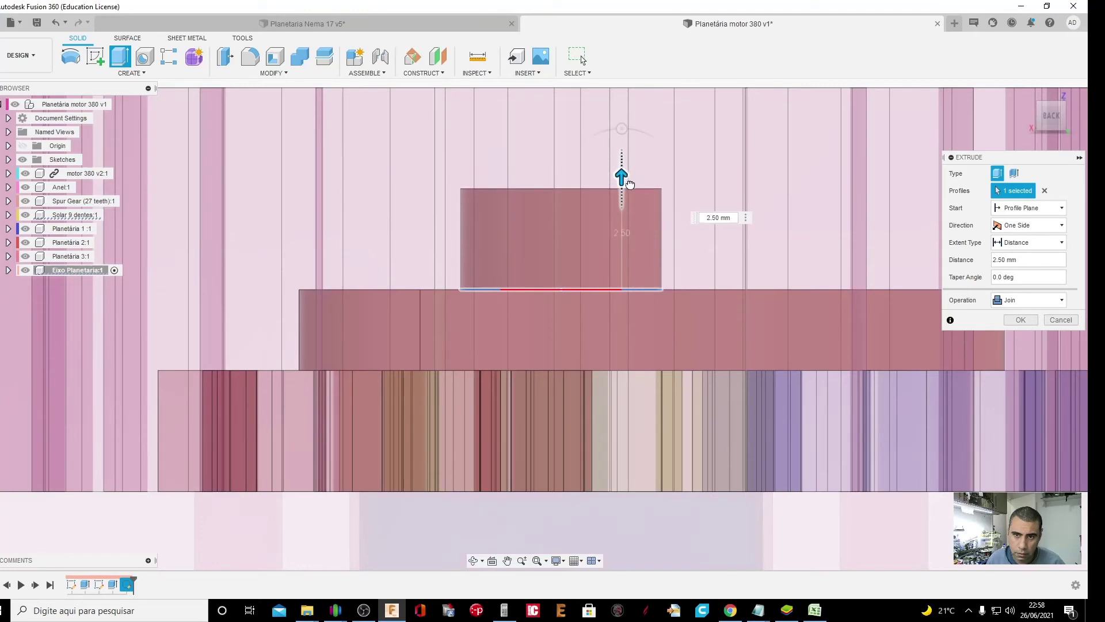
{"action": "mouse_move", "coordinate": [629, 167]}
{"action": "left_mouse_down"}
{"action": "mouse_move", "coordinate": [625, 217]}
{"action": "mouse_move", "coordinate": [632, 174]}
{"action": "left_mouse_up"}
{"action": "left_click", "coordinate": [1019, 320]}
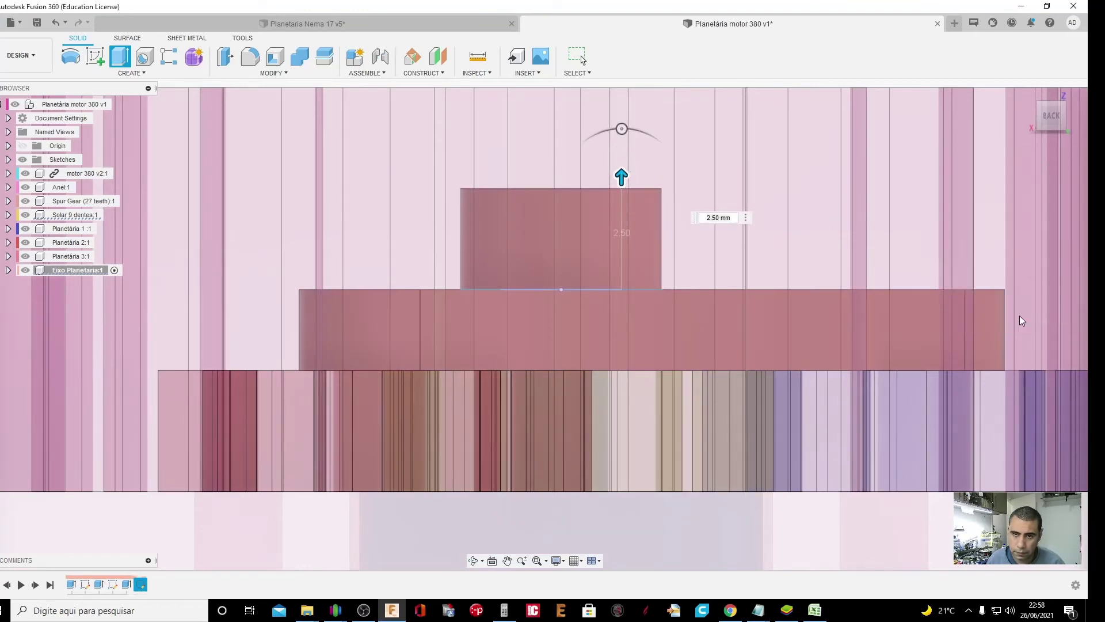
{"action": "left_click", "coordinate": [472, 561]}
{"action": "left_click_drag", "start_coordinate": [496, 387], "coordinate": [478, 429]}
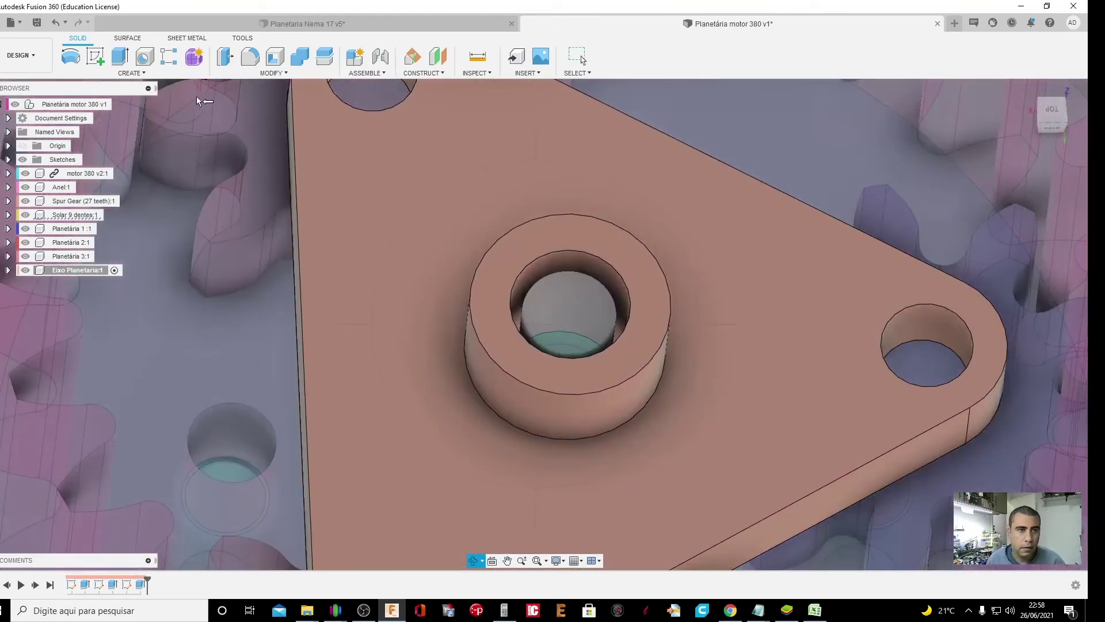
Sketch a circle on the boss top face matching its outer edge
{"action": "left_click", "coordinate": [95, 56]}
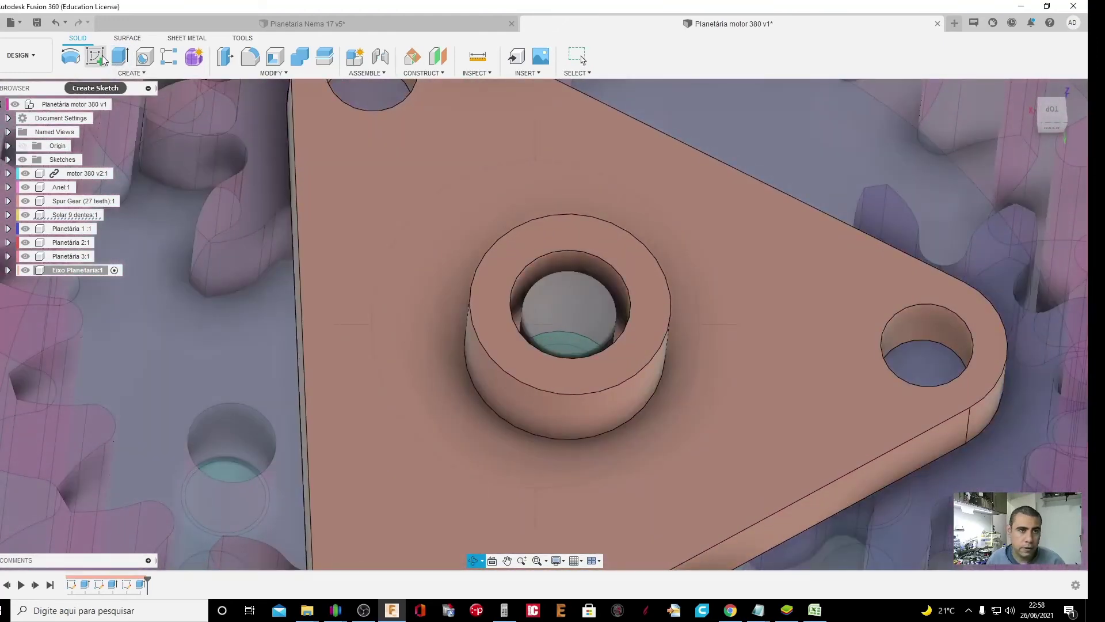
{"action": "left_click", "coordinate": [543, 237]}
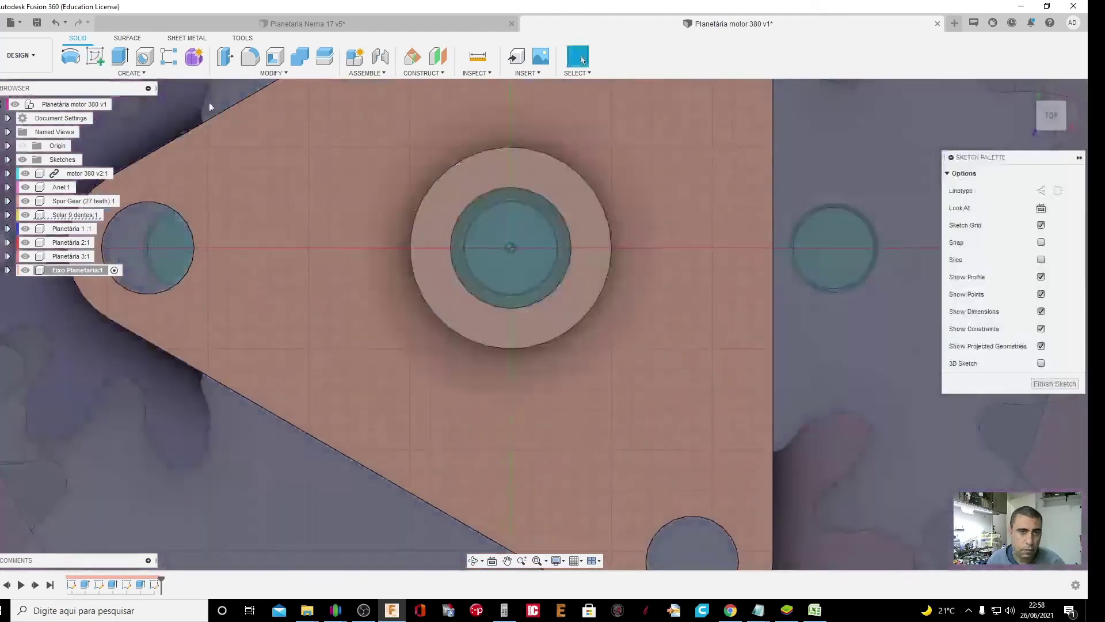
{"action": "left_click", "coordinate": [170, 57]}
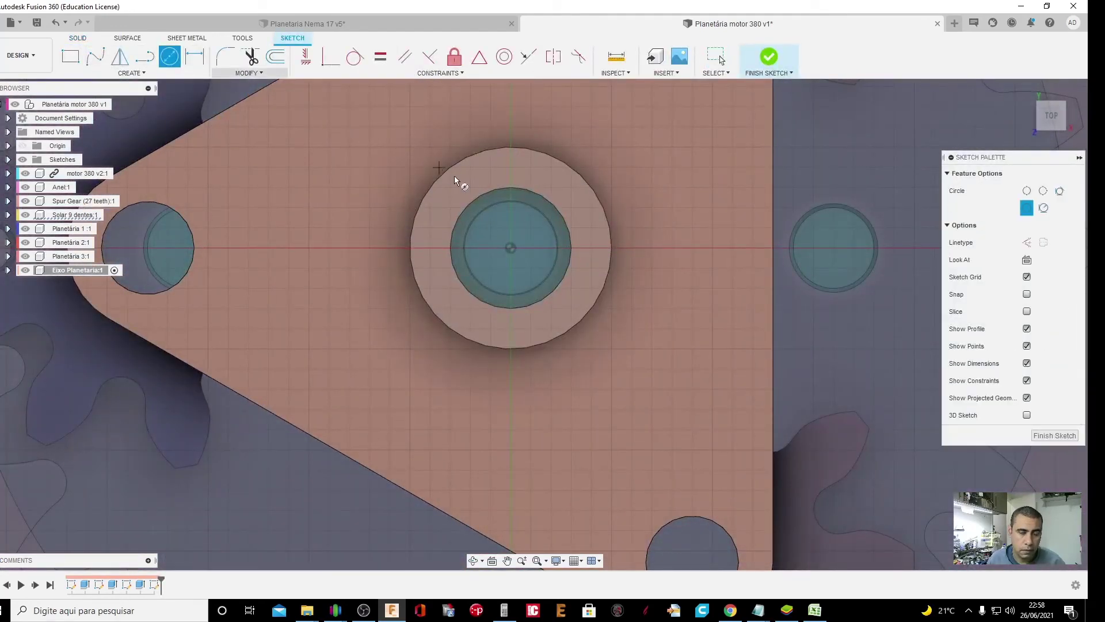
{"action": "left_click", "coordinate": [511, 247]}
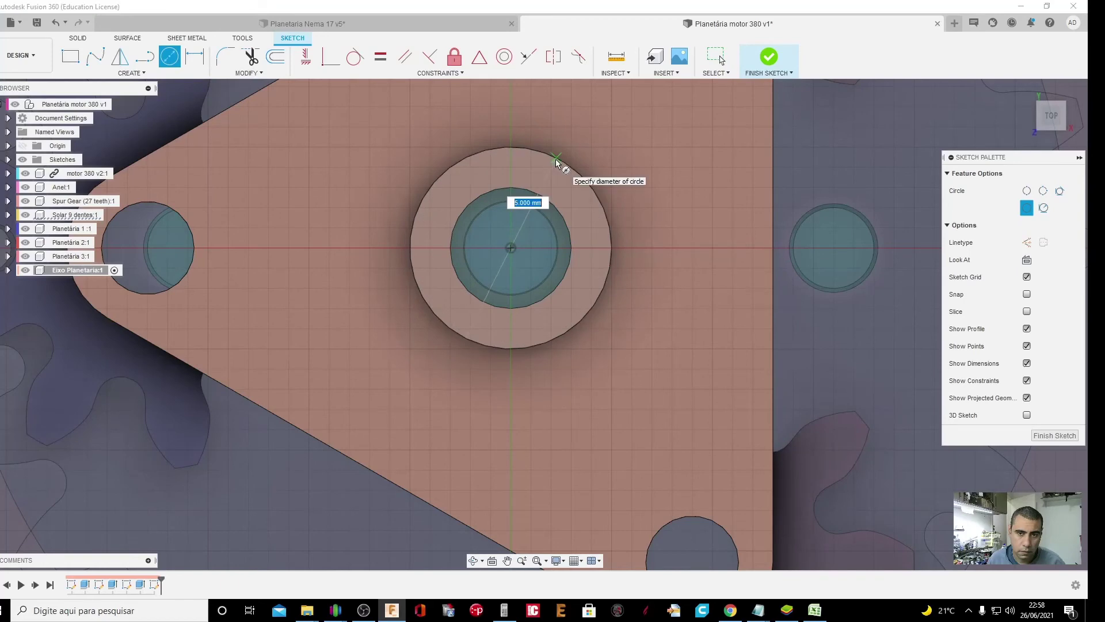
{"action": "left_click", "coordinate": [562, 166]}
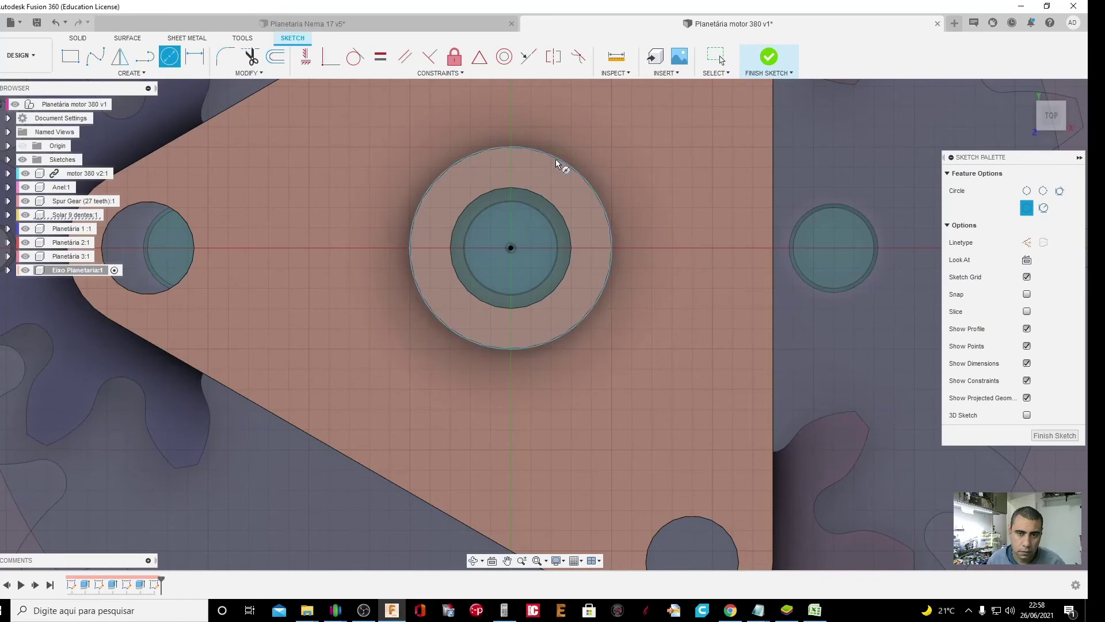
{"action": "left_click", "coordinate": [767, 58]}
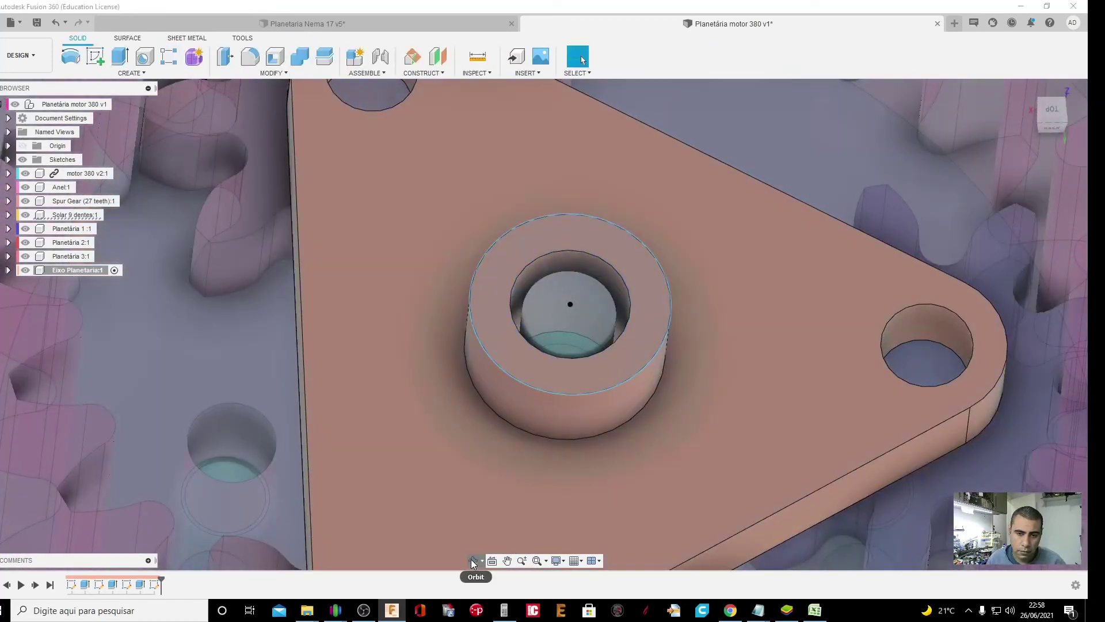
{"action": "left_click", "coordinate": [473, 561]}
{"action": "left_click_drag", "start_coordinate": [484, 454], "coordinate": [504, 438]}
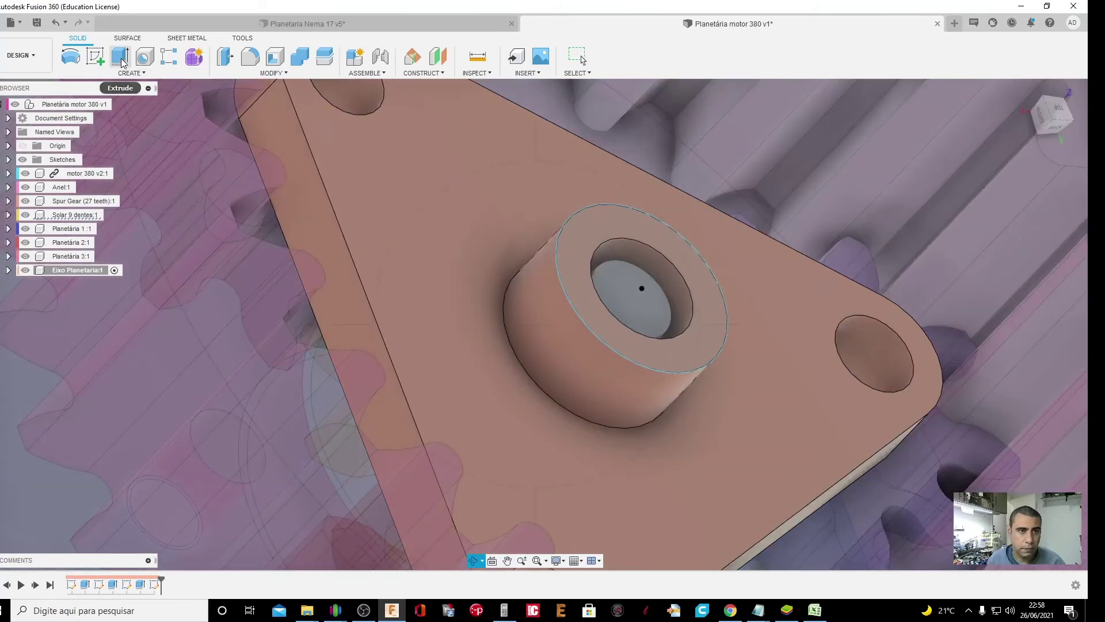
Extrude the ring and inner disk profiles 13 mm upward with Join
{"action": "left_click", "coordinate": [120, 56]}
{"action": "left_click", "coordinate": [587, 235]}
{"action": "left_click", "coordinate": [628, 253]}
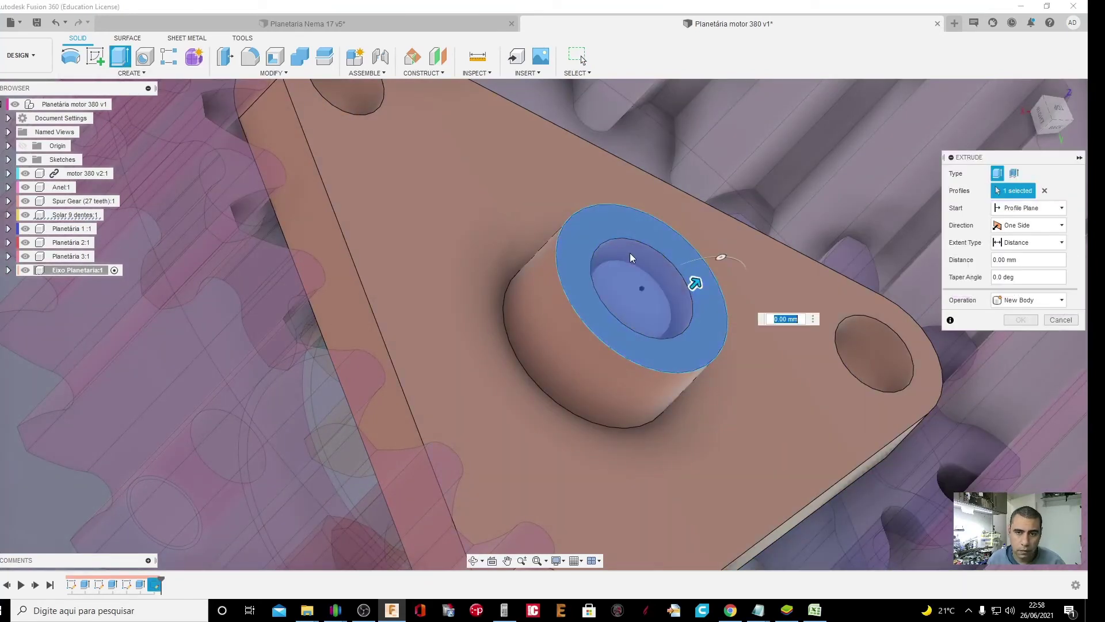
{"action": "scroll", "coordinate": [648, 280], "scroll_direction": "down", "scroll_amount": 2}
{"action": "left_click_drag", "start_coordinate": [654, 267], "coordinate": [774, 155]}
{"action": "scroll", "coordinate": [704, 224], "scroll_direction": "down", "scroll_amount": 2}
{"action": "scroll", "coordinate": [707, 229], "scroll_direction": "down", "scroll_amount": 2}
{"action": "scroll", "coordinate": [714, 231], "scroll_direction": "down", "scroll_amount": 2}
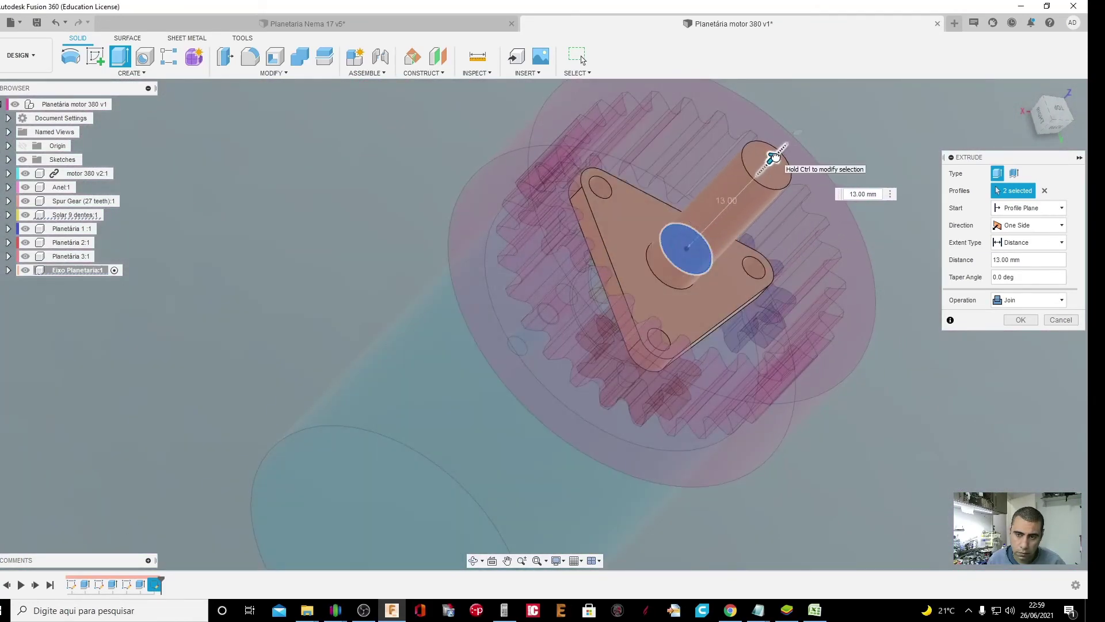
{"action": "left_click", "coordinate": [1022, 321]}
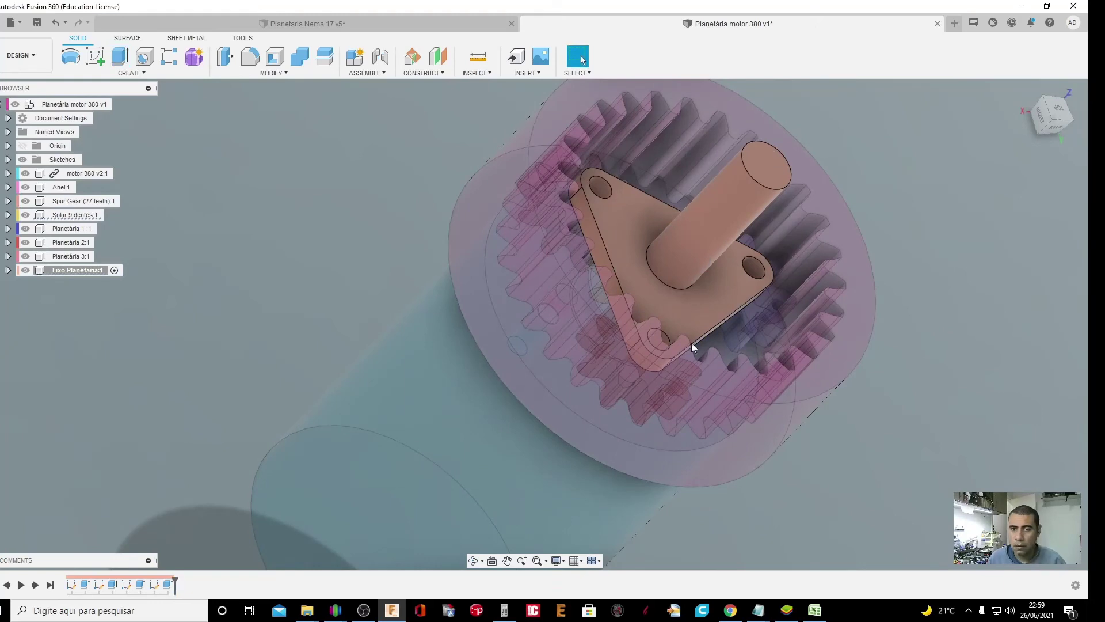
Orbit the gearbox to inspect the carrier and output shaft from side and top
{"action": "scroll", "coordinate": [620, 366], "scroll_direction": "down", "scroll_amount": 3}
{"action": "scroll", "coordinate": [619, 366], "scroll_direction": "down", "scroll_amount": 1}
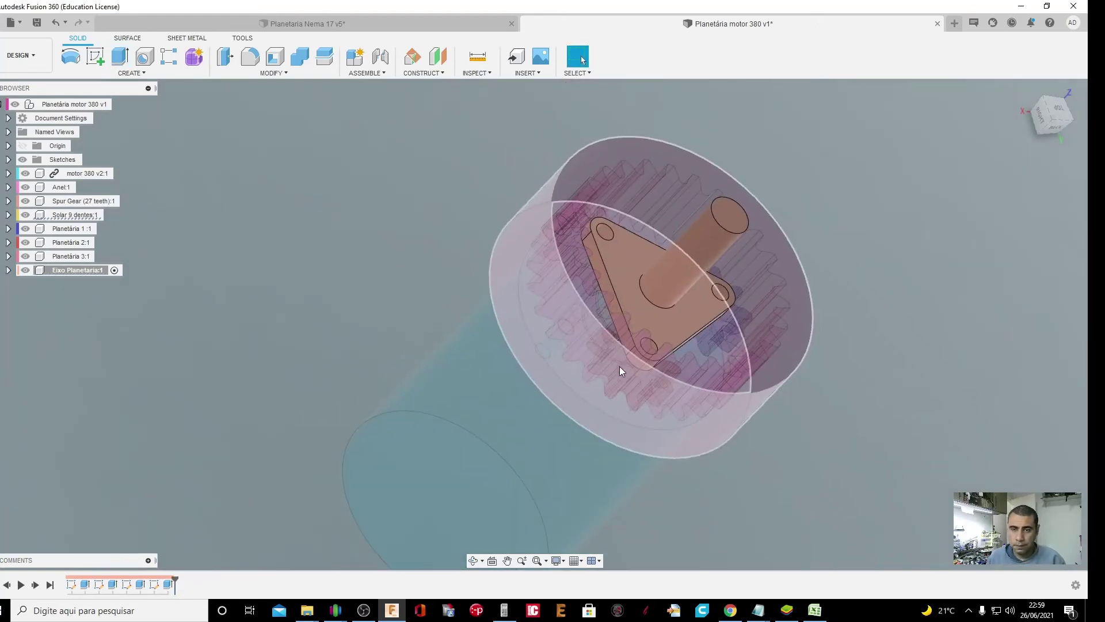
{"action": "left_click", "coordinate": [473, 561]}
{"action": "mouse_move", "coordinate": [524, 391]}
{"action": "left_mouse_down"}
{"action": "mouse_move", "coordinate": [437, 423]}
{"action": "mouse_move", "coordinate": [449, 409]}
{"action": "mouse_move", "coordinate": [572, 390]}
{"action": "mouse_move", "coordinate": [541, 353]}
{"action": "mouse_move", "coordinate": [540, 332]}
{"action": "mouse_move", "coordinate": [580, 333]}
{"action": "mouse_move", "coordinate": [524, 346]}
{"action": "mouse_move", "coordinate": [553, 338]}
{"action": "mouse_move", "coordinate": [408, 186]}
{"action": "left_mouse_up"}
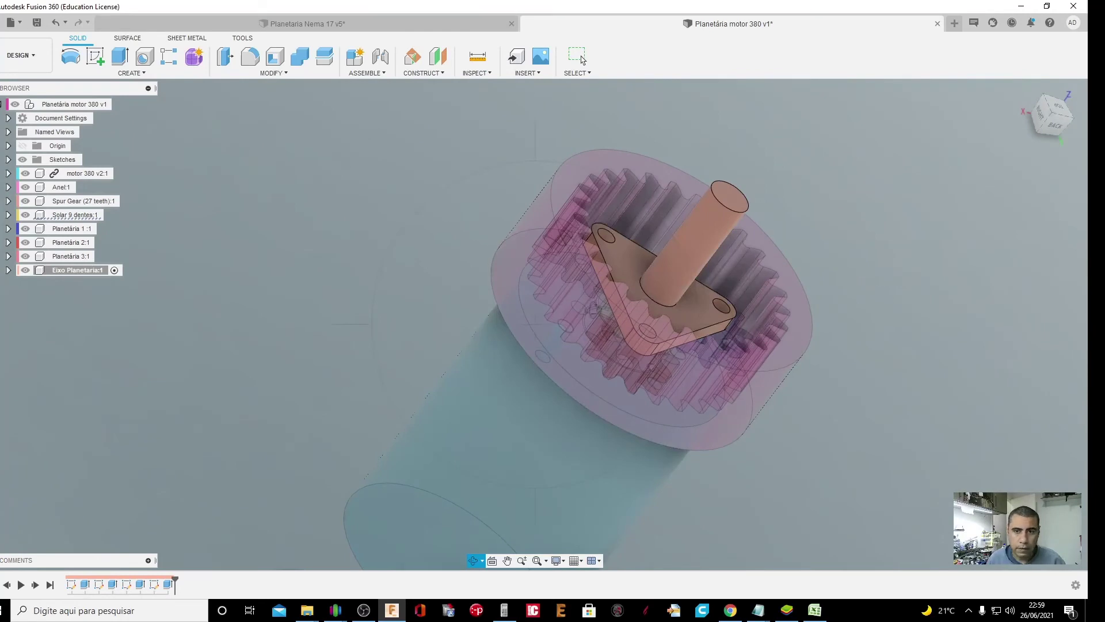
{"action": "left_click_drag", "start_coordinate": [599, 310], "coordinate": [506, 296]}
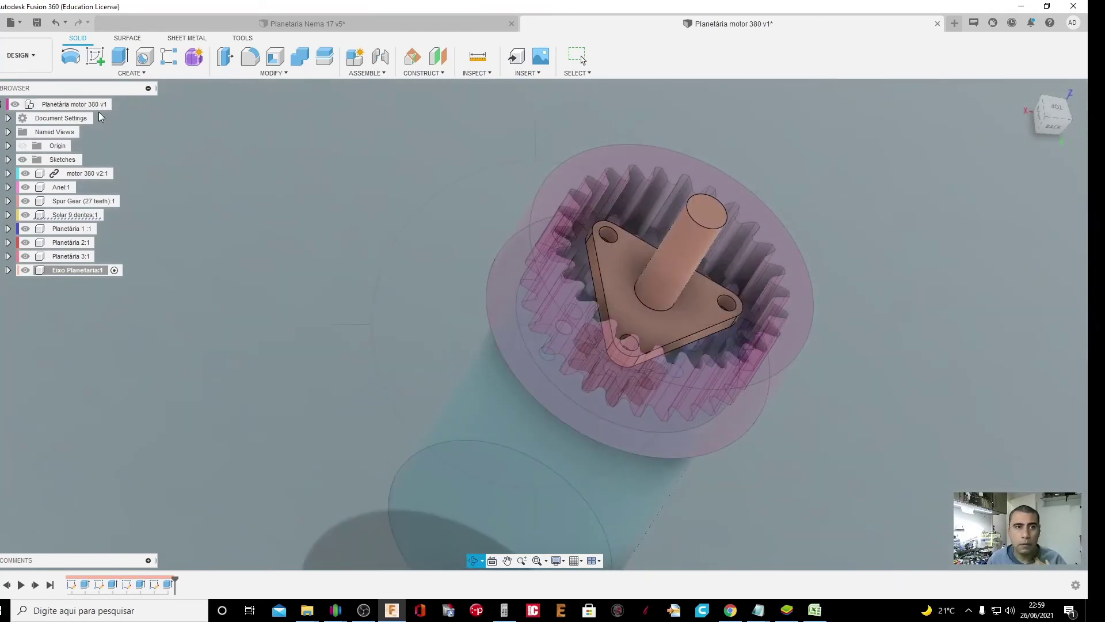
Activate the root assembly, create a new component there and rename it Tampa
{"action": "left_click", "coordinate": [118, 105]}
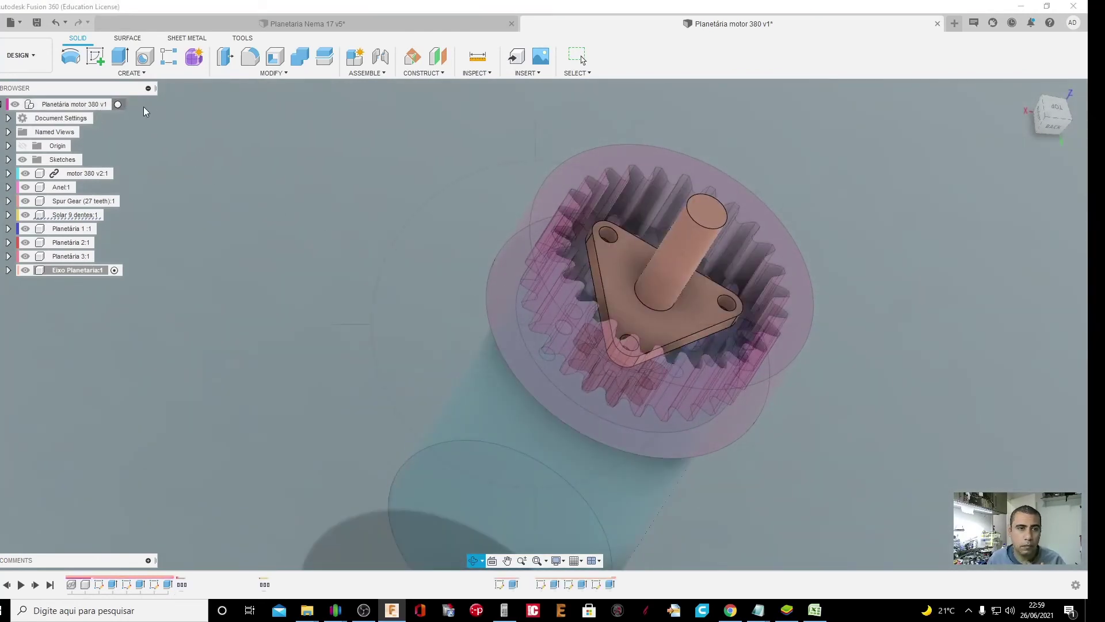
{"action": "left_click", "coordinate": [118, 105]}
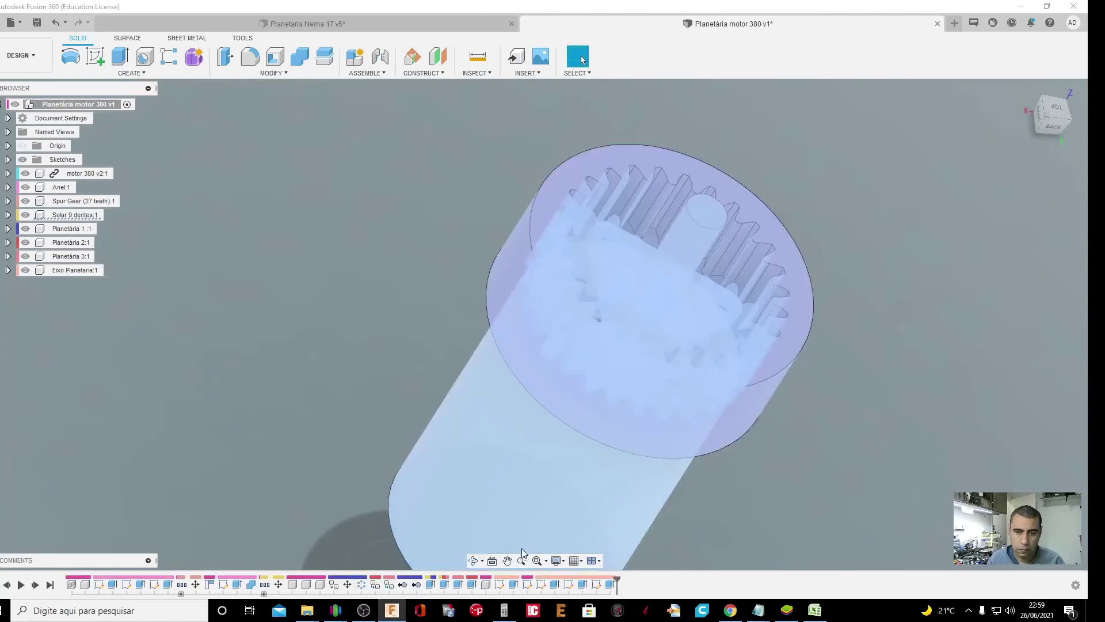
{"action": "left_click", "coordinate": [507, 560]}
{"action": "key", "text": "Escape"}
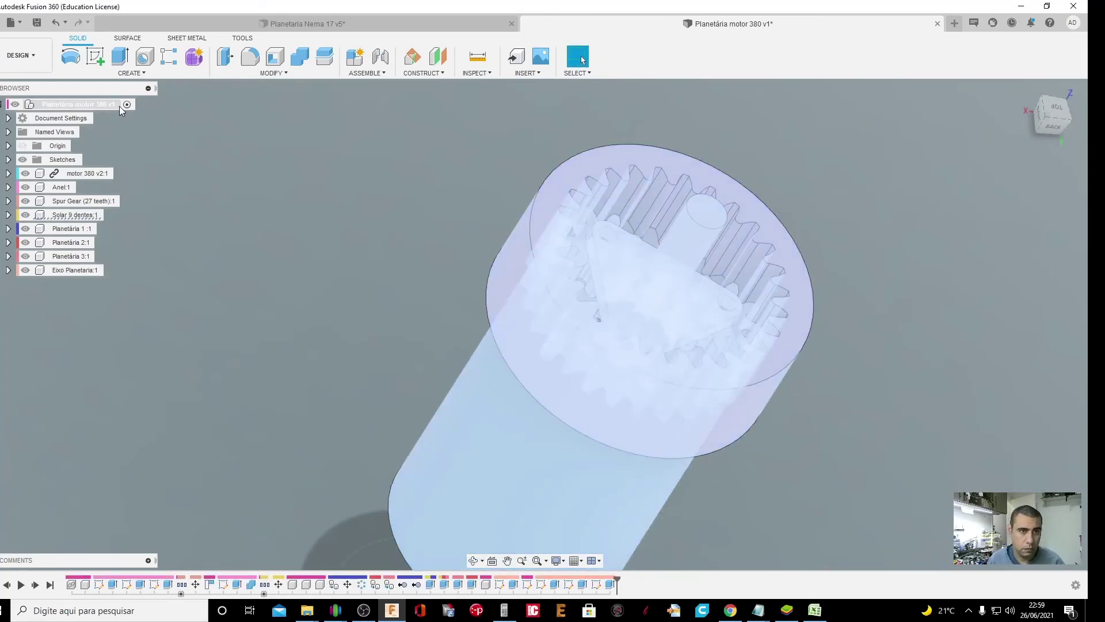
{"action": "right_click", "coordinate": [119, 106]}
{"action": "left_click", "coordinate": [148, 118]}
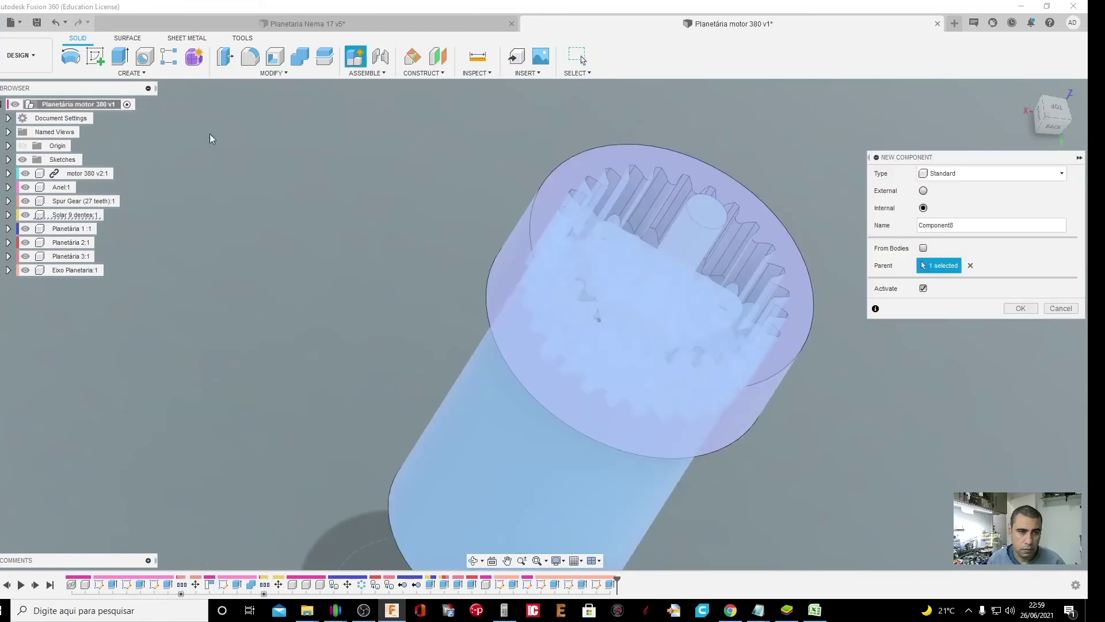
{"action": "left_click", "coordinate": [1020, 309]}
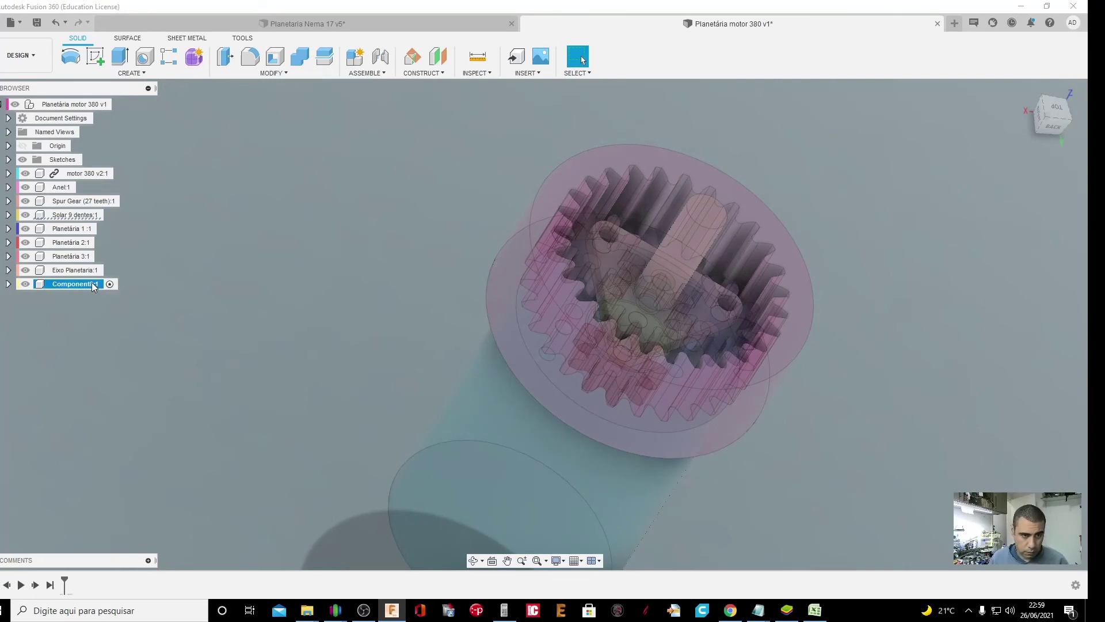
{"action": "type", "text": "Tampa"}
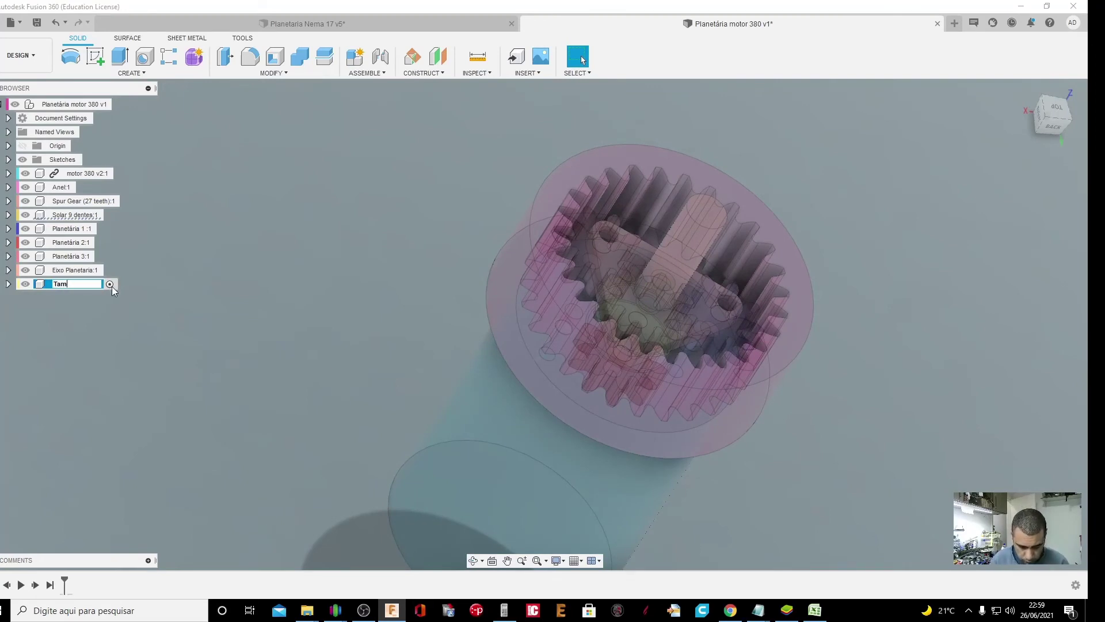
{"action": "key", "text": "Return"}
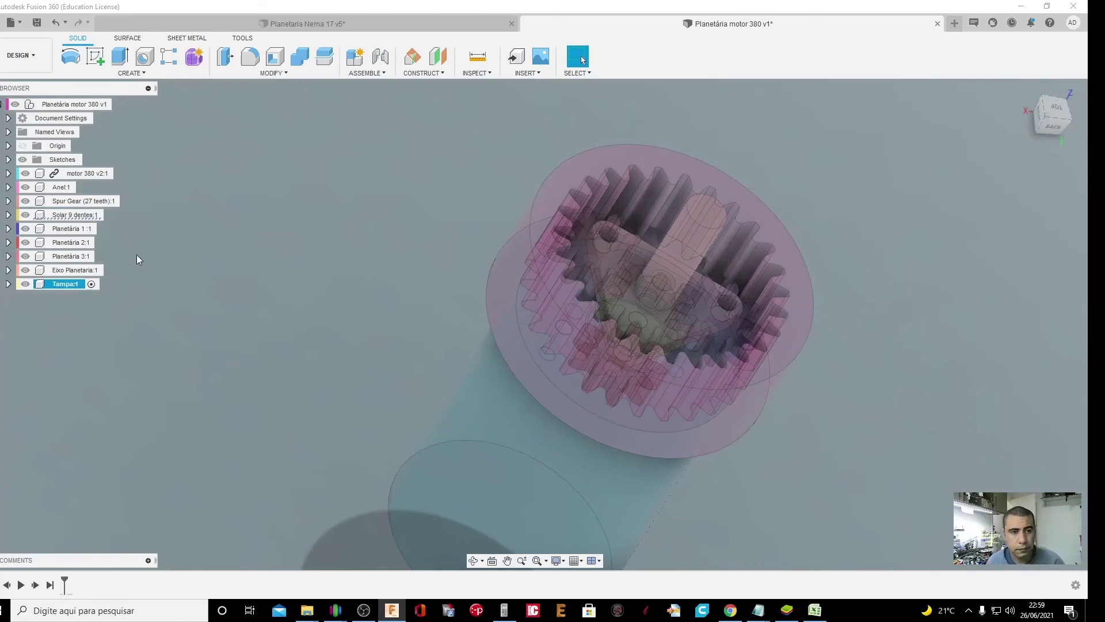
Sketch a circle on the gear face from the gear centre to the ring gear's outer edge
{"action": "left_click", "coordinate": [98, 59]}
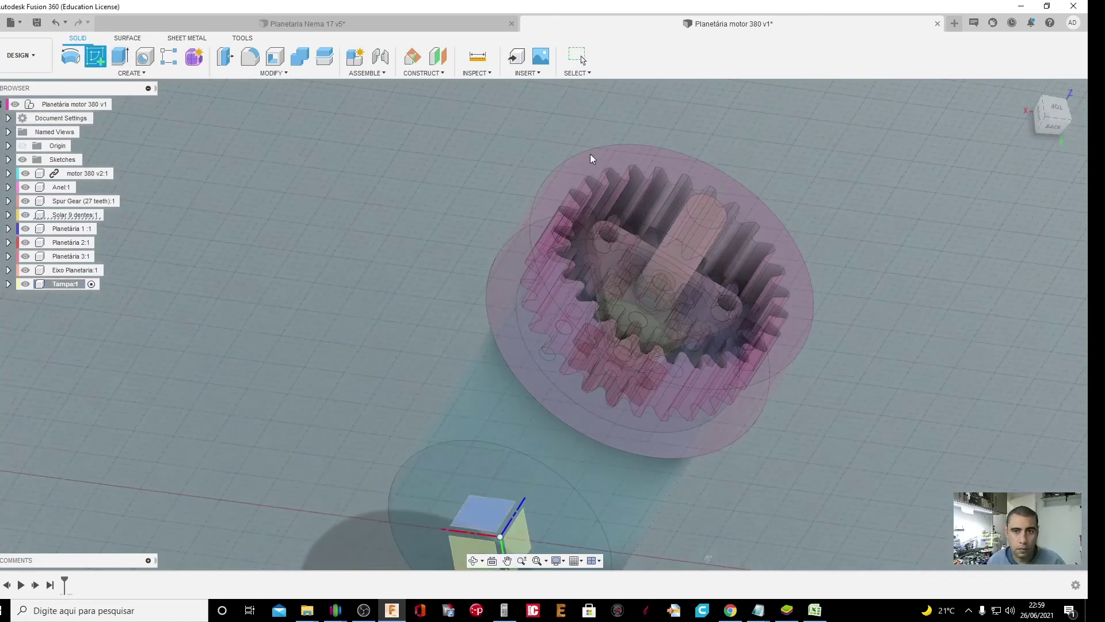
{"action": "left_click", "coordinate": [596, 156]}
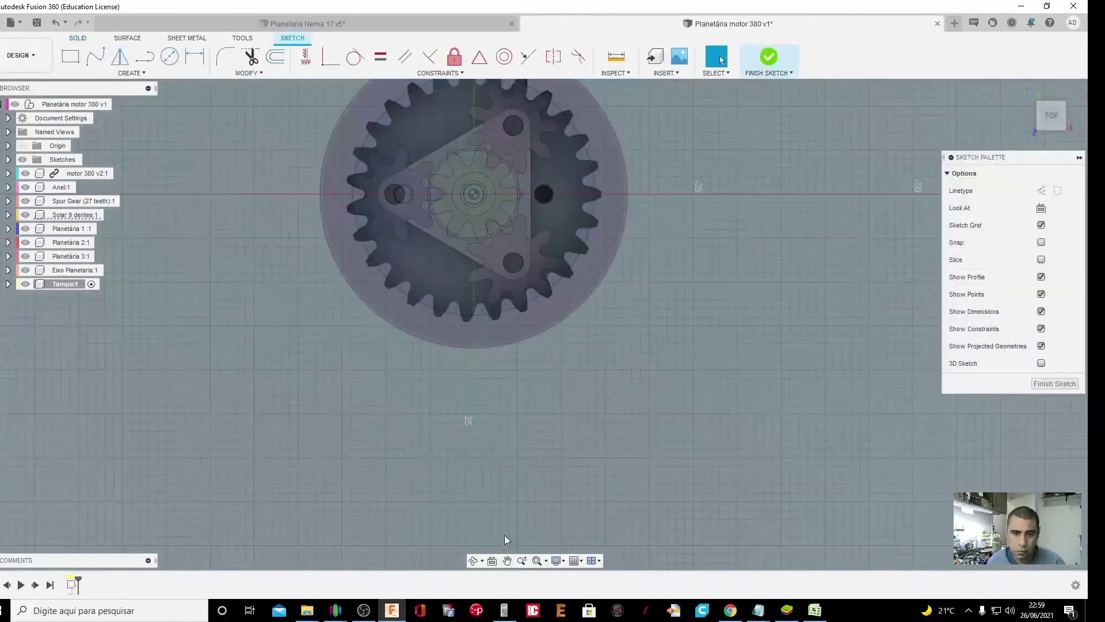
{"action": "left_click", "coordinate": [508, 560]}
{"action": "left_click_drag", "start_coordinate": [487, 259], "coordinate": [486, 385]}
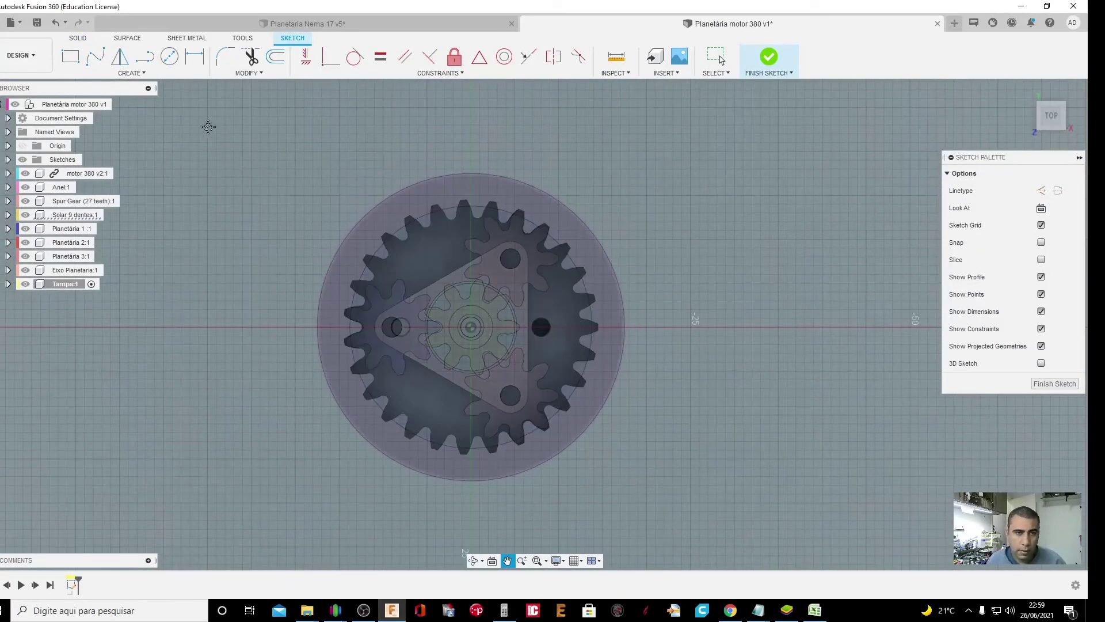
{"action": "left_click", "coordinate": [170, 56]}
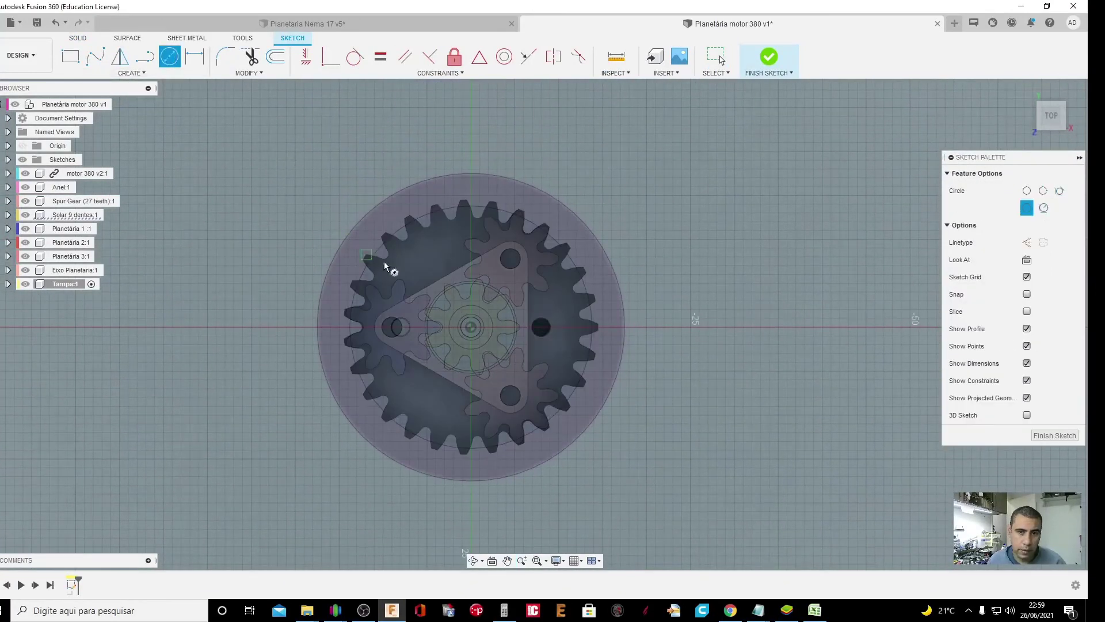
{"action": "left_click", "coordinate": [473, 327]}
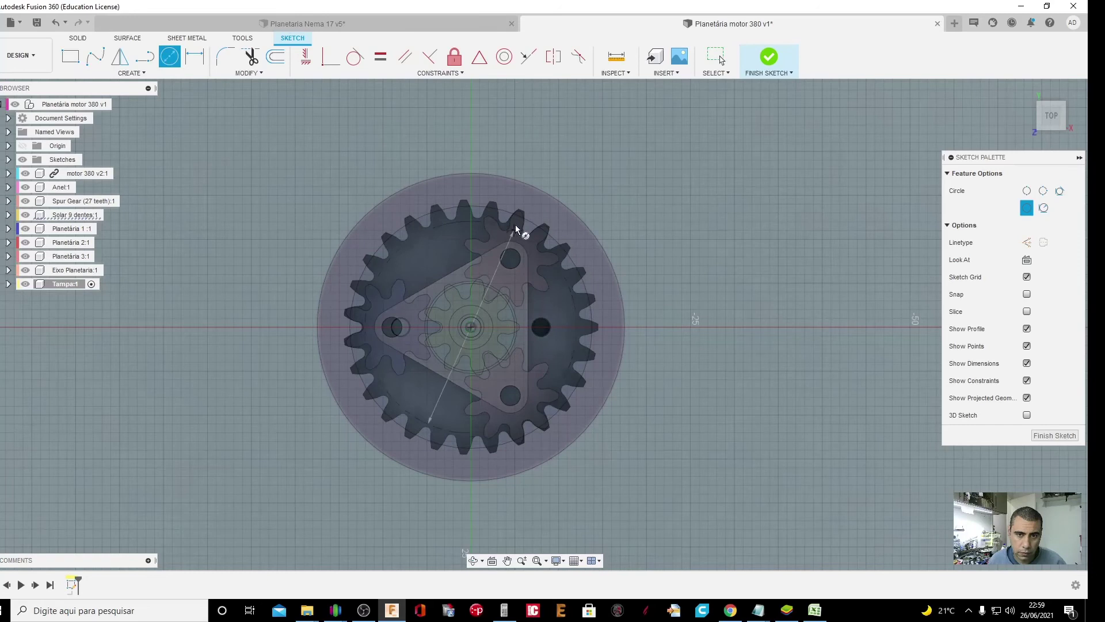
{"action": "left_click", "coordinate": [526, 181]}
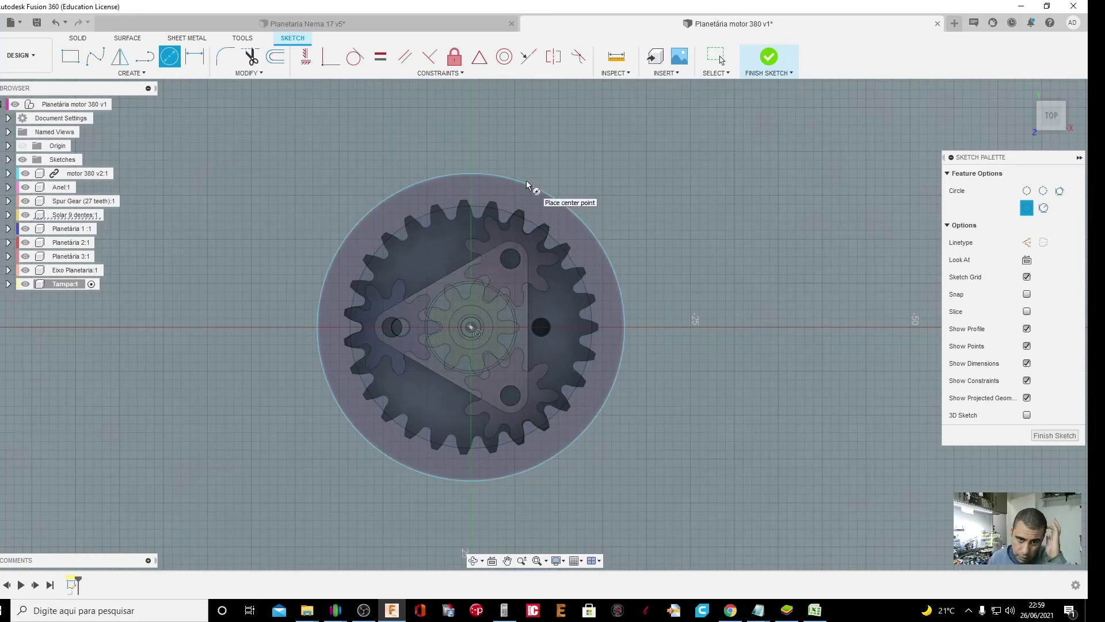
{"action": "left_click", "coordinate": [473, 561]}
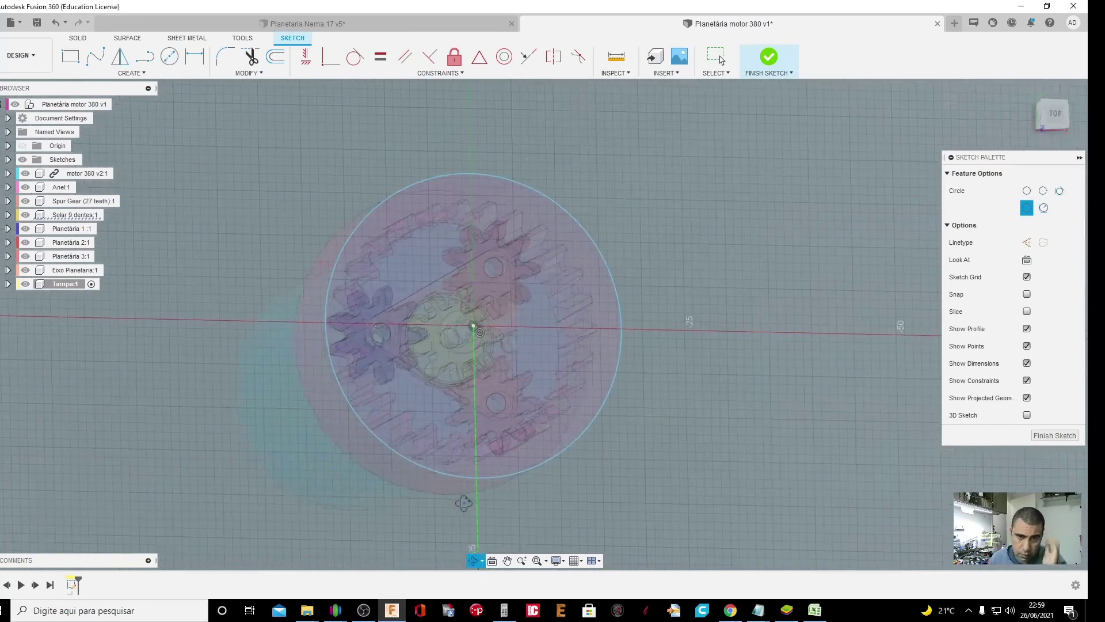
{"action": "left_click_drag", "start_coordinate": [460, 524], "coordinate": [462, 465]}
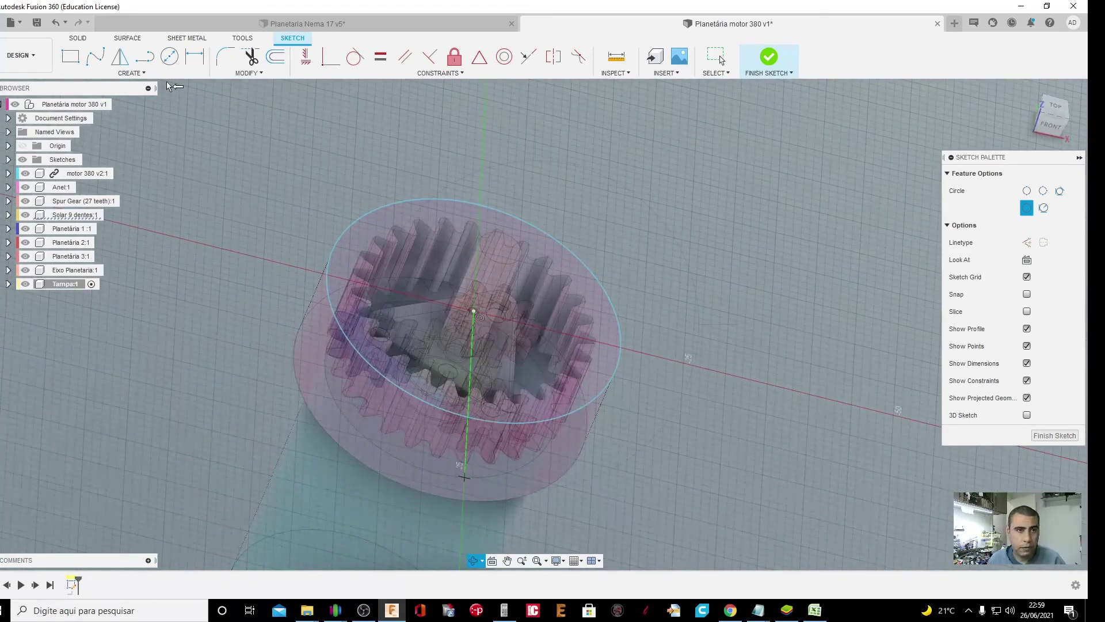
{"action": "left_click", "coordinate": [764, 60]}
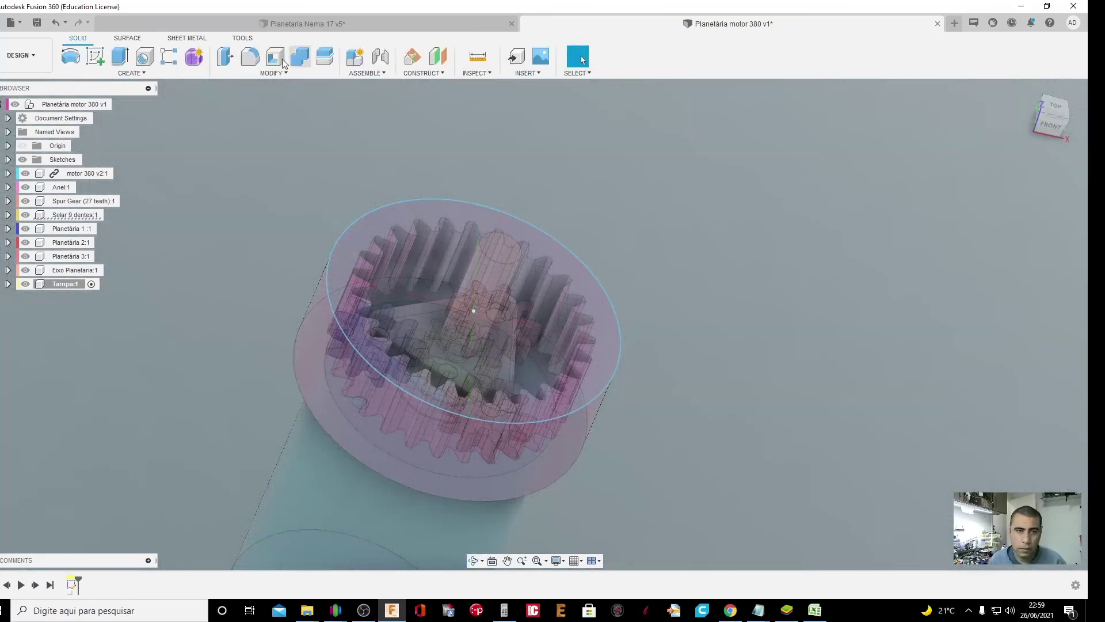
Start extruding the lid circle with both of its profiles selected
{"action": "left_click", "coordinate": [120, 56]}
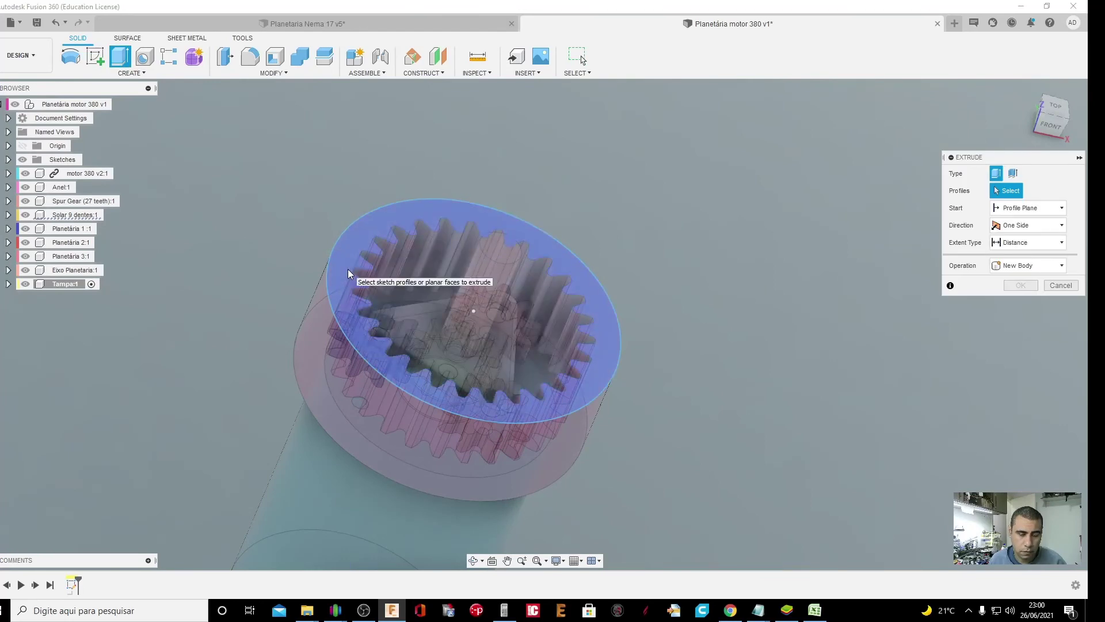
{"action": "left_click", "coordinate": [347, 269]}
{"action": "left_click", "coordinate": [496, 321]}
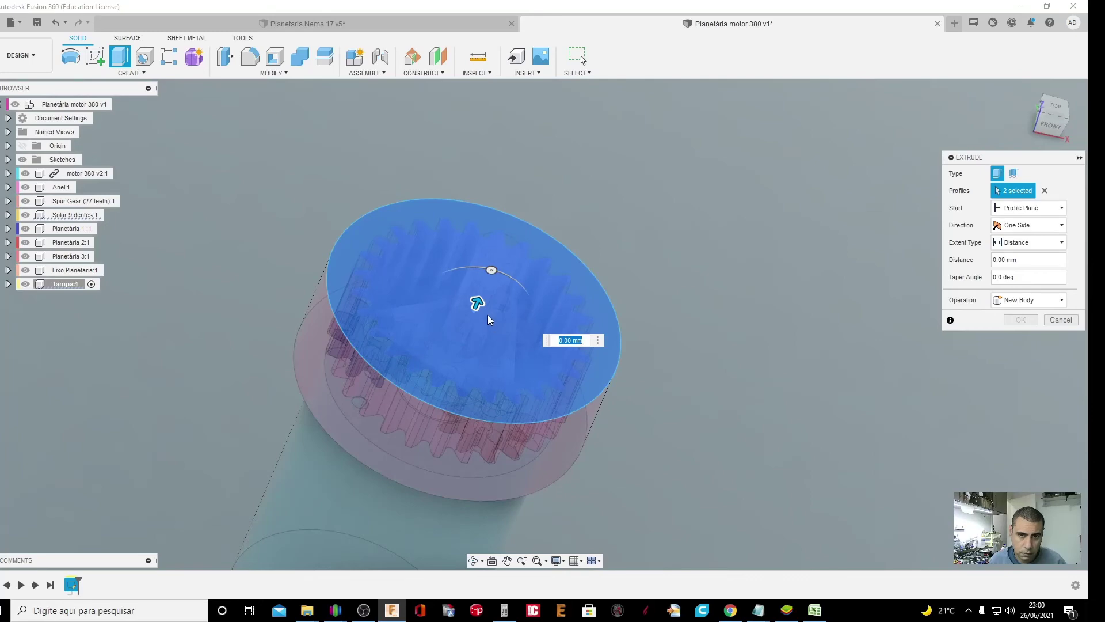
{"action": "left_click", "coordinate": [473, 560]}
{"action": "left_click_drag", "start_coordinate": [472, 535], "coordinate": [472, 452]}
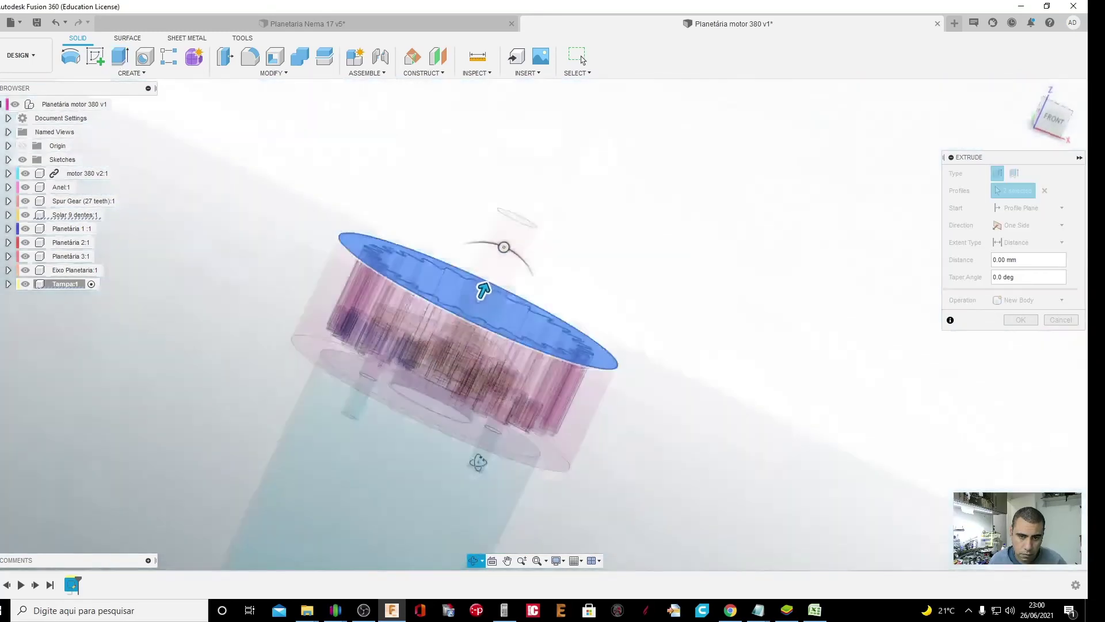
{"action": "scroll", "coordinate": [478, 296], "scroll_direction": "up", "scroll_amount": 2}
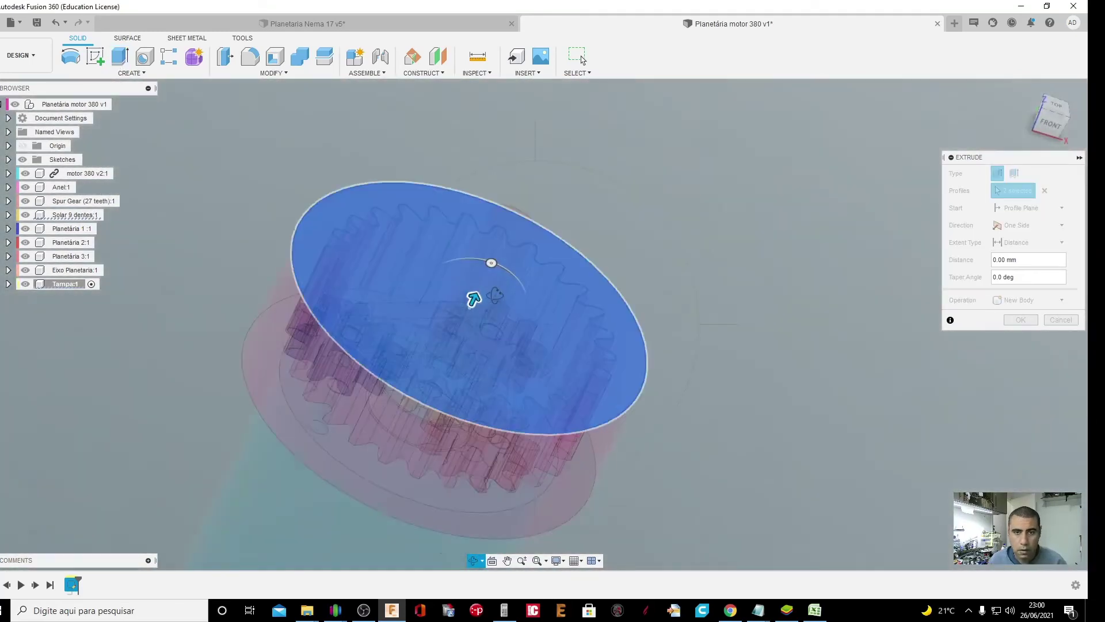
{"action": "scroll", "coordinate": [467, 301], "scroll_direction": "up", "scroll_amount": 3}
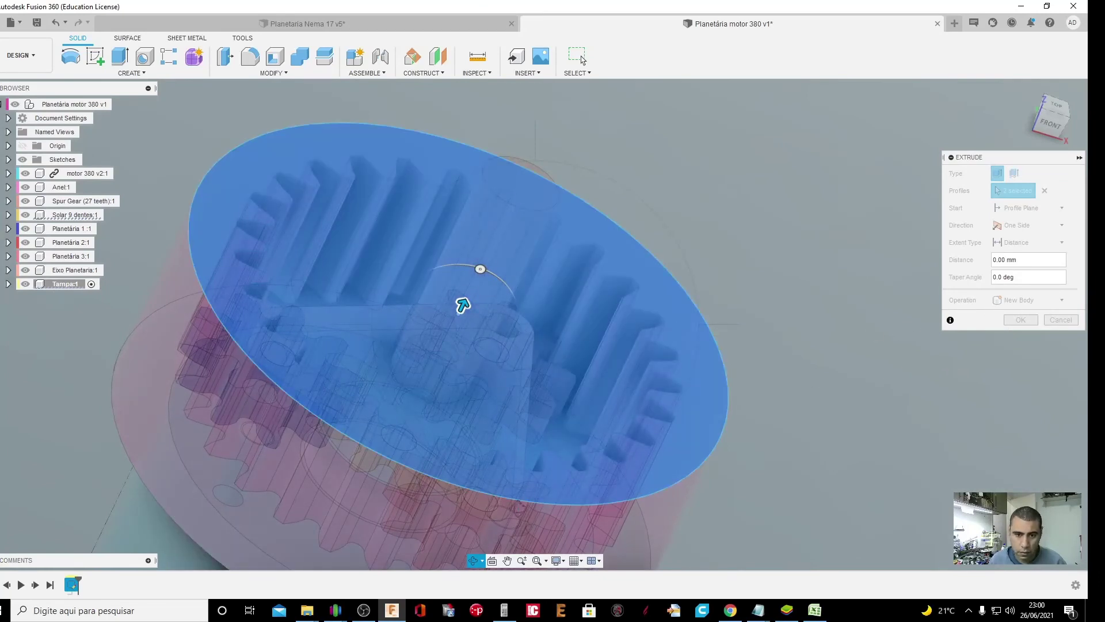
{"action": "key", "text": "Escape"}
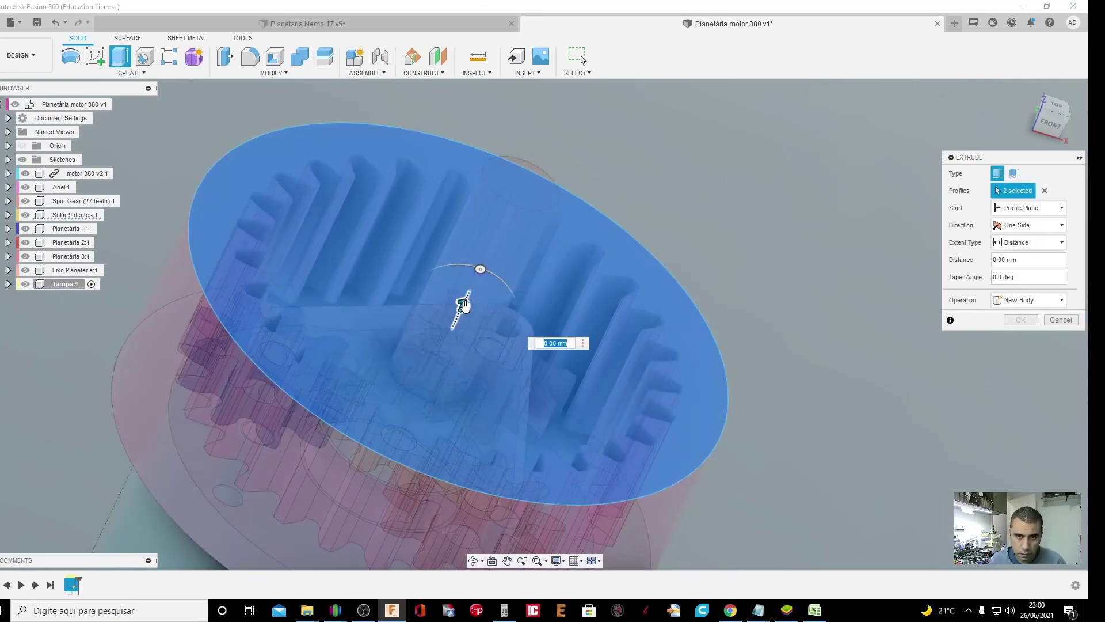
Try lid thicknesses of 3 and 4 mm, then bring the distance back to zero
{"action": "left_click_drag", "start_coordinate": [464, 305], "coordinate": [498, 273]}
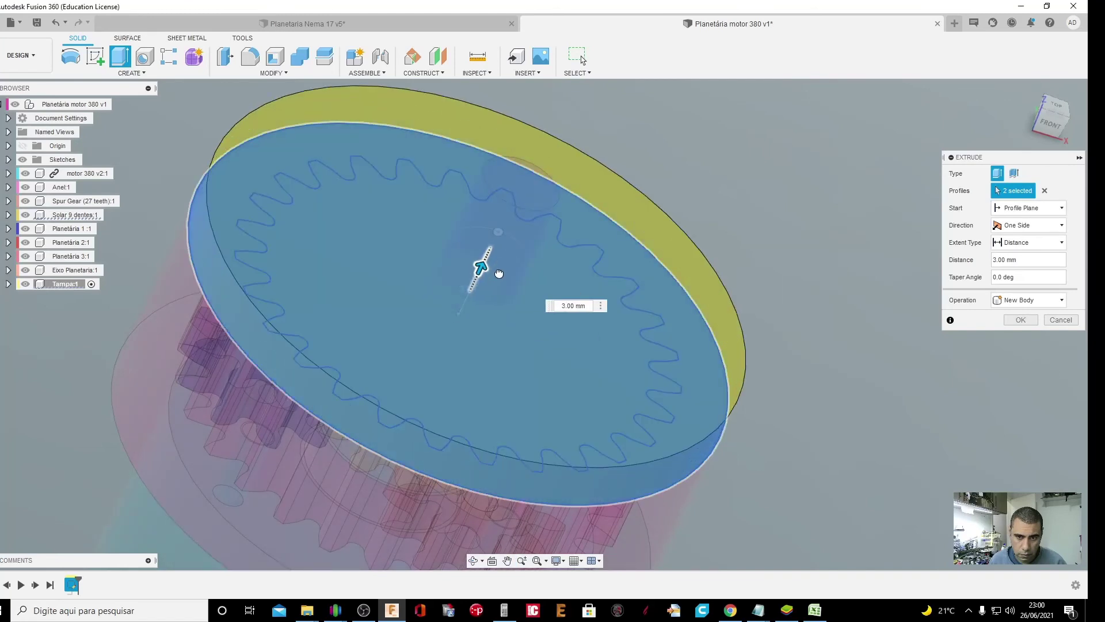
{"action": "left_click_drag", "start_coordinate": [498, 274], "coordinate": [507, 268]}
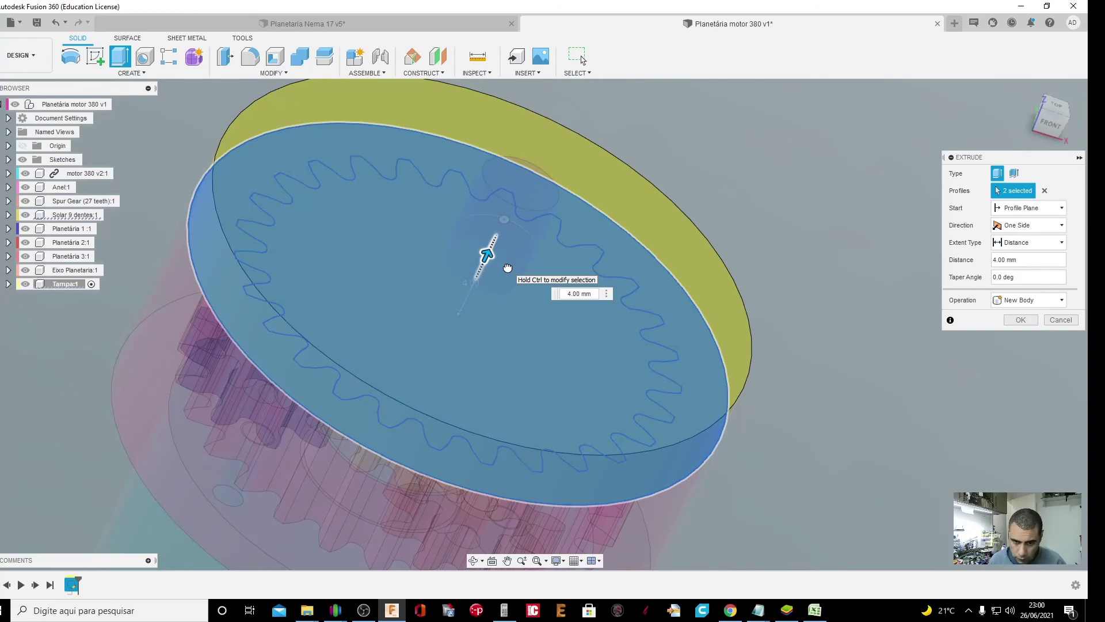
{"action": "mouse_move", "coordinate": [507, 268]}
{"action": "left_mouse_down"}
{"action": "mouse_move", "coordinate": [459, 307]}
{"action": "mouse_move", "coordinate": [475, 280]}
{"action": "left_mouse_up"}
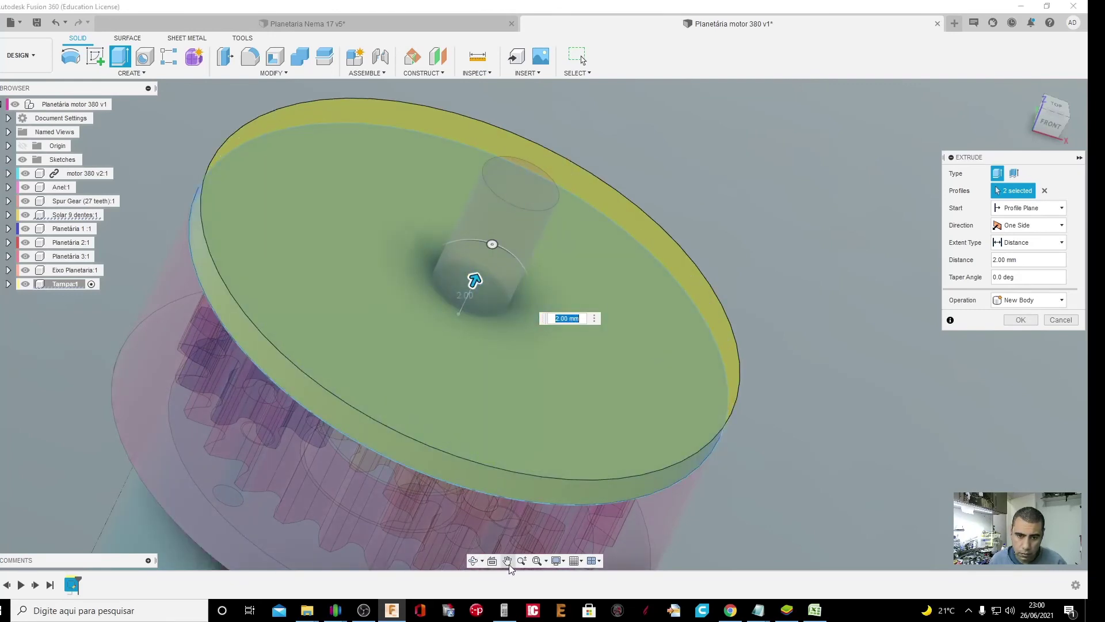
{"action": "left_click", "coordinate": [507, 561]}
{"action": "left_click_drag", "start_coordinate": [515, 509], "coordinate": [552, 413]}
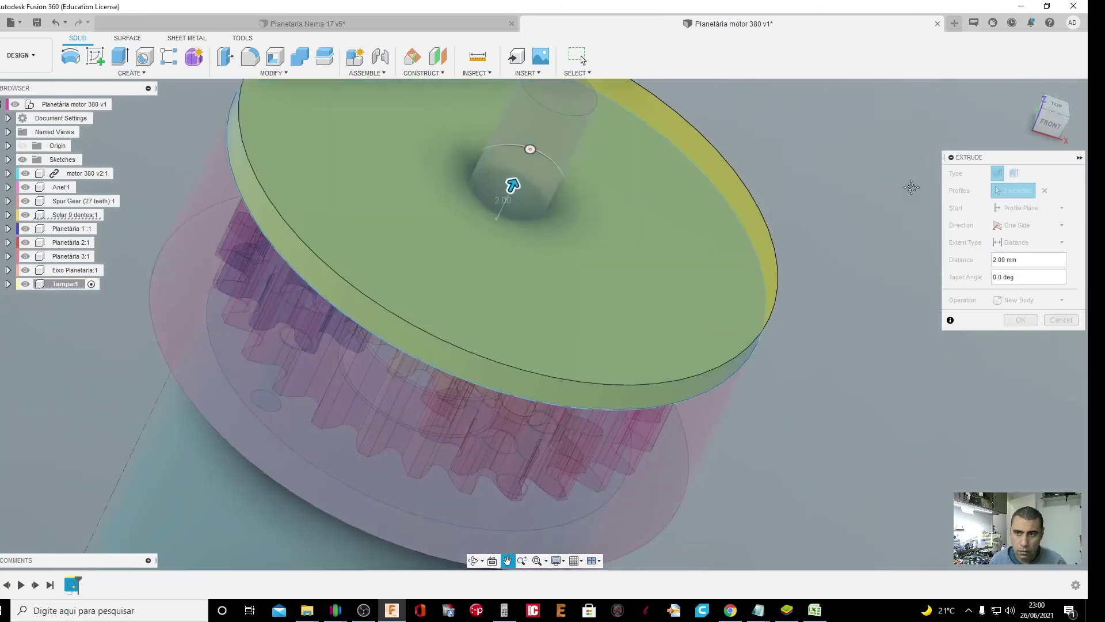
{"action": "left_click", "coordinate": [1049, 127]}
{"action": "scroll", "coordinate": [503, 272], "scroll_direction": "up", "scroll_amount": 2}
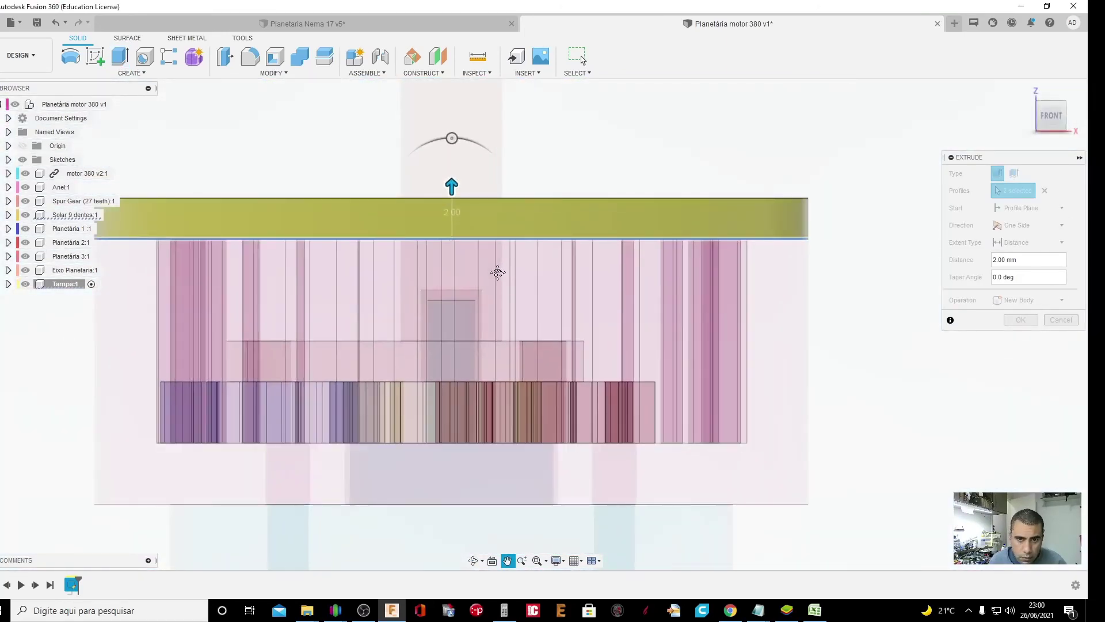
{"action": "scroll", "coordinate": [495, 271], "scroll_direction": "up", "scroll_amount": 1}
{"action": "scroll", "coordinate": [469, 284], "scroll_direction": "down", "scroll_amount": 1}
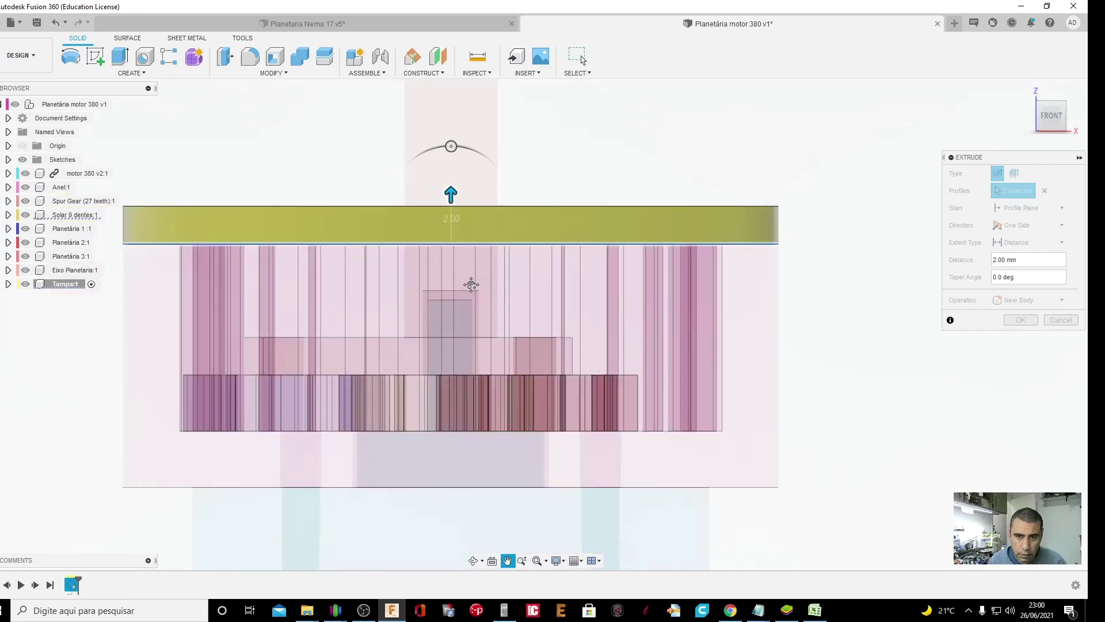
{"action": "scroll", "coordinate": [468, 284], "scroll_direction": "down", "scroll_amount": 1}
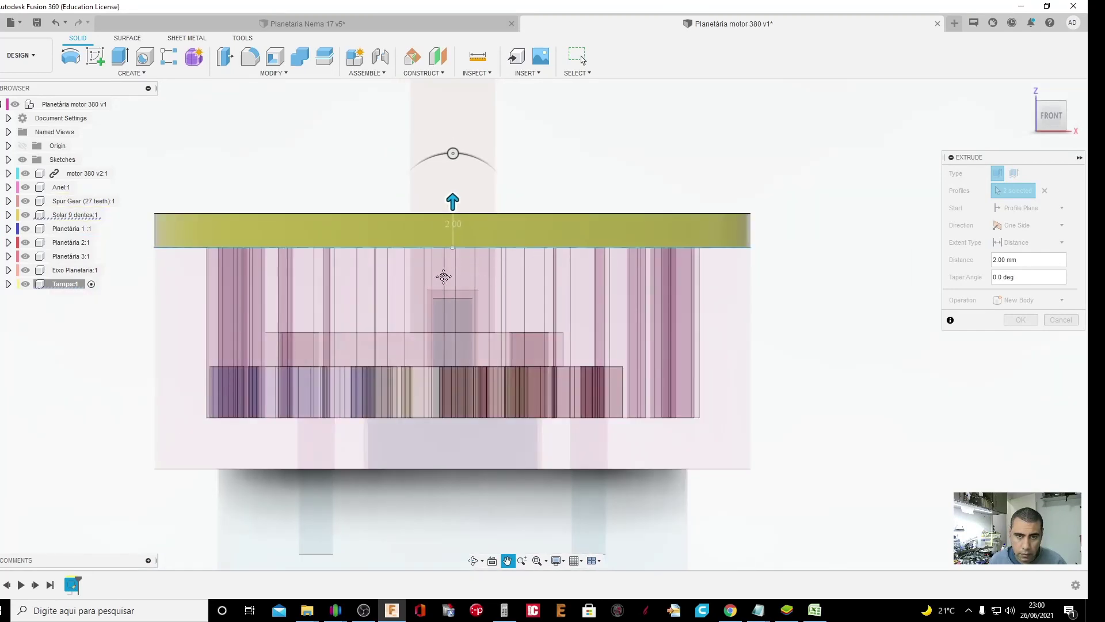
{"action": "scroll", "coordinate": [443, 276], "scroll_direction": "up", "scroll_amount": 2}
{"action": "scroll", "coordinate": [439, 274], "scroll_direction": "up", "scroll_amount": 2}
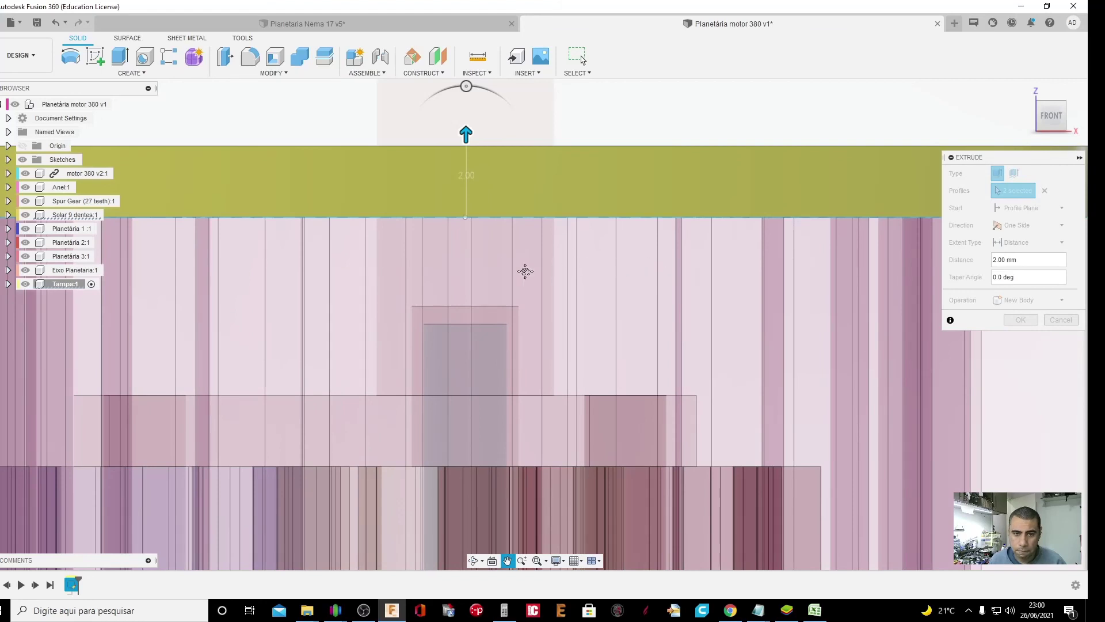
{"action": "scroll", "coordinate": [525, 271], "scroll_direction": "down", "scroll_amount": 1}
{"action": "scroll", "coordinate": [524, 271], "scroll_direction": "down", "scroll_amount": 1}
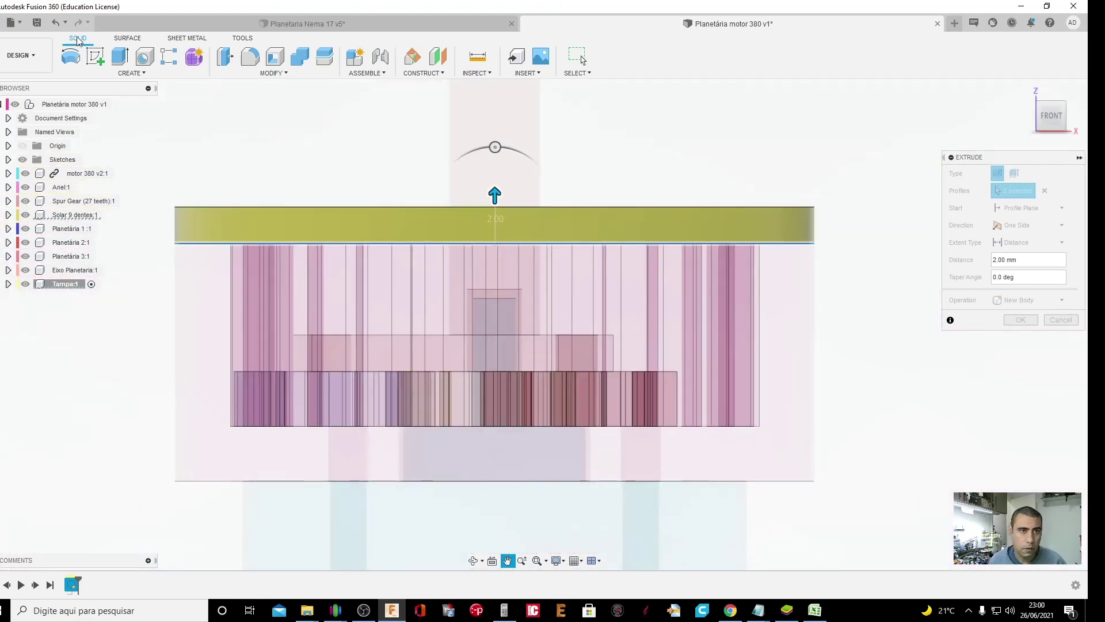
Undo the lid extrusion and Tampa sketch, then reactivate the Planetária motor 380 v1 assembly
{"action": "left_click", "coordinate": [57, 24]}
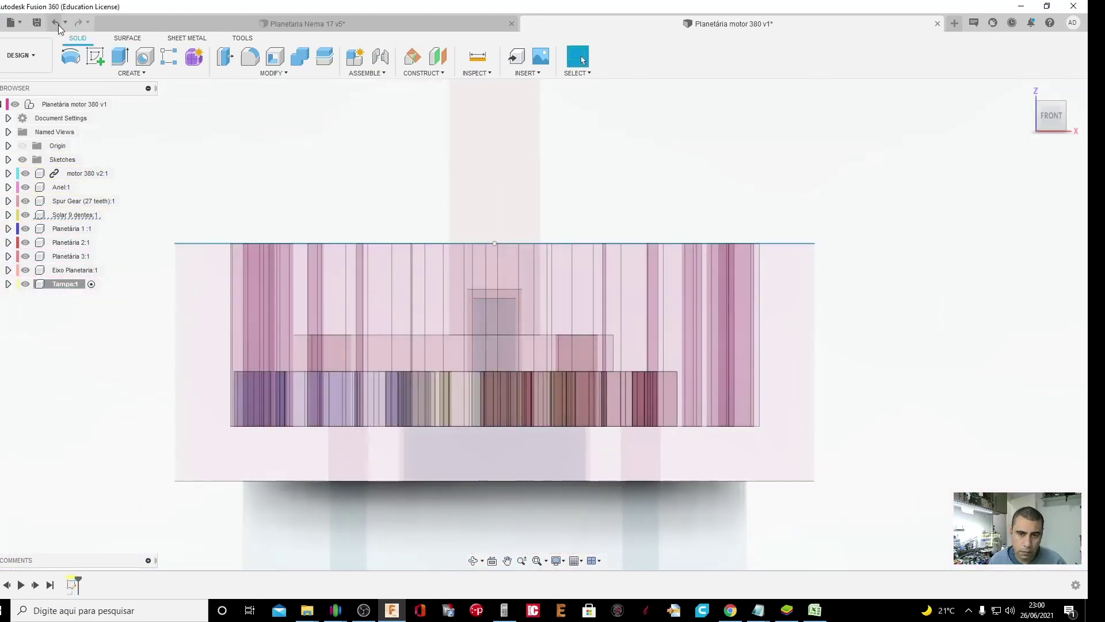
{"action": "left_click", "coordinate": [473, 560]}
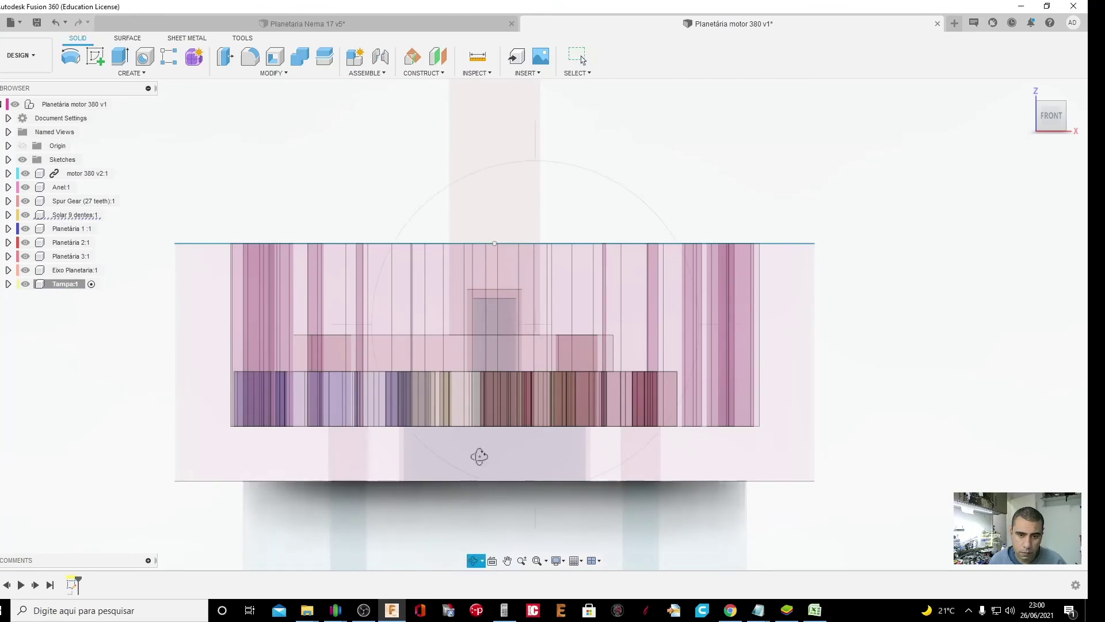
{"action": "left_click_drag", "start_coordinate": [479, 456], "coordinate": [506, 369]}
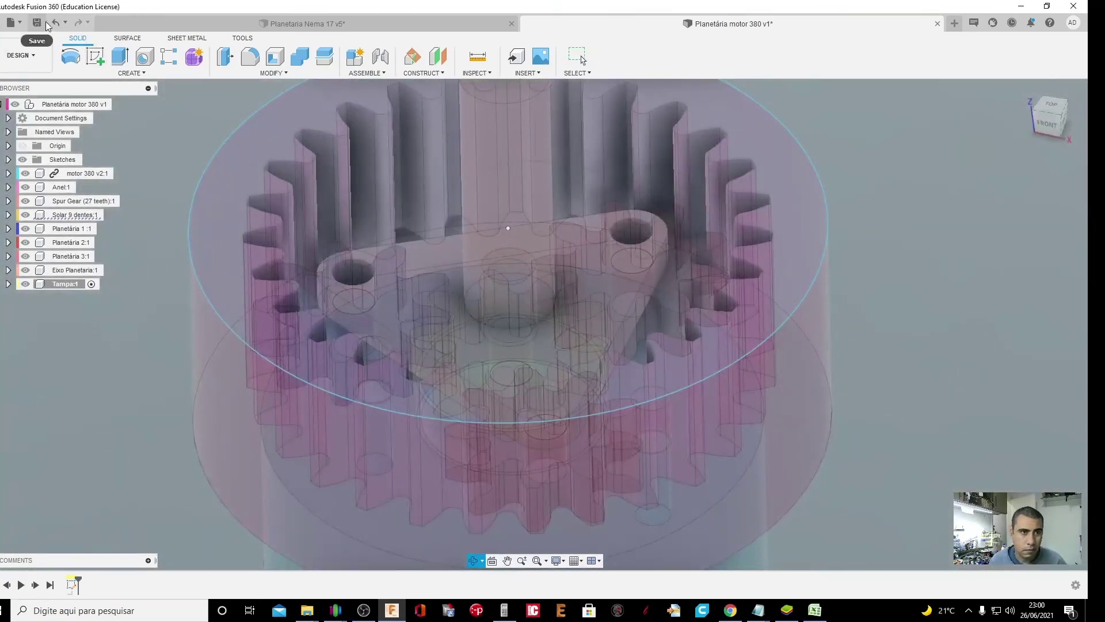
{"action": "left_click", "coordinate": [54, 25]}
{"action": "left_click", "coordinate": [54, 24]}
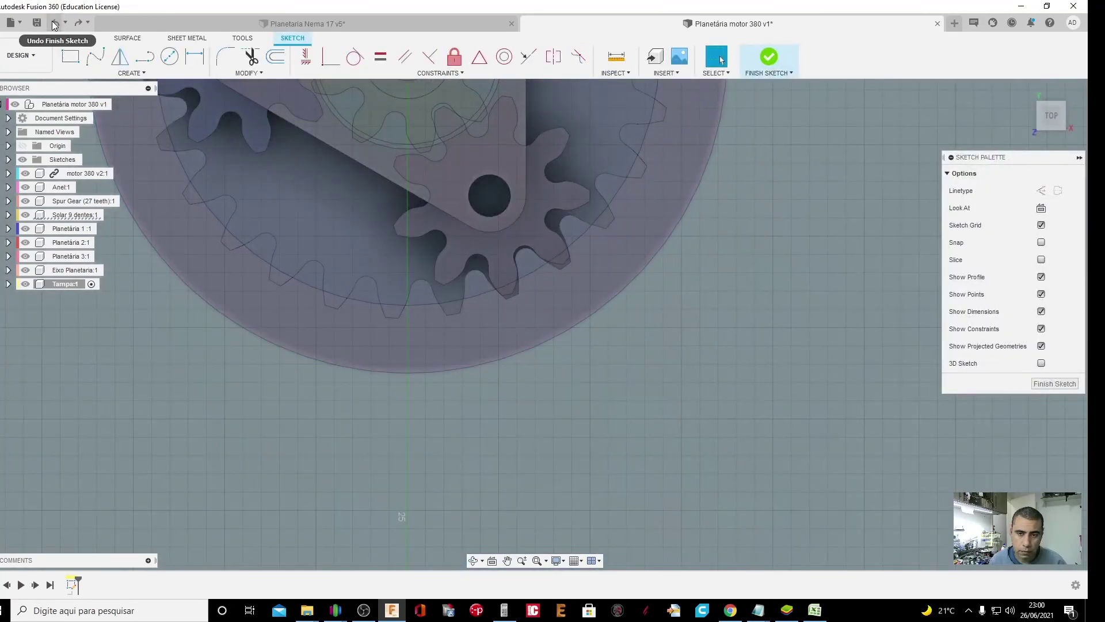
{"action": "left_click", "coordinate": [53, 24]}
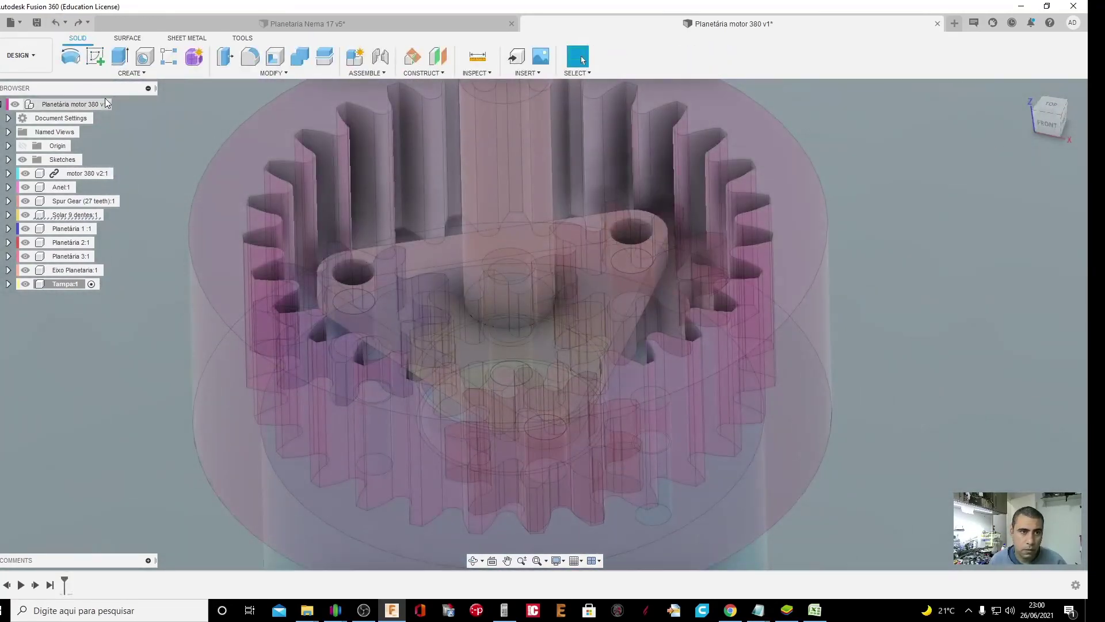
{"action": "double_click", "coordinate": [102, 105]}
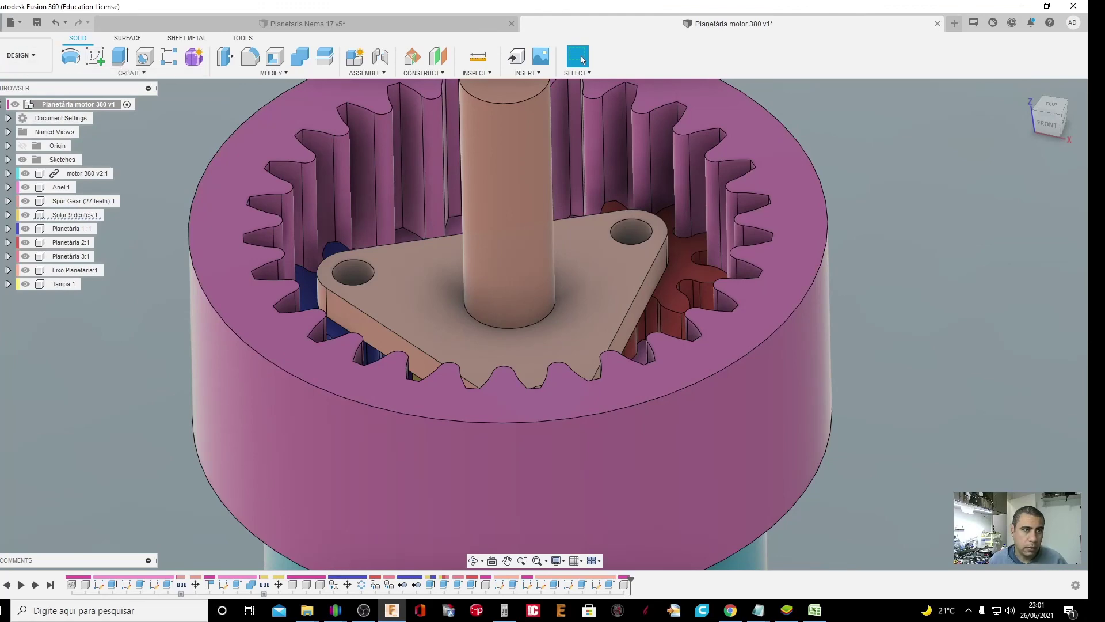
Drag the Rolamento 10 diametro externo file from the Data Panel into the canvas
{"action": "left_click", "coordinate": [0, 22]}
{"action": "scroll", "coordinate": [66, 424], "scroll_direction": "down", "scroll_amount": 5}
{"action": "scroll", "coordinate": [63, 449], "scroll_direction": "down", "scroll_amount": 5}
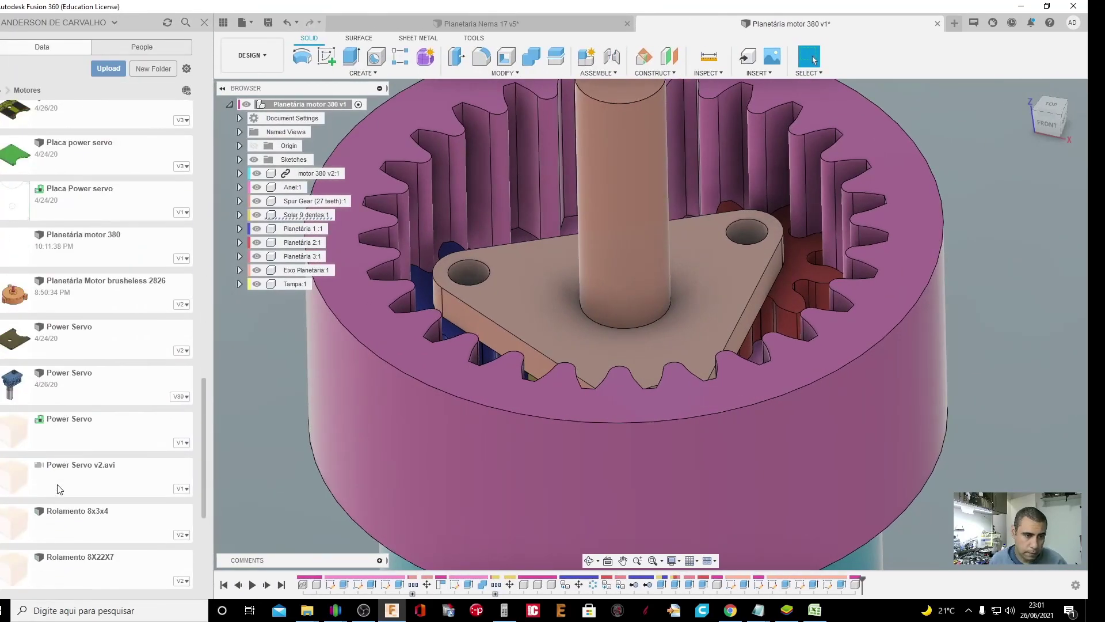
{"action": "scroll", "coordinate": [57, 488], "scroll_direction": "down", "scroll_amount": 5}
{"action": "scroll", "coordinate": [59, 460], "scroll_direction": "down", "scroll_amount": 3}
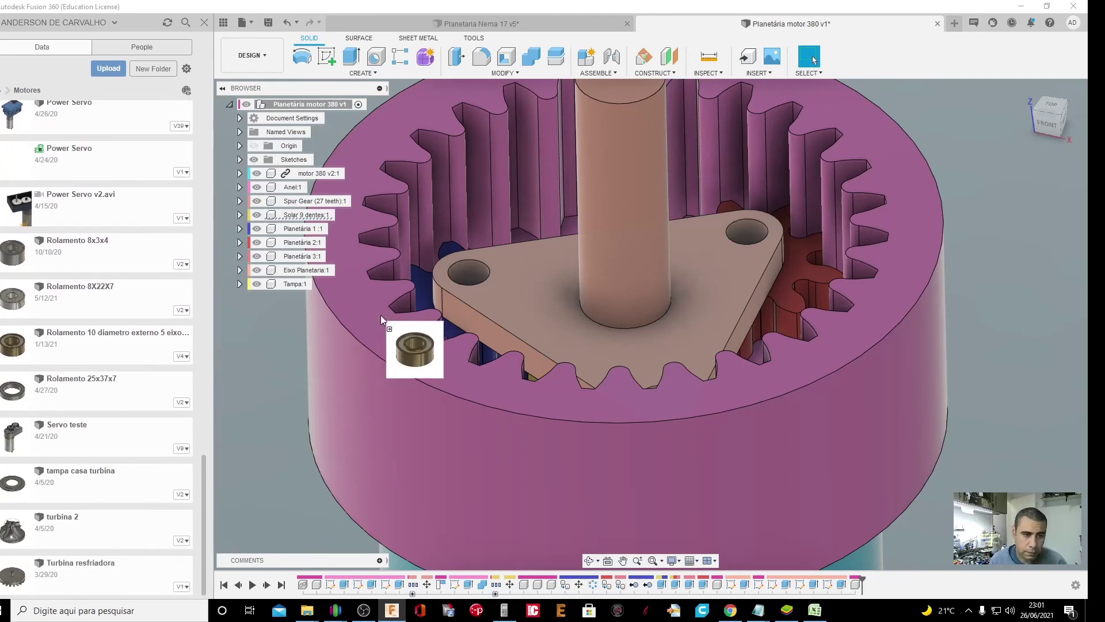
{"action": "left_click_drag", "start_coordinate": [60, 350], "coordinate": [657, 286]}
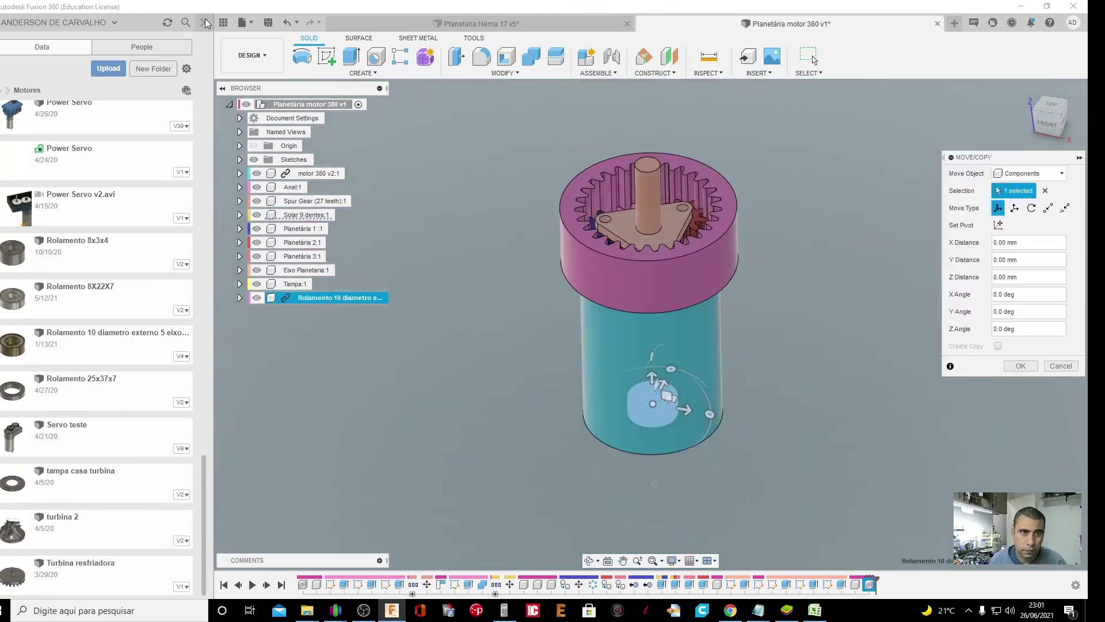
Close the Data Panel and lift the bearing above the ring gear
{"action": "left_click", "coordinate": [205, 23]}
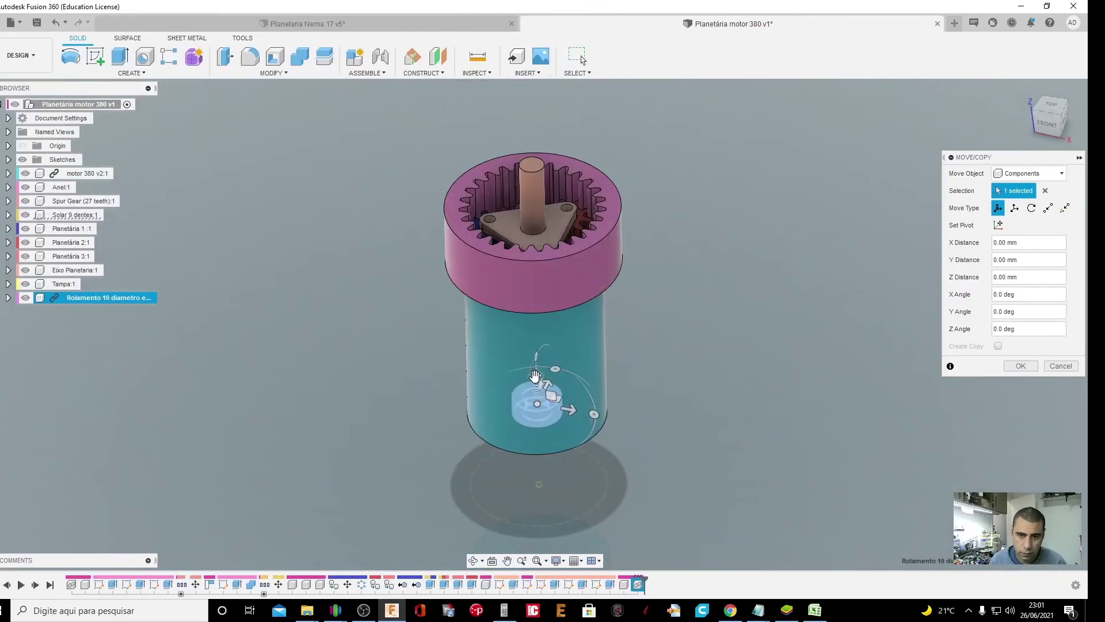
{"action": "mouse_move", "coordinate": [534, 376]}
{"action": "left_mouse_down"}
{"action": "mouse_move", "coordinate": [504, 151]}
{"action": "mouse_move", "coordinate": [583, 158]}
{"action": "left_mouse_up"}
{"action": "left_click", "coordinate": [1045, 123]}
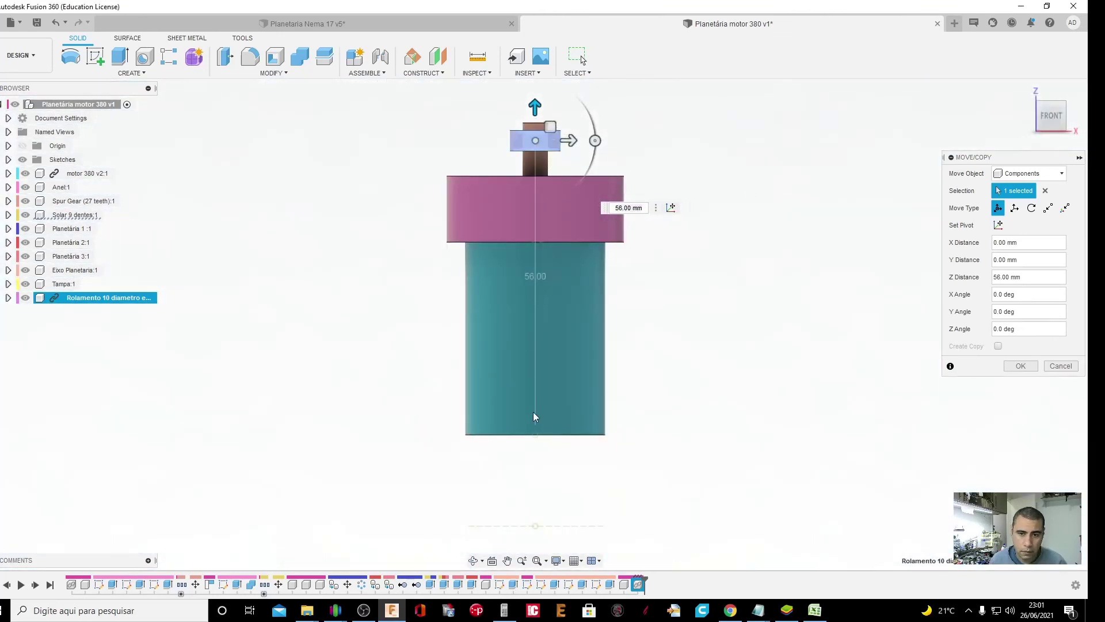
{"action": "left_click", "coordinate": [473, 560]}
{"action": "left_click_drag", "start_coordinate": [547, 245], "coordinate": [550, 474]}
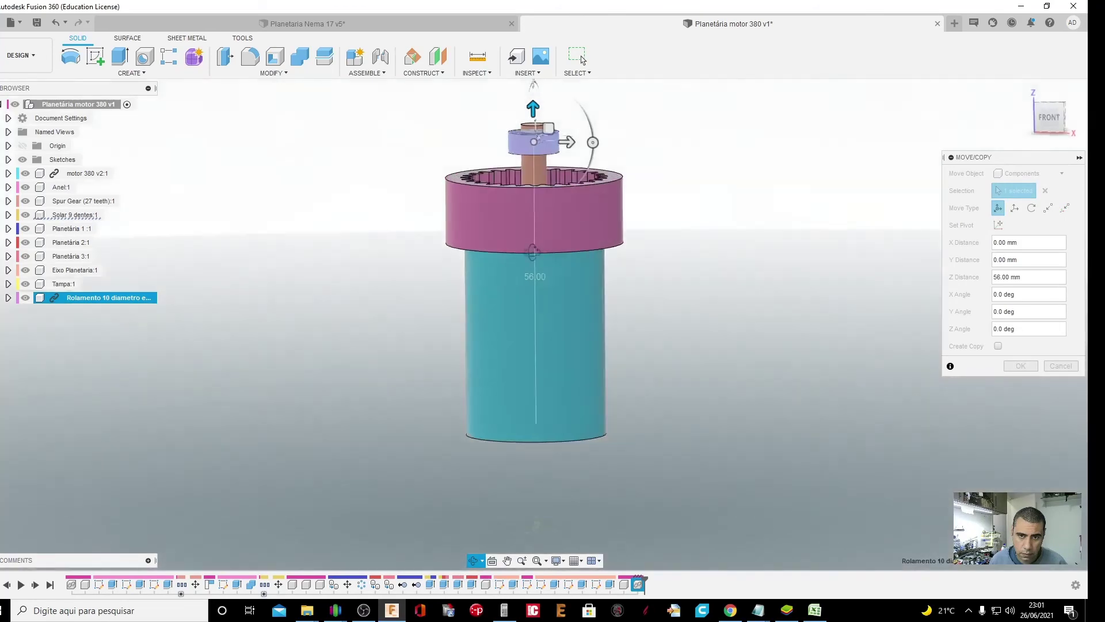
{"action": "scroll", "coordinate": [533, 268], "scroll_direction": "up", "scroll_amount": 4}
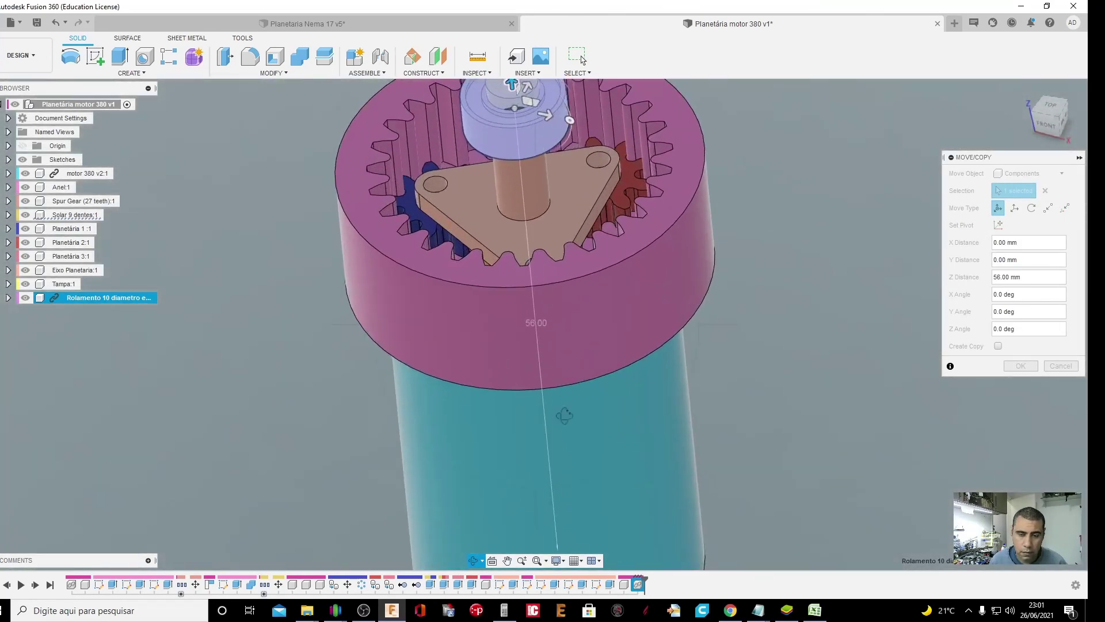
{"action": "mouse_move", "coordinate": [543, 360]}
{"action": "left_mouse_down"}
{"action": "mouse_move", "coordinate": [575, 403]}
{"action": "mouse_move", "coordinate": [552, 322]}
{"action": "mouse_move", "coordinate": [500, 425]}
{"action": "left_mouse_up"}
{"action": "left_click", "coordinate": [507, 561]}
{"action": "key", "text": "Escape"}
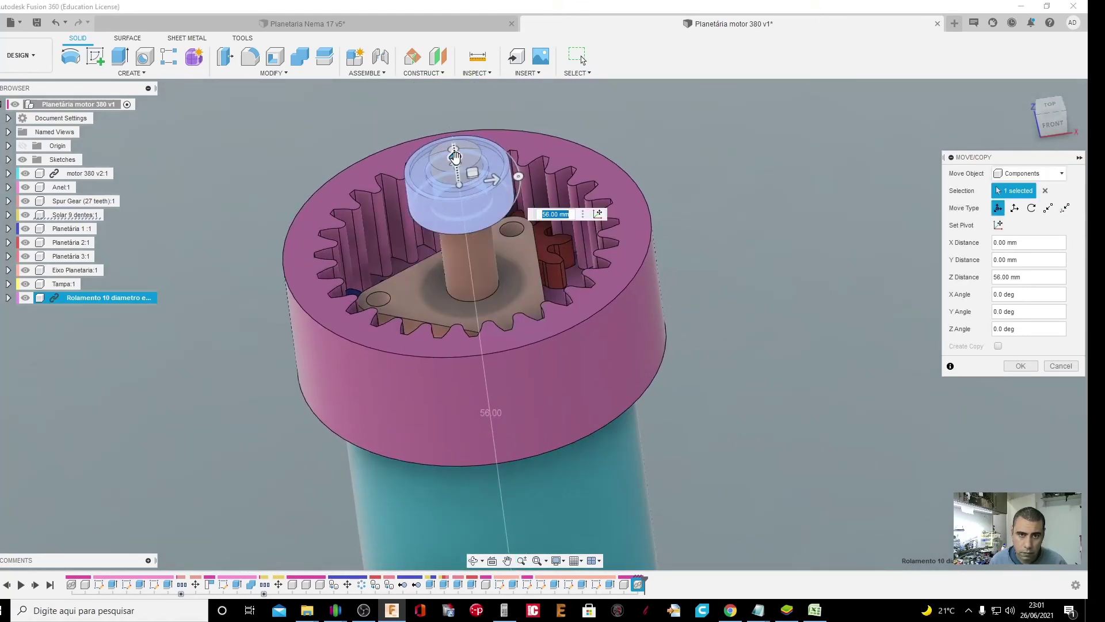
Set the bearing's Z distance to 47 mm over the carrier boss and confirm
{"action": "mouse_move", "coordinate": [455, 155]}
{"action": "left_mouse_down"}
{"action": "mouse_move", "coordinate": [453, 260]}
{"action": "mouse_move", "coordinate": [453, 247]}
{"action": "left_mouse_up"}
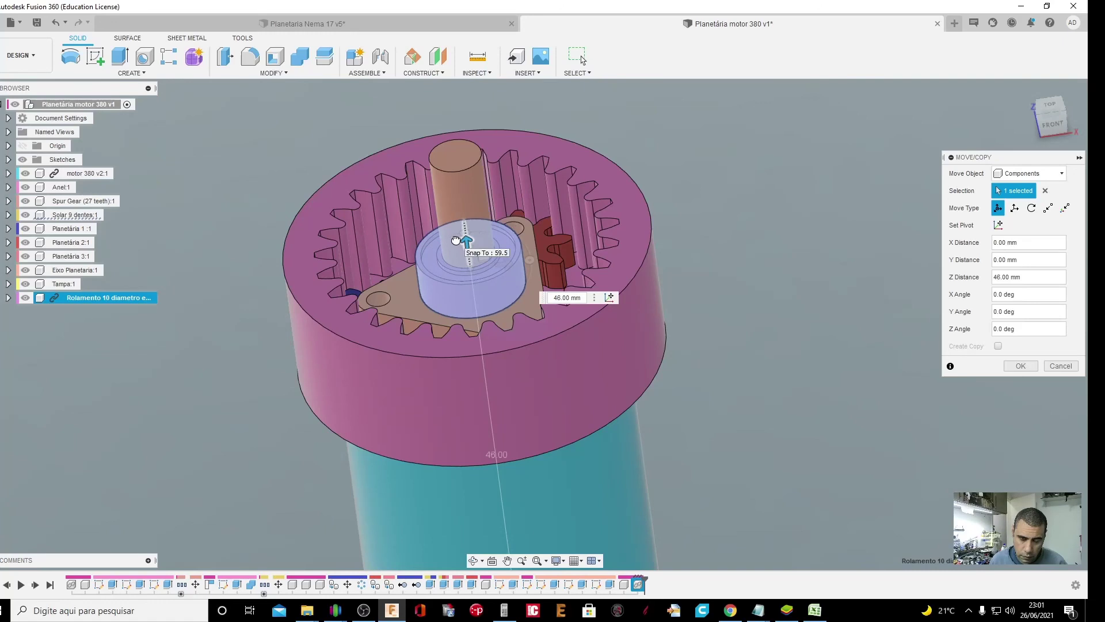
{"action": "left_click_drag", "start_coordinate": [456, 240], "coordinate": [456, 238]}
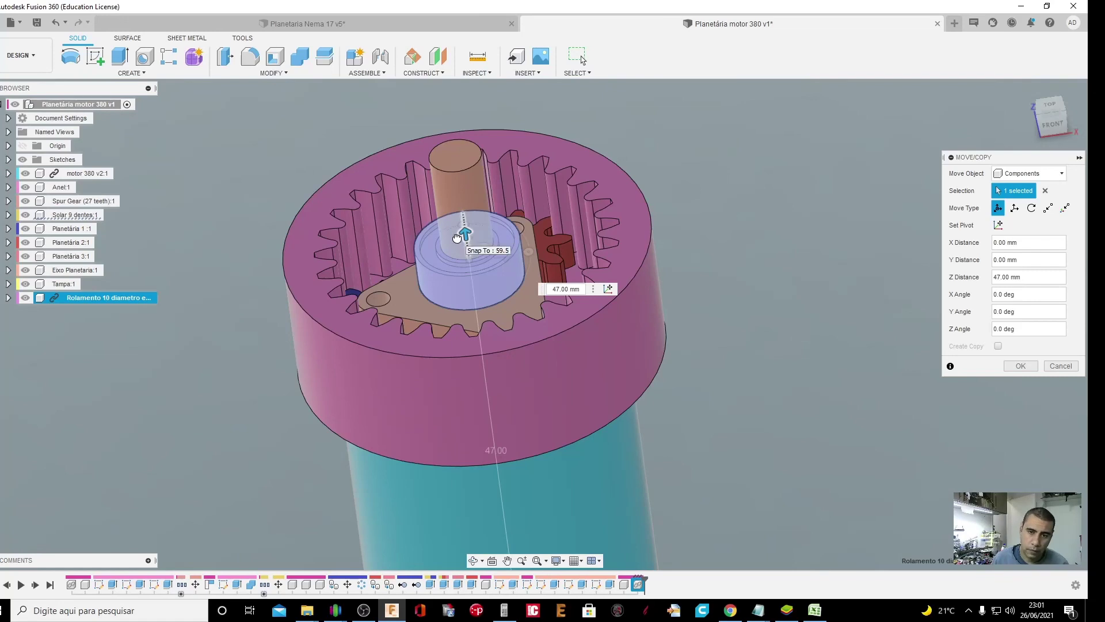
{"action": "left_click_drag", "start_coordinate": [456, 238], "coordinate": [458, 239]}
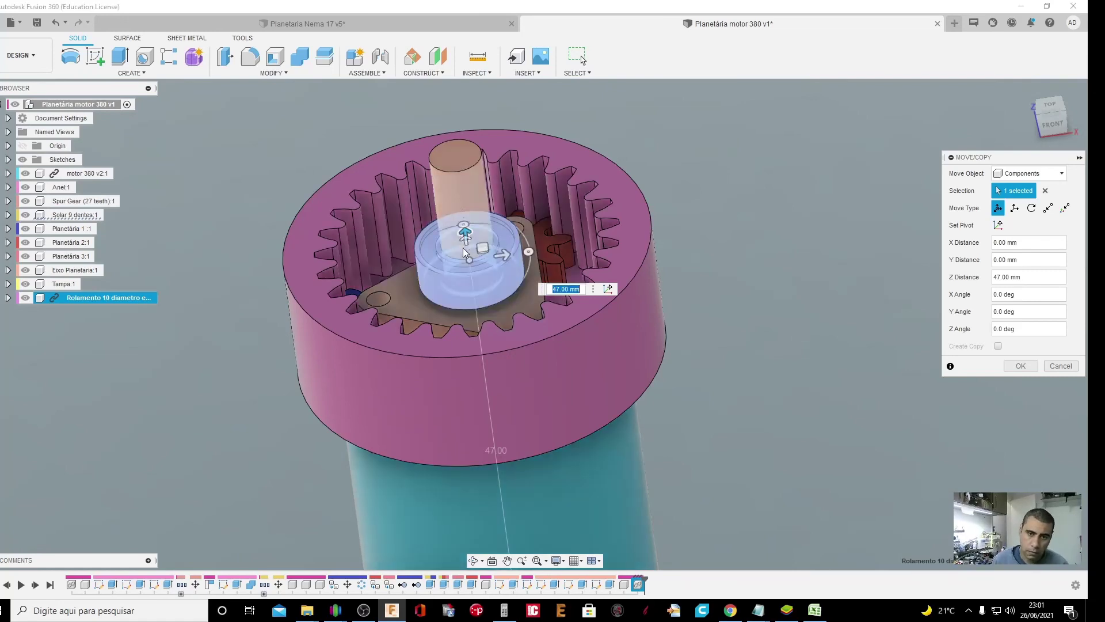
{"action": "scroll", "coordinate": [519, 309], "scroll_direction": "up", "scroll_amount": 3}
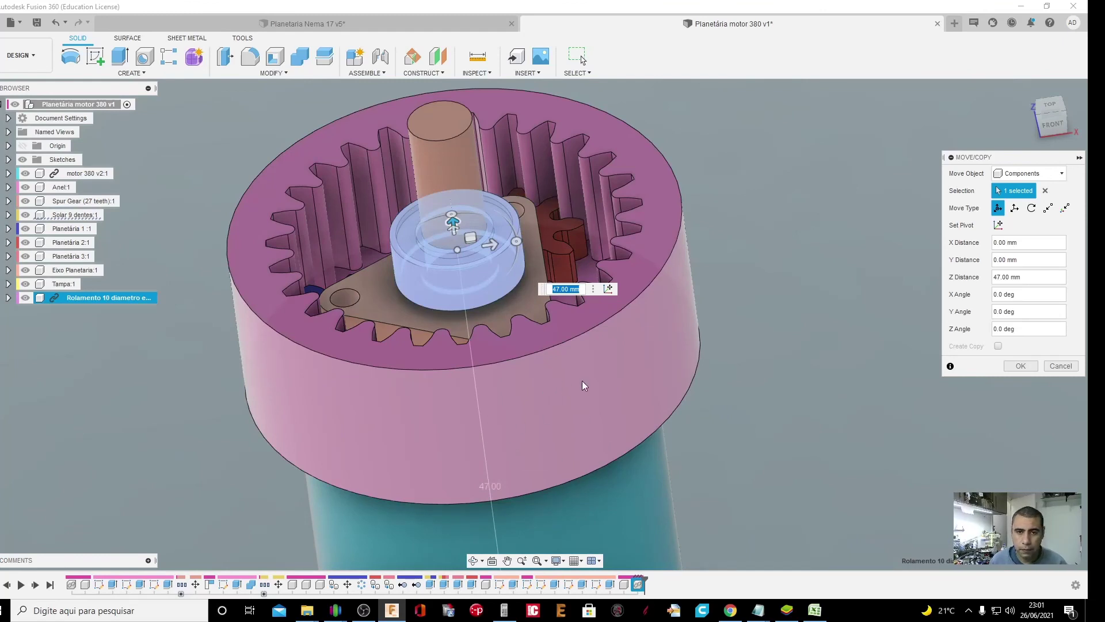
{"action": "left_click", "coordinate": [1028, 367]}
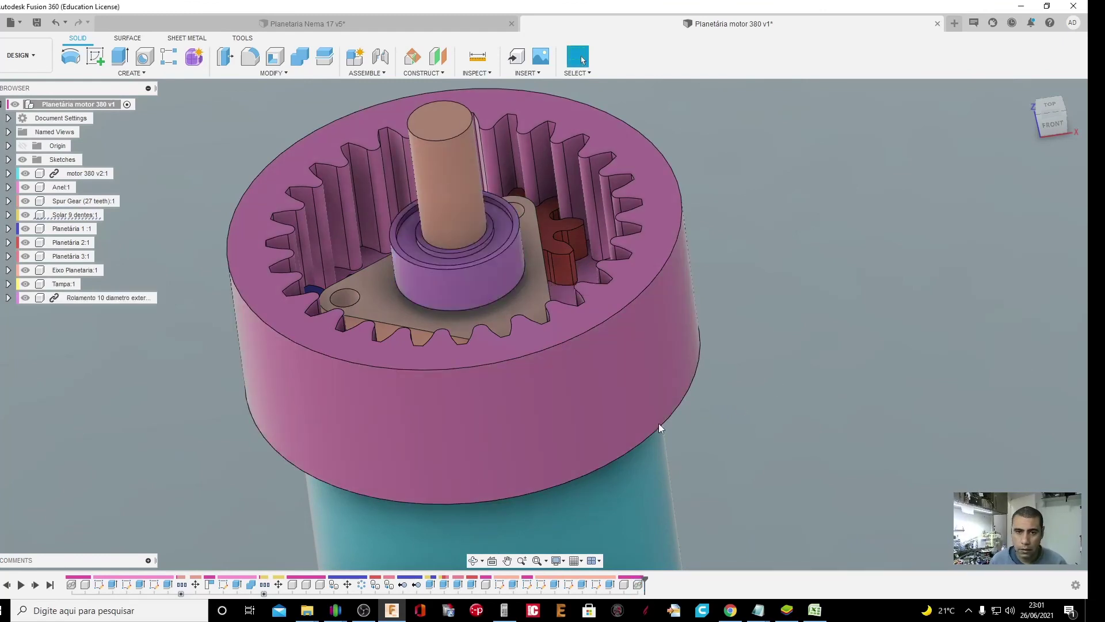
{"action": "left_click", "coordinate": [472, 561]}
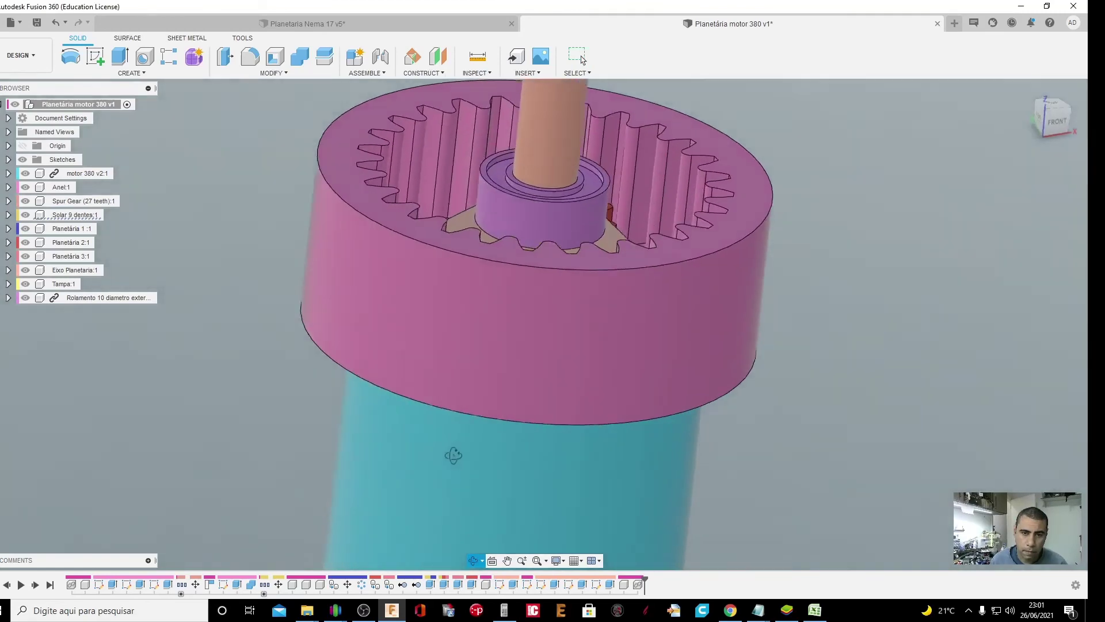